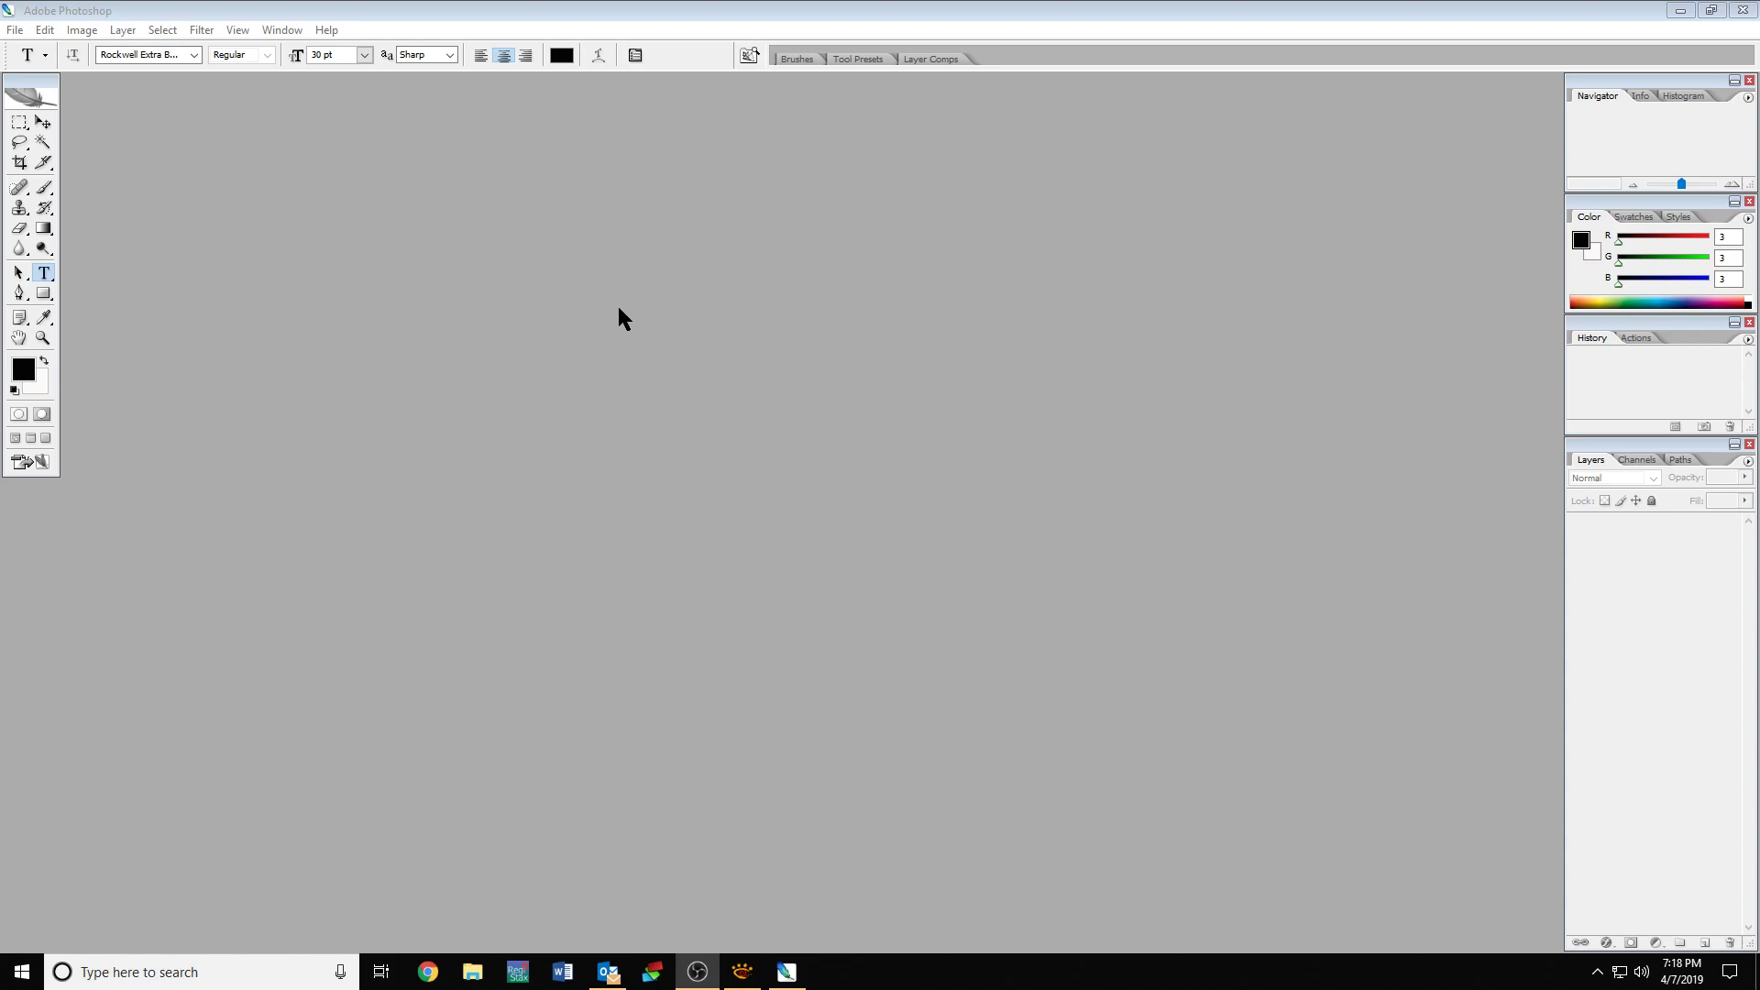
Look over the eclipse photos in XnView's 4300-Solar Eclipse-20170821 folder, and return to Photoshop.
left_click(742, 972)
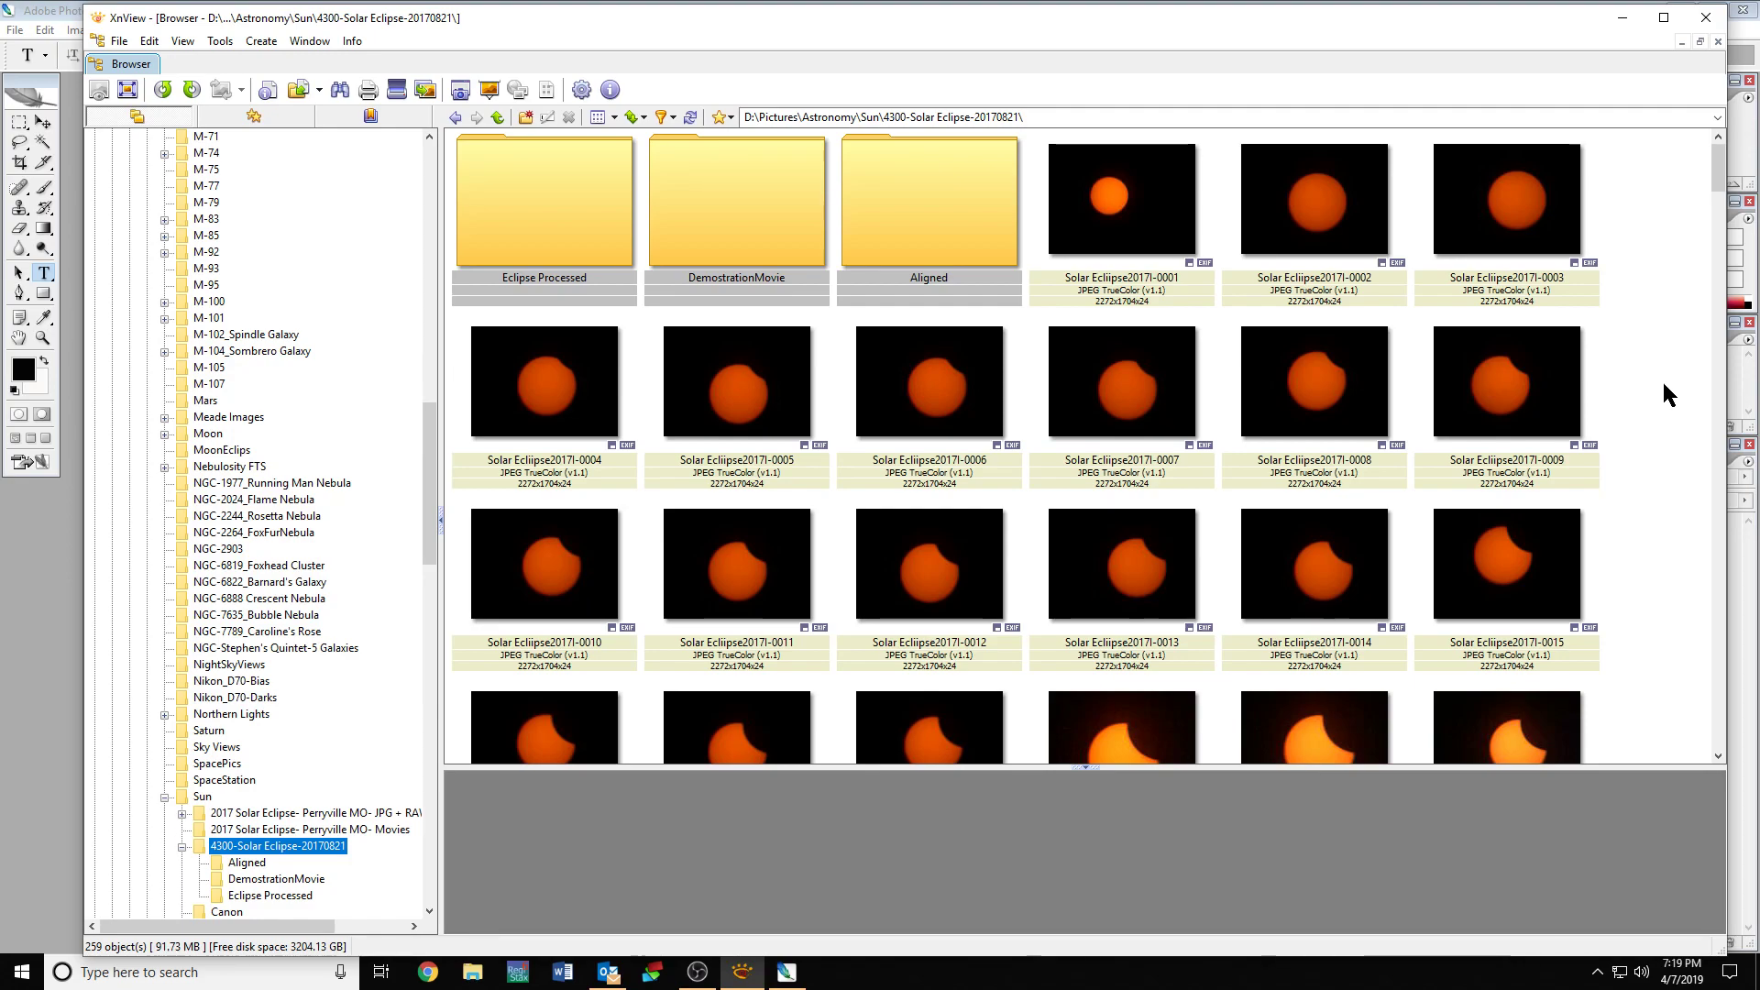
left_click(1625, 19)
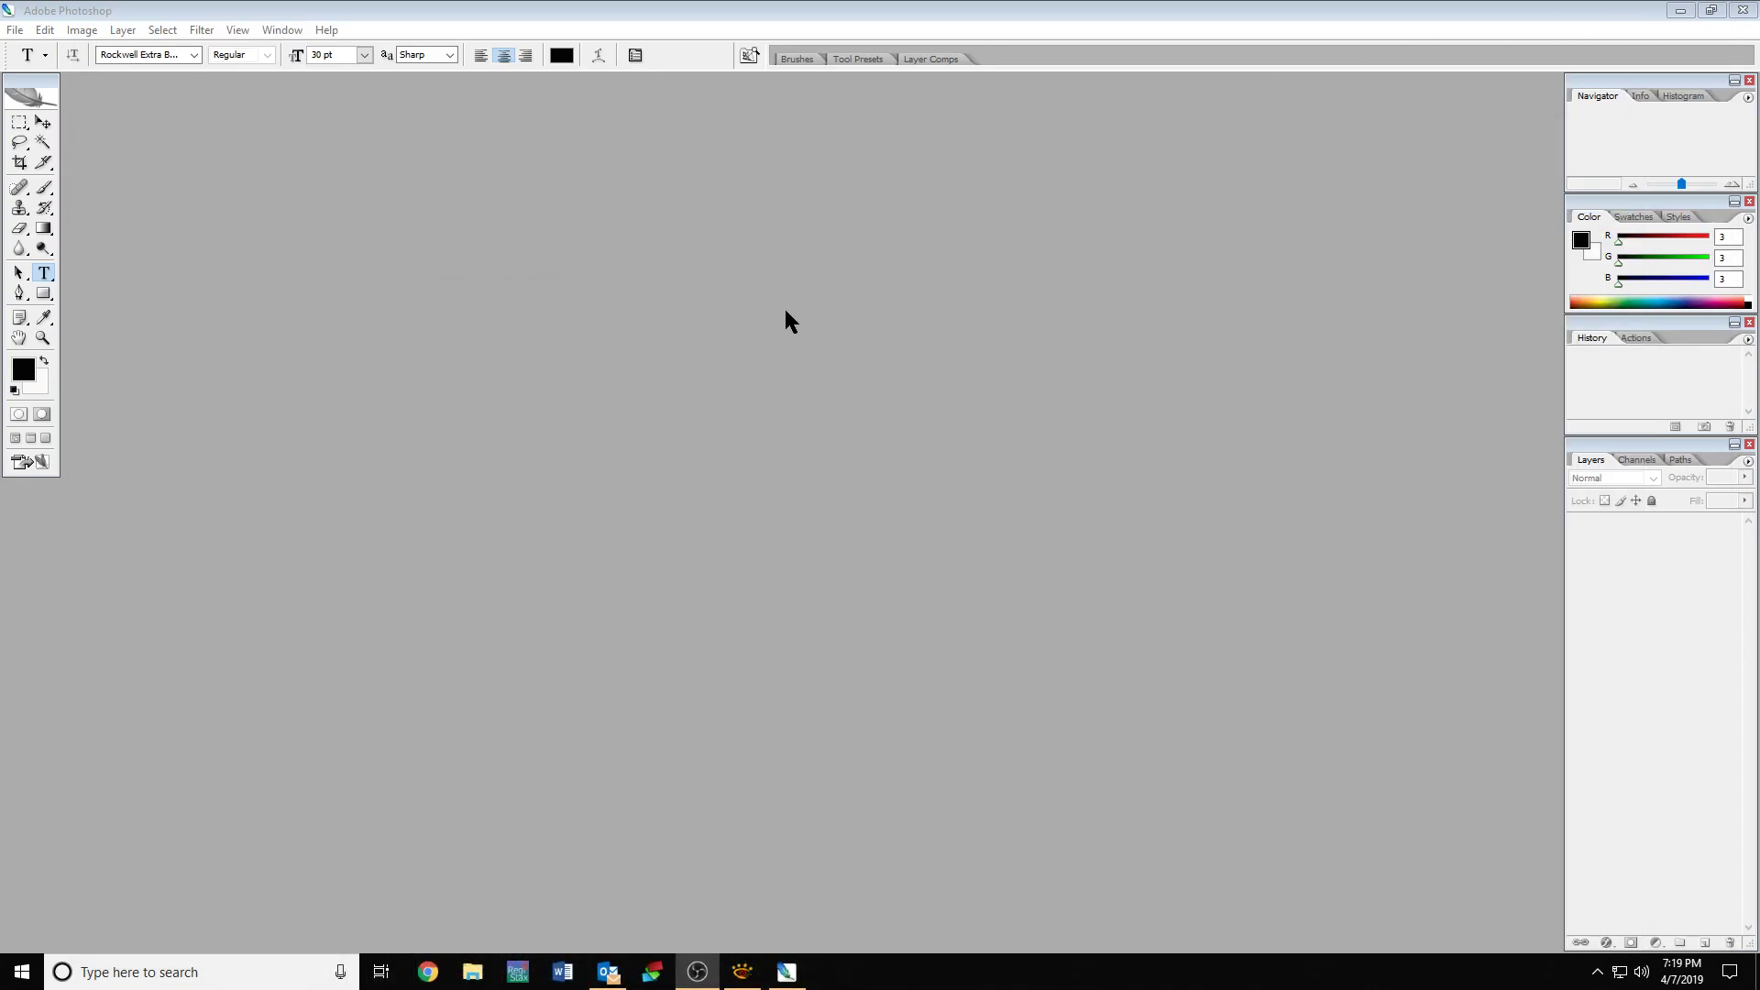
Create a 2272 x 1704 pixel RGB document named TemplateSolar and enlarge its window to show the canvas edges.
left_click(14, 29)
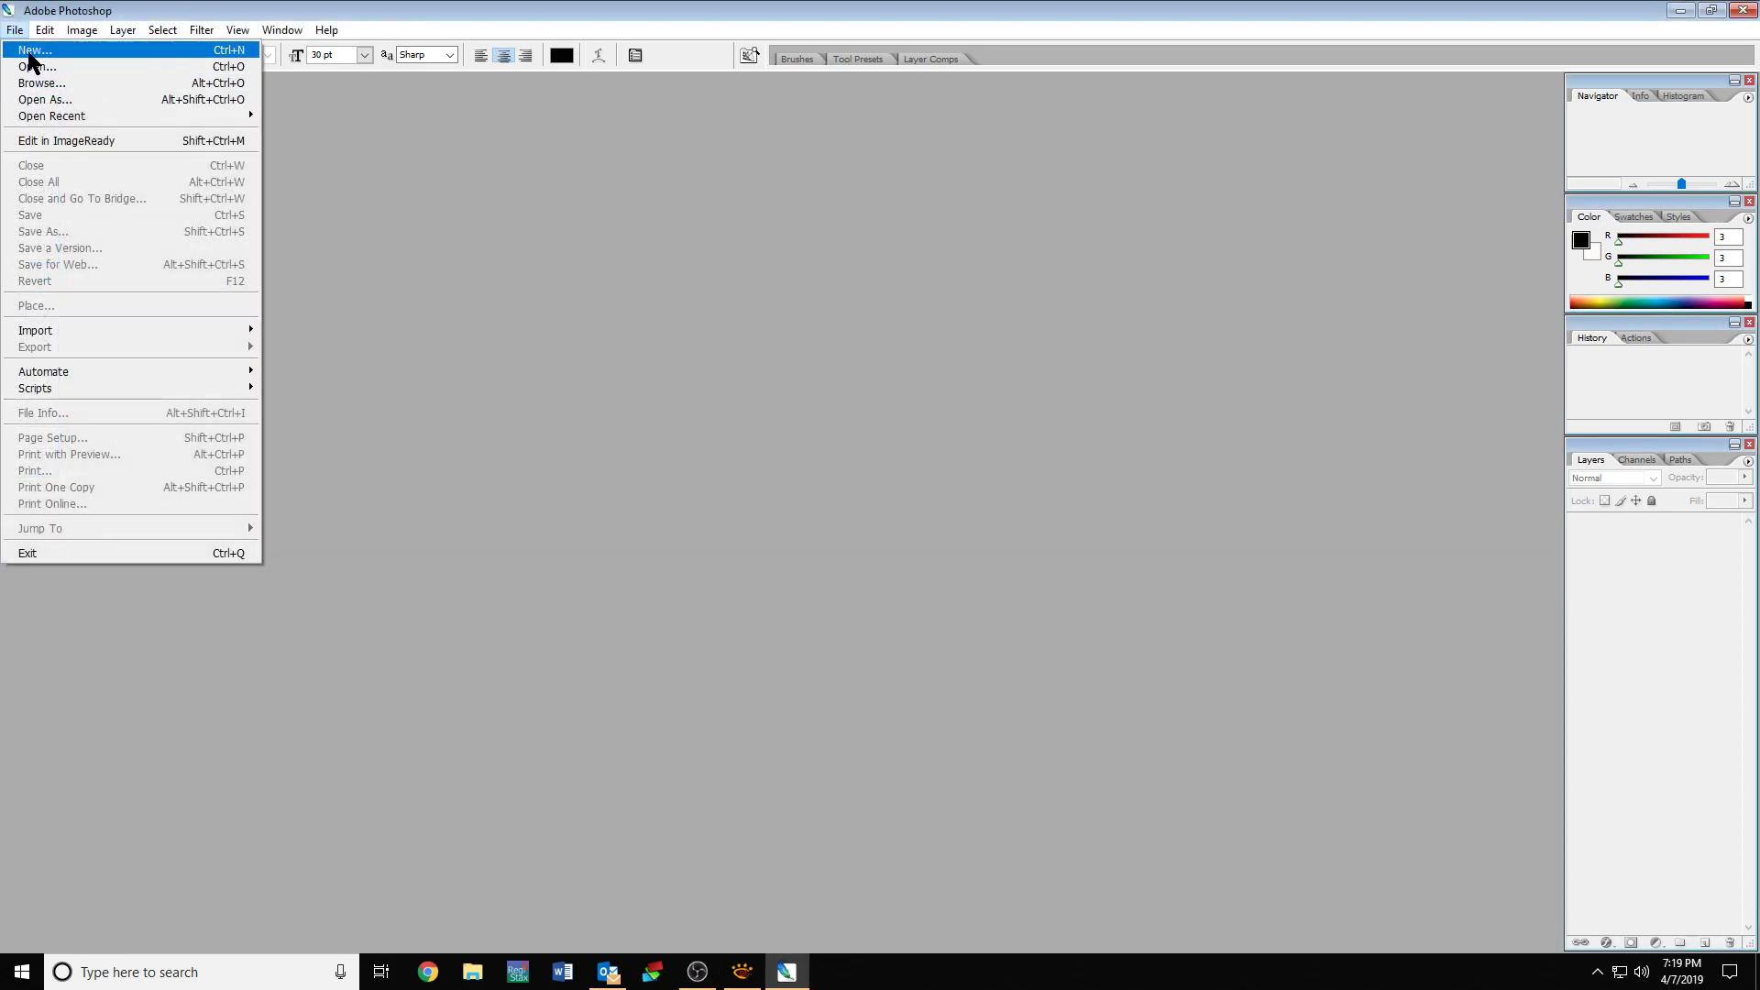
left_click(35, 49)
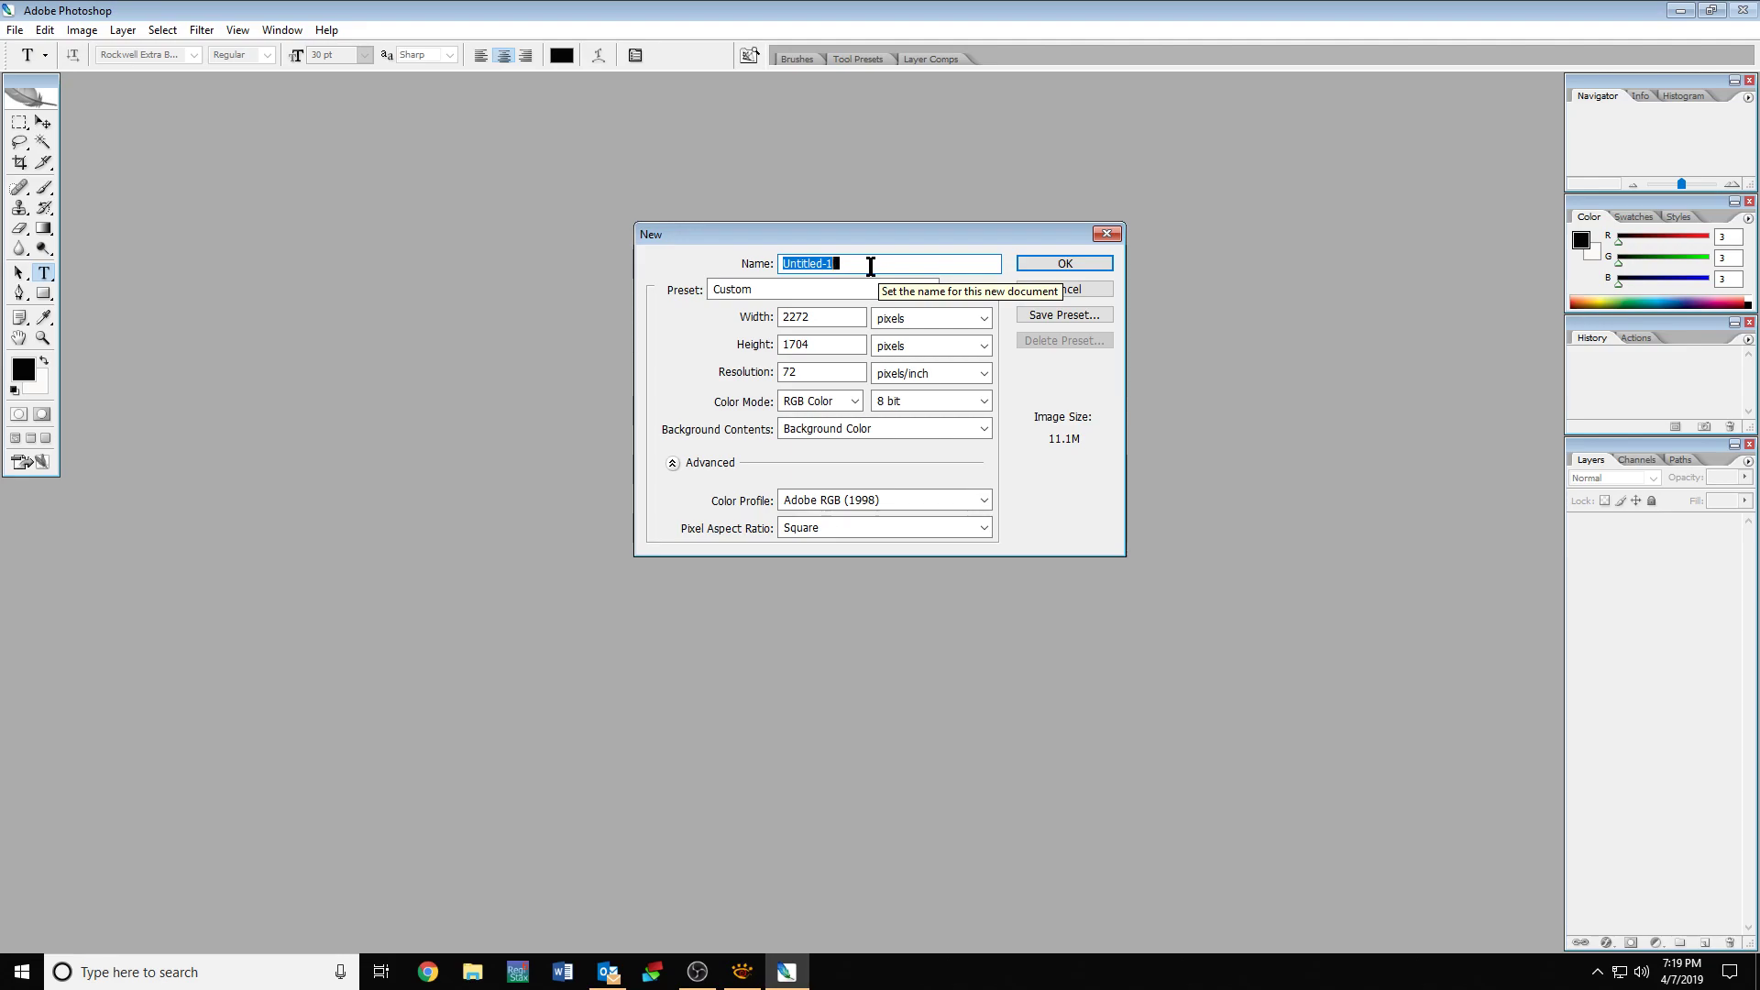
type("T")
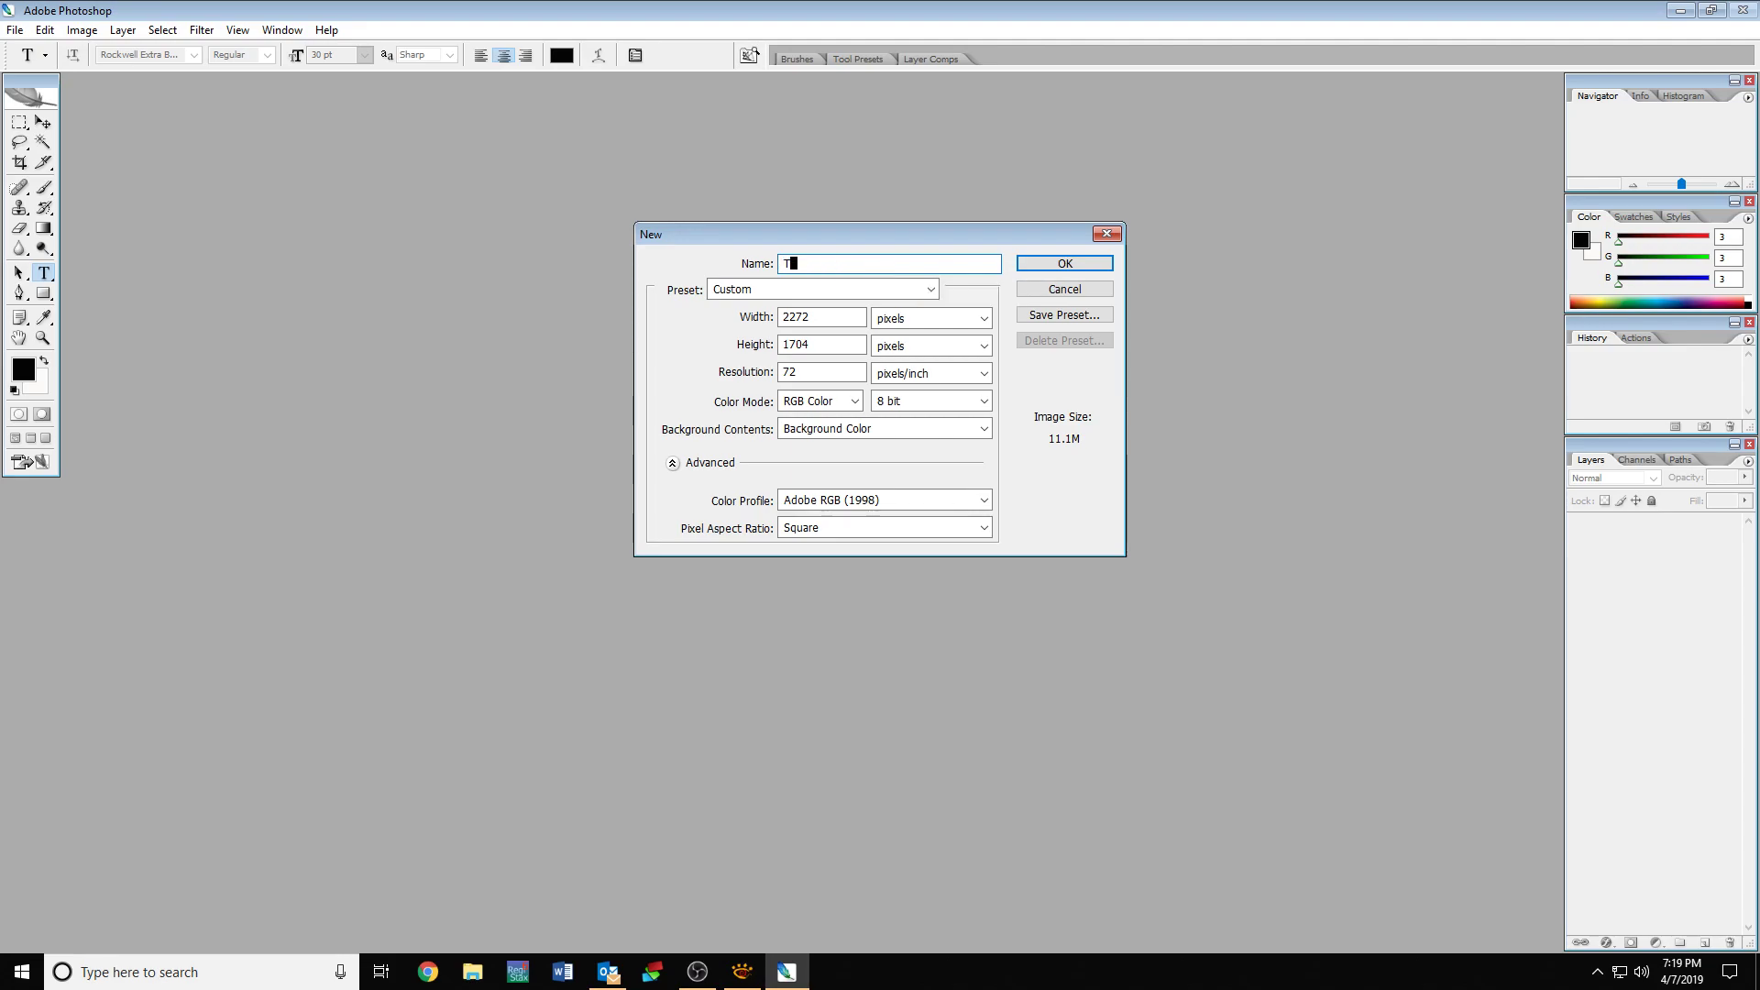
type("emplateSo")
type("ar")
left_click(1061, 264)
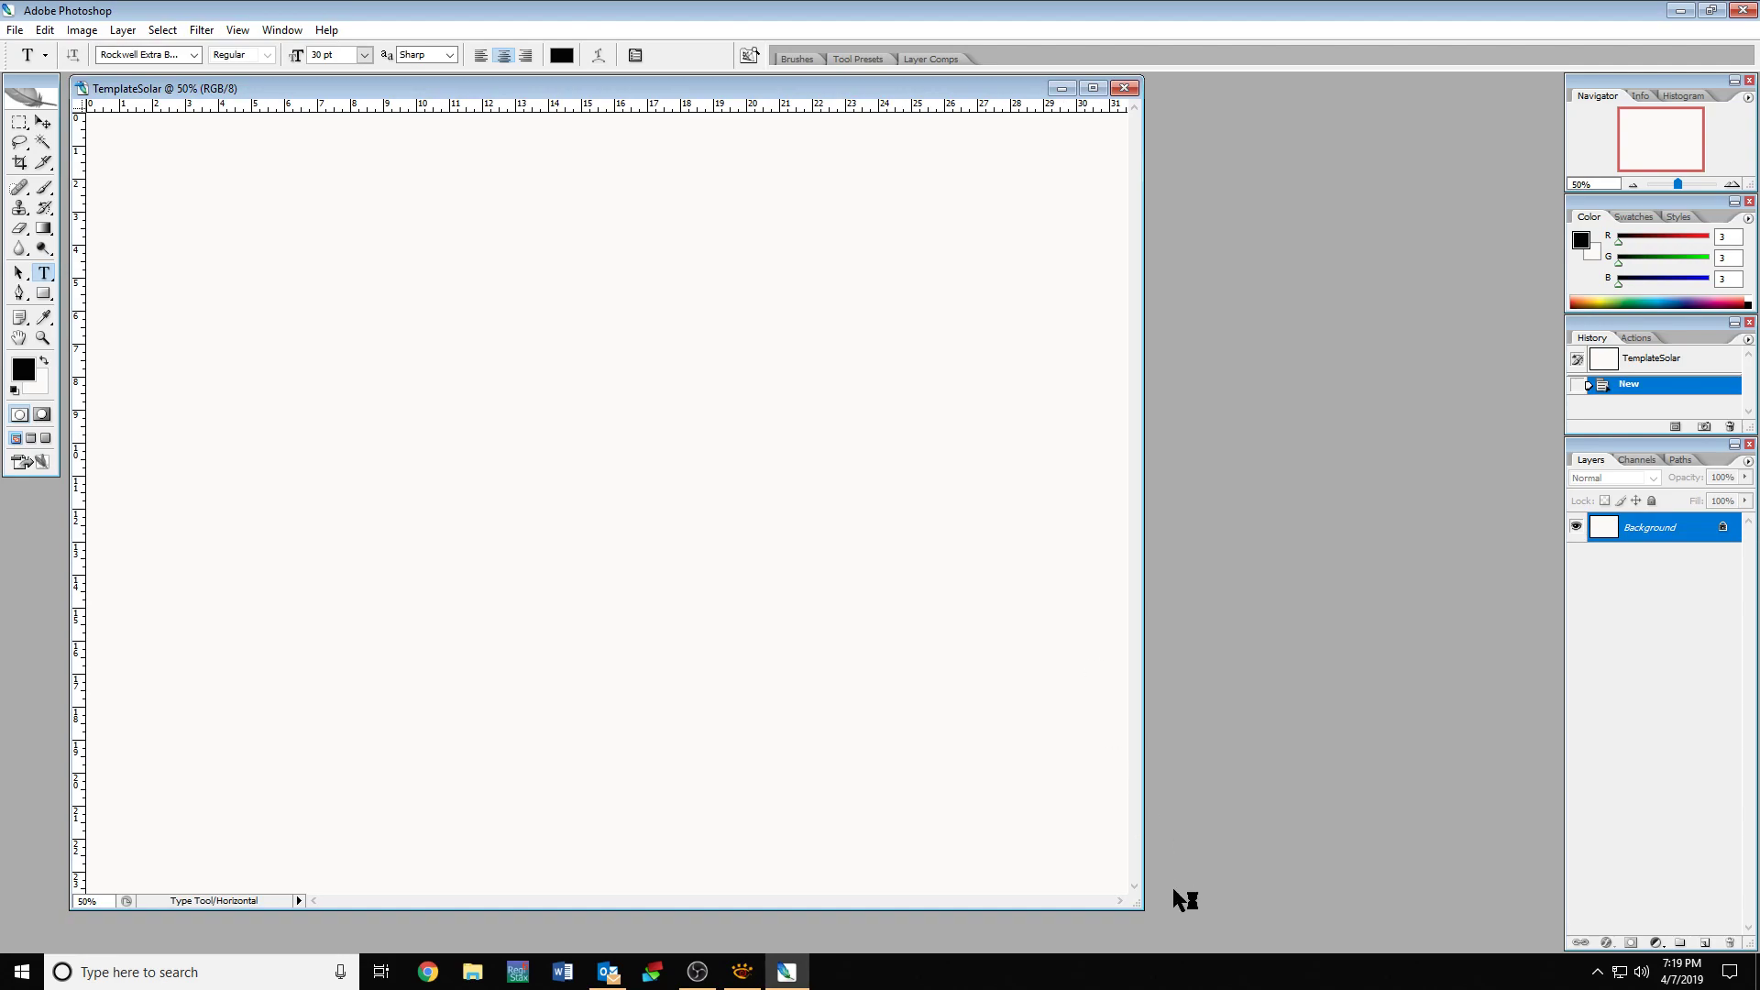
left_click_drag(1137, 908, 1222, 929)
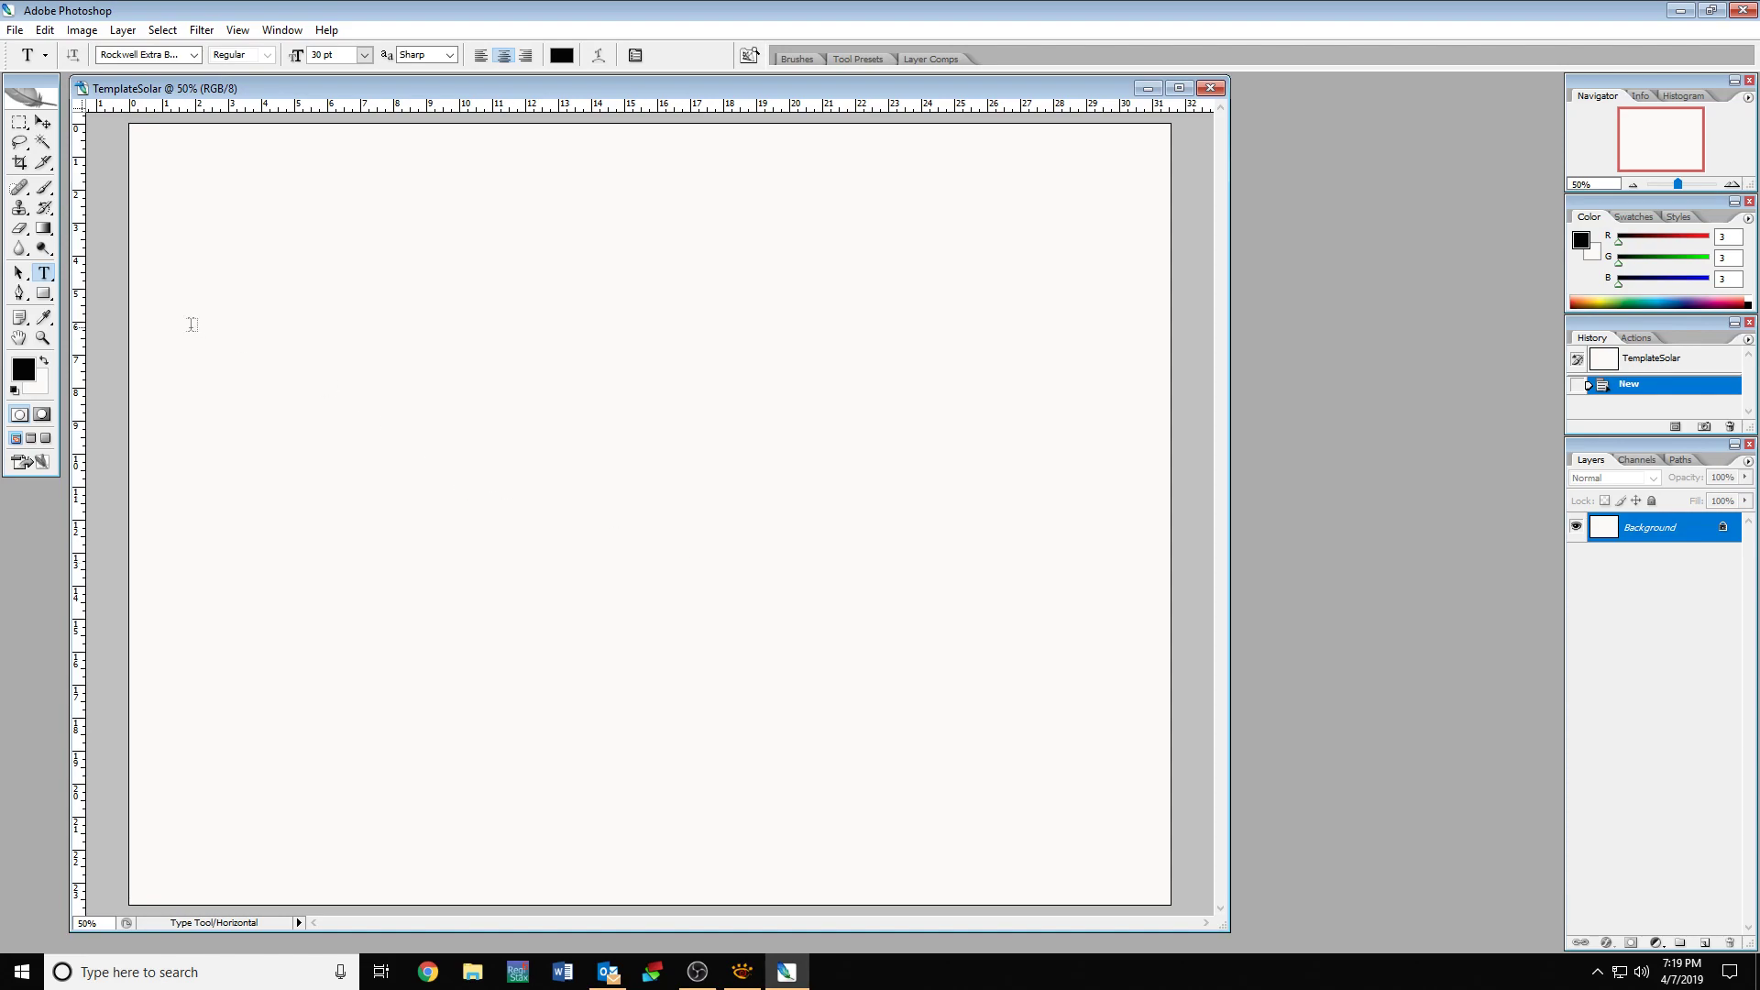
Fill the whole TemplateSolar background with the near-black foreground colour using the Paint Bucket tool.
left_click(44, 230)
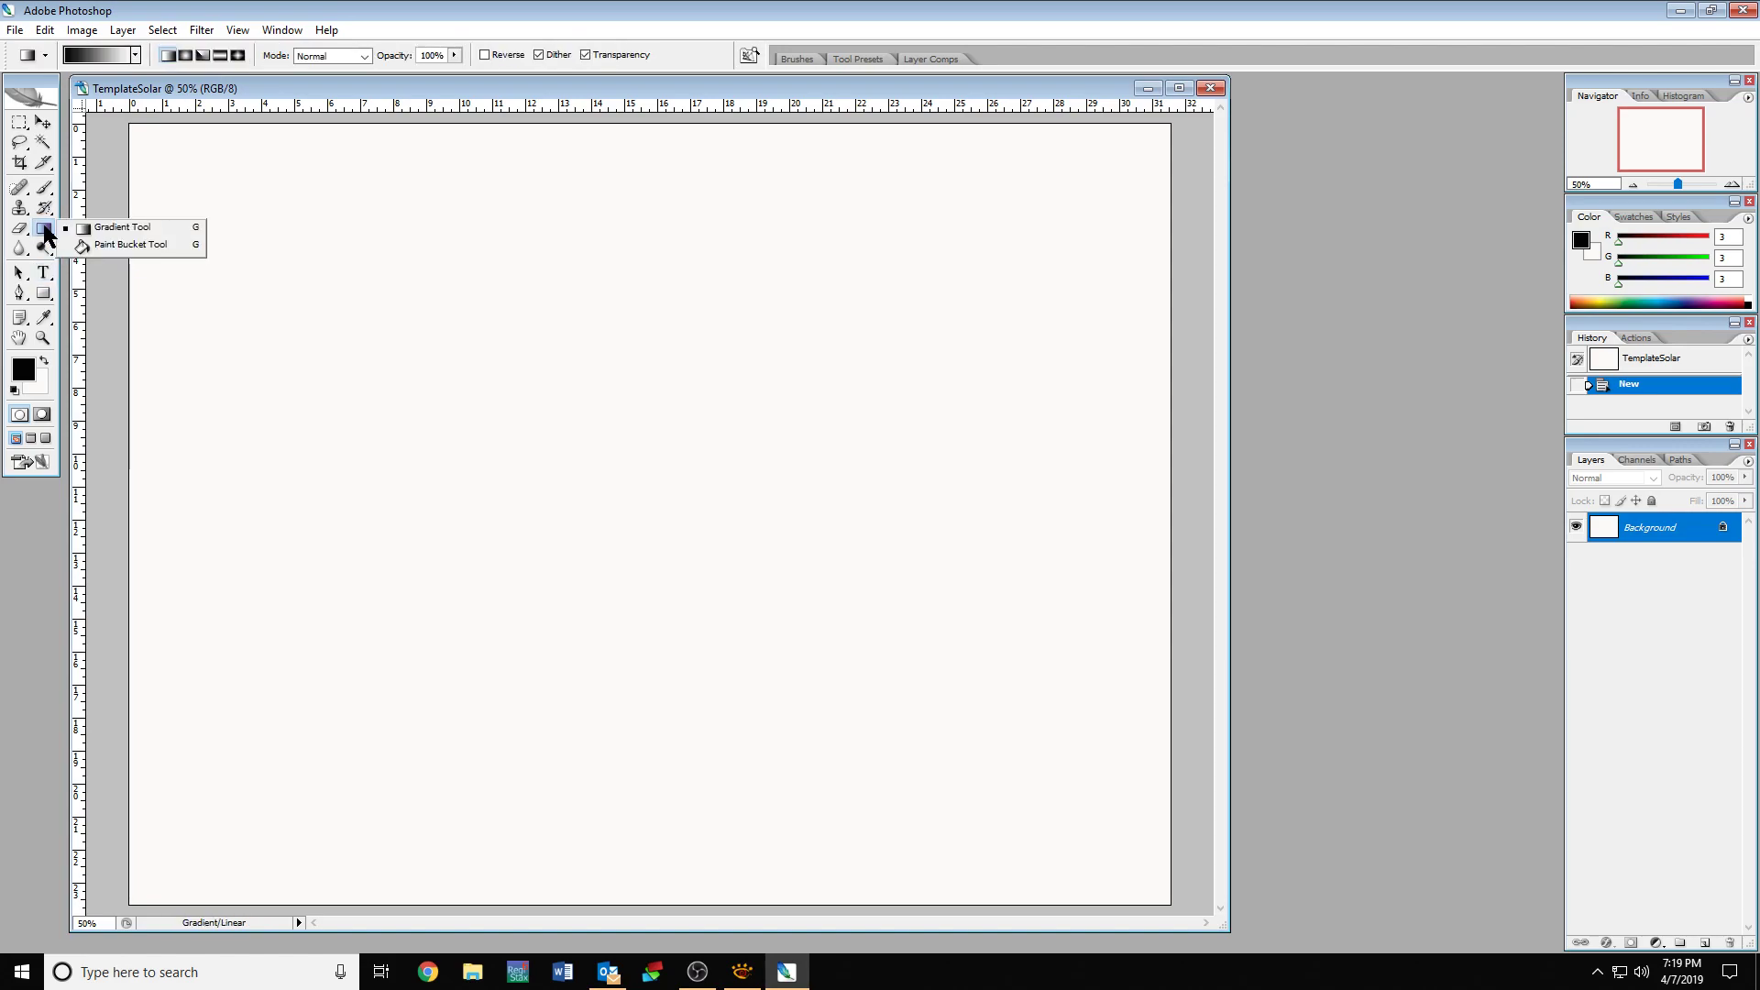
left_click(112, 243)
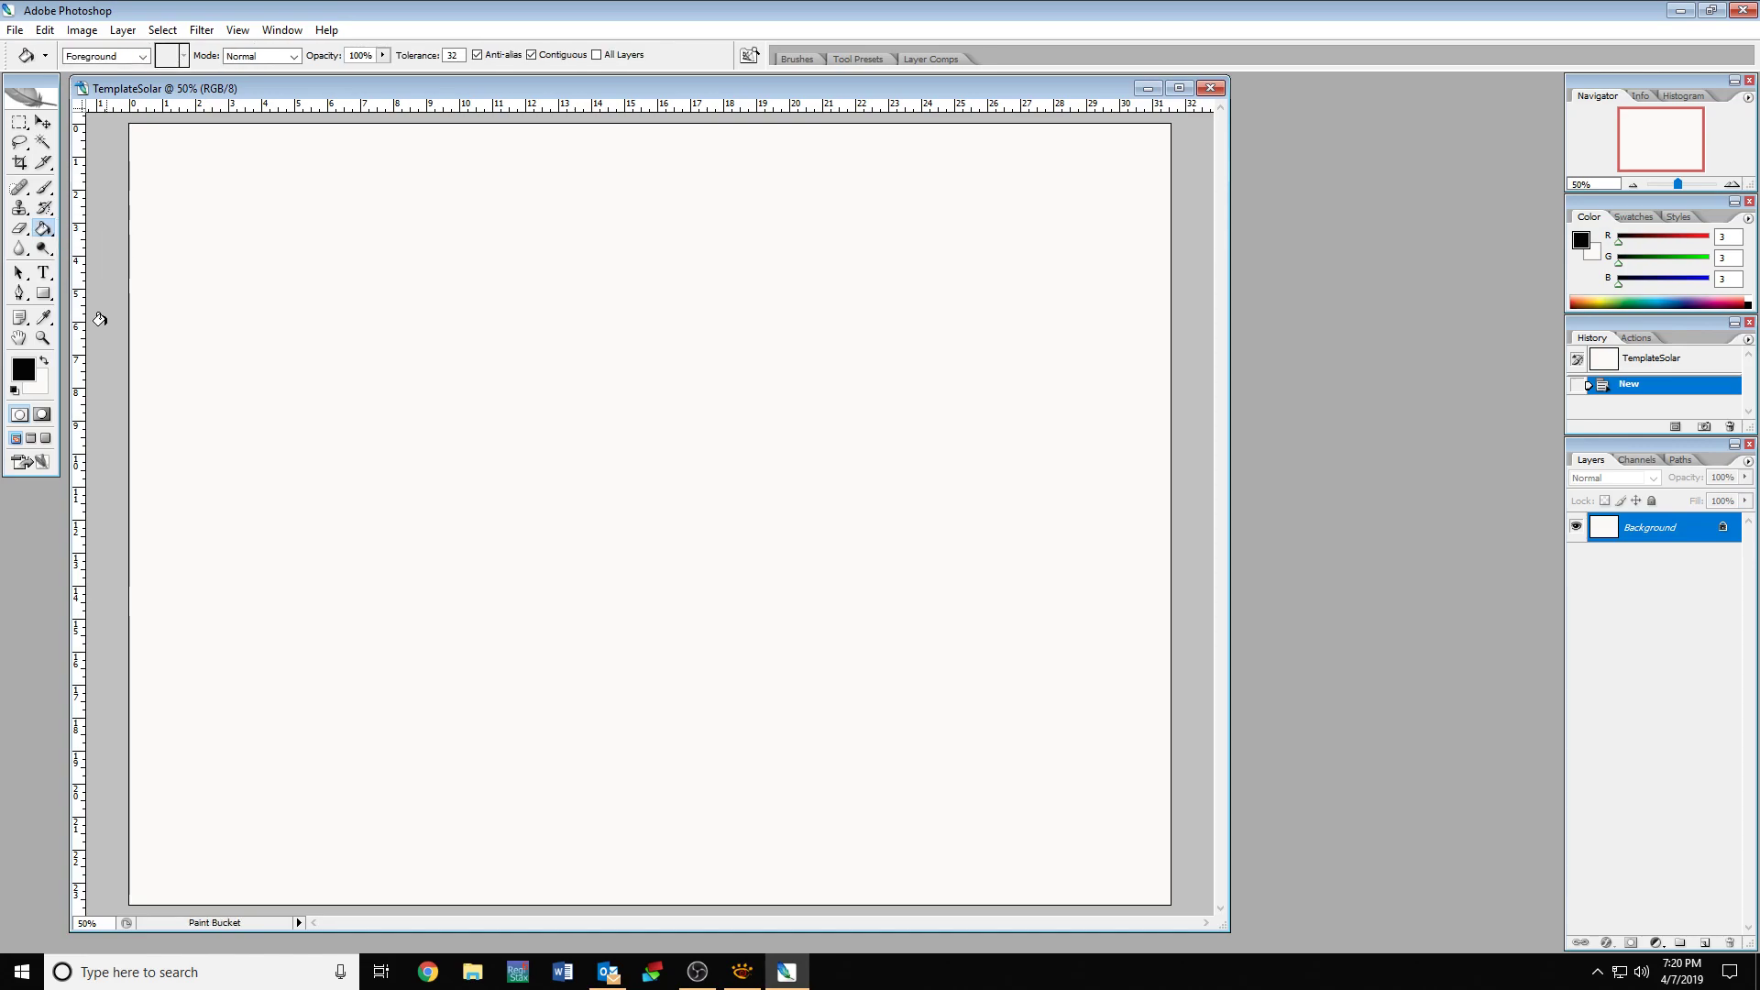
left_click(24, 371)
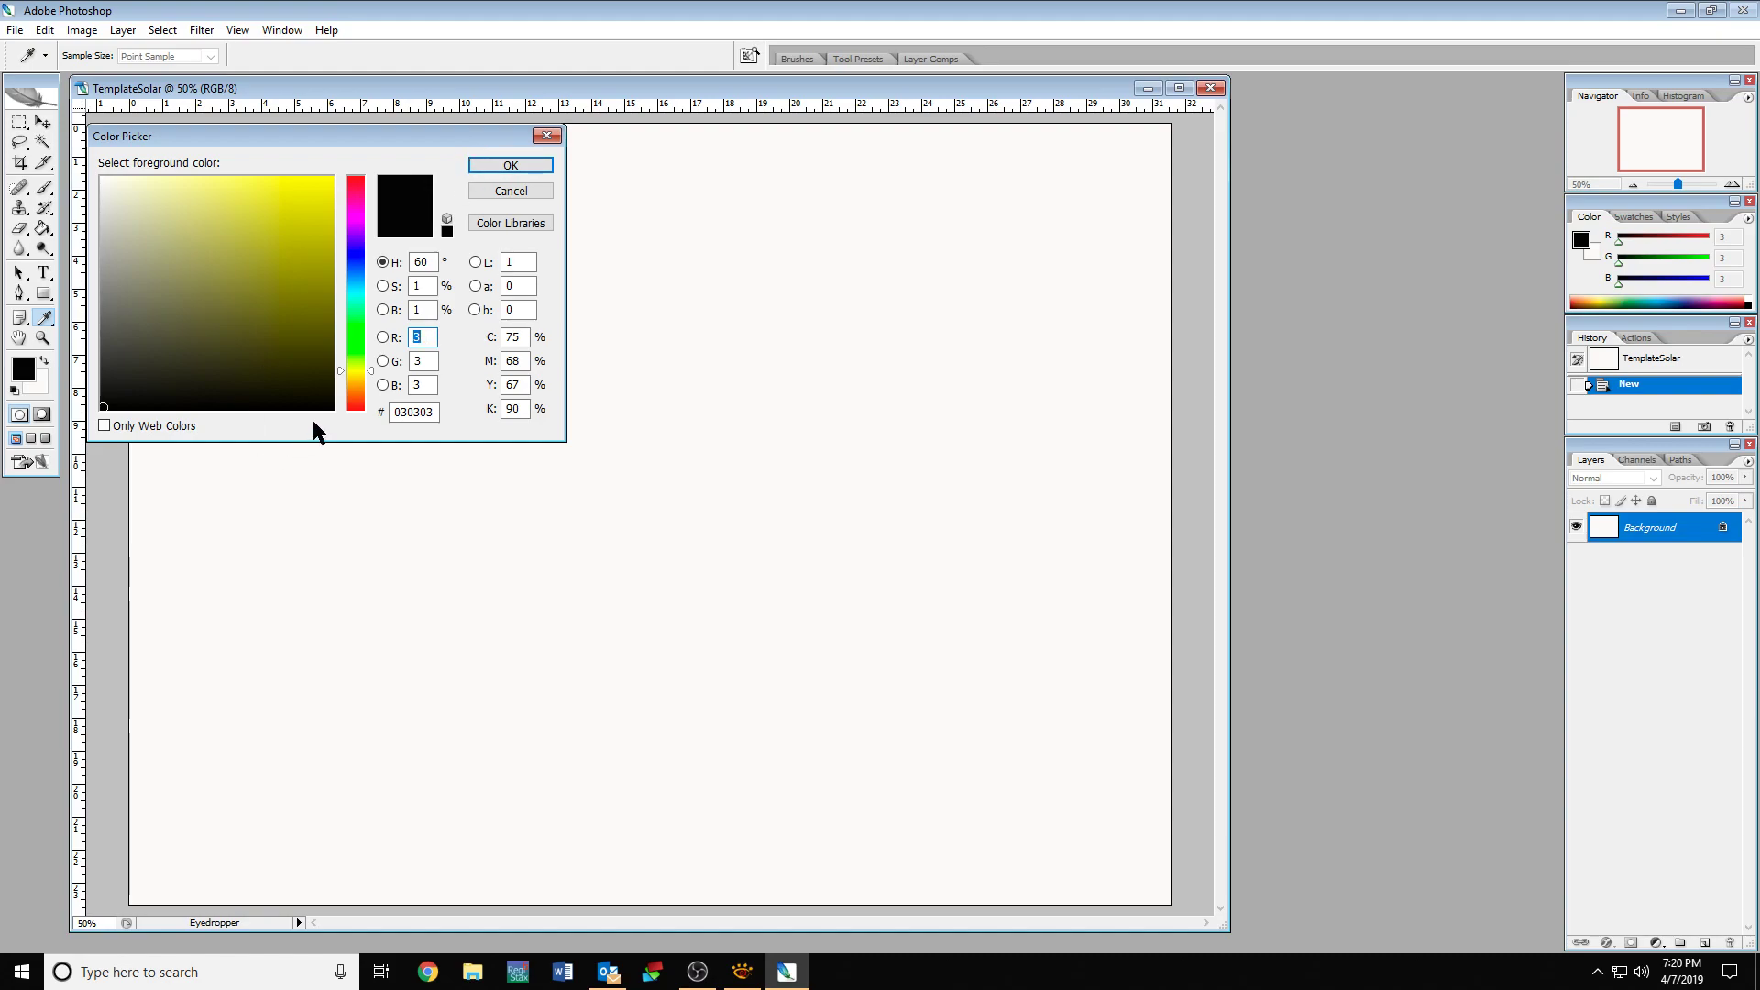
left_click(512, 191)
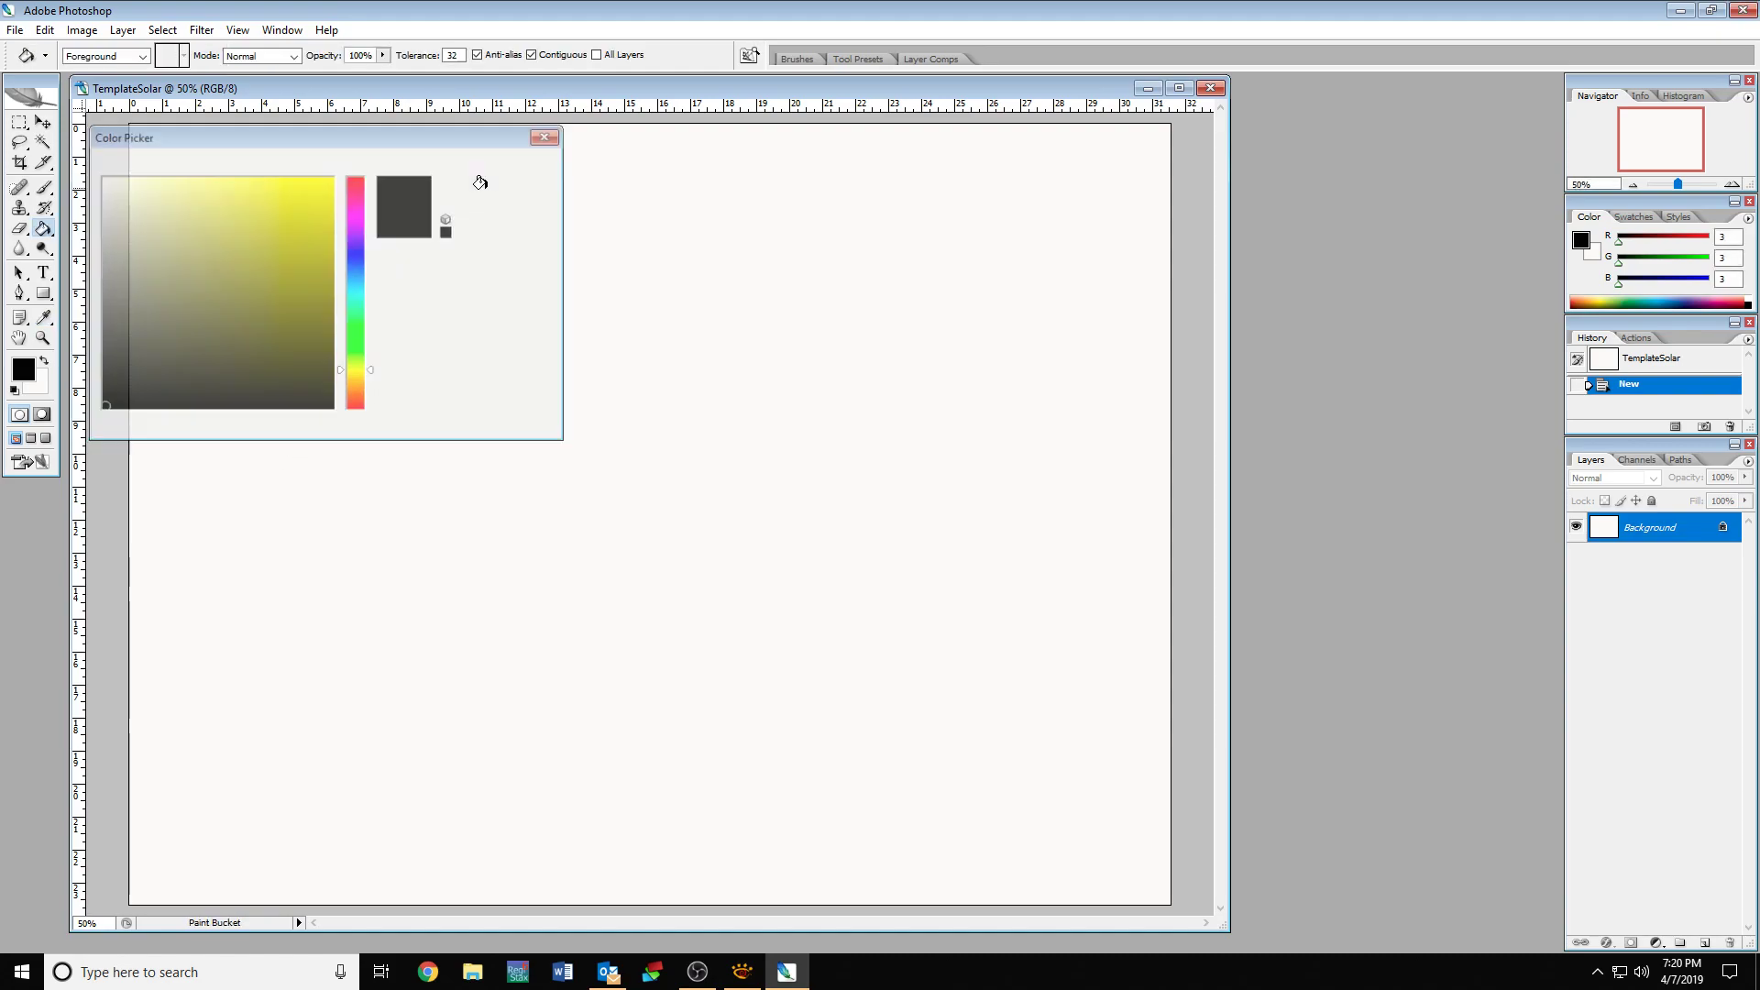
left_click(699, 460)
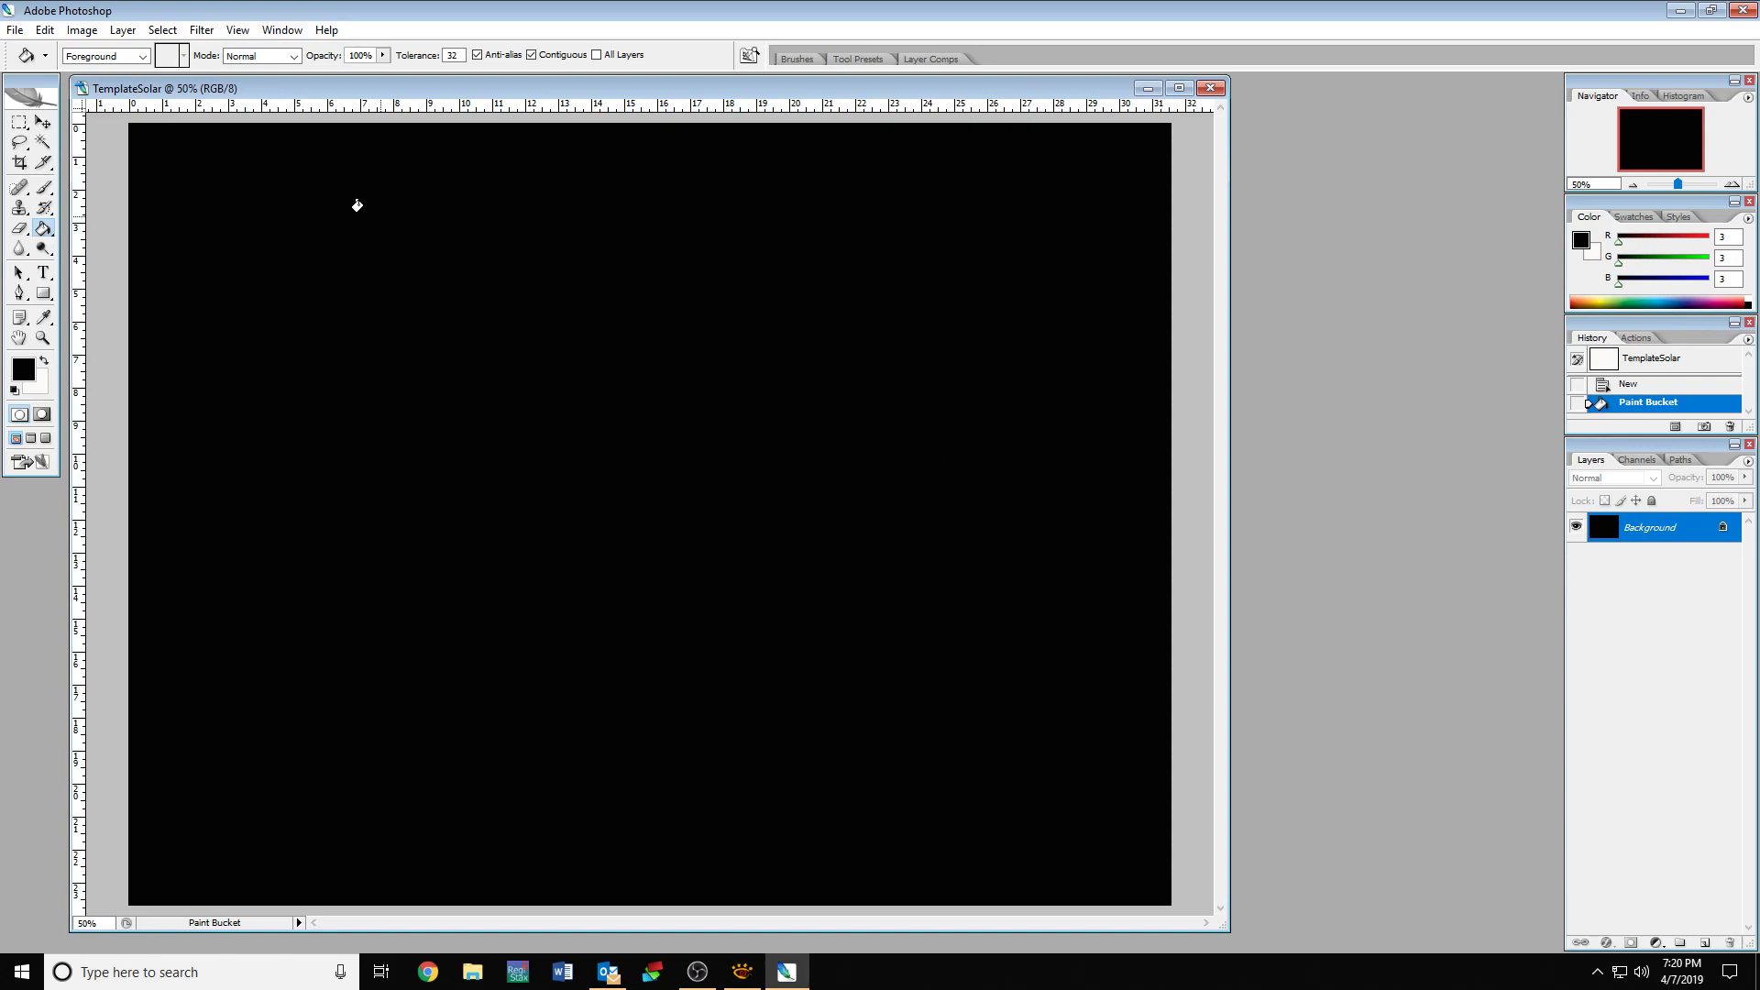
Place one horizontal and one vertical guide crossing at the centre of the canvas.
left_click(43, 123)
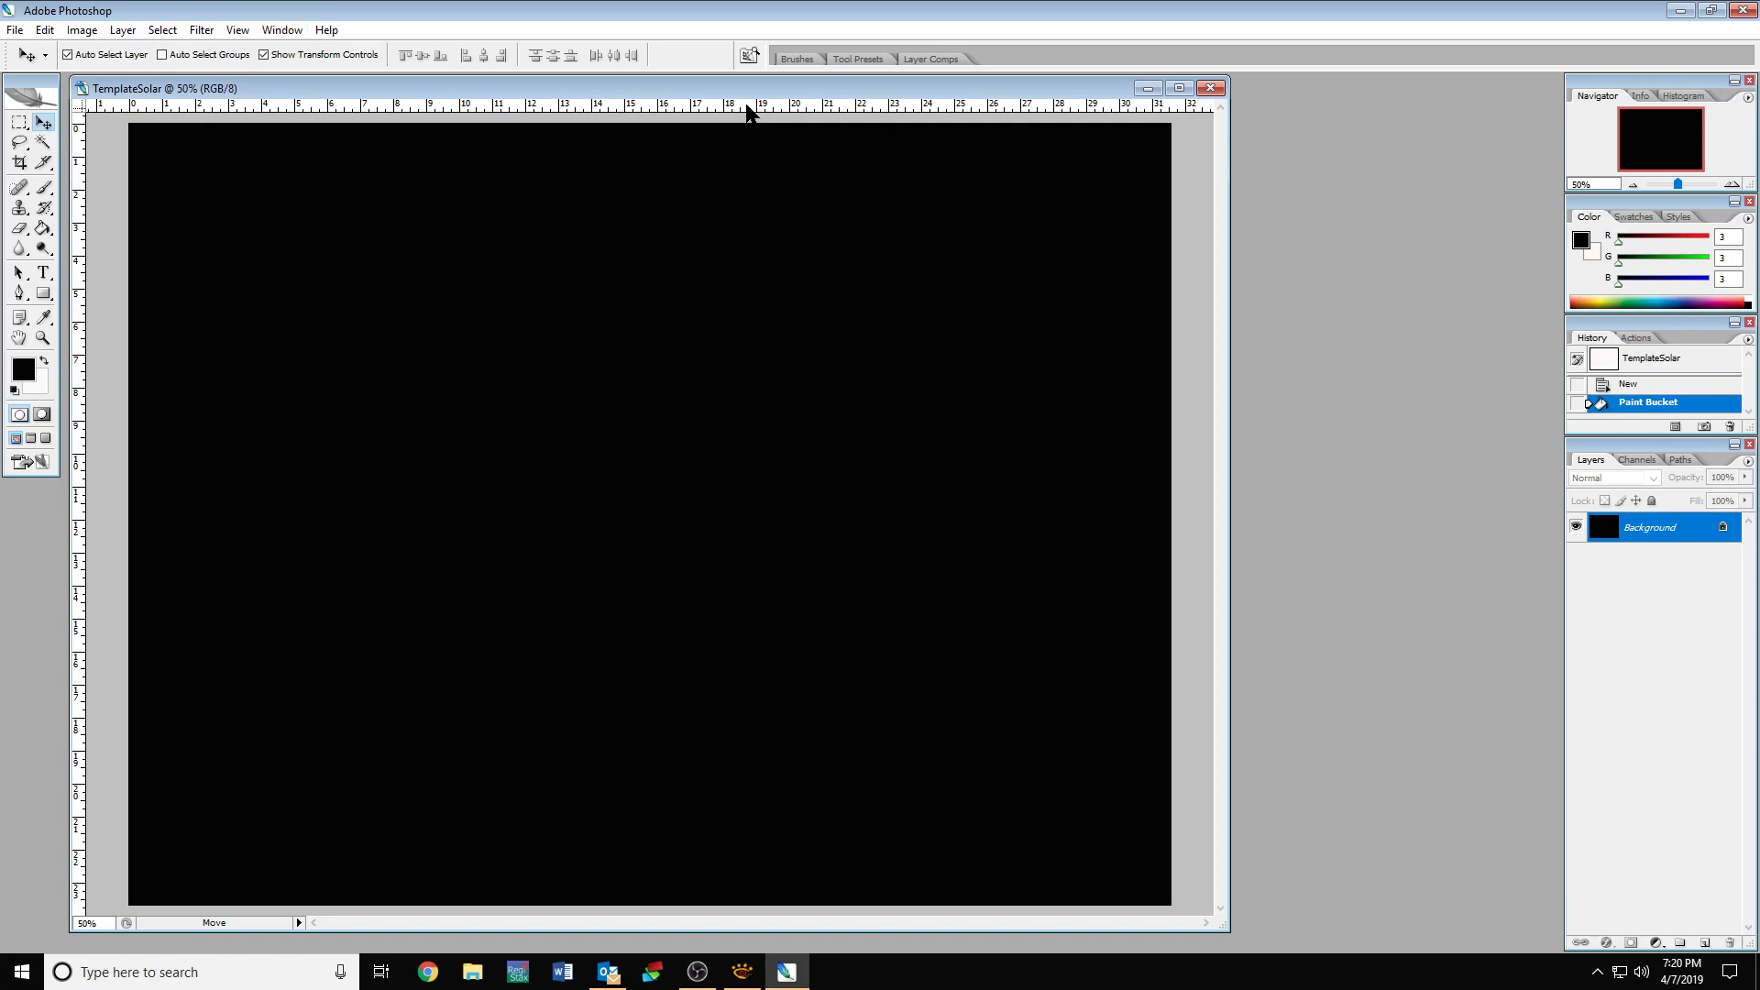
left_click_drag(747, 110, 748, 199)
left_click_drag(754, 313, 750, 418)
left_click_drag(743, 494, 741, 525)
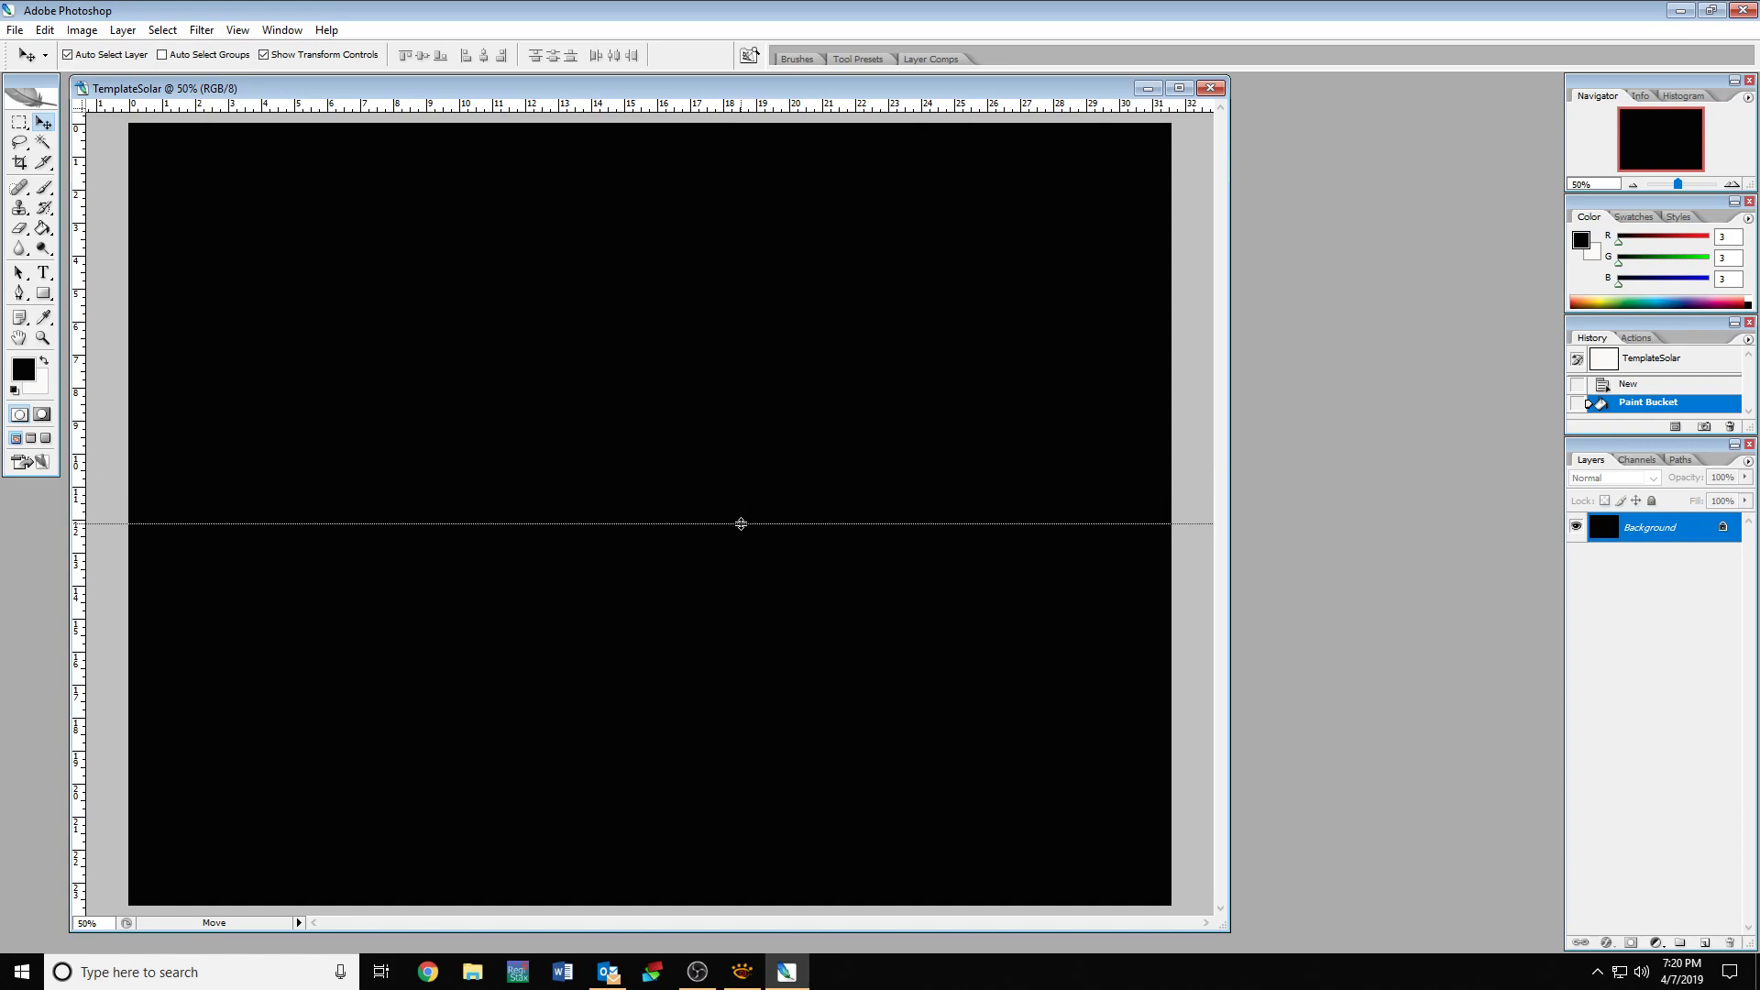
left_click_drag(741, 524, 740, 518)
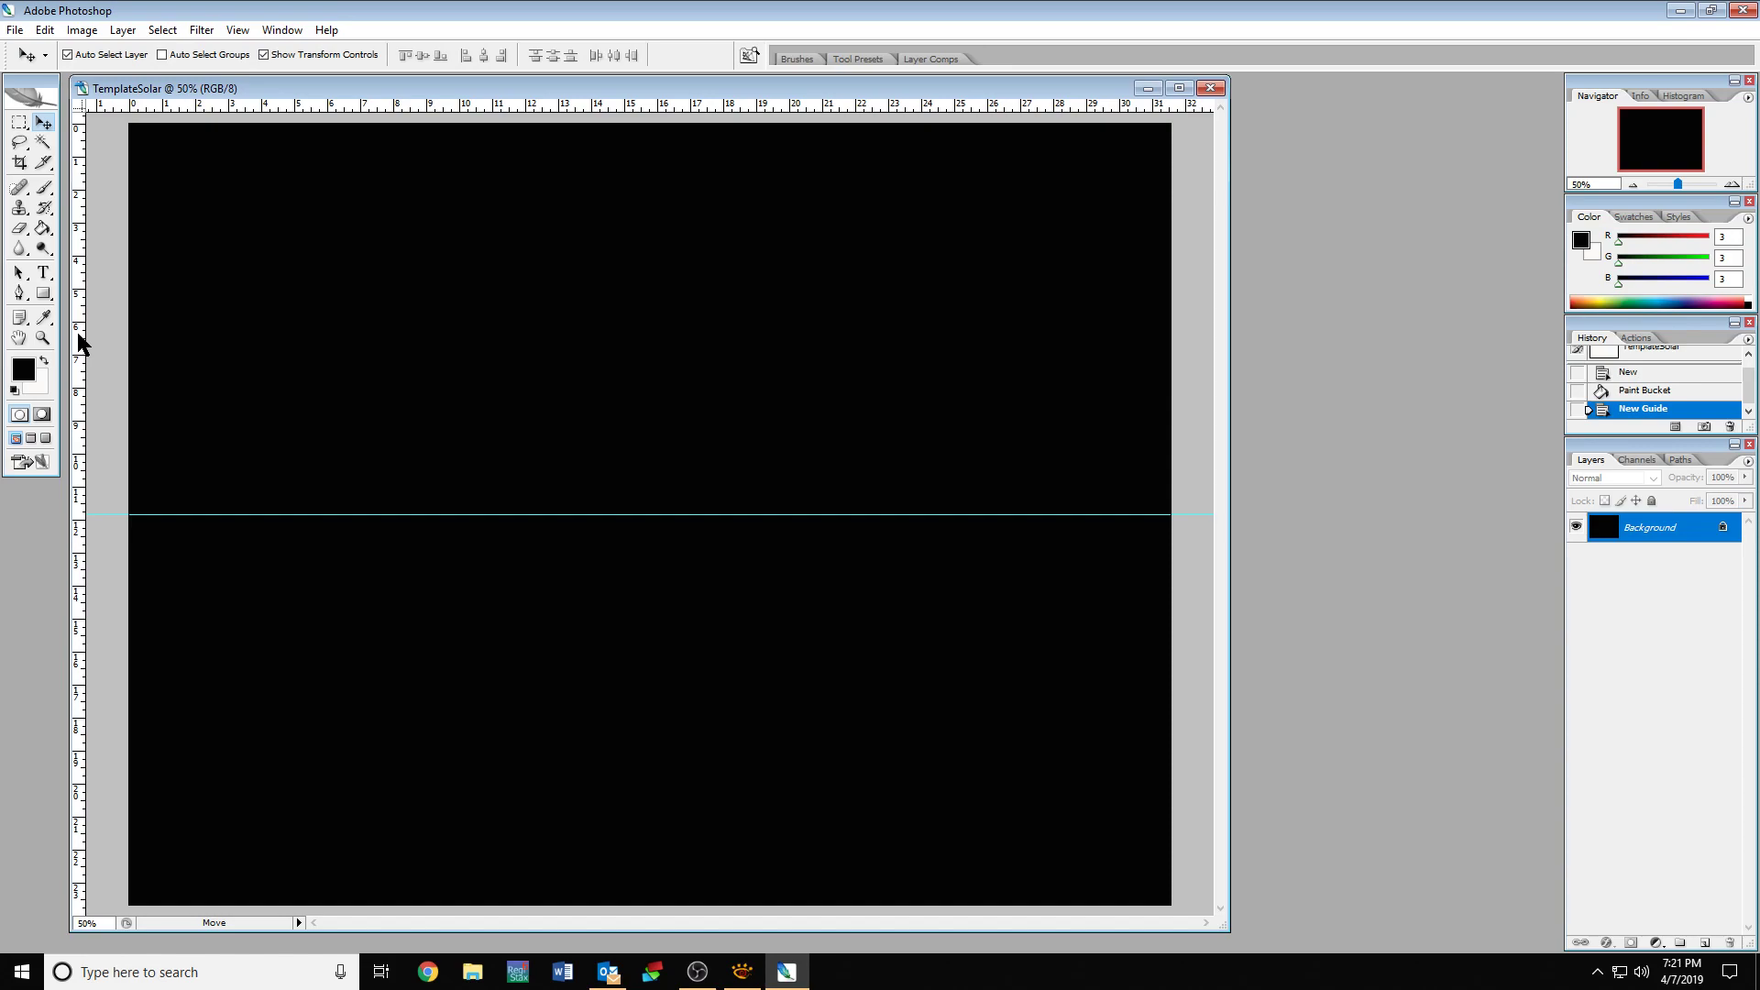
left_click_drag(79, 341, 649, 336)
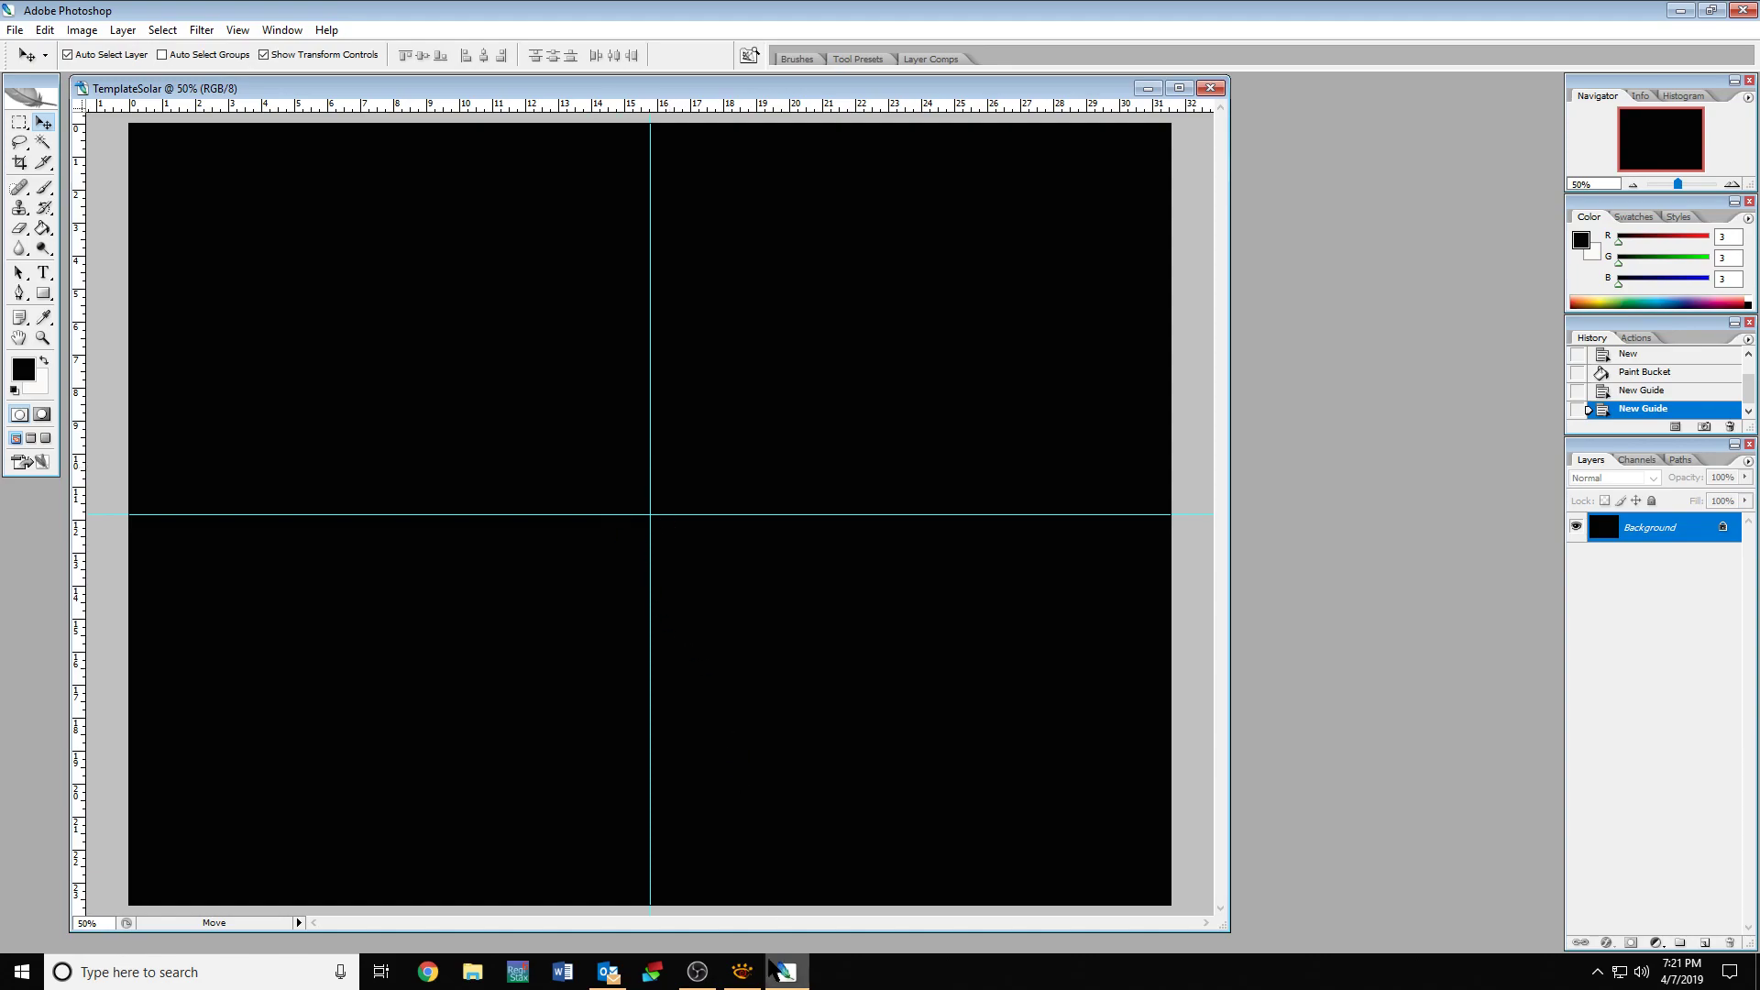
Switch to XnView and open Solar Ecliipse2017I-0002.JPG in Photoshop.
left_click(741, 975)
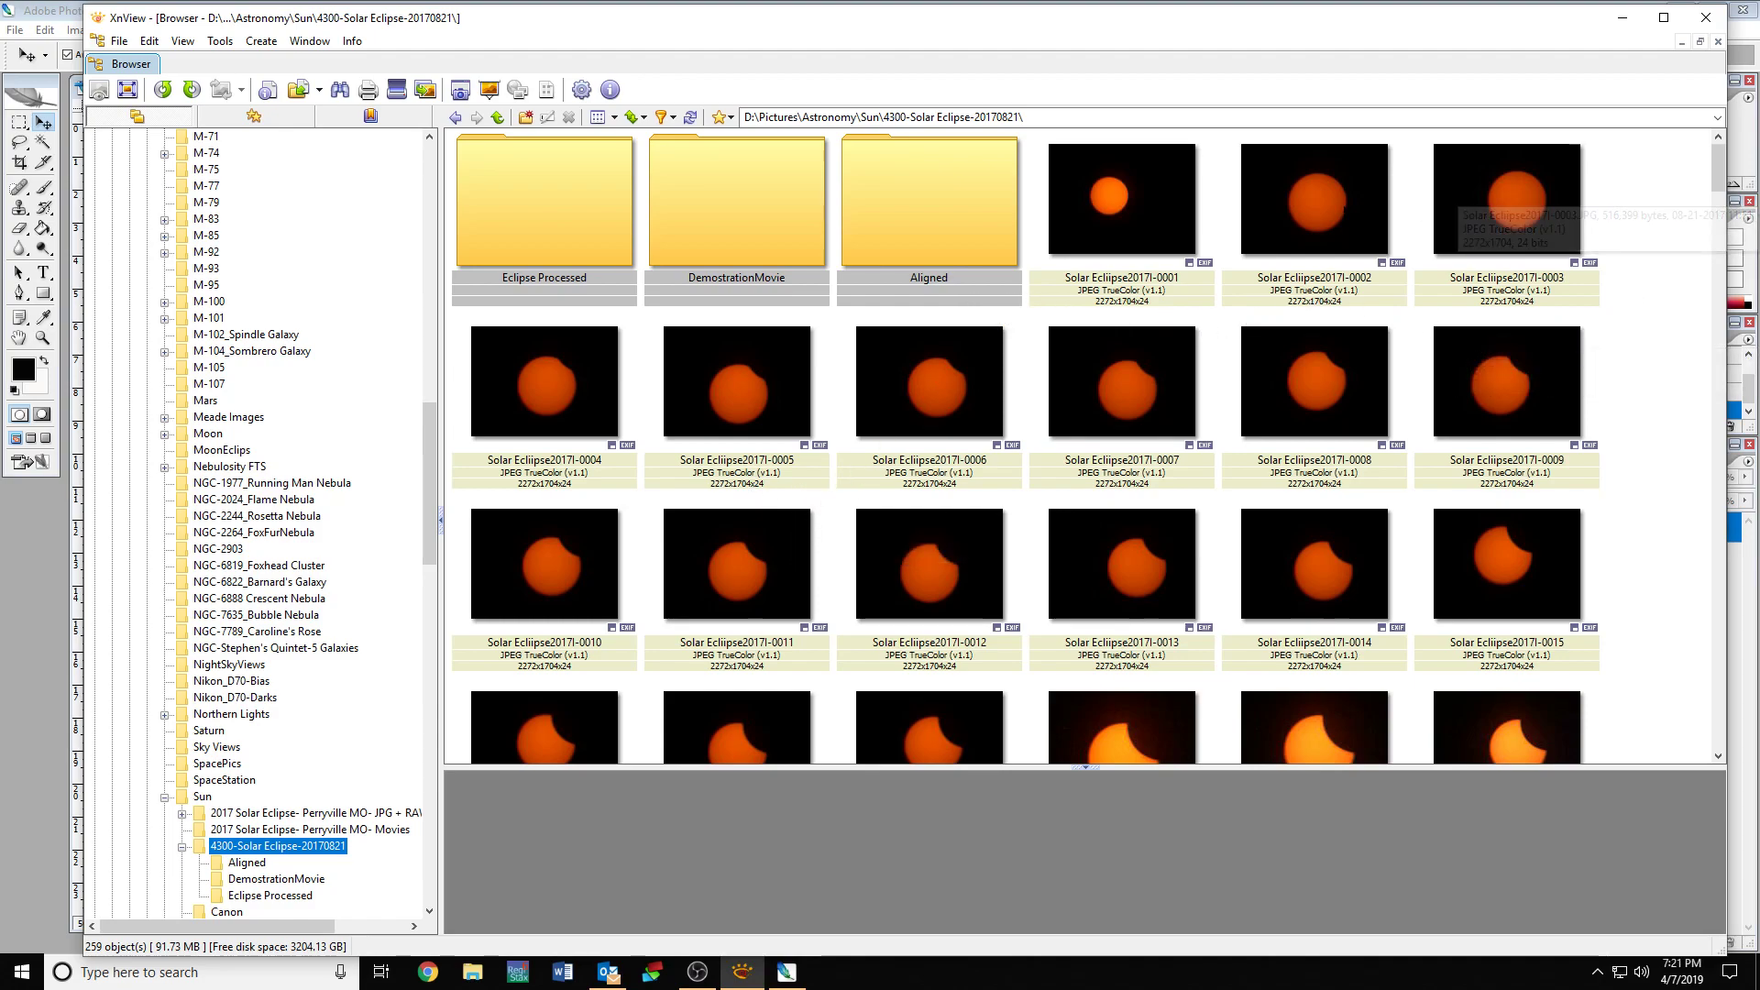
left_click(1343, 212)
right_click(1343, 212)
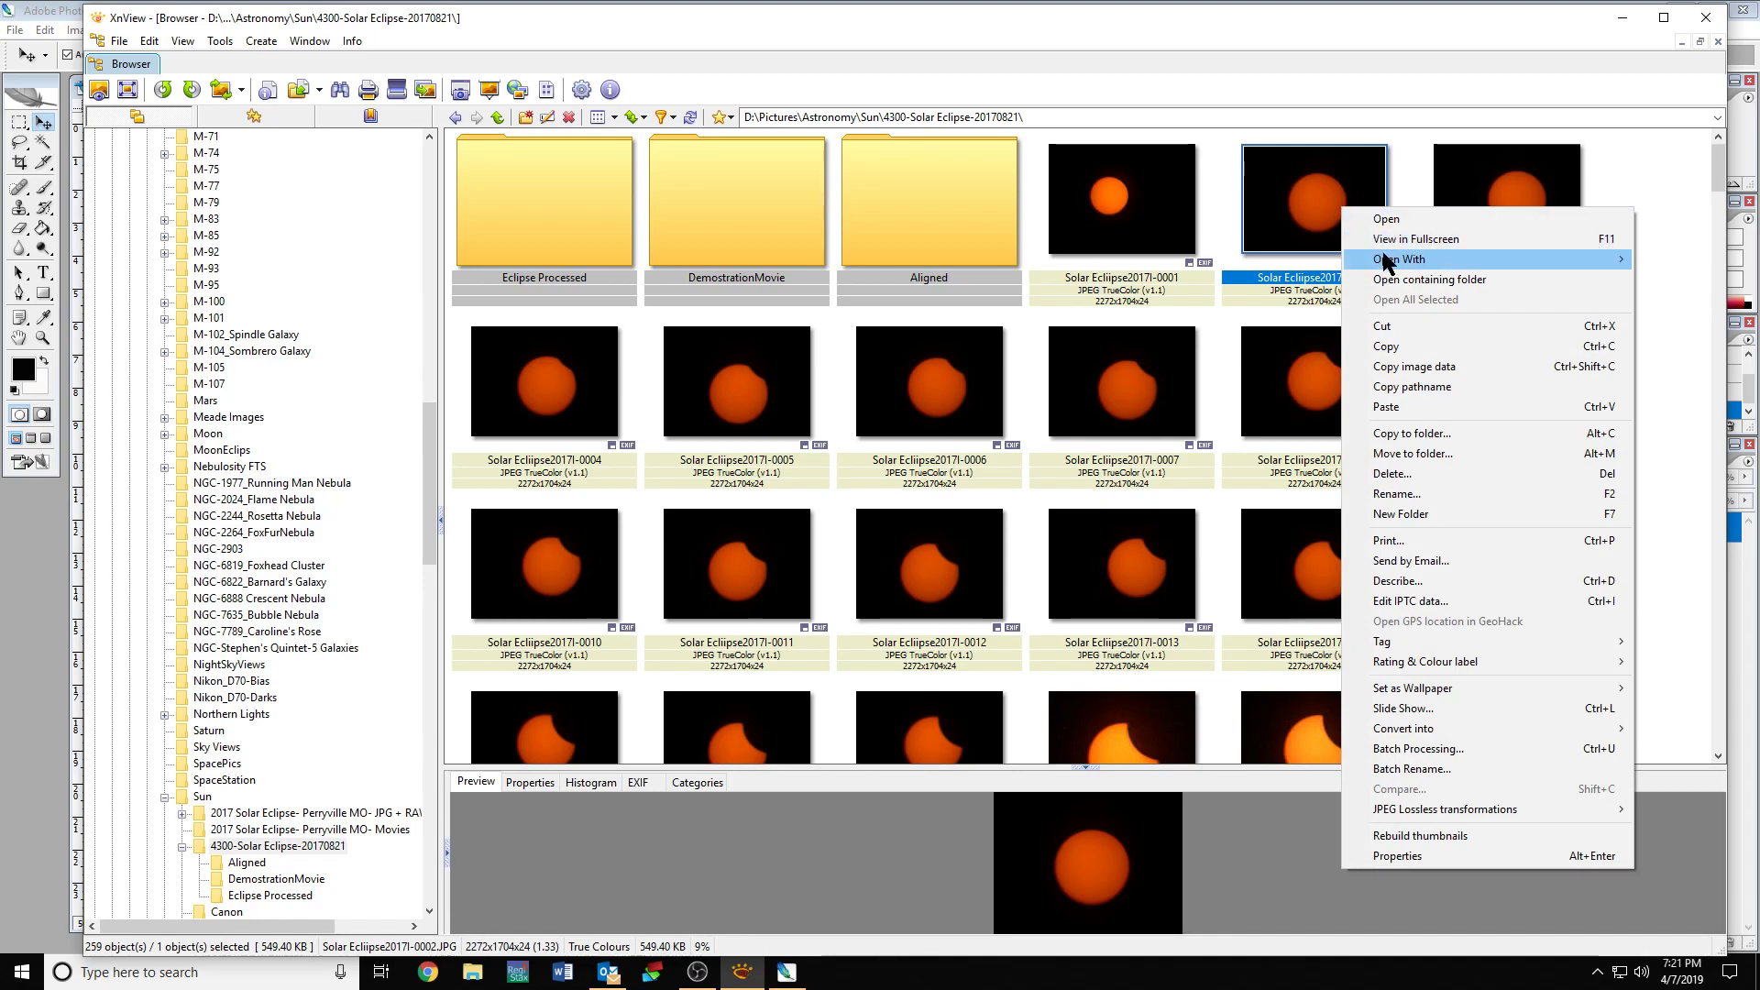
mouse_move(1395, 261)
left_click(1219, 260)
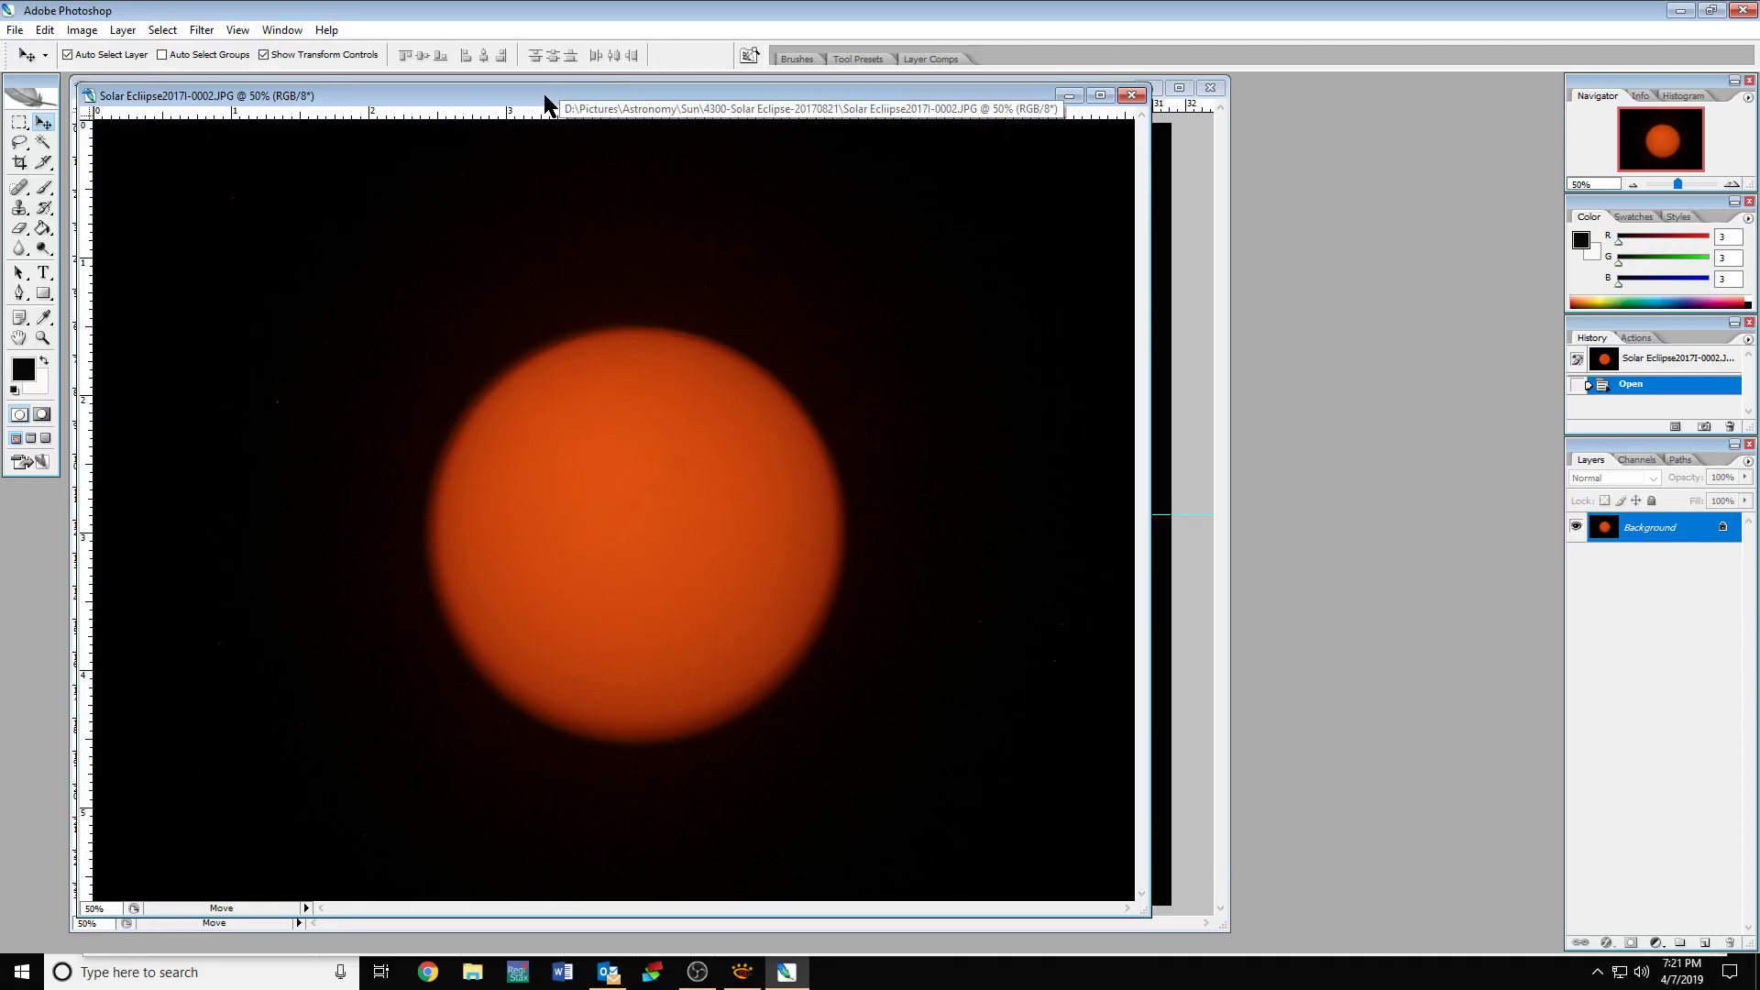
Copy the full-sun photo into TemplateSolar as a new layer and close the source photo.
left_click_drag(546, 102, 952, 109)
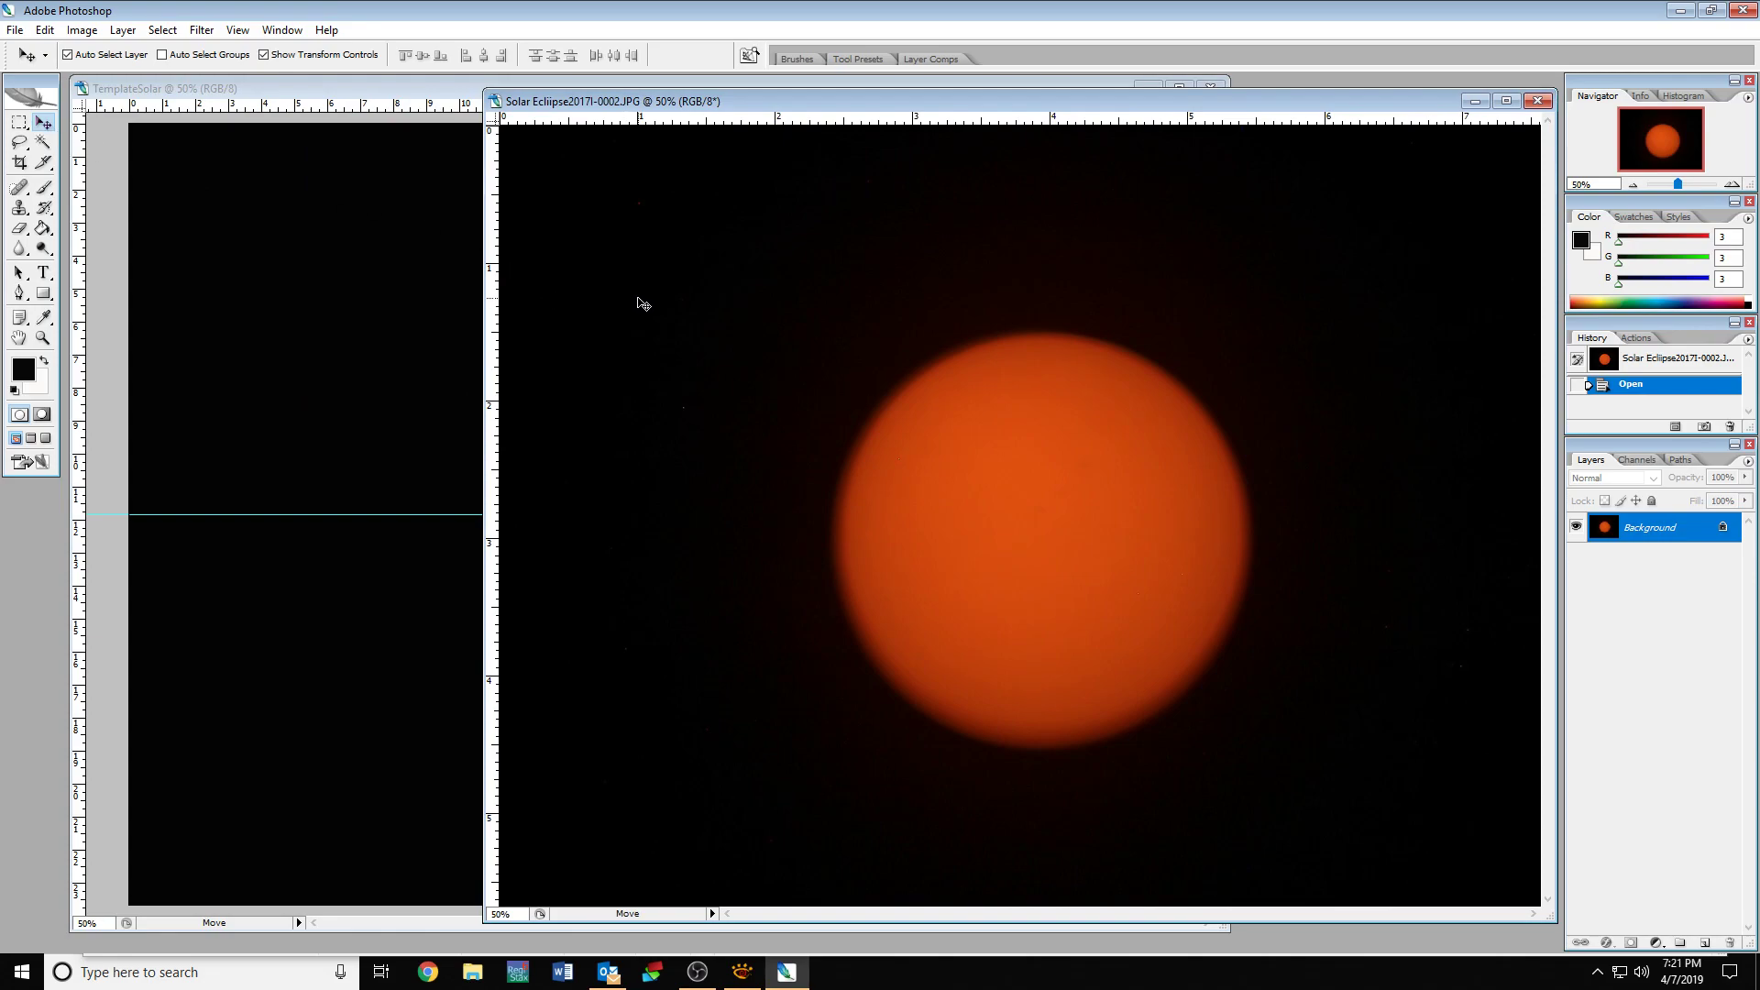
left_click_drag(634, 302, 354, 313)
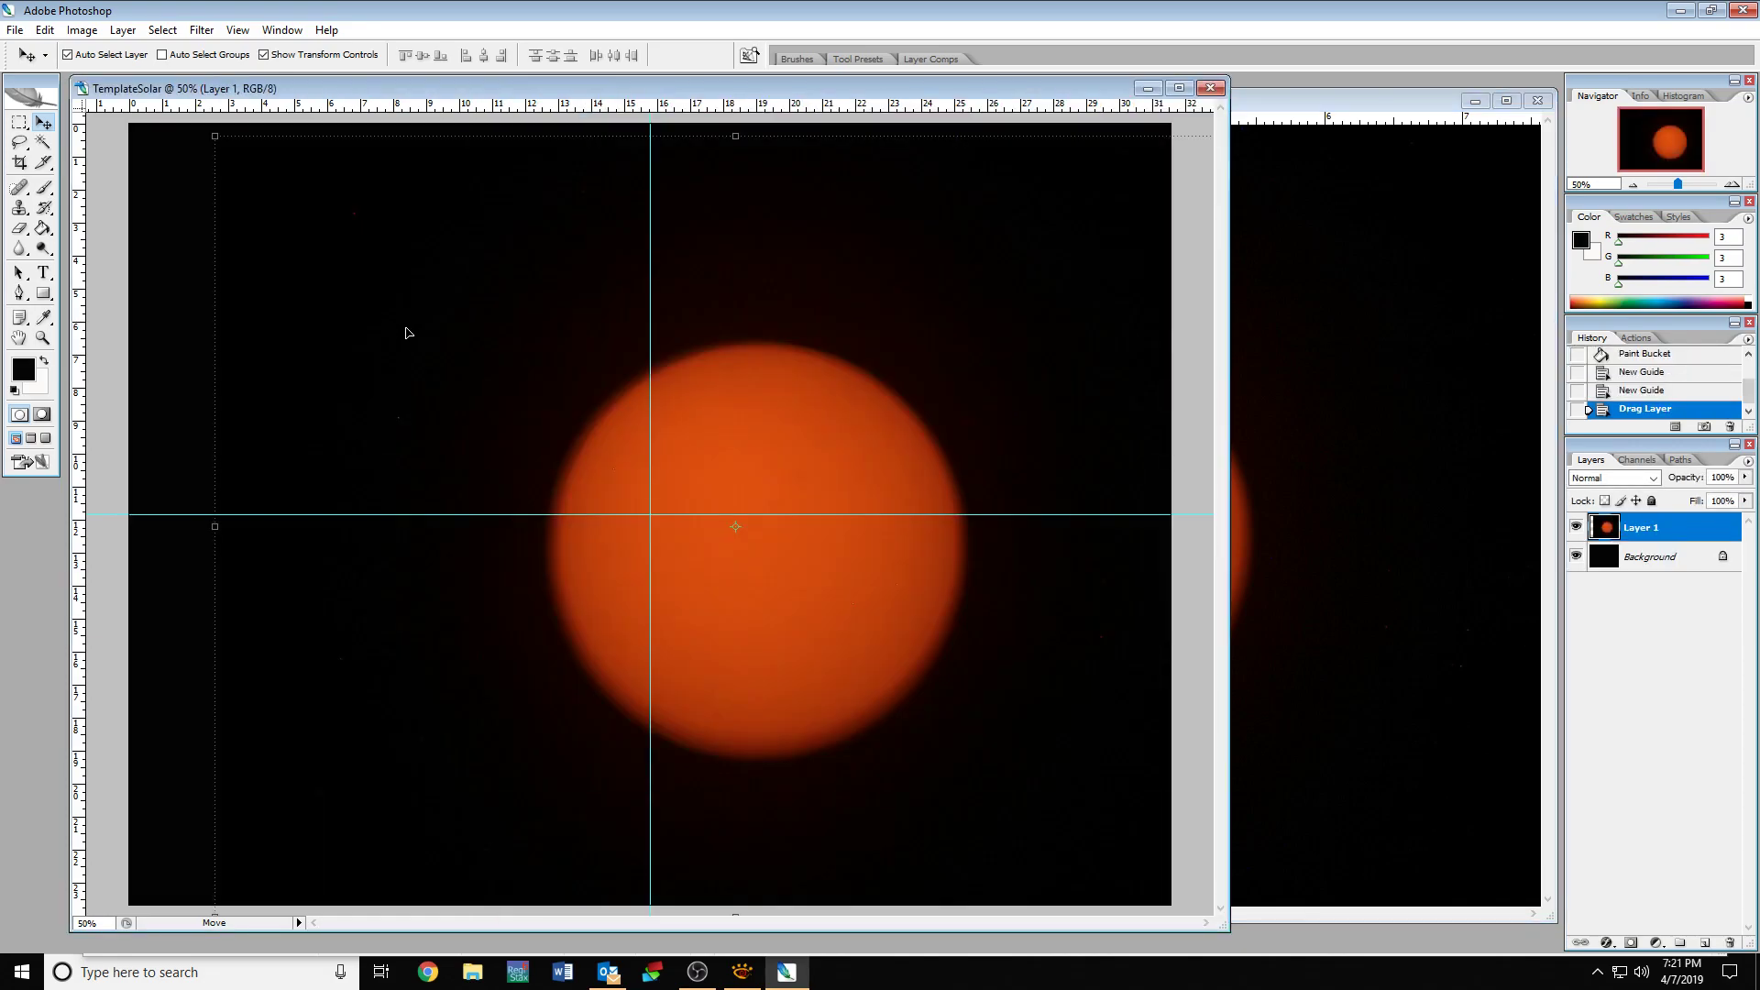
left_click(1293, 106)
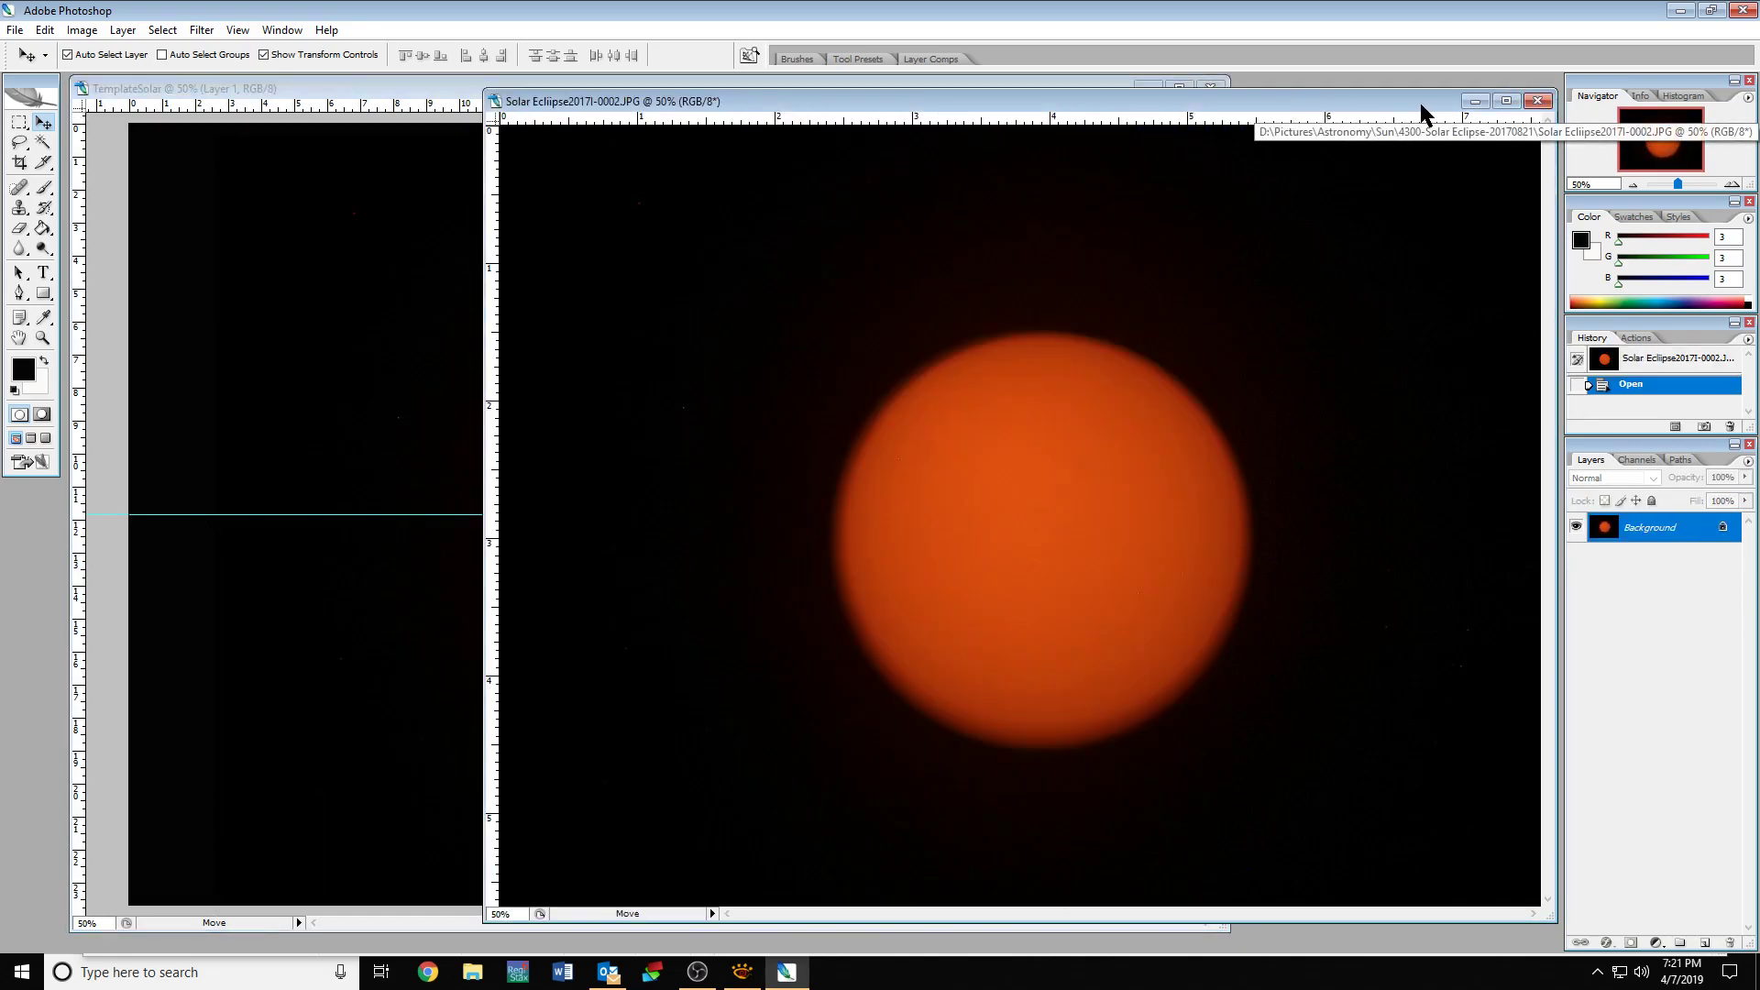
left_click(1539, 101)
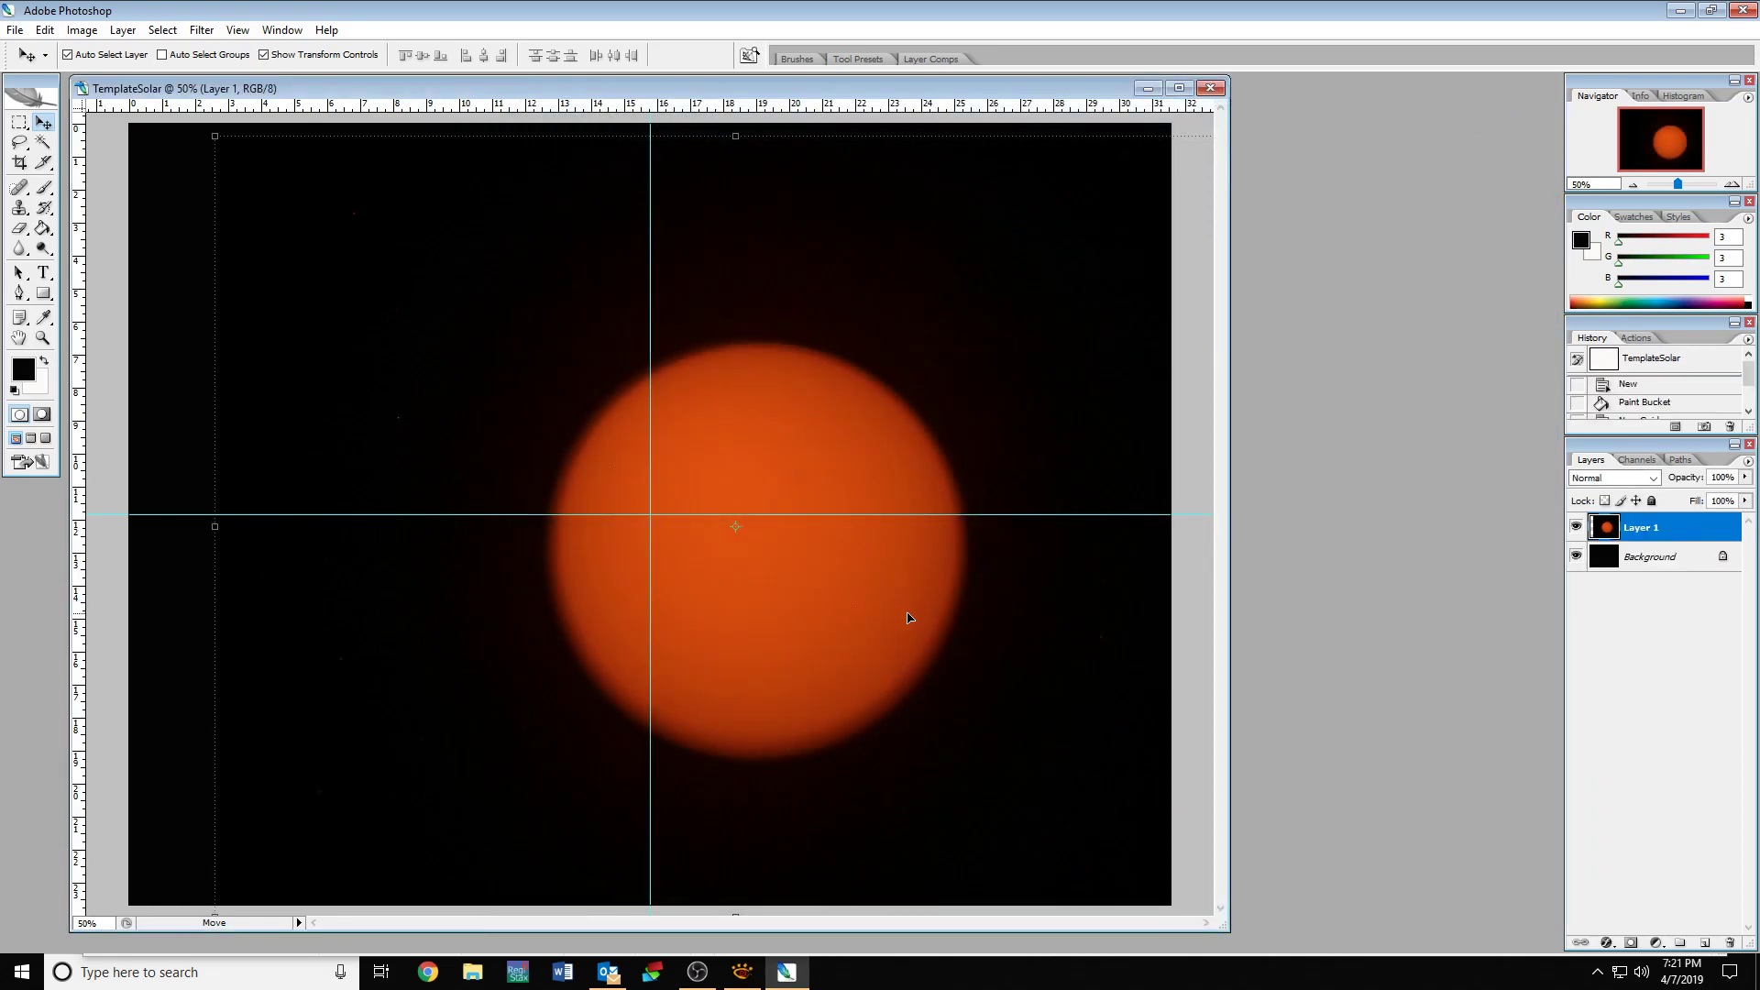
Centre the sun on the guide crossing and add guides tangent to its upper, lower, right and left edges.
left_click_drag(875, 628, 777, 608)
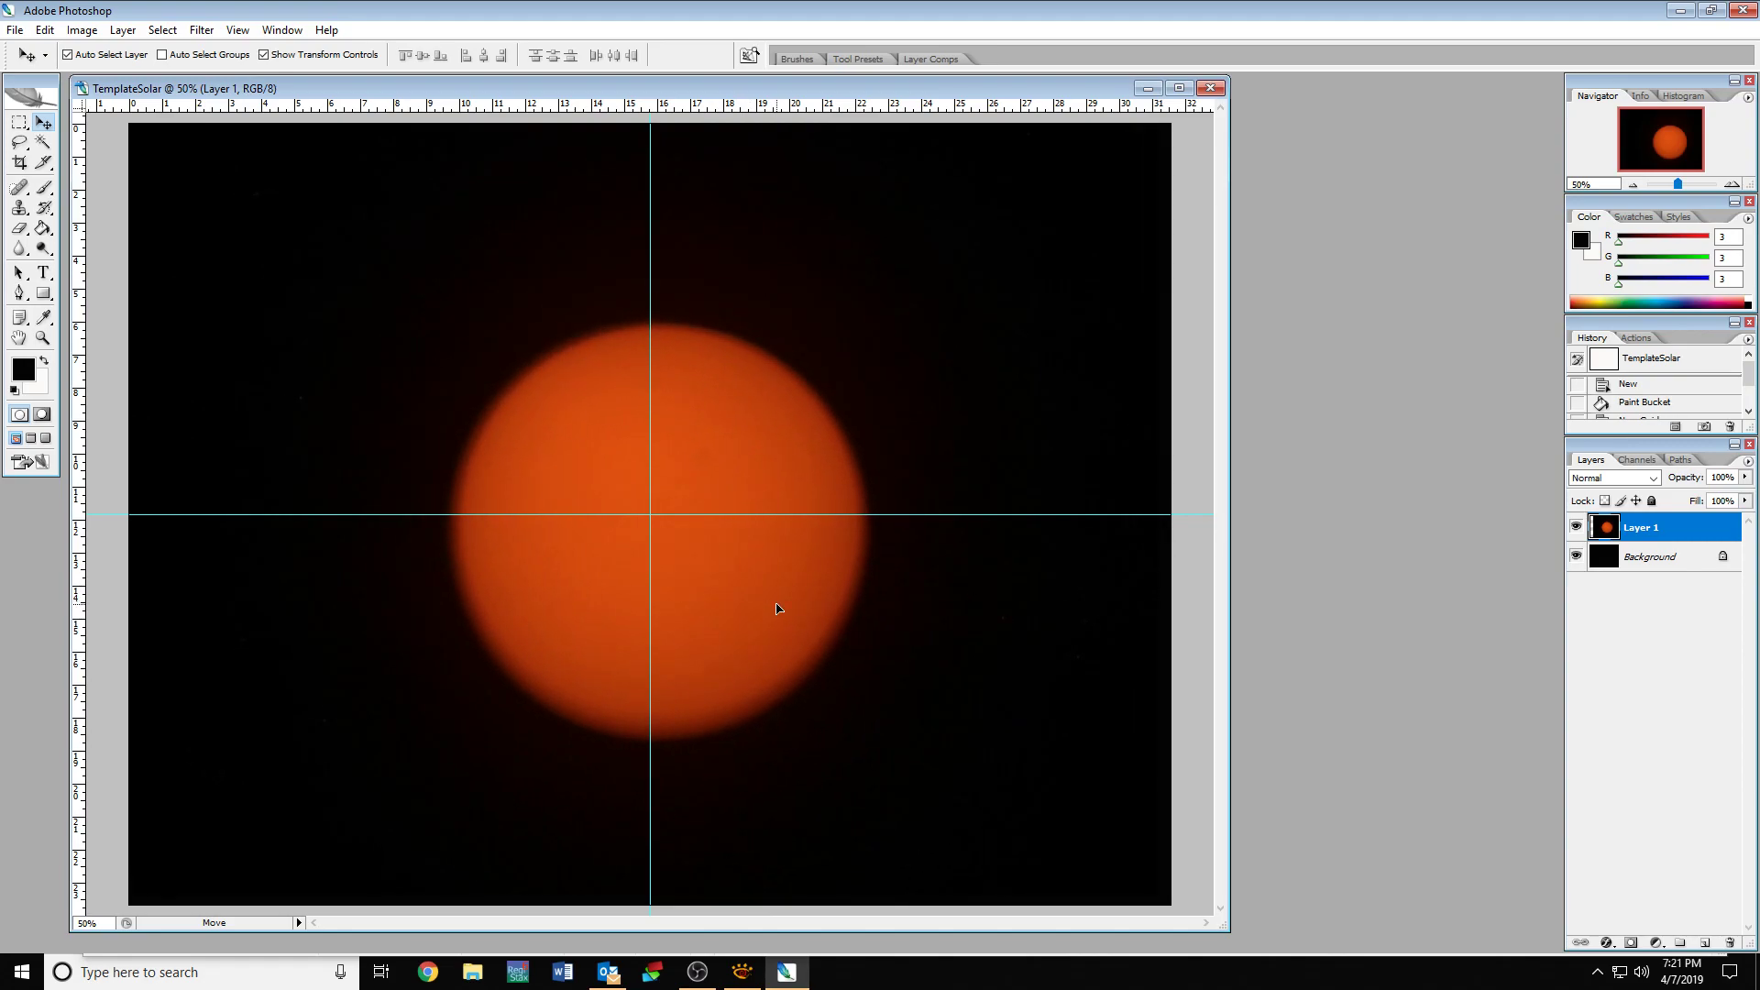
left_click_drag(778, 609, 784, 588)
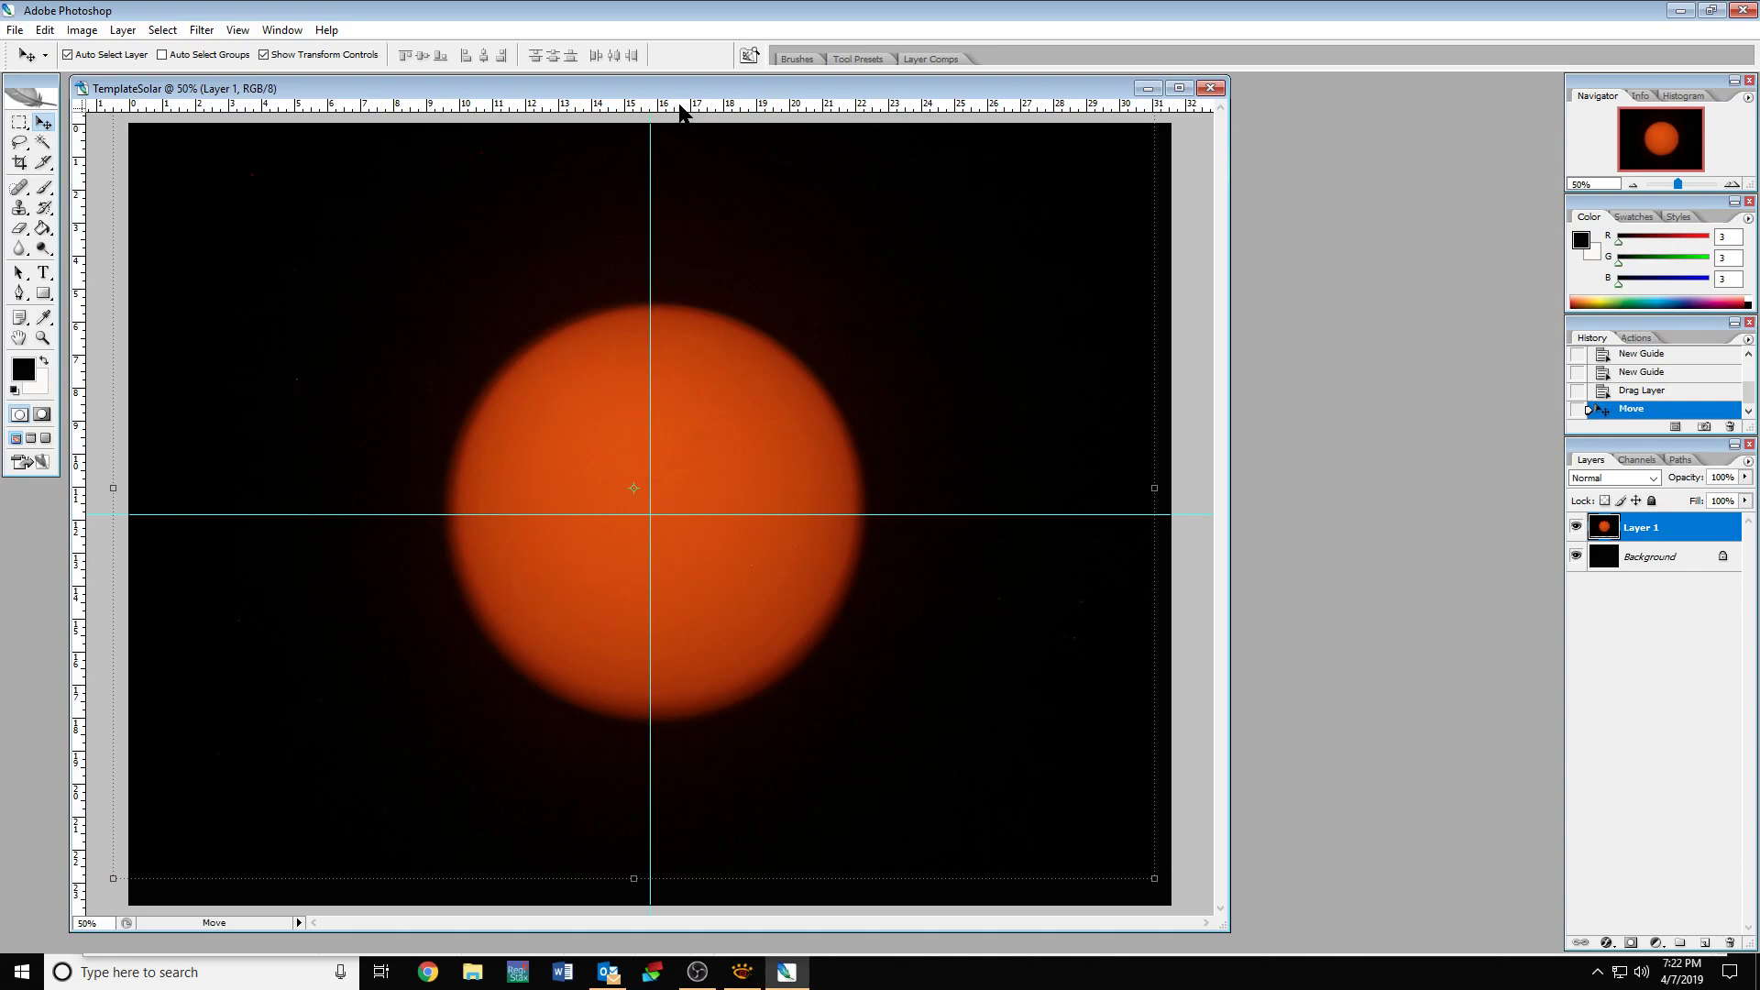
left_click_drag(680, 108, 692, 304)
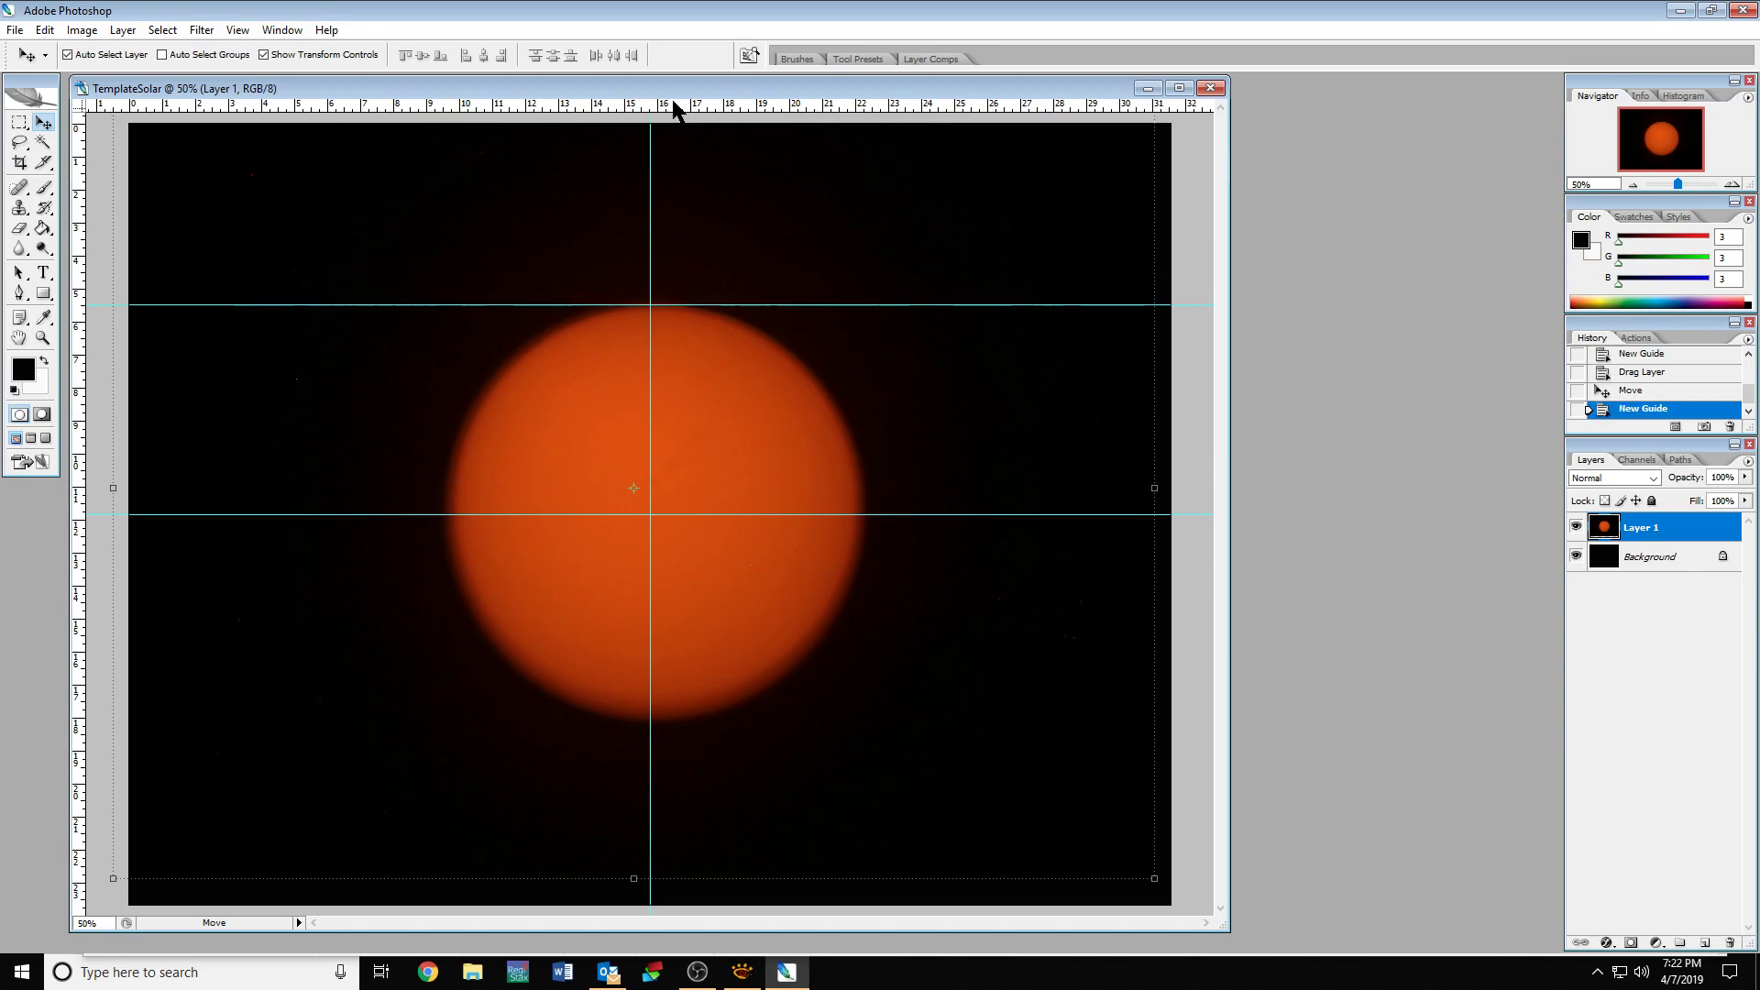
left_click_drag(674, 108, 671, 124)
left_click_drag(665, 336, 685, 720)
left_click_drag(78, 397, 859, 432)
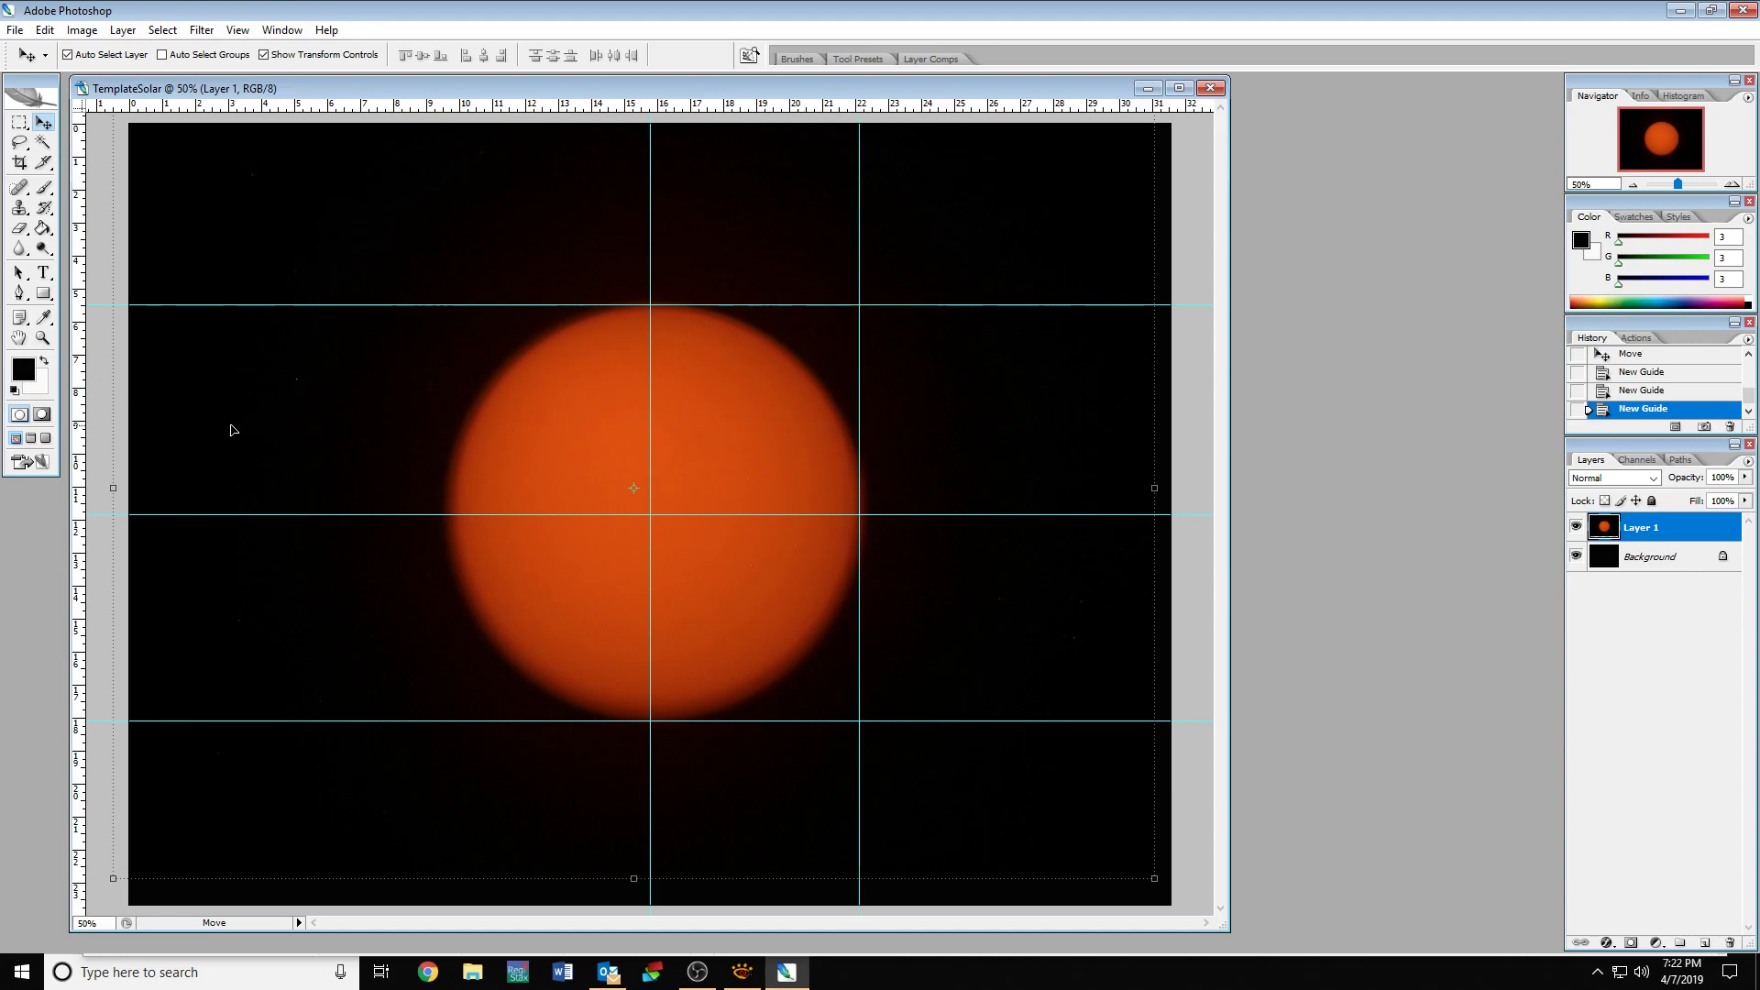
left_click_drag(82, 387, 448, 409)
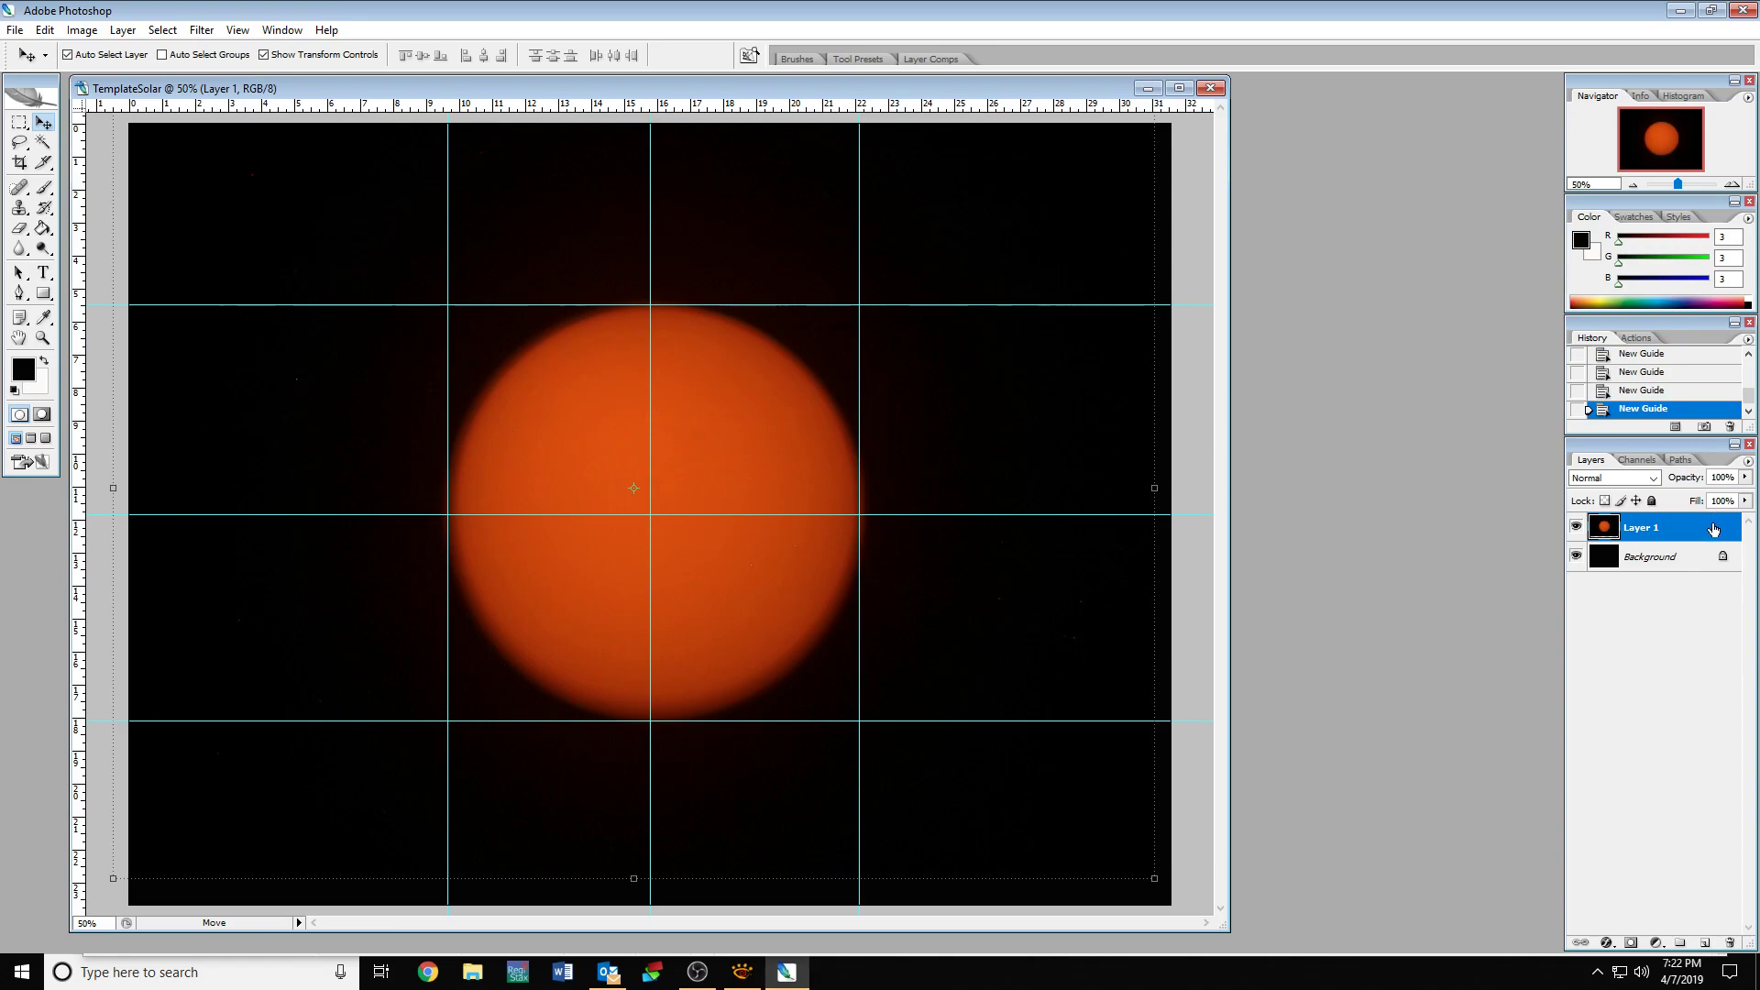
Fully lock Layer 1 and save the document as TemplateSolar.psd in the DemostrationMovie folder.
left_click(1652, 500)
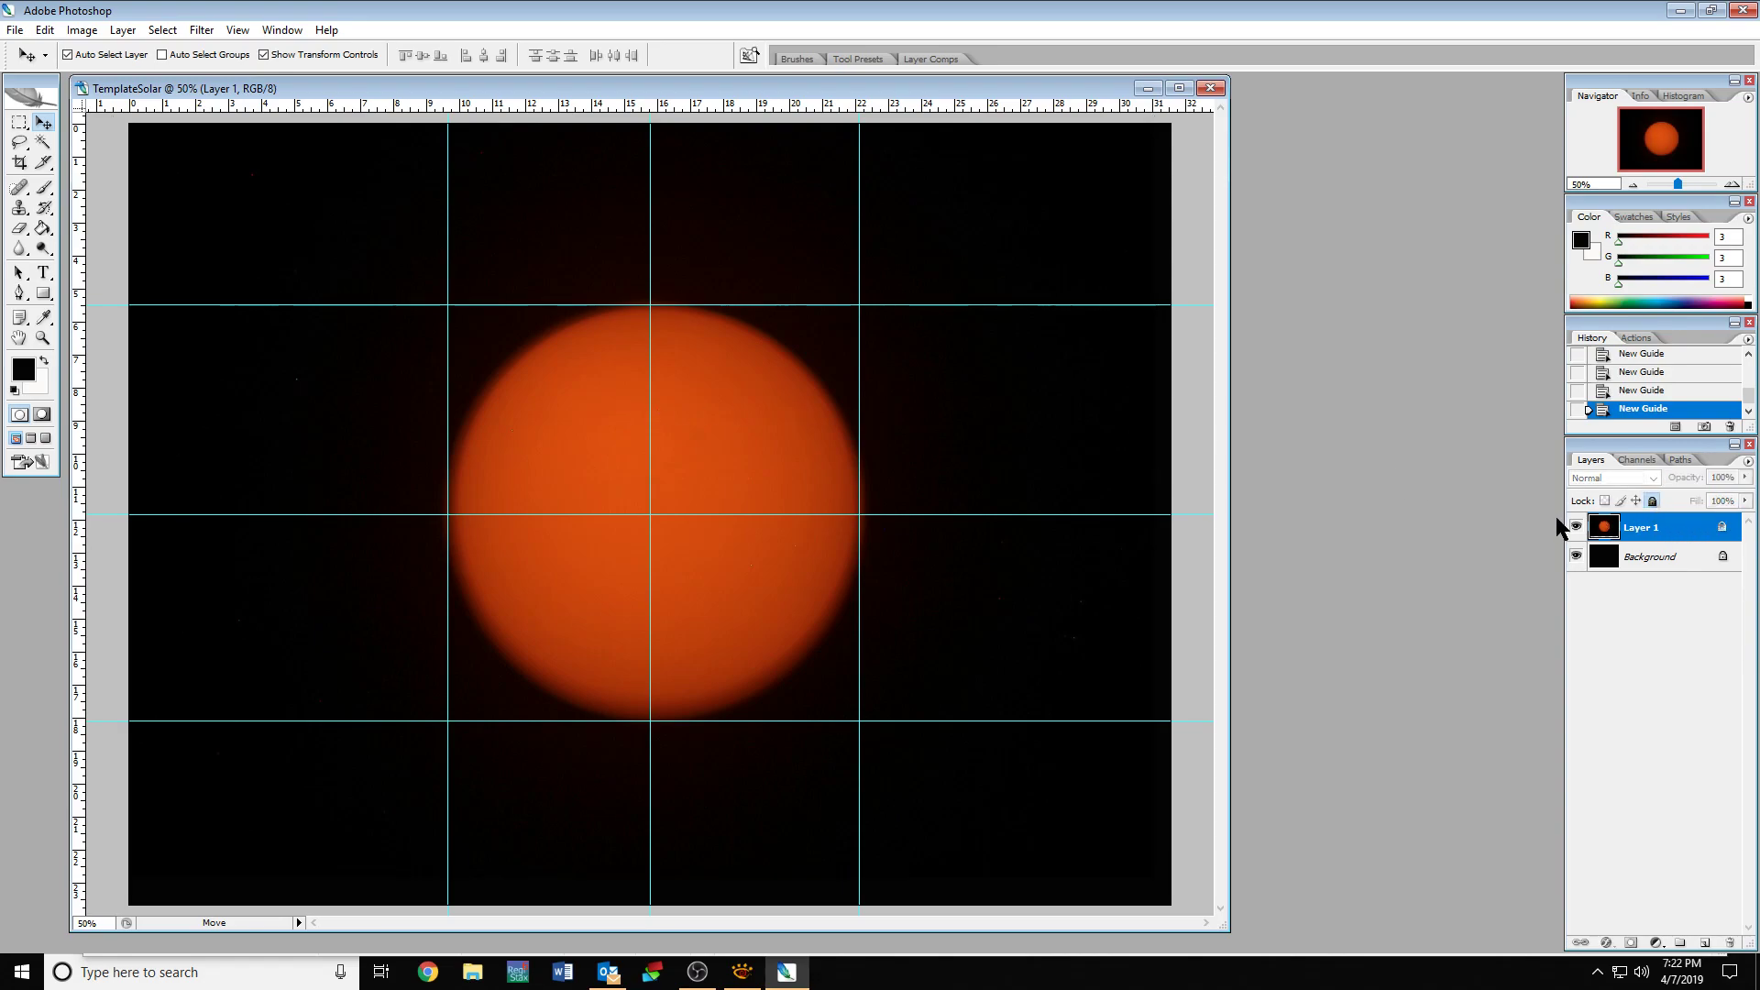
left_click(15, 30)
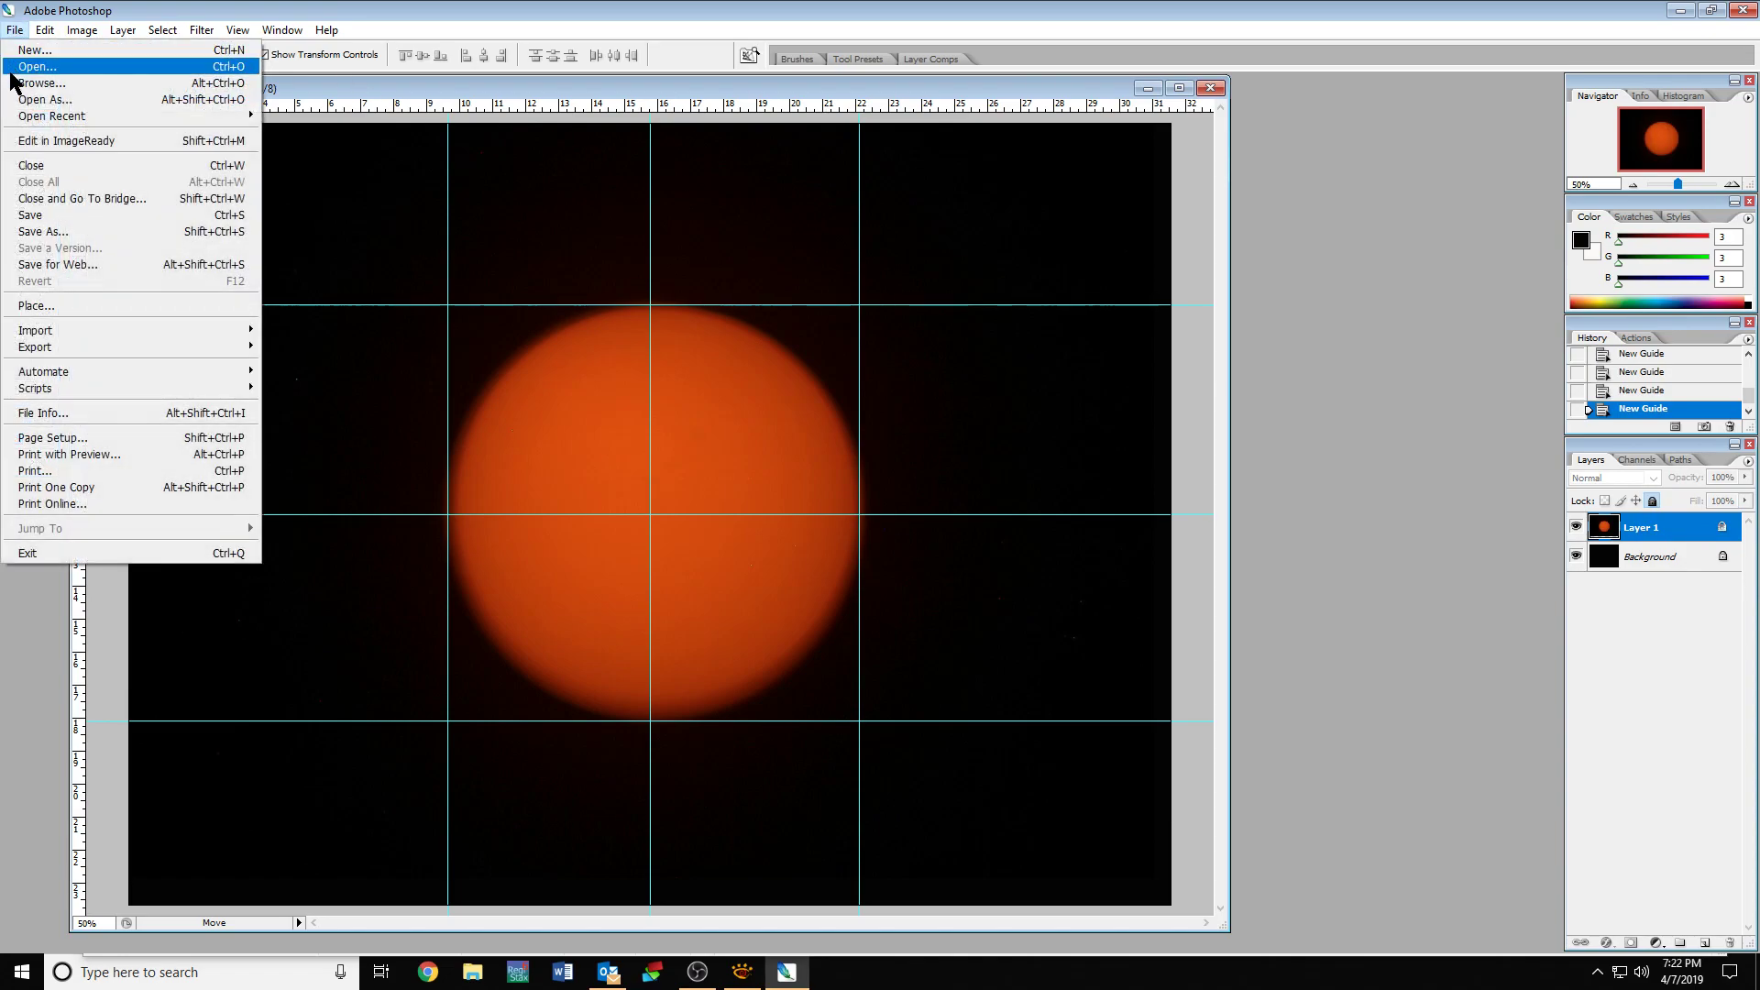
left_click(36, 220)
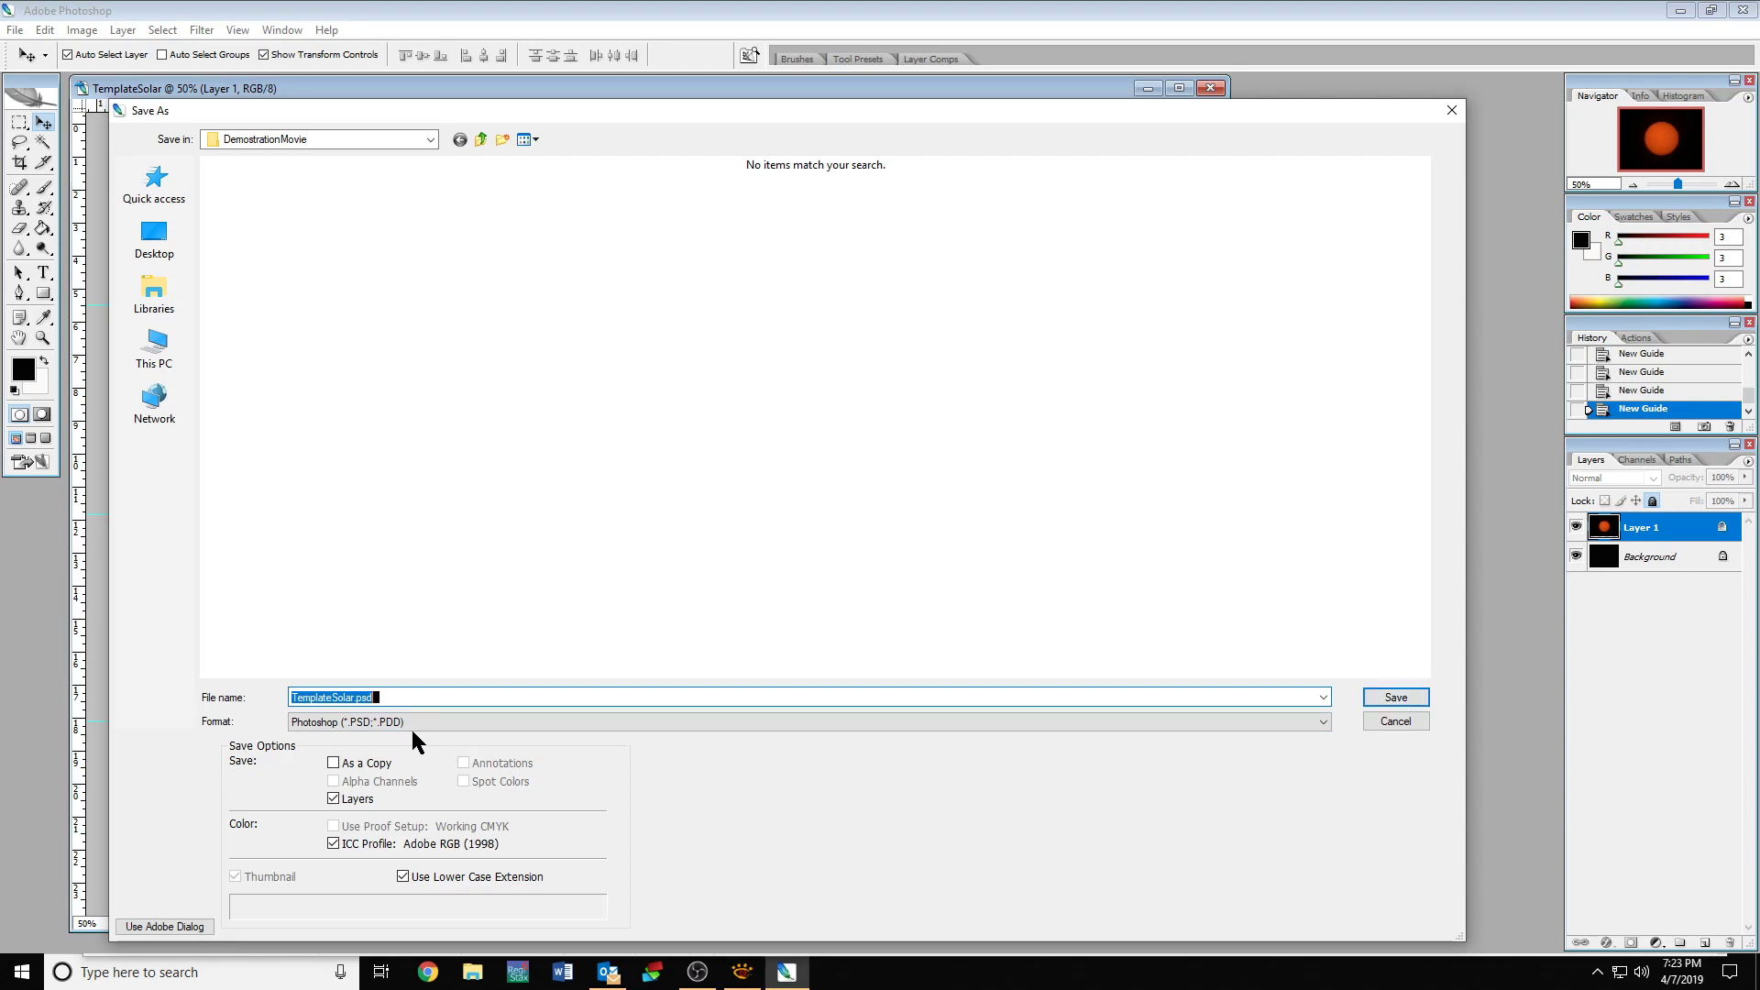
left_click(1389, 699)
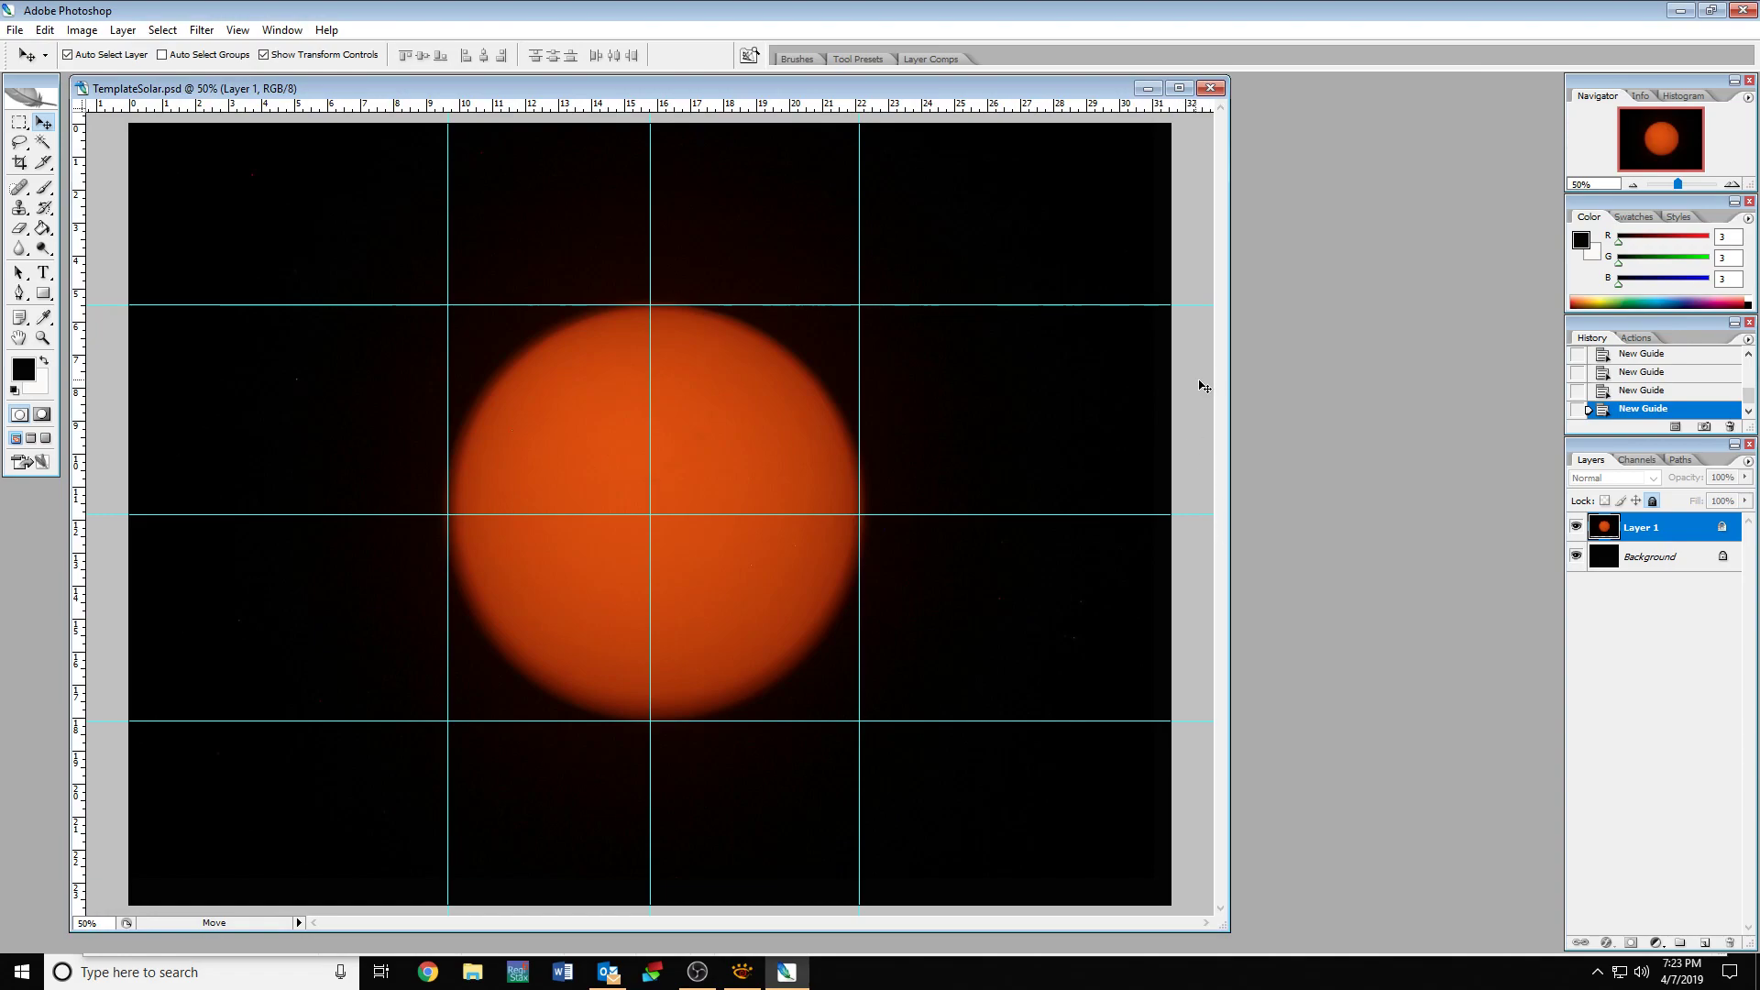
Switch to XnView and open Solar Ecliipse2017I-0015.JPG in Photoshop.
left_click(742, 974)
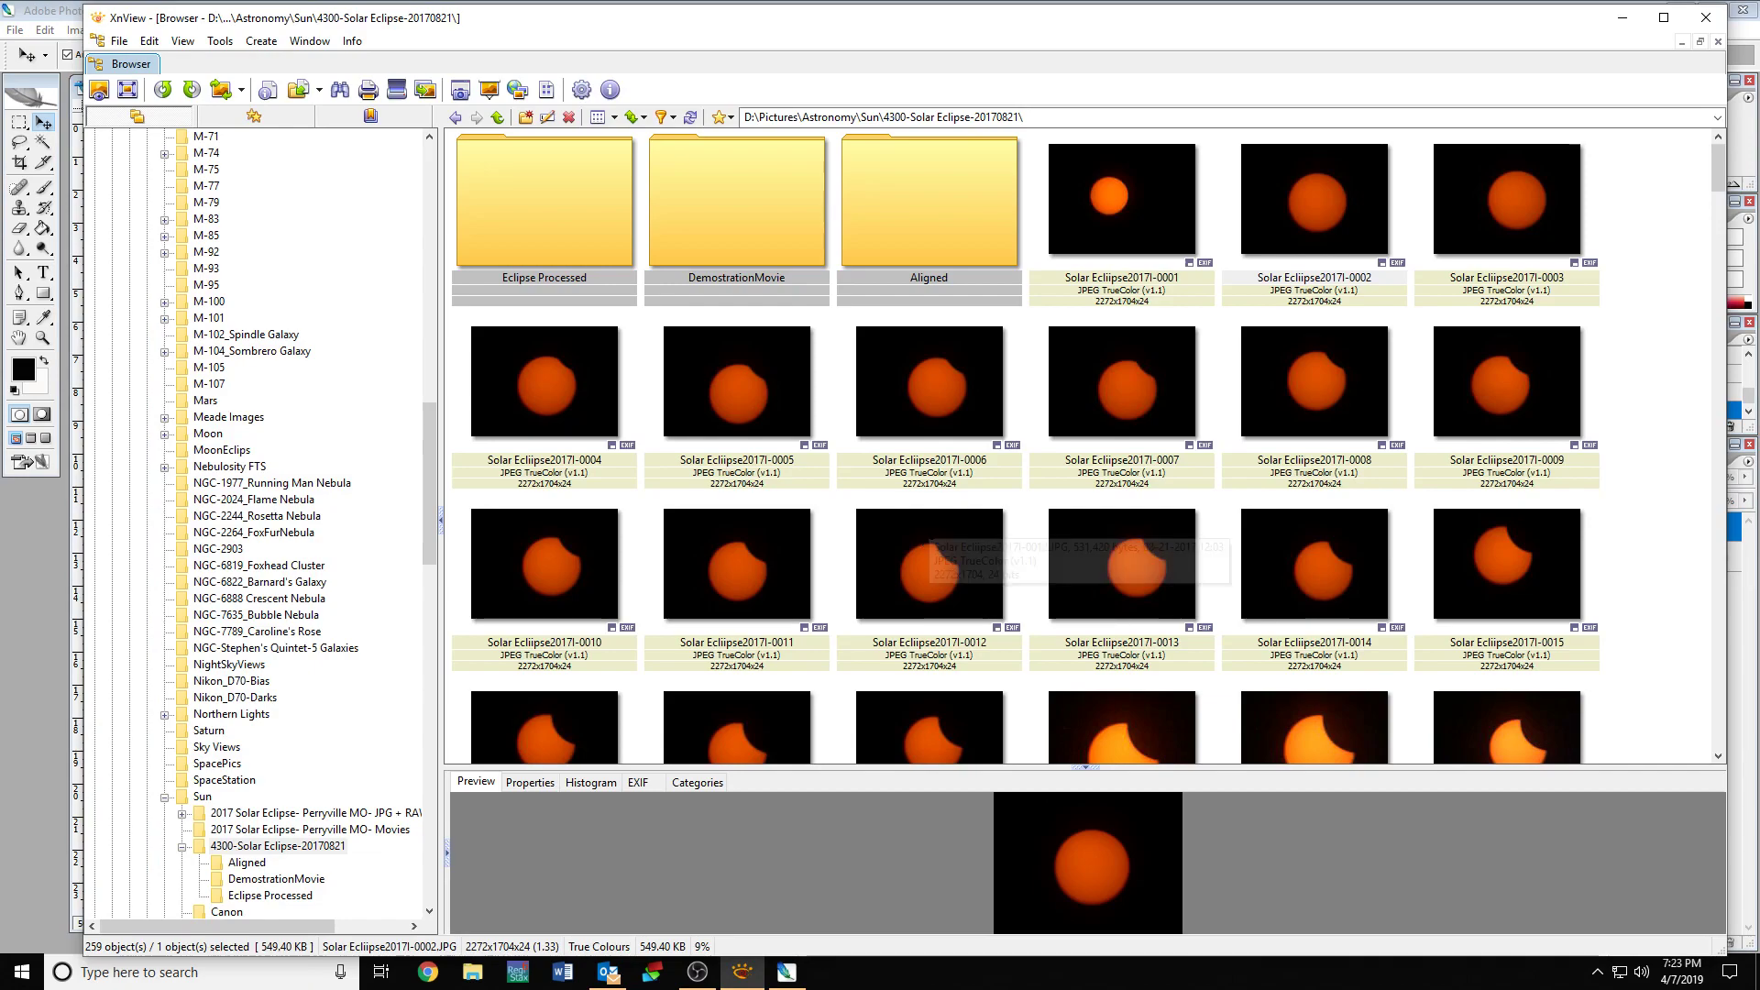
left_click(1485, 550)
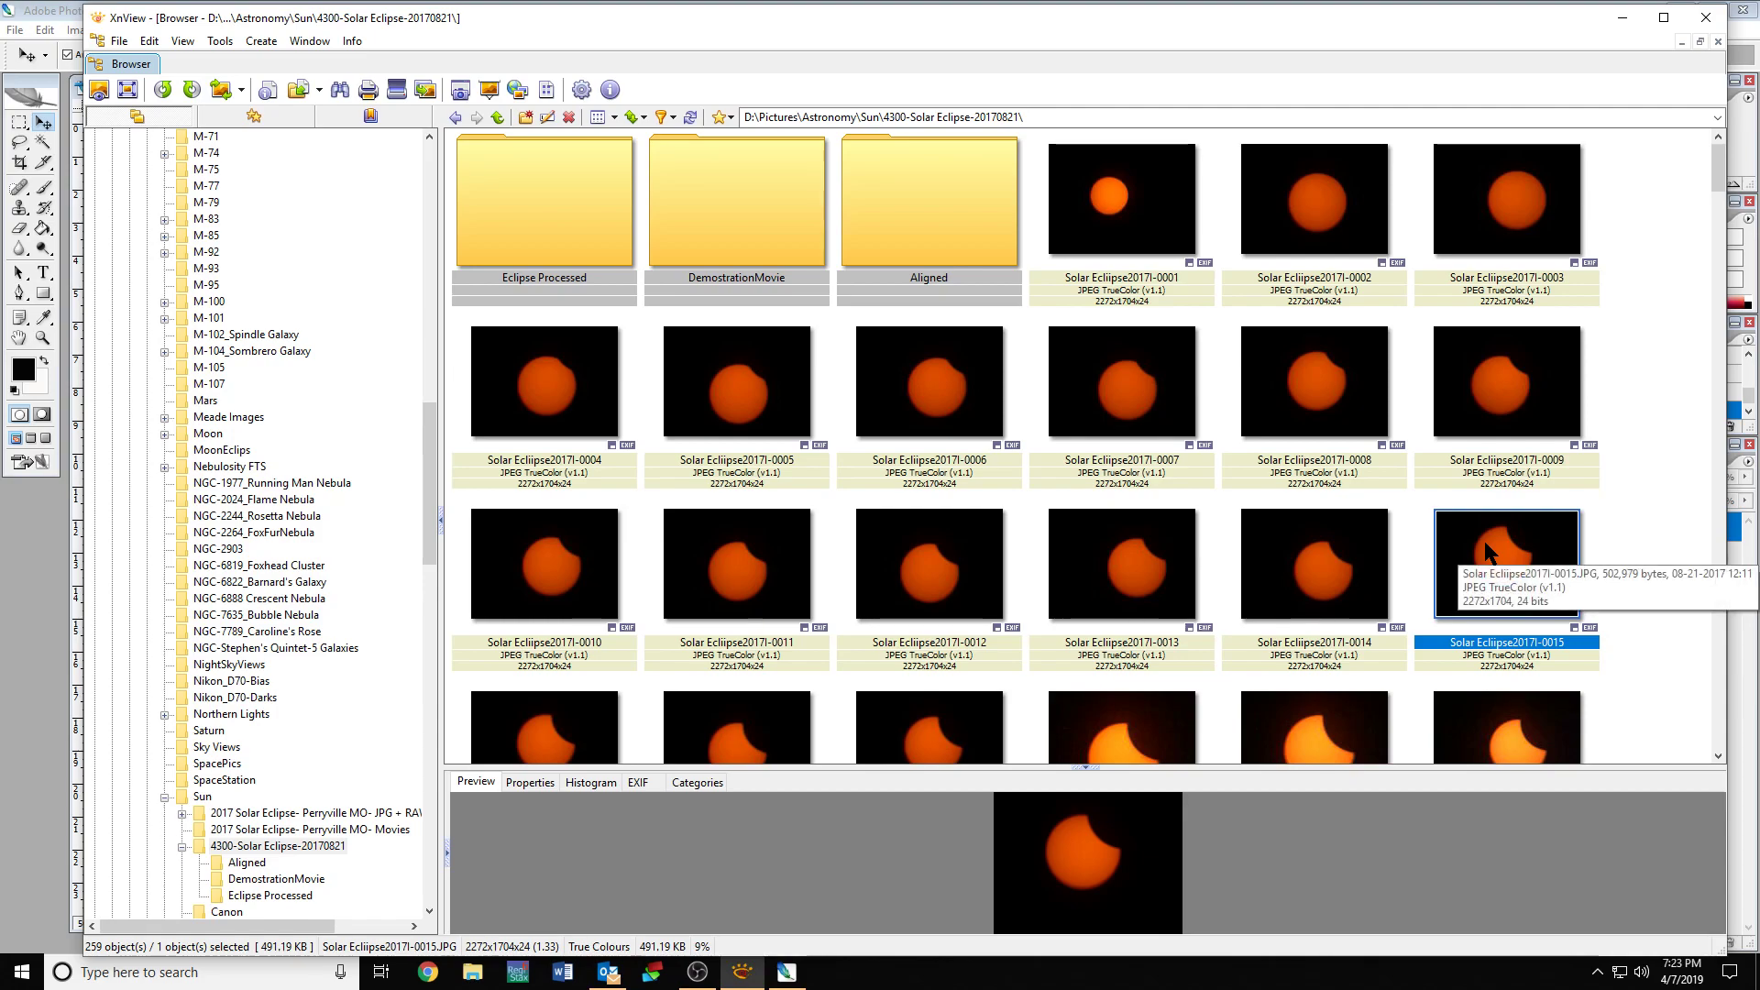
right_click(1485, 547)
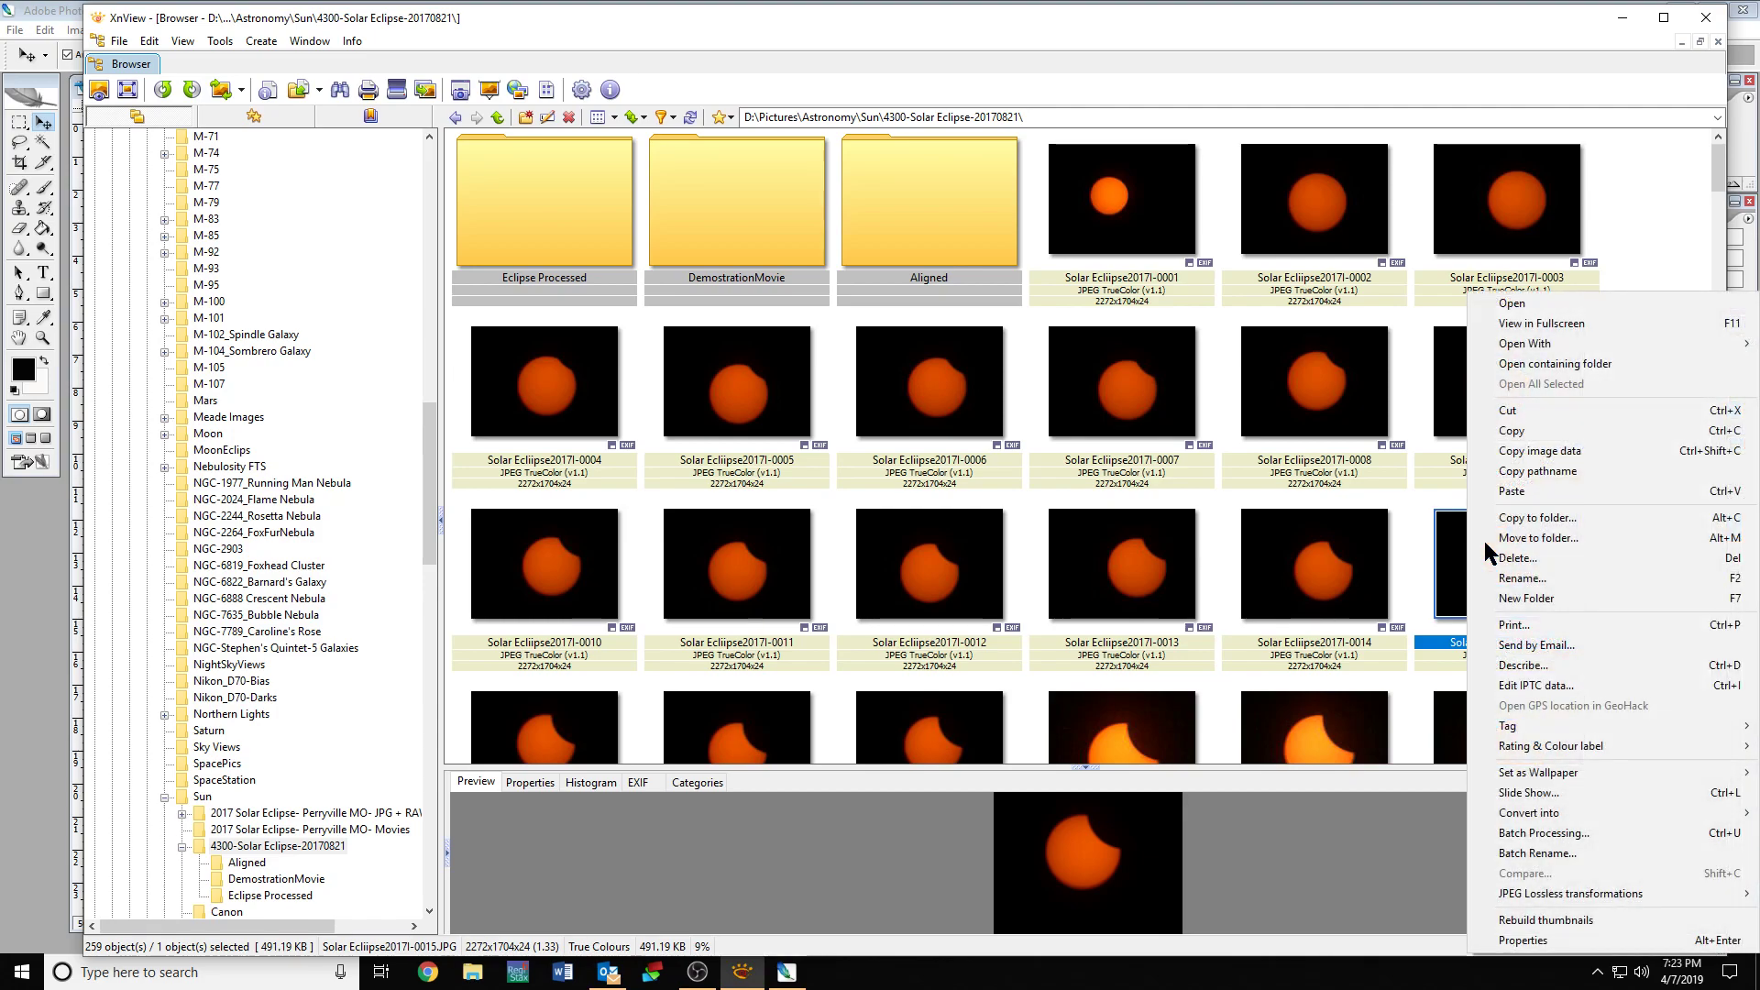
mouse_move(1512, 345)
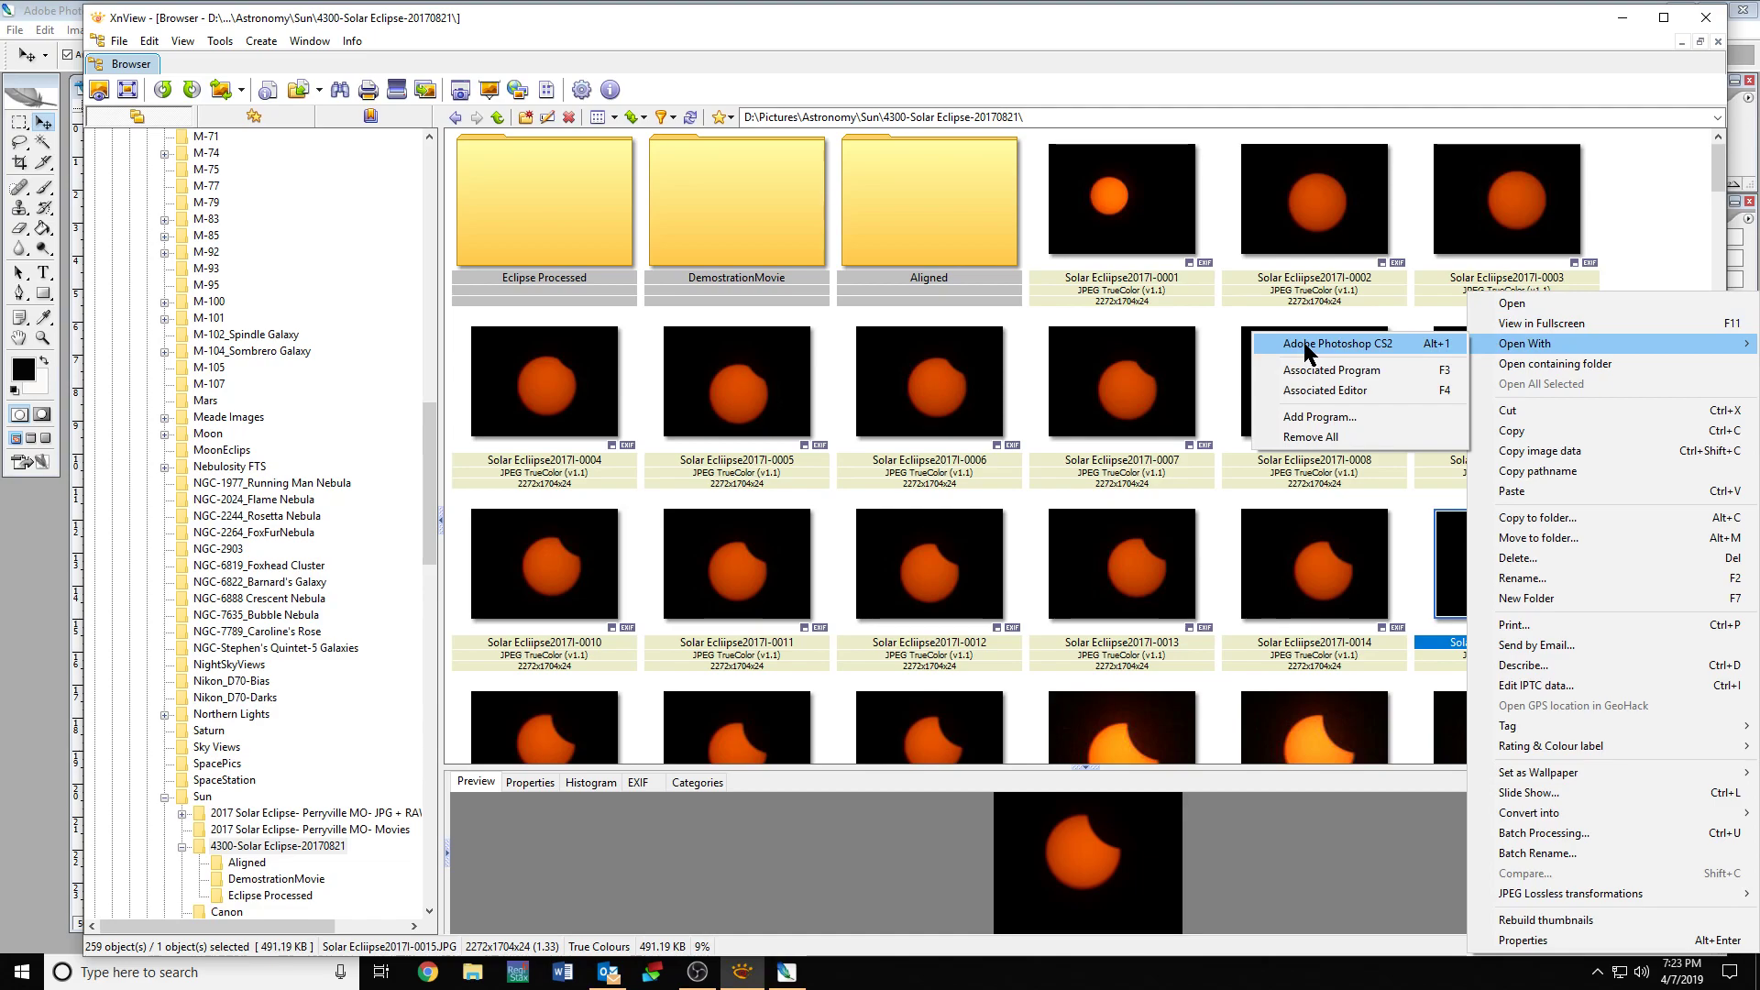
left_click(1308, 344)
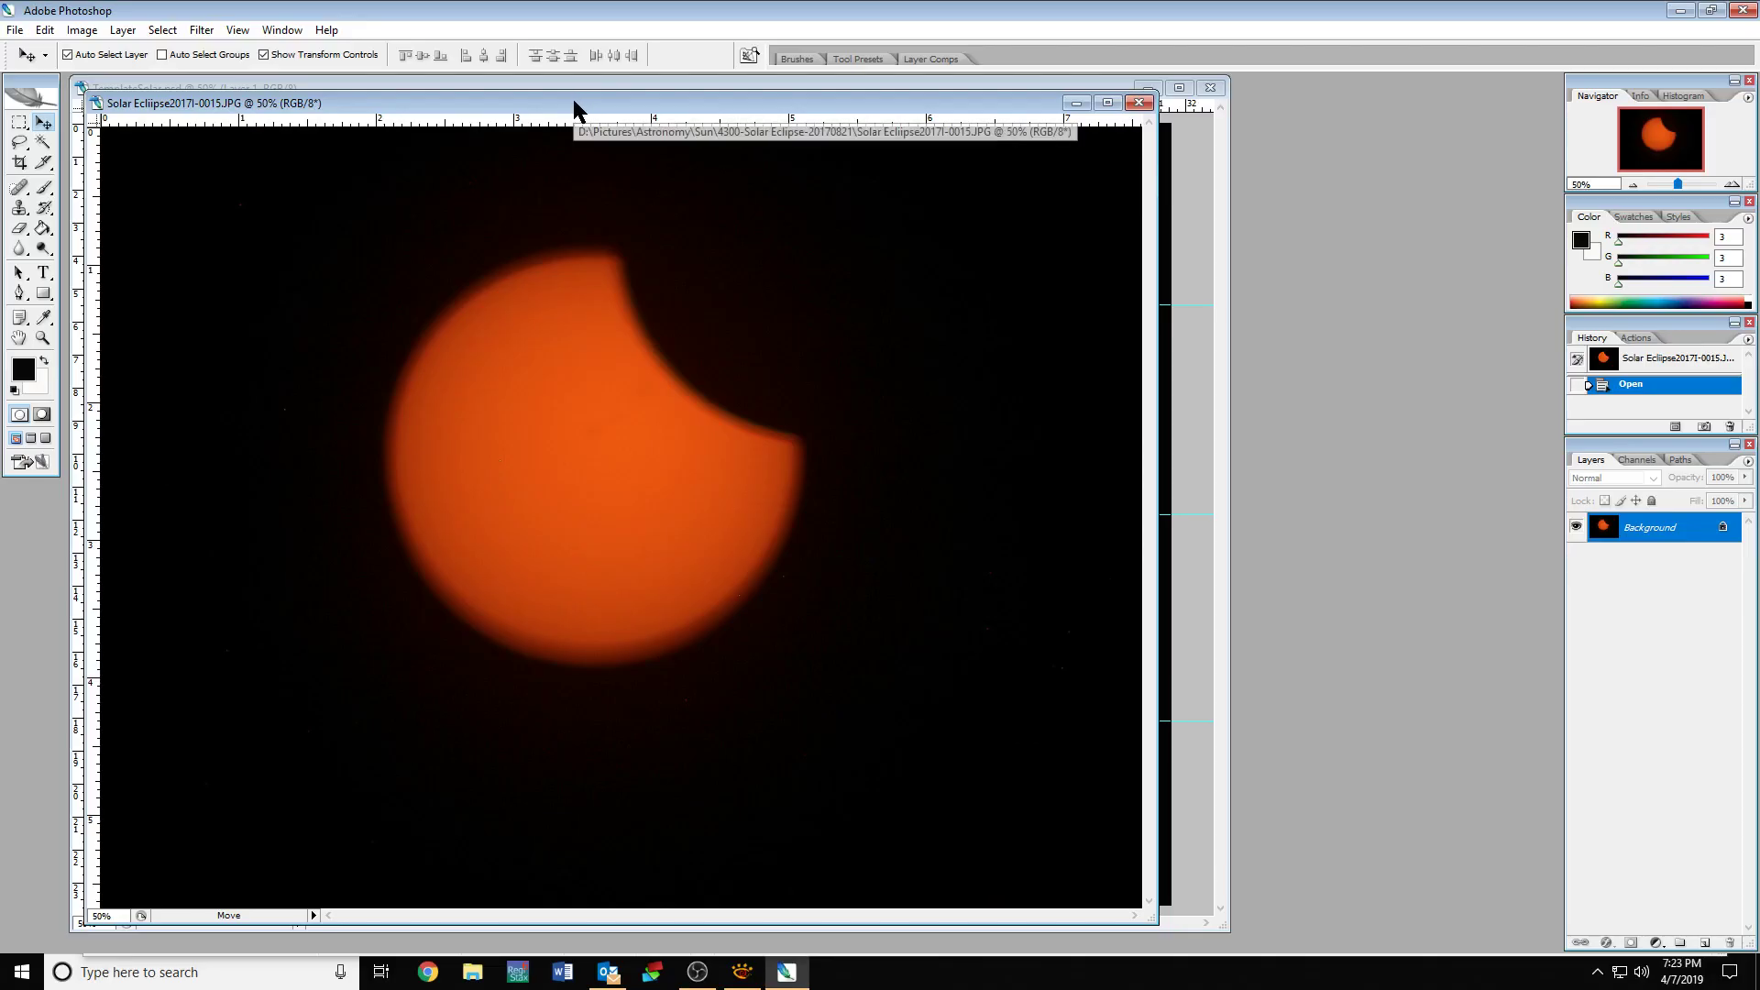
Copy the partial-eclipse photo into TemplateSolar as a new layer and close the source photo.
left_click_drag(576, 105, 971, 108)
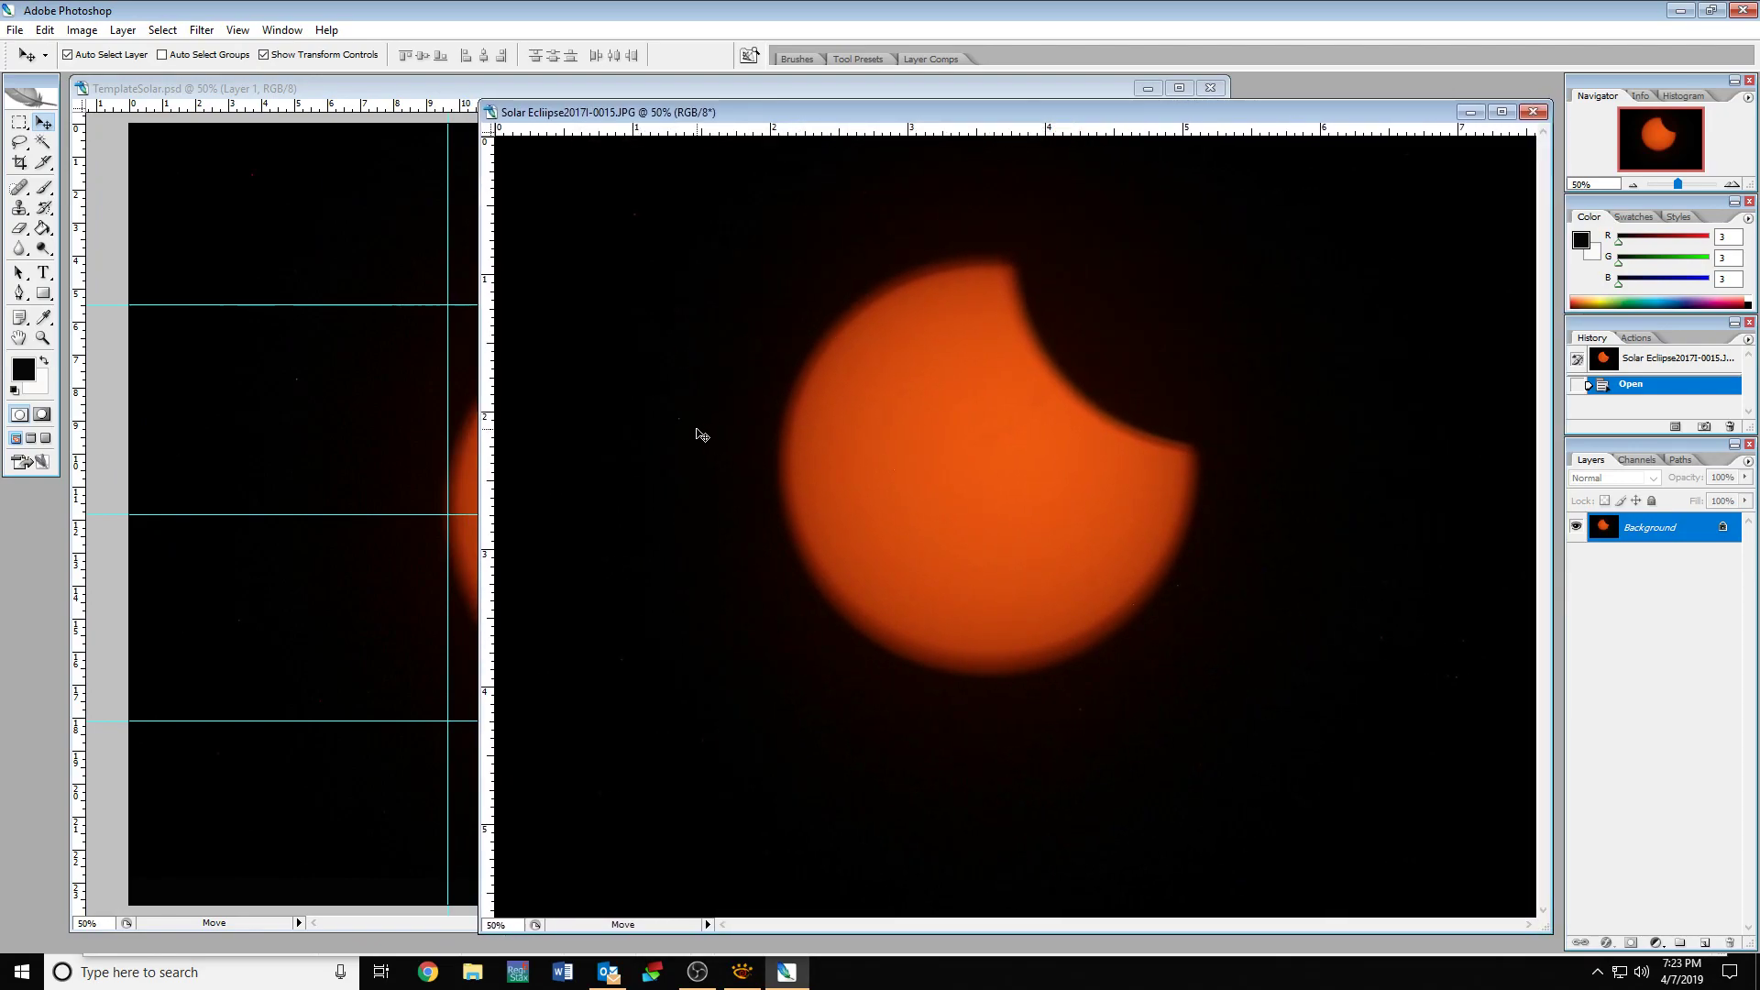
left_click_drag(700, 435, 374, 421)
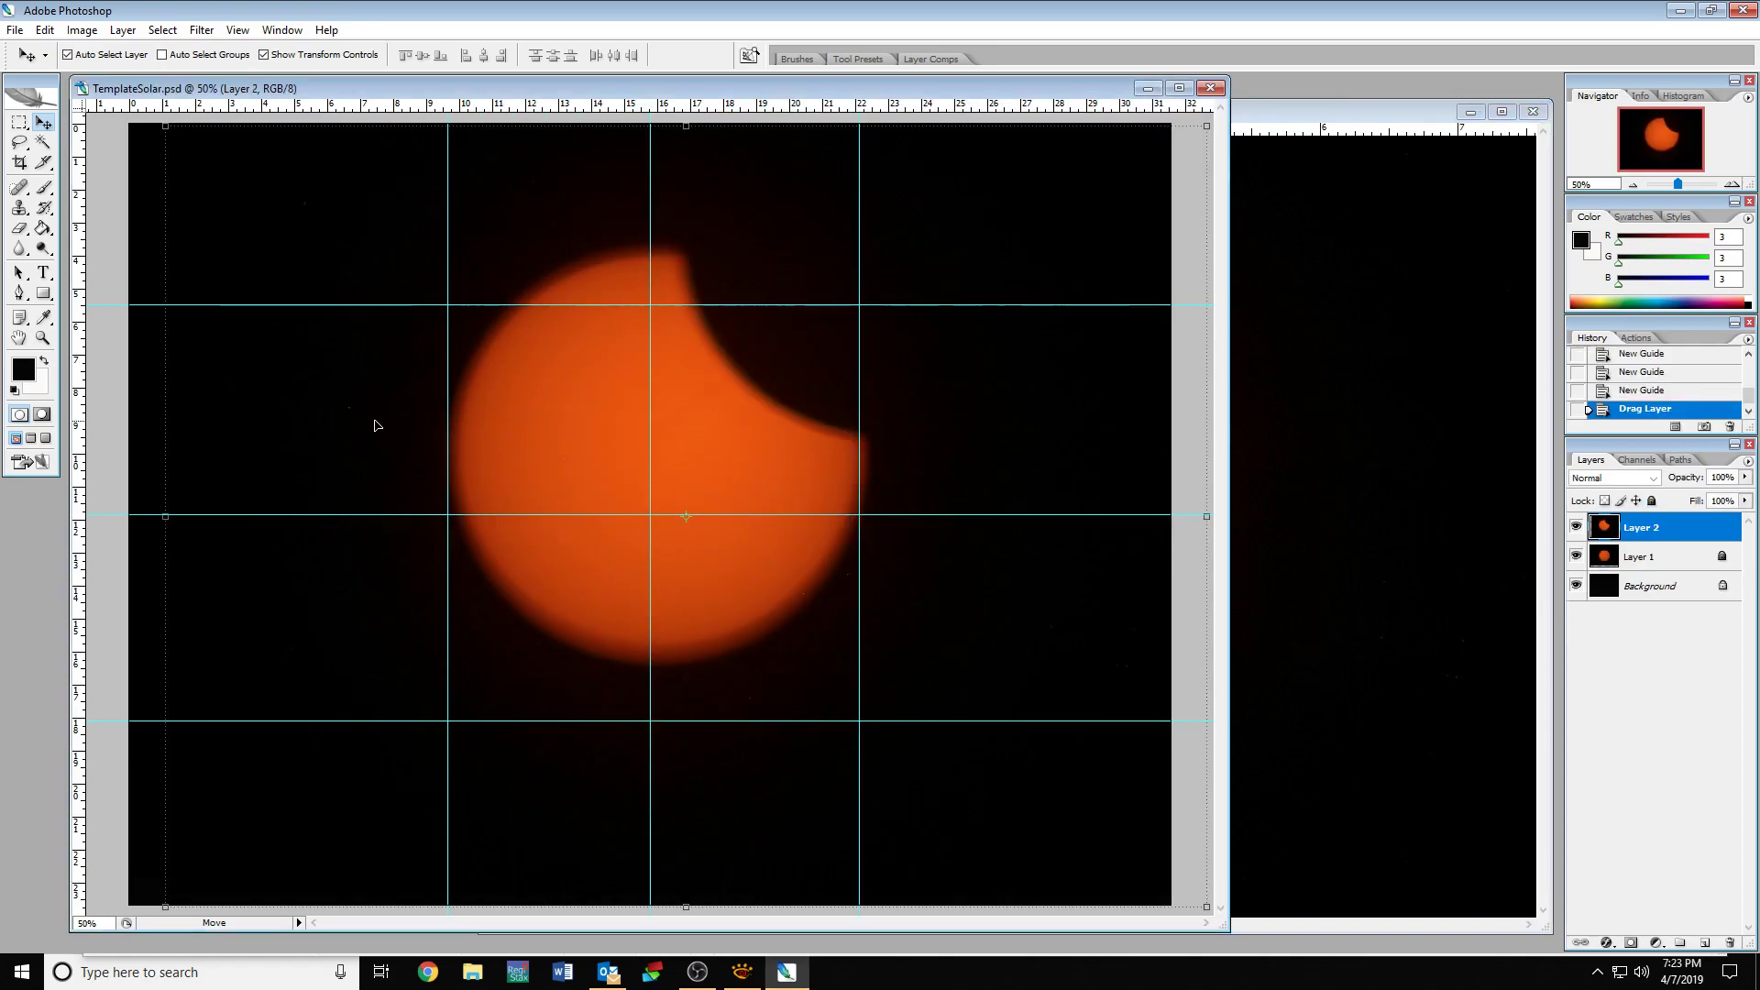
left_click(1388, 107)
left_click(1532, 111)
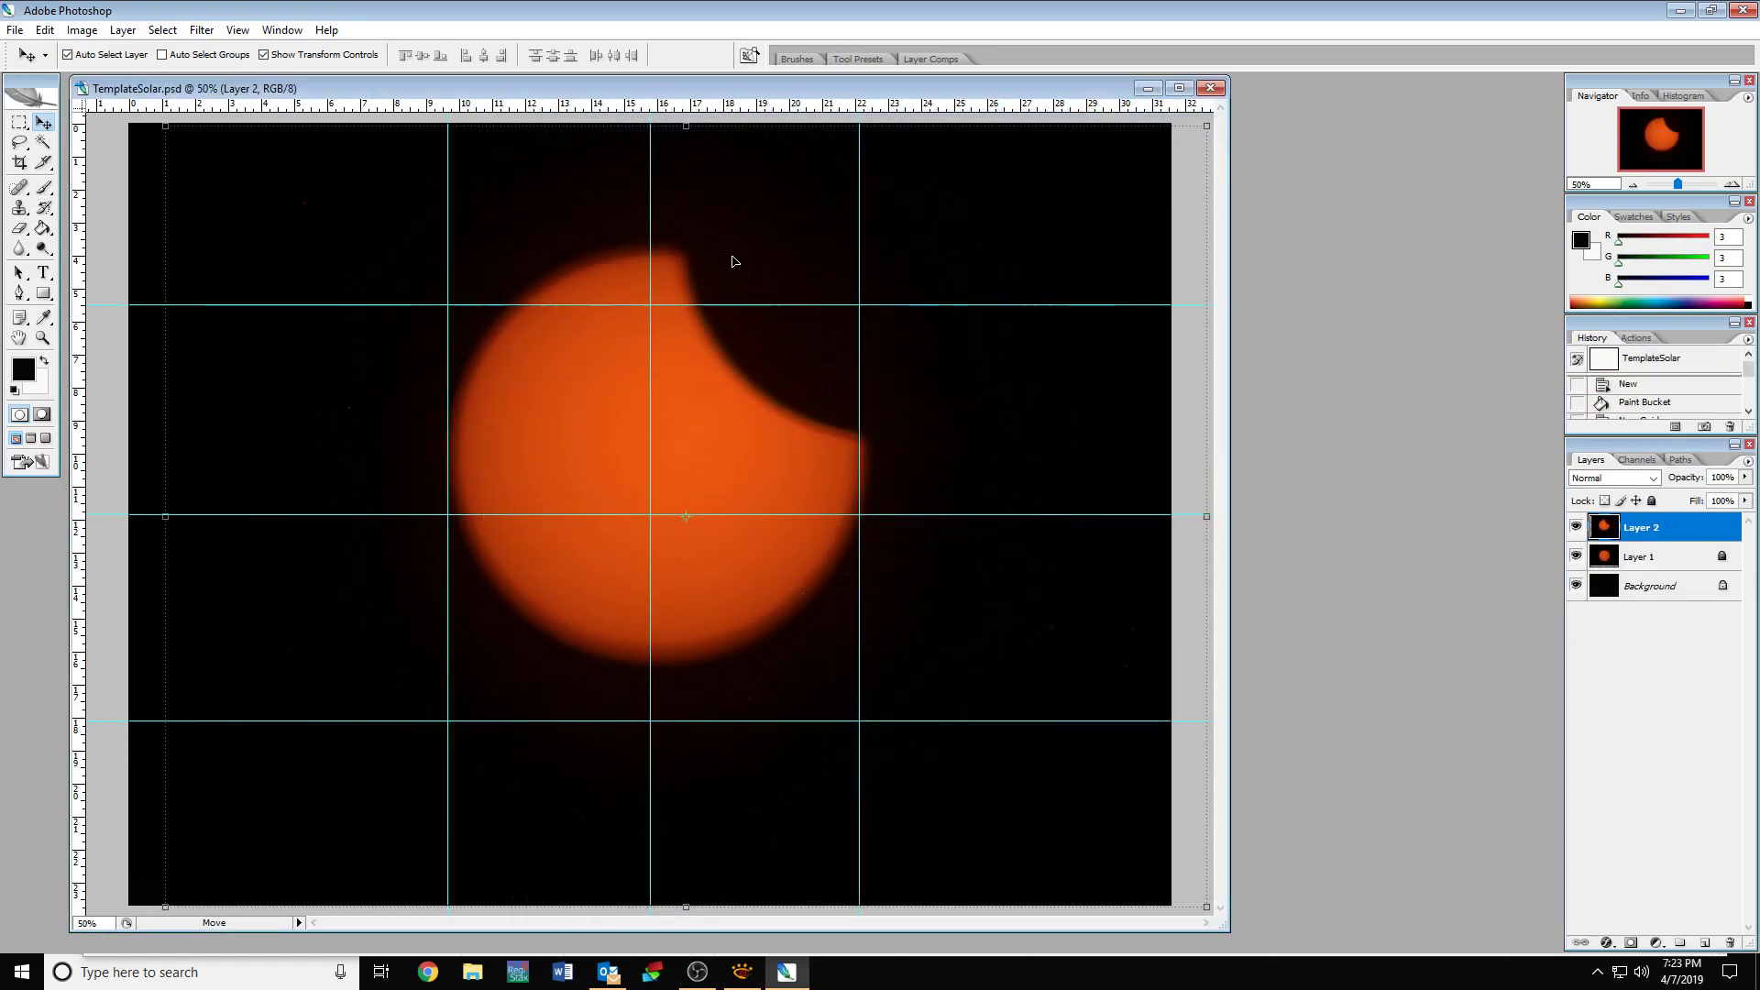
Move Layer 2 so its eclipsed sun fits within the tangent guides, and lower its opacity to 43%.
left_click_drag(797, 453, 789, 503)
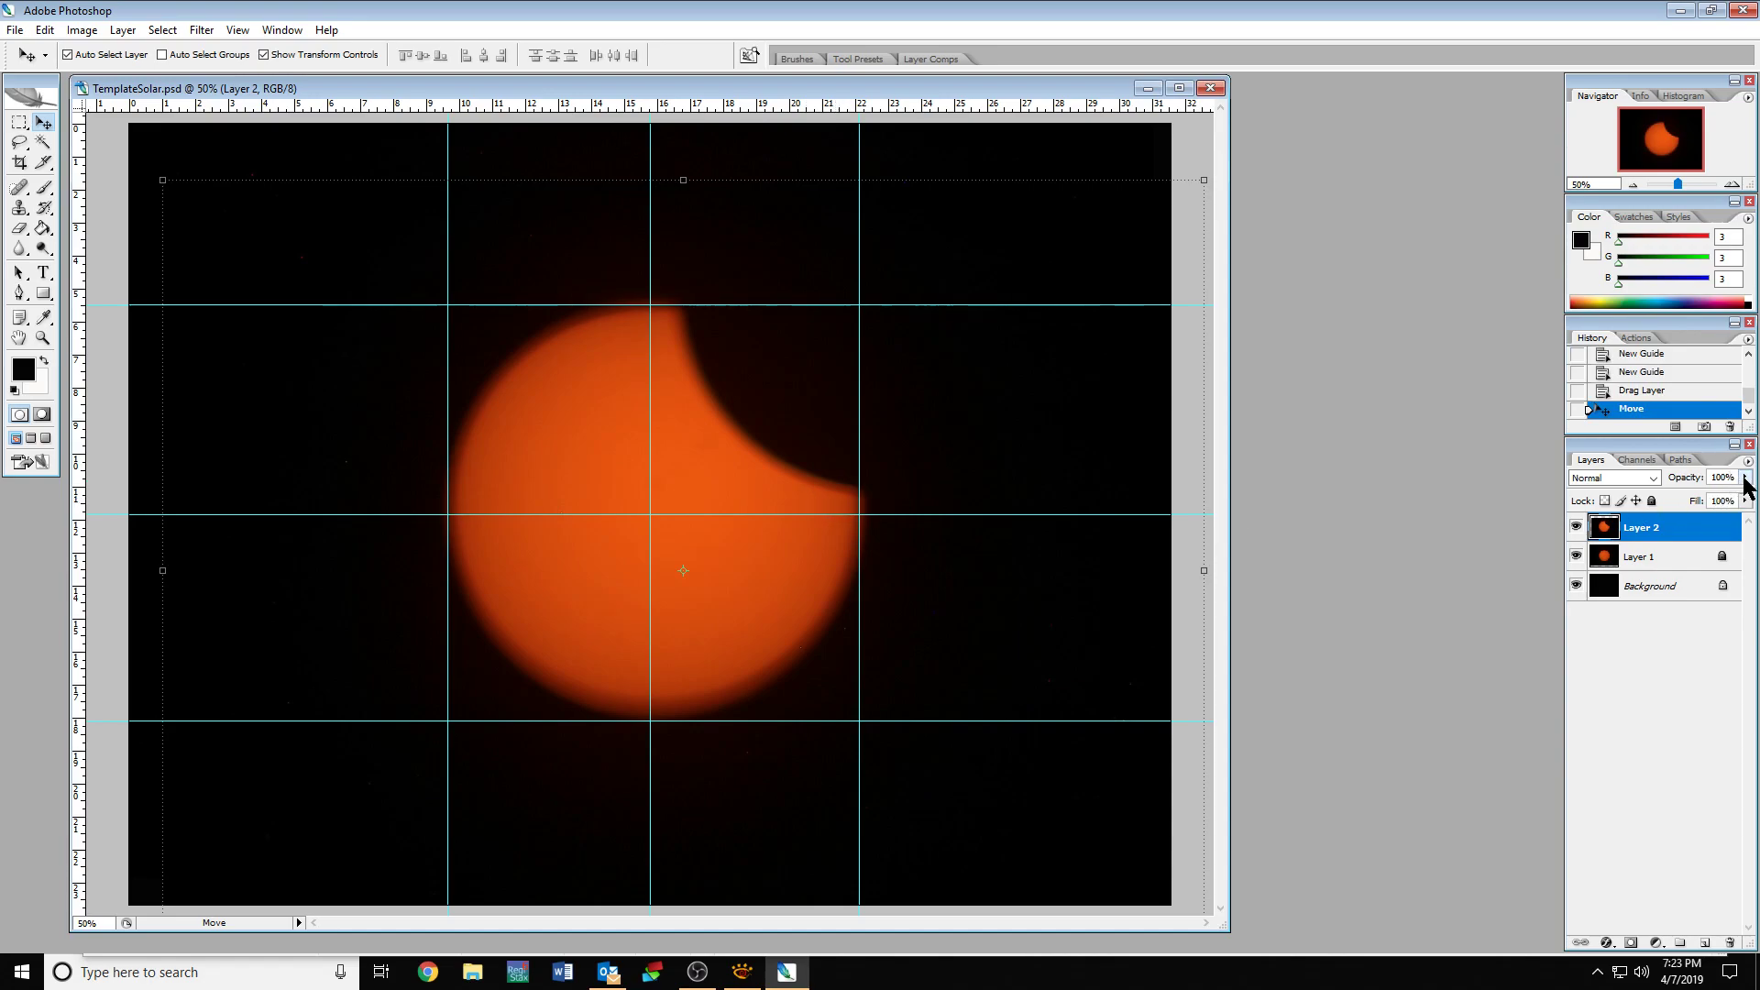
left_click(1745, 478)
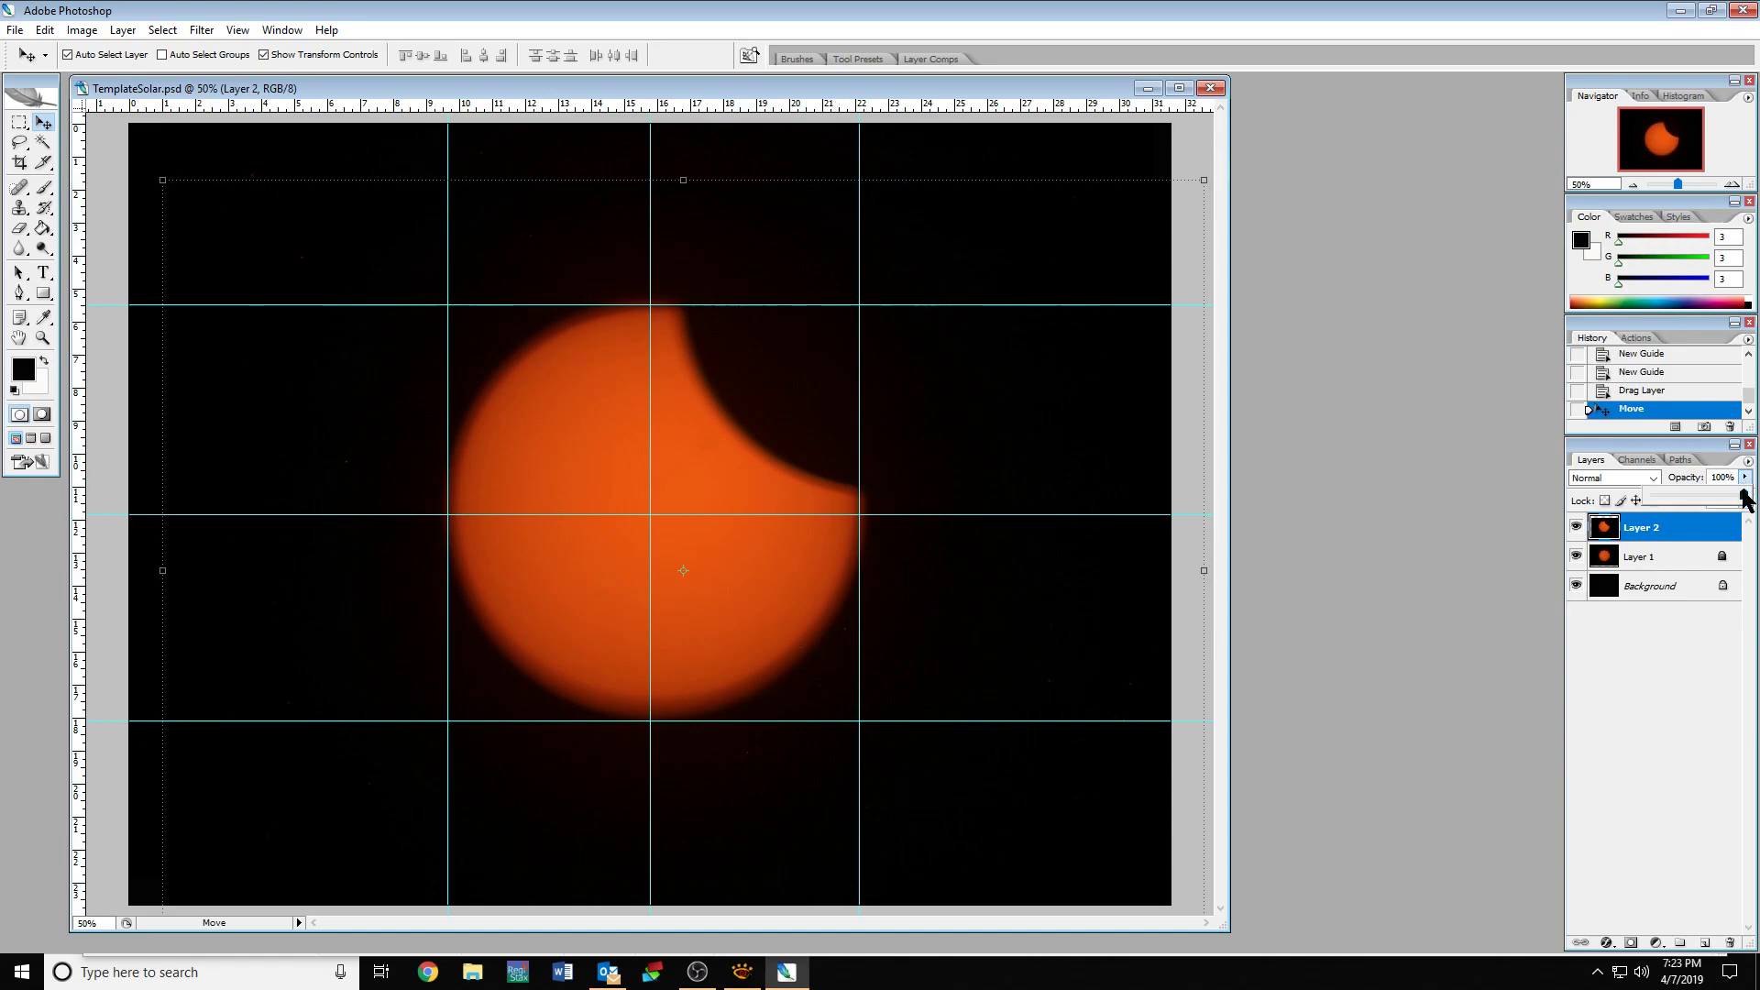
left_click_drag(1744, 495, 1691, 495)
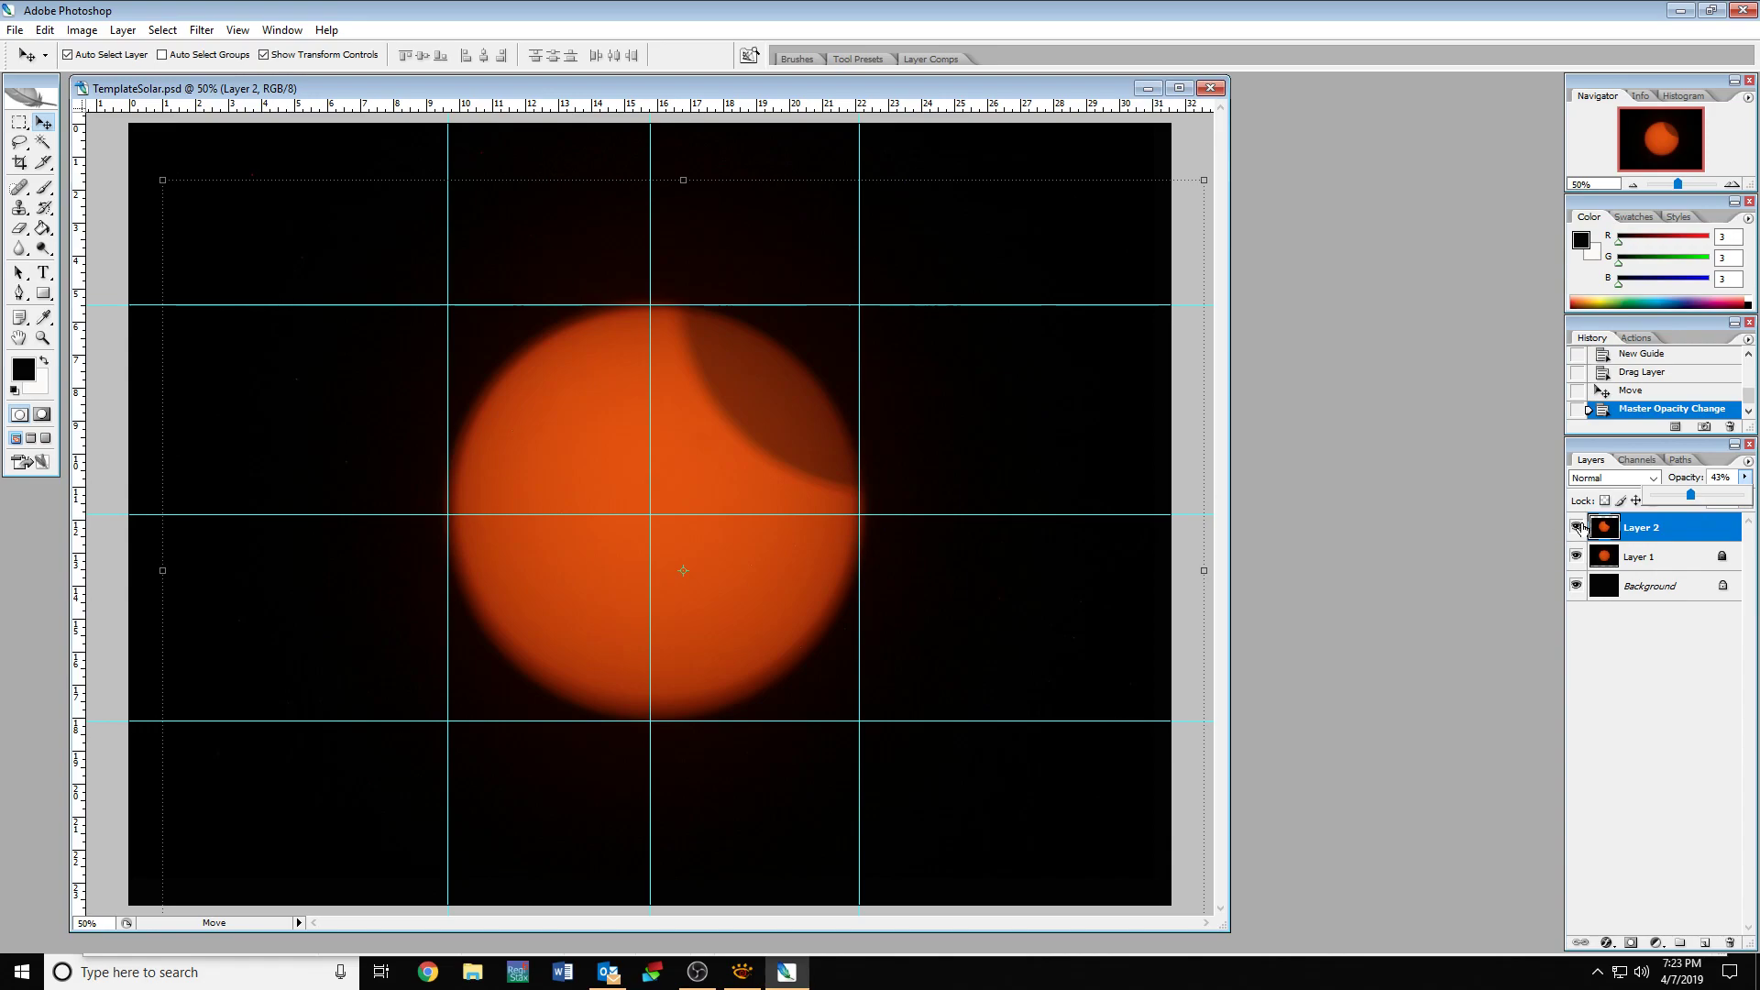
Toggle Layer 2's visibility repeatedly to compare its alignment with the full sun on Layer 1.
left_click(1578, 529)
left_click(1578, 529)
left_click(1578, 529)
left_click(1578, 529)
left_click(1578, 529)
left_click(1578, 529)
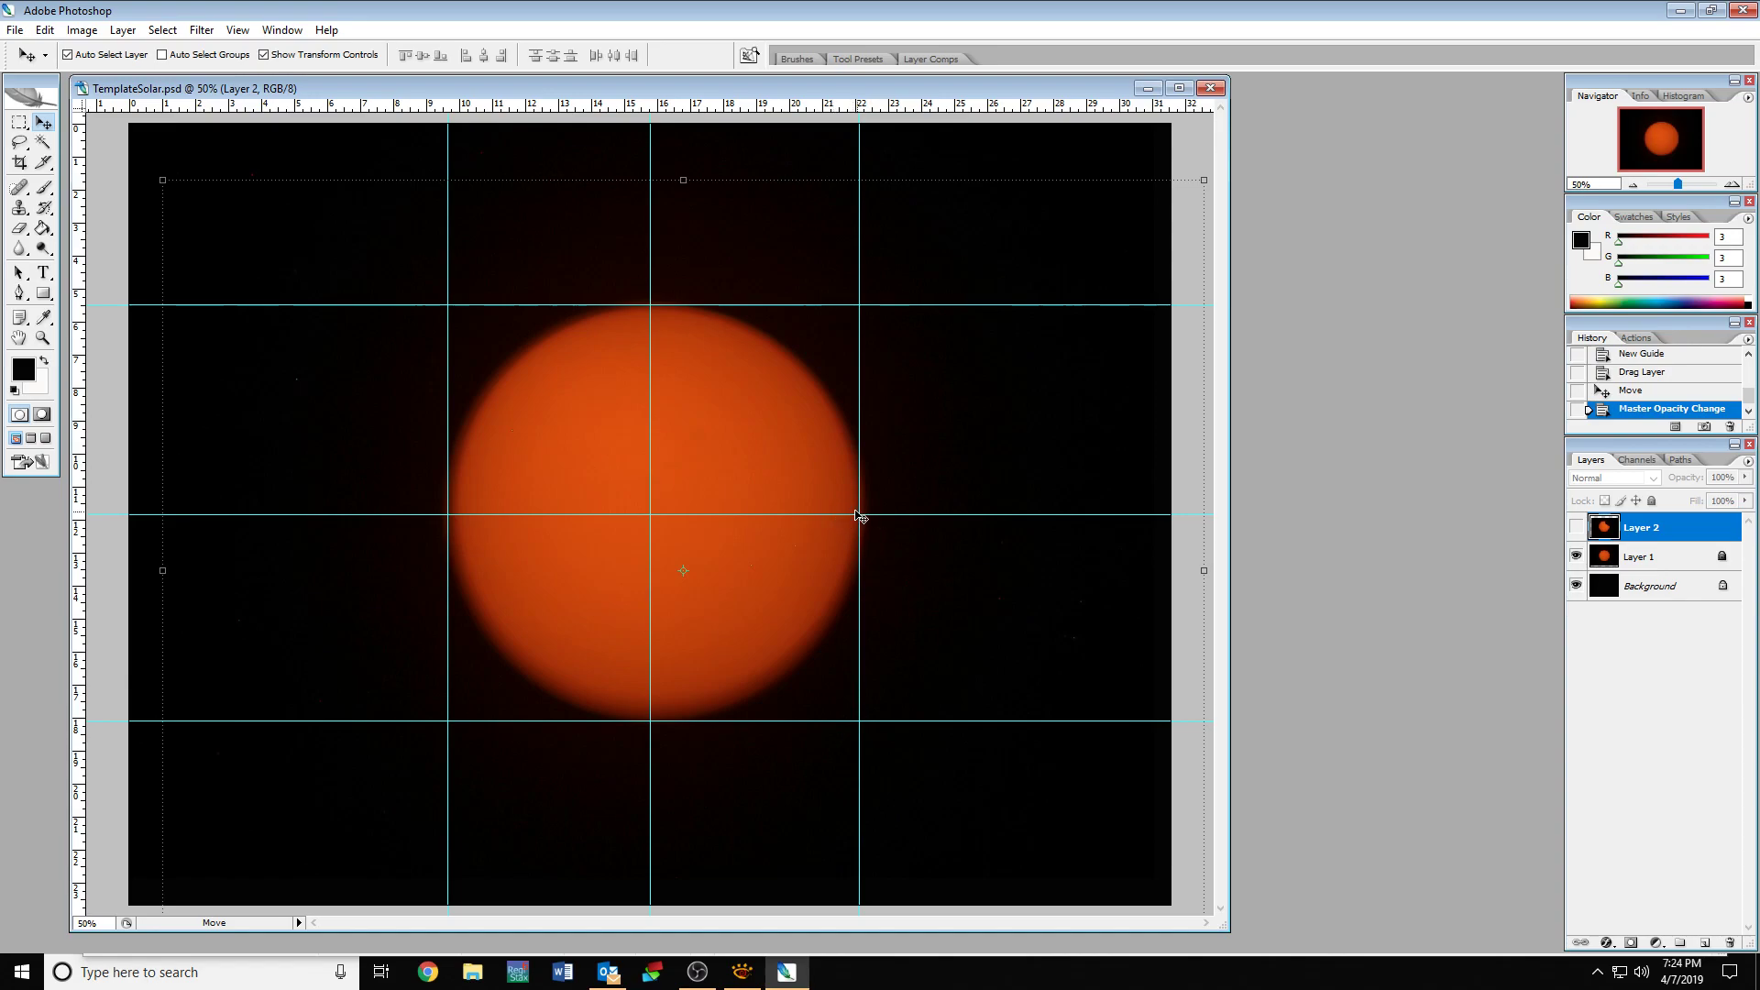
left_click(1577, 528)
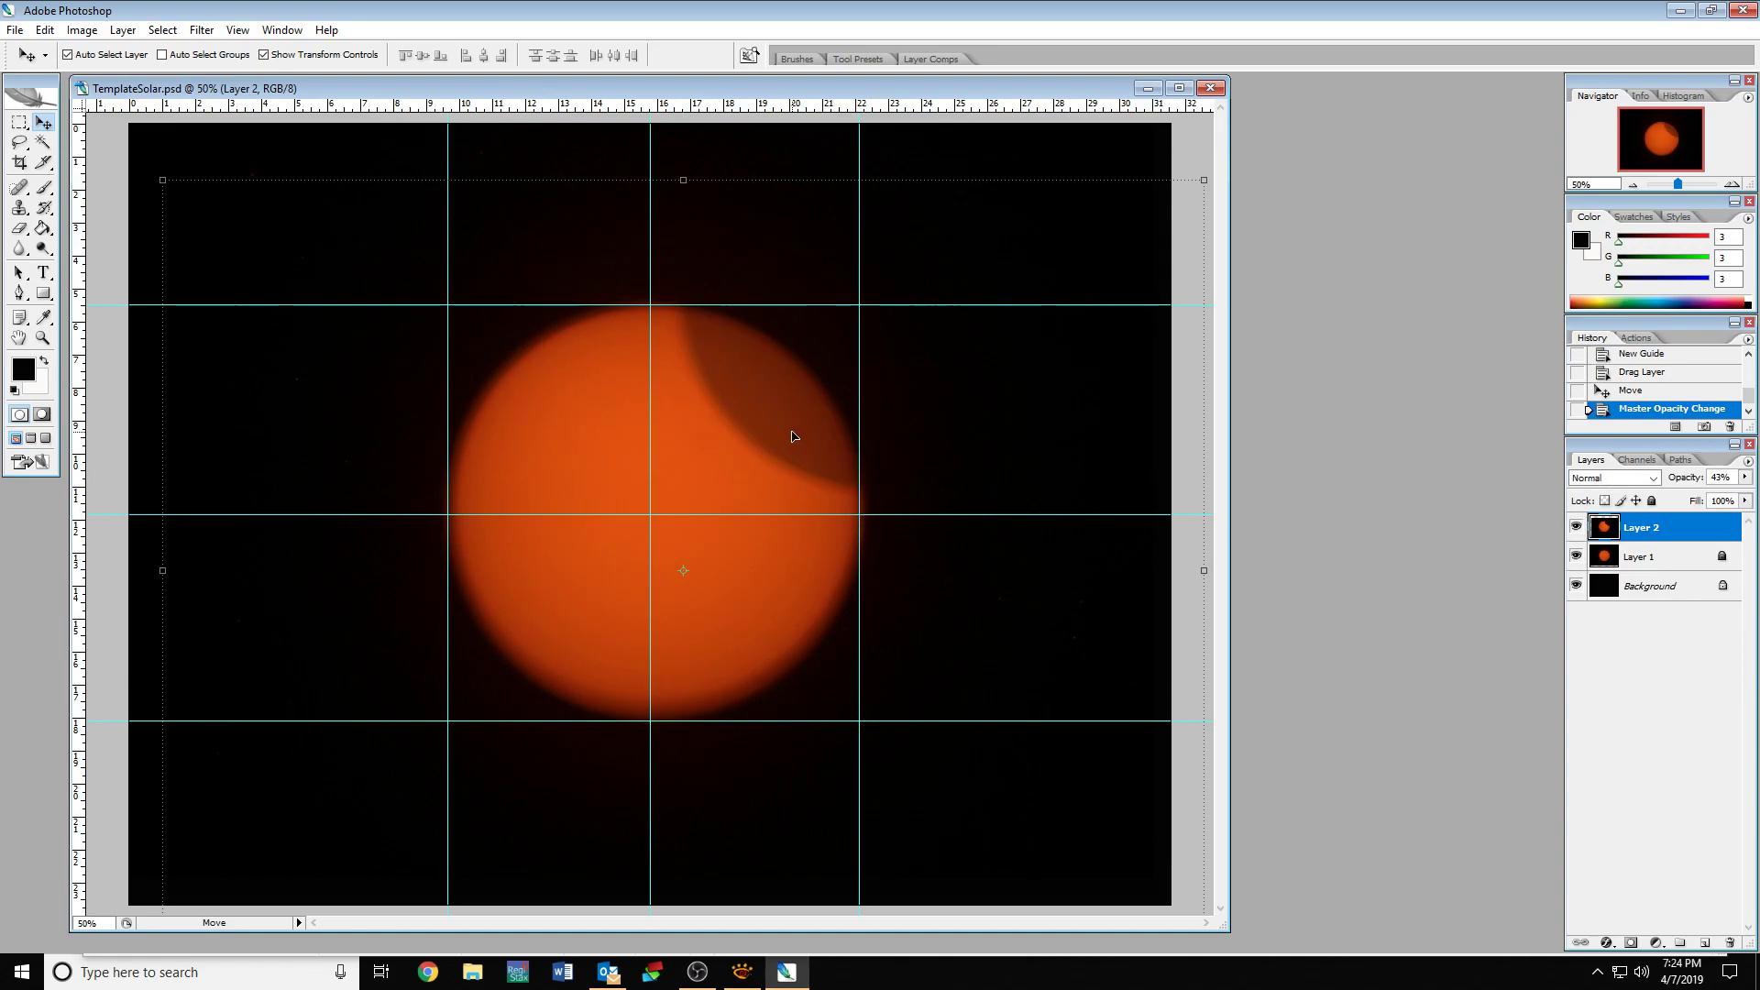
Restore Layer 2's opacity to 100% and hide Layer 1.
left_click(1744, 478)
left_click_drag(1690, 500, 1742, 501)
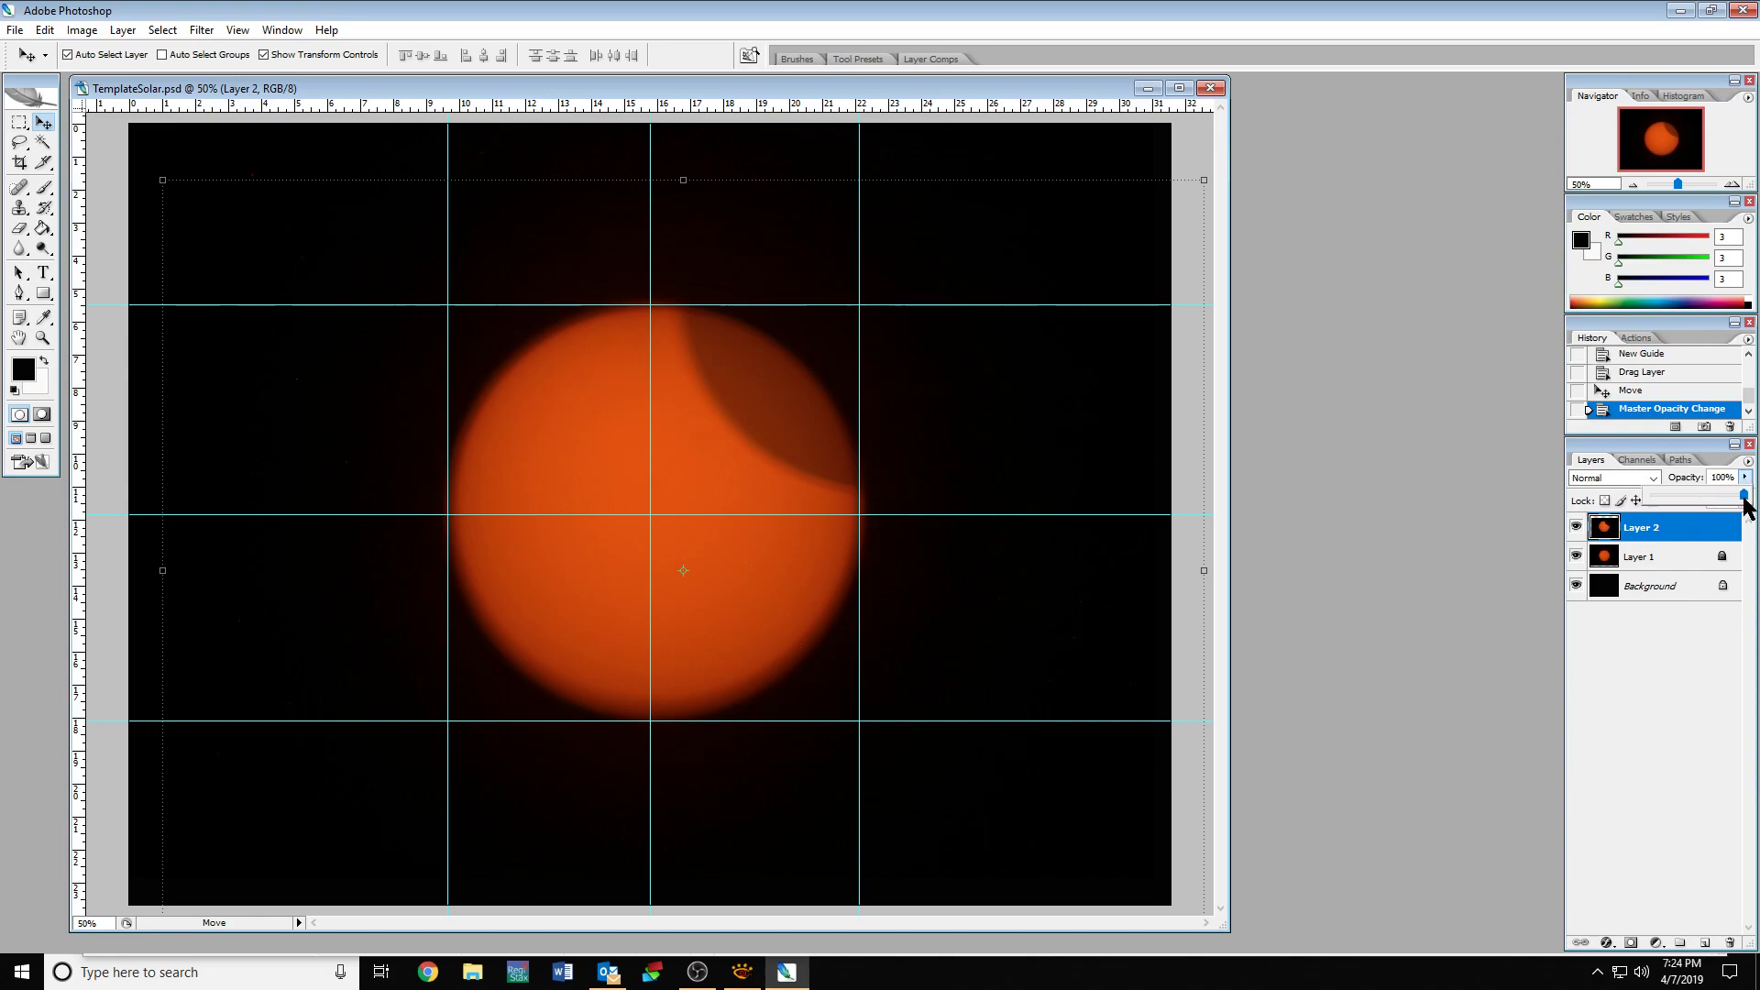
left_click(1577, 557)
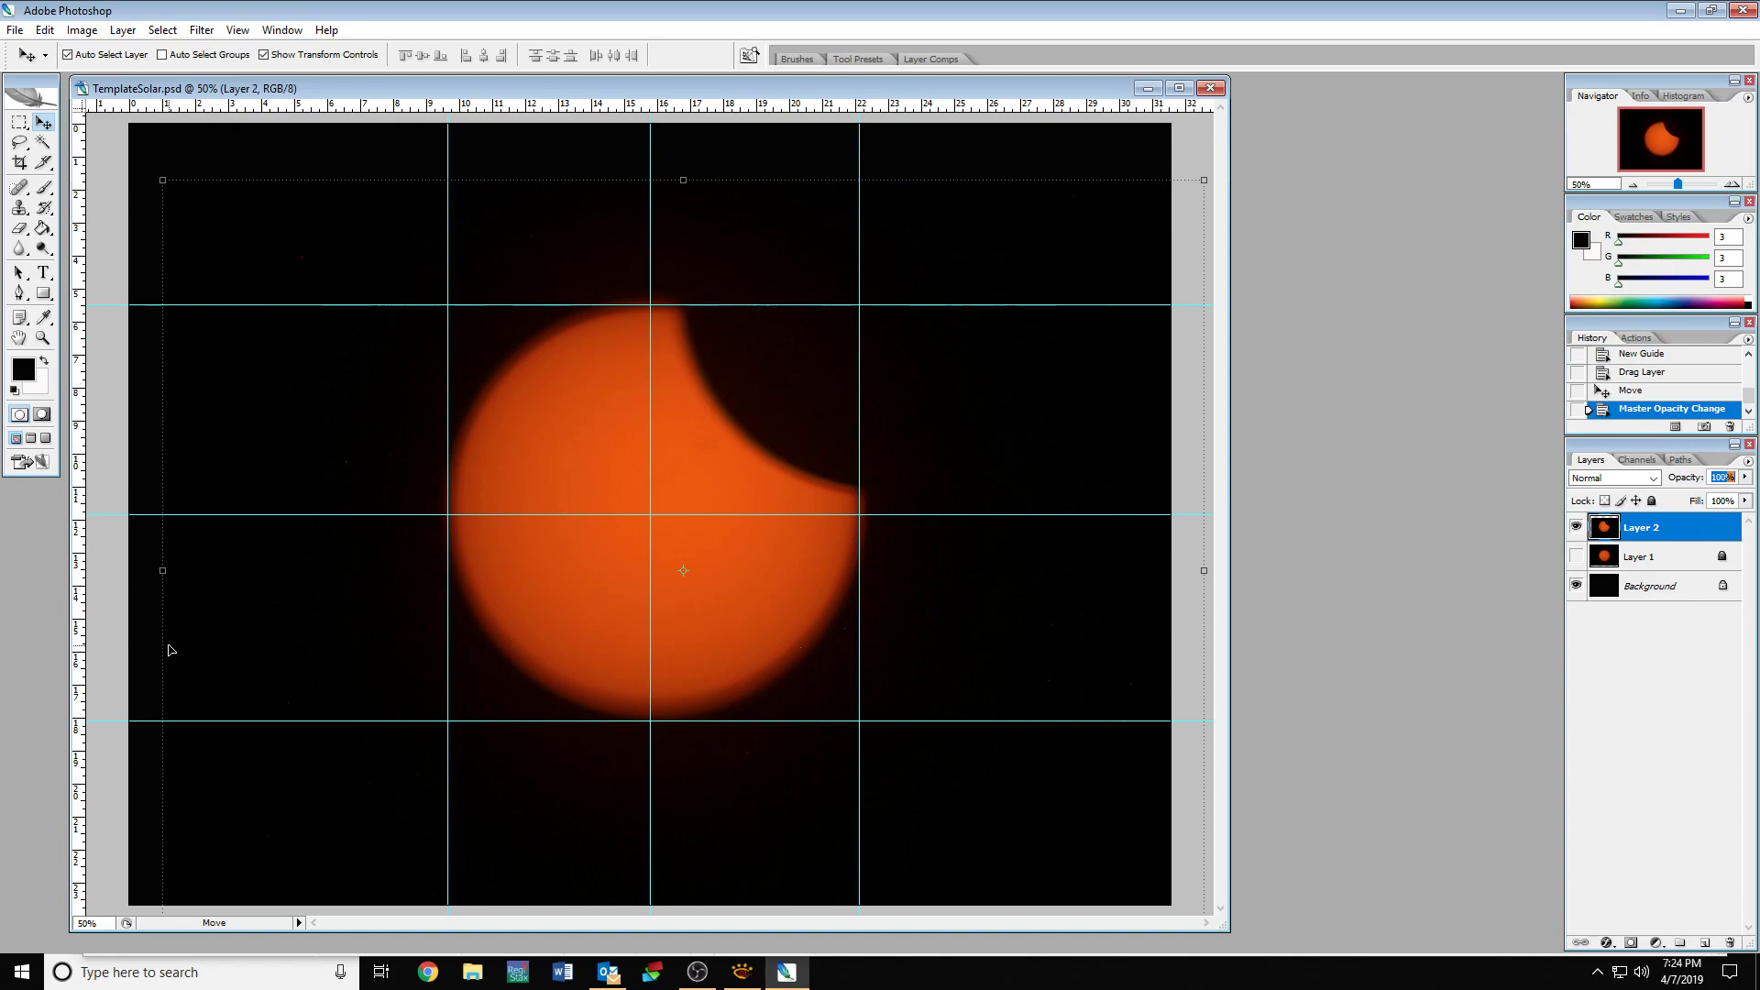
Save a High-quality JPEG copy of the aligned image as 0015.jpg in the DemostrationMovie folder.
left_click(16, 32)
left_click(41, 231)
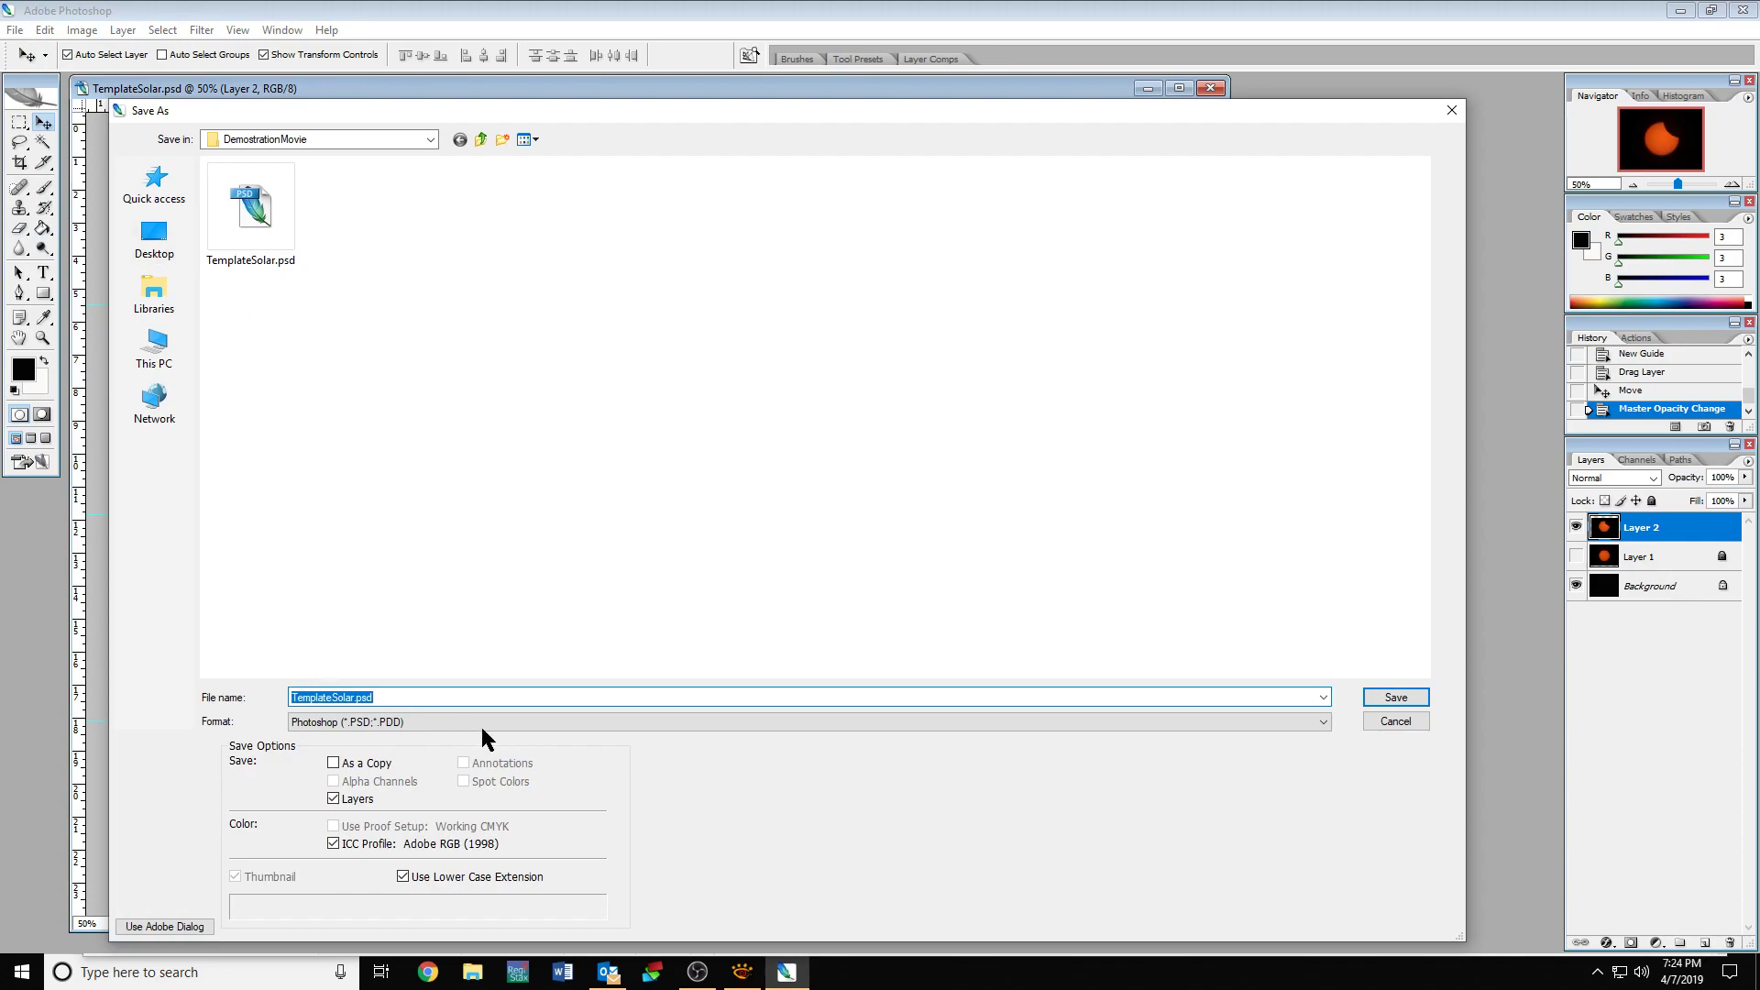
left_click(1323, 698)
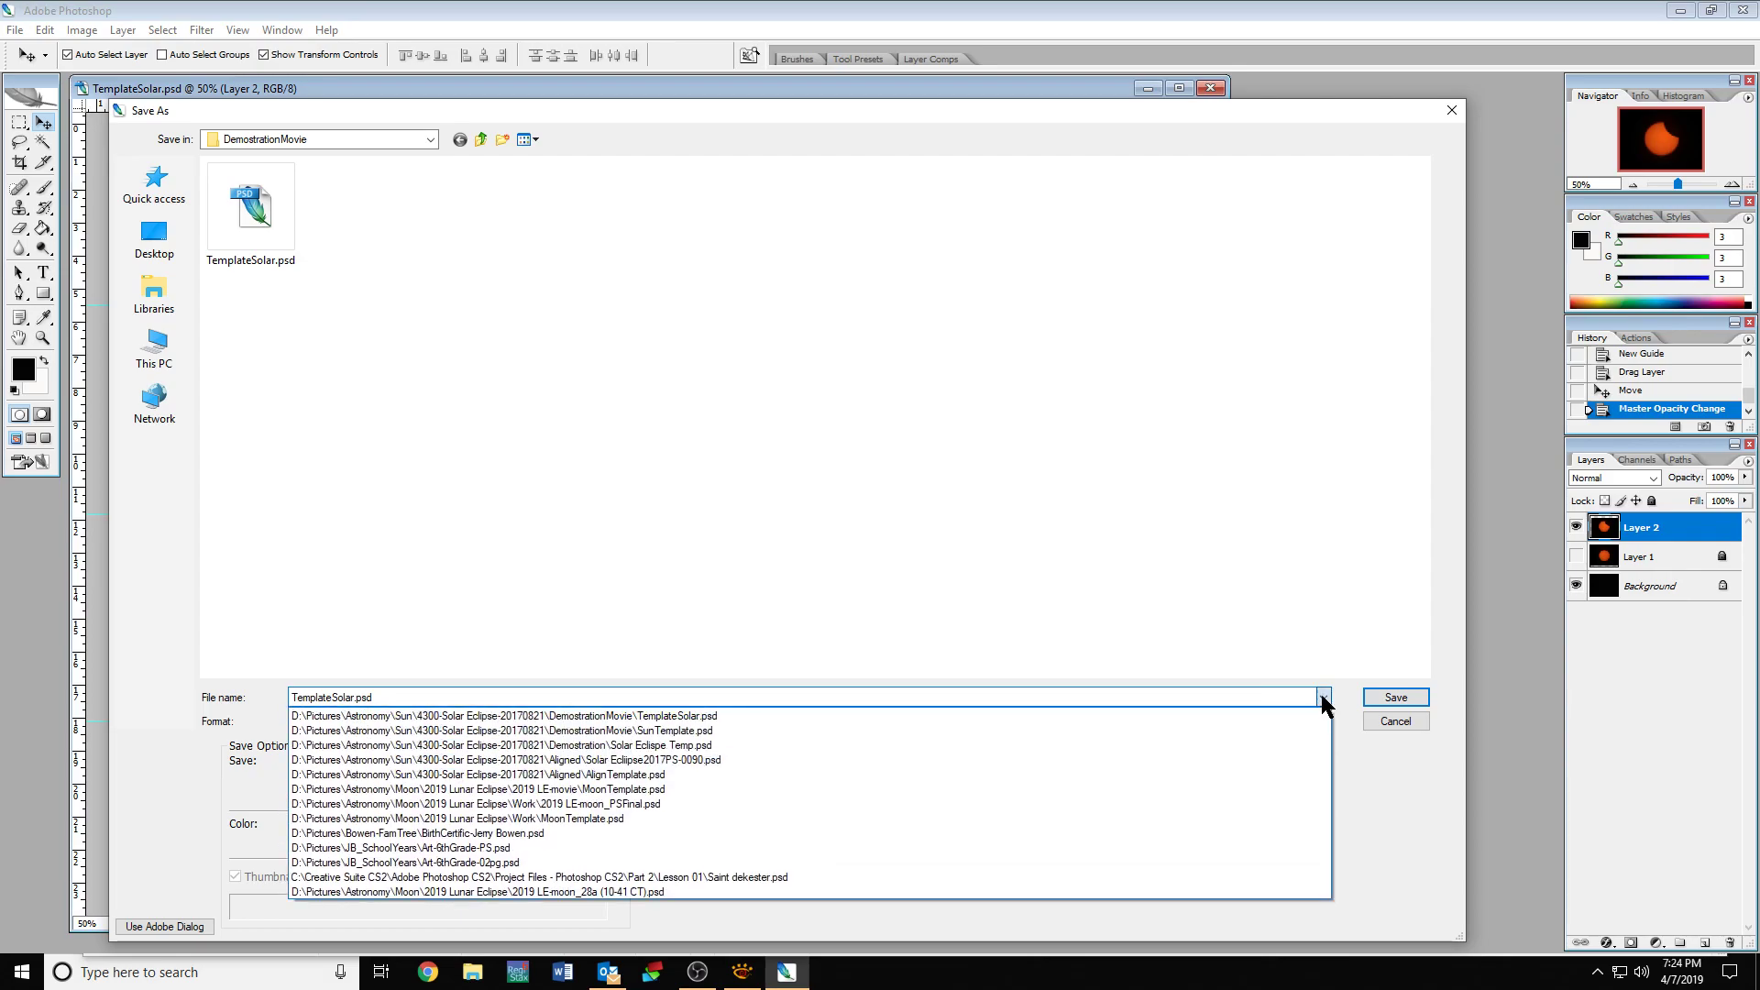
left_click(1098, 633)
left_click(1320, 722)
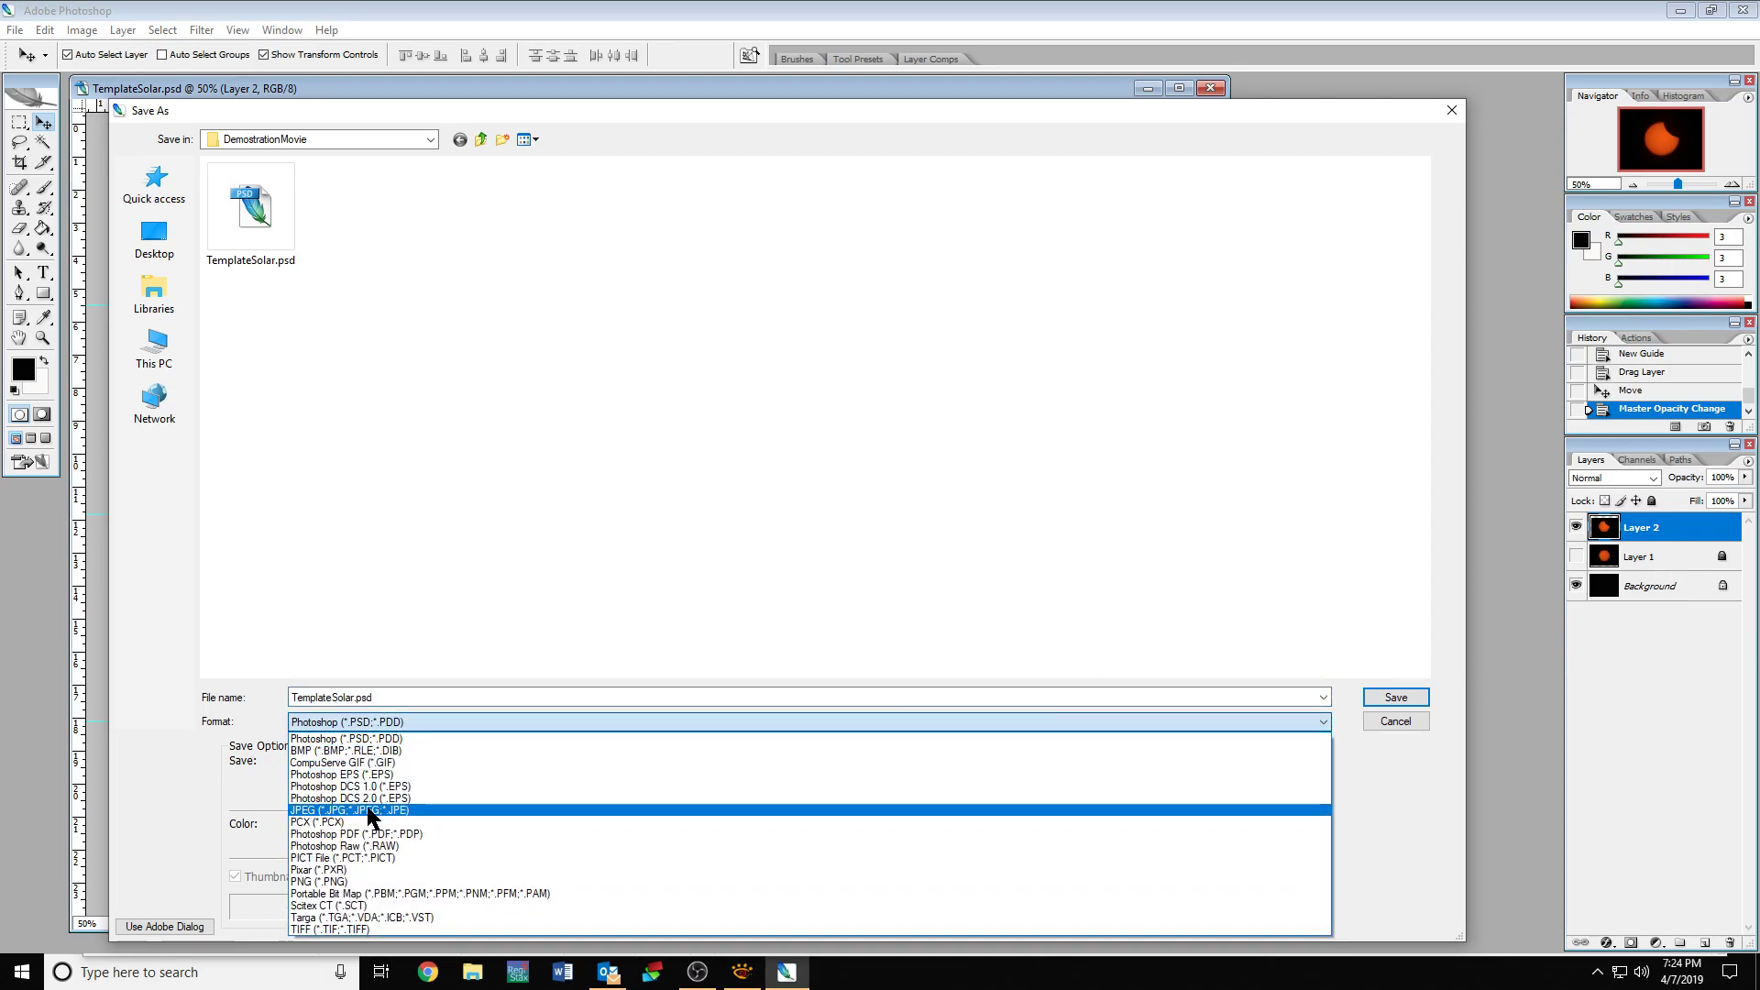
left_click(371, 810)
left_click(368, 699)
left_click(367, 698)
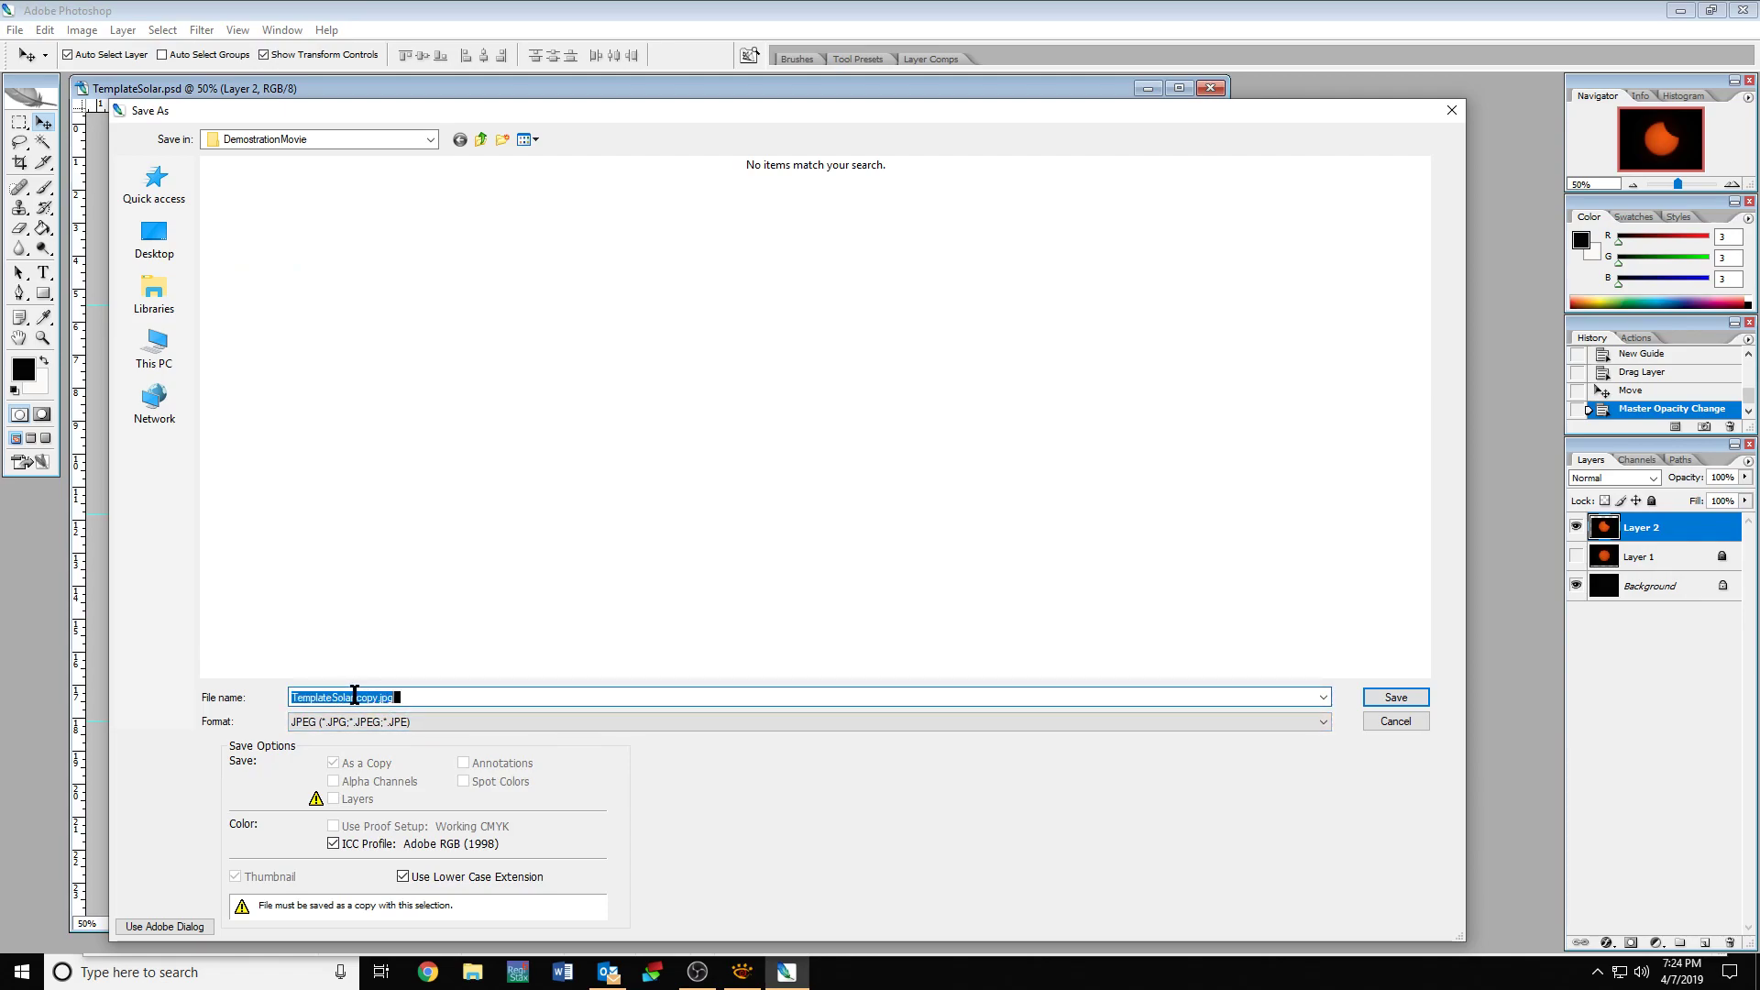
left_click_drag(378, 700, 283, 703)
type("0015")
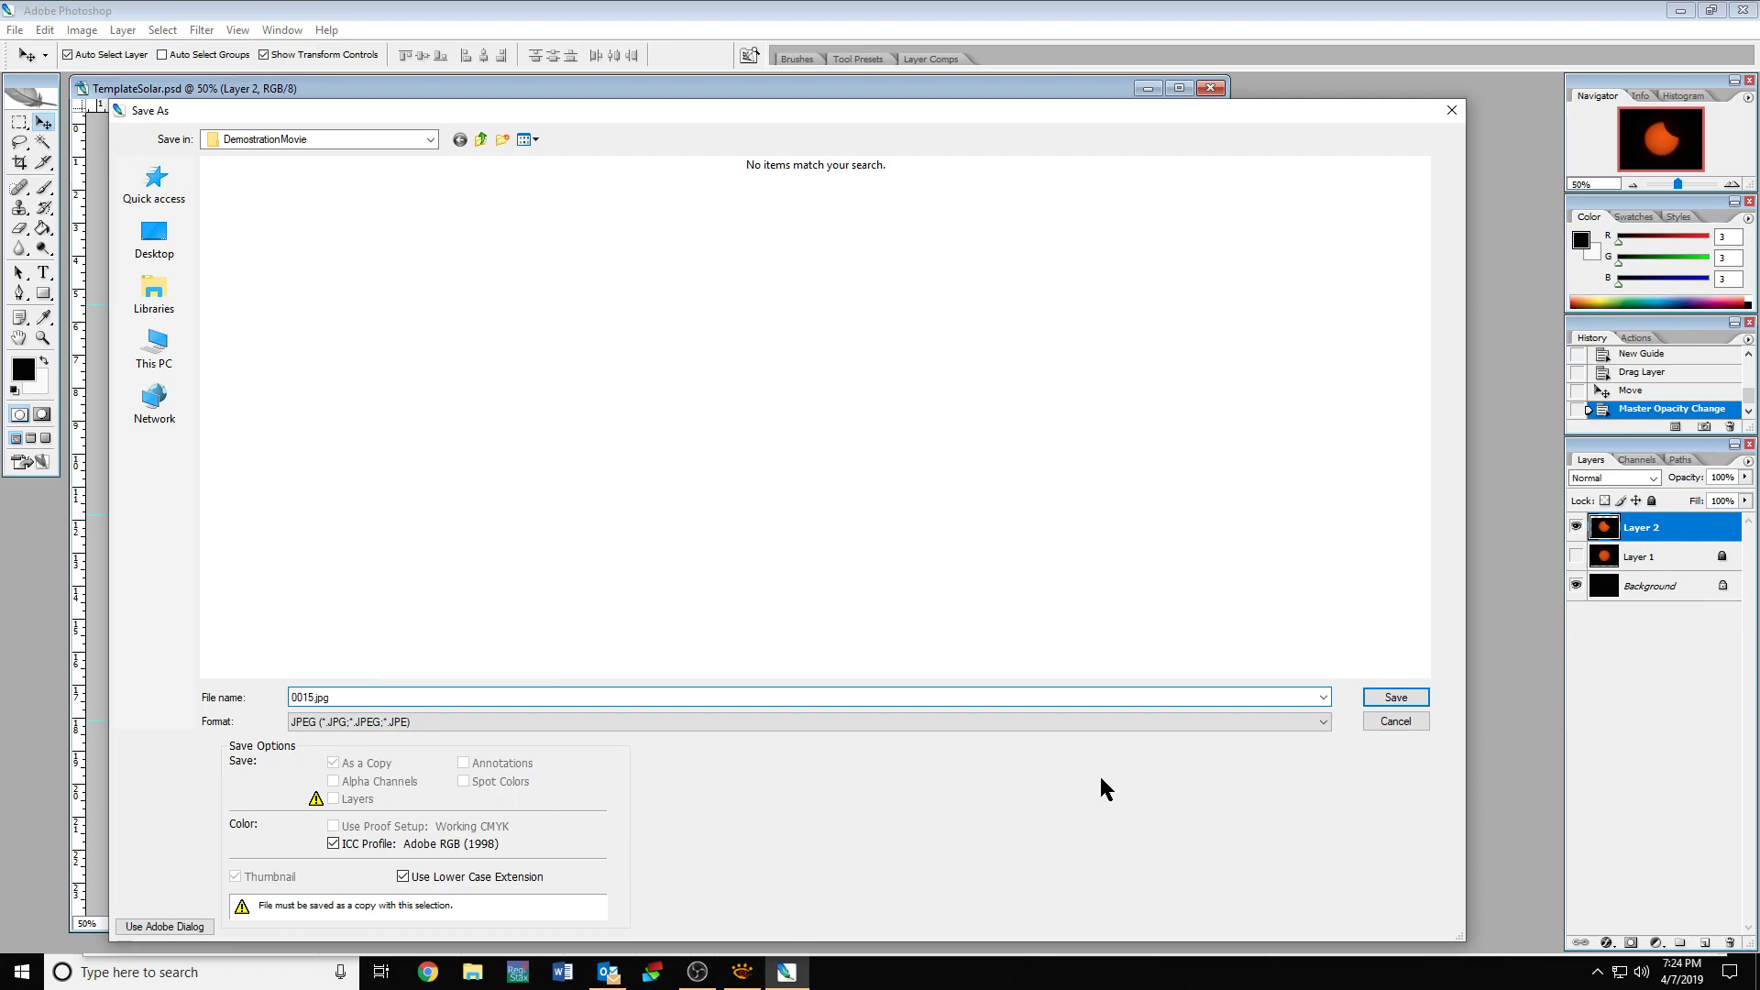
left_click(1395, 697)
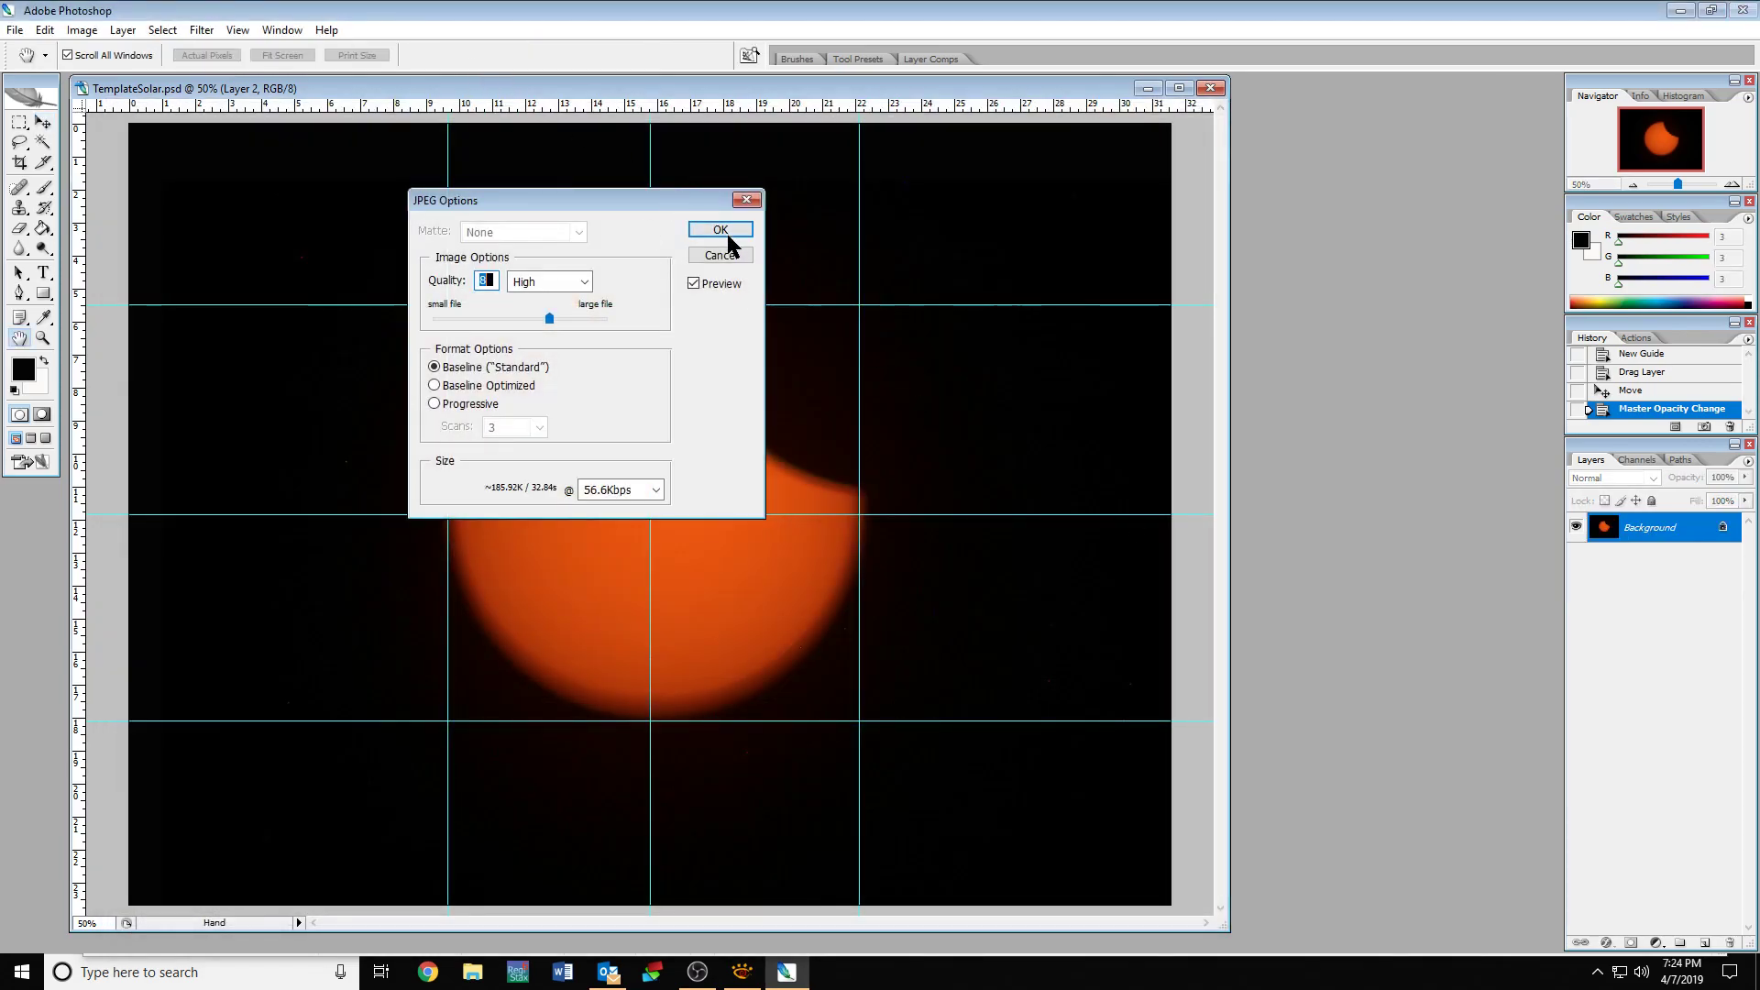
left_click(721, 230)
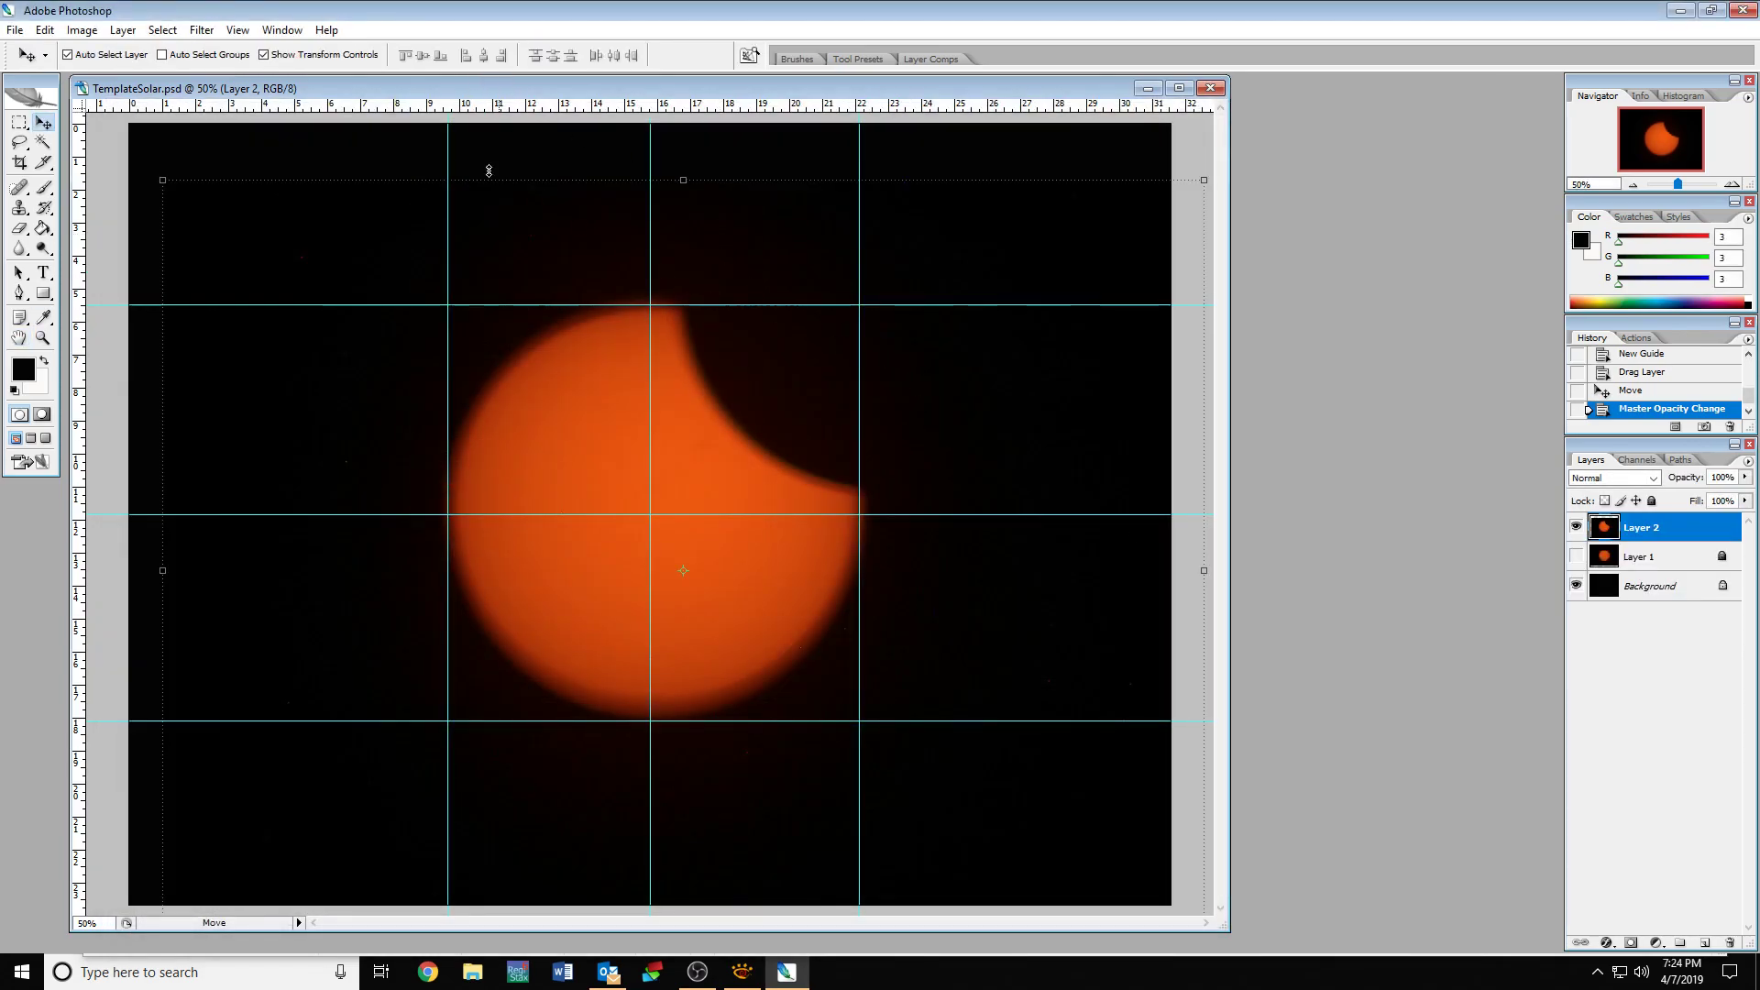
Open 0015.jpg from the DemostrationMovie folder.
left_click(15, 29)
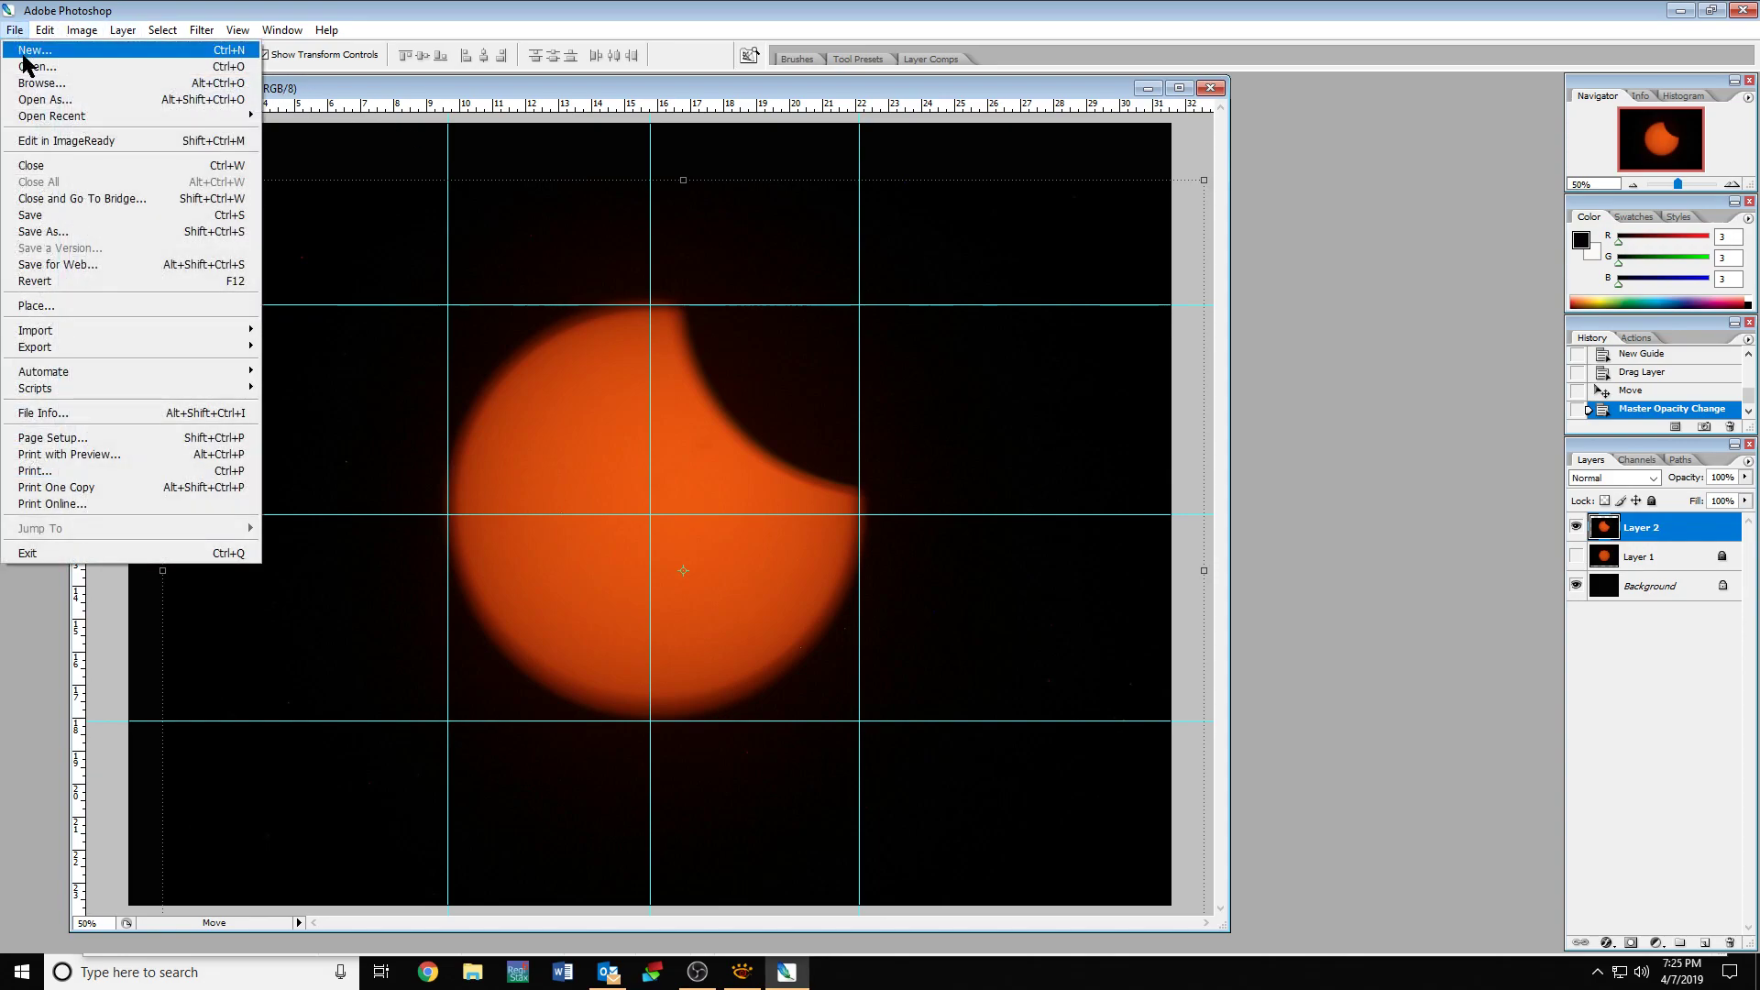
left_click(35, 66)
left_click(258, 224)
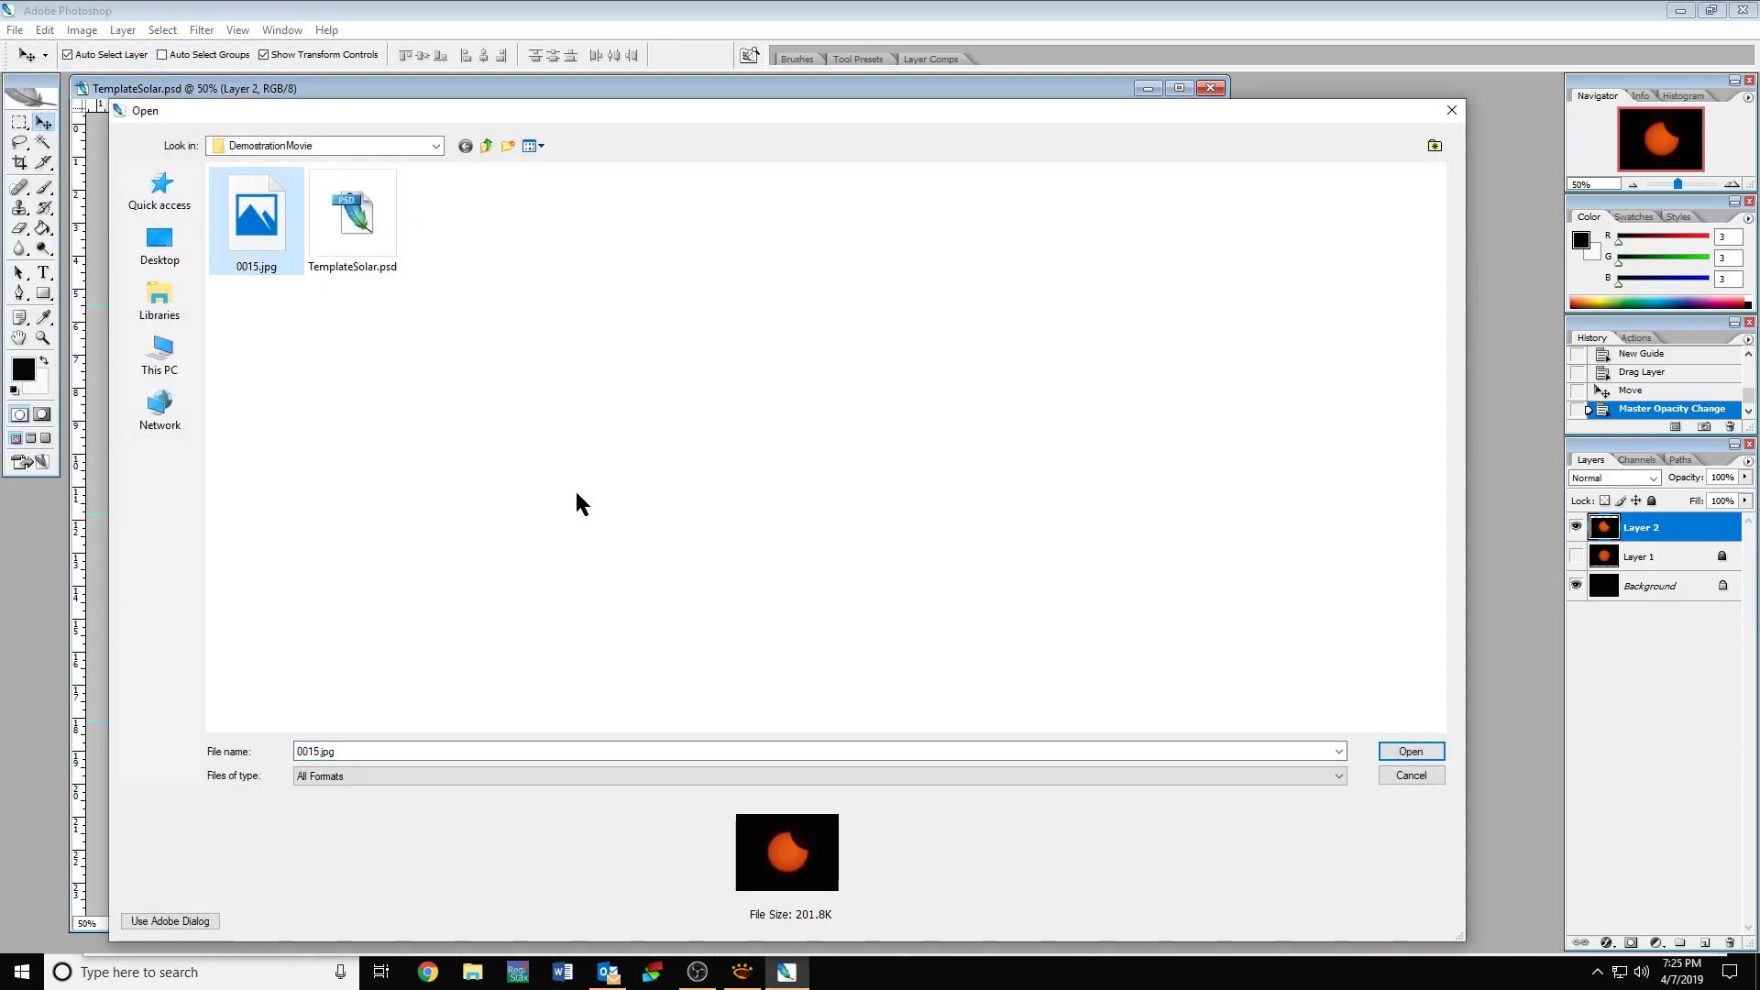
left_click(1412, 754)
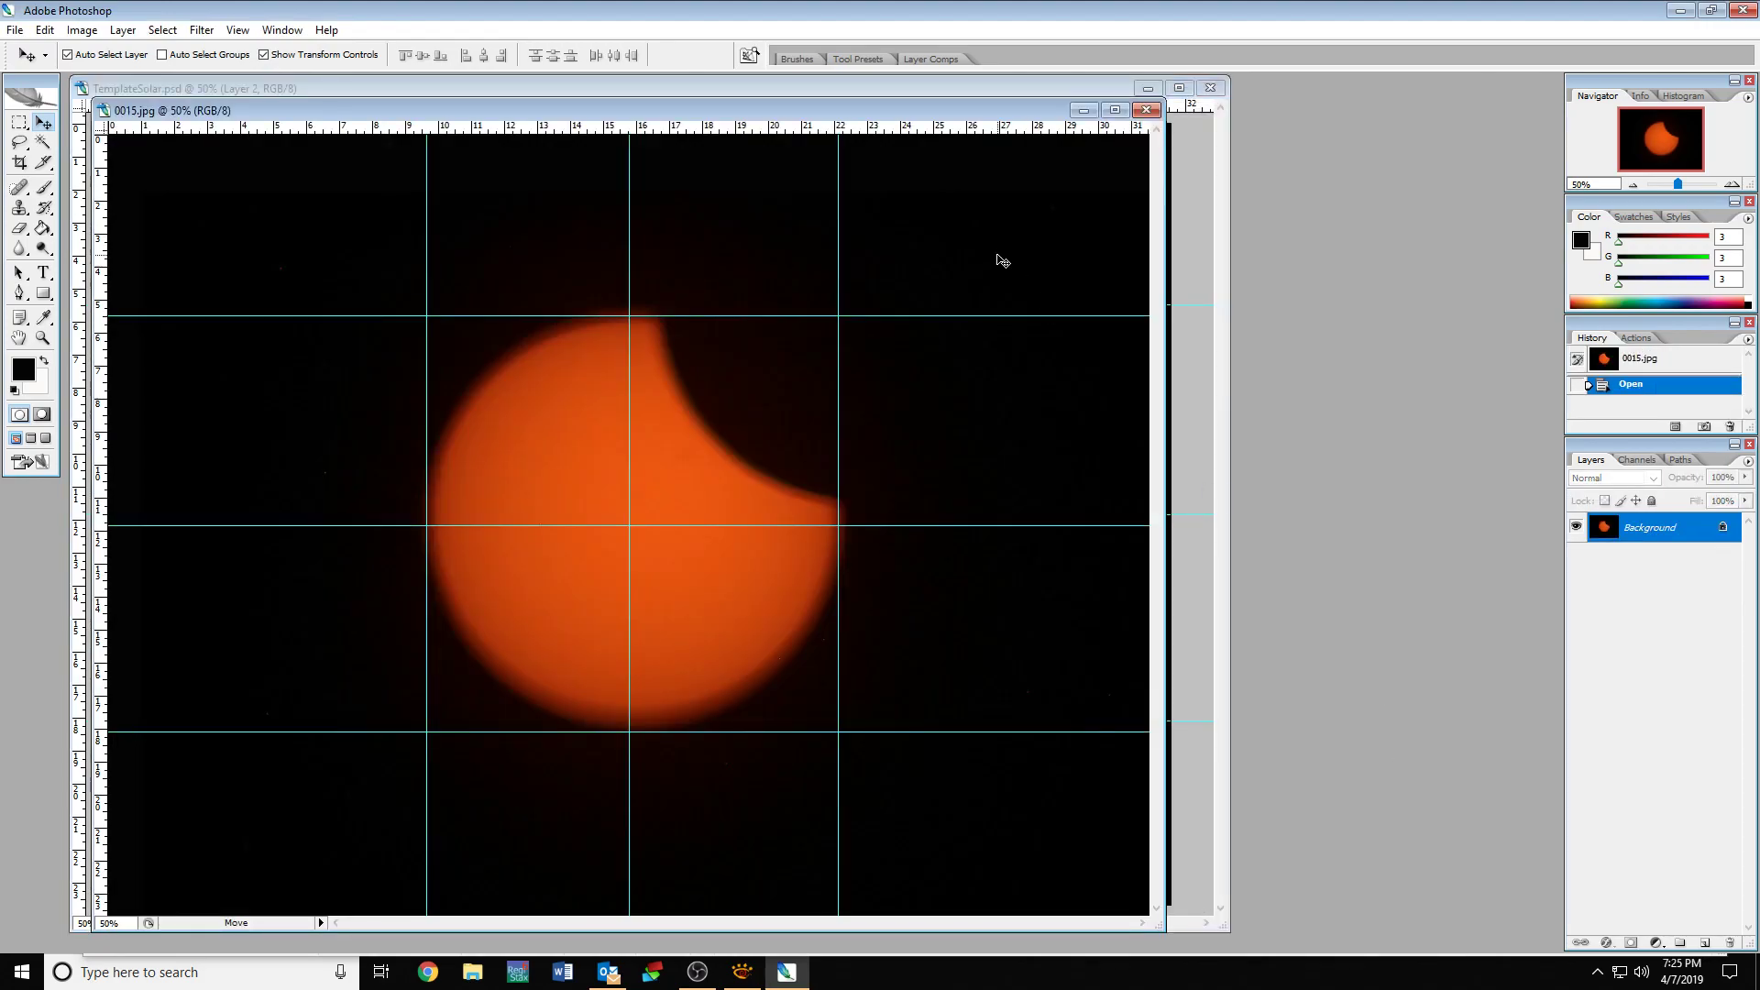
Clear all guides from 0015.jpg and close it, saving the changes.
left_click(240, 30)
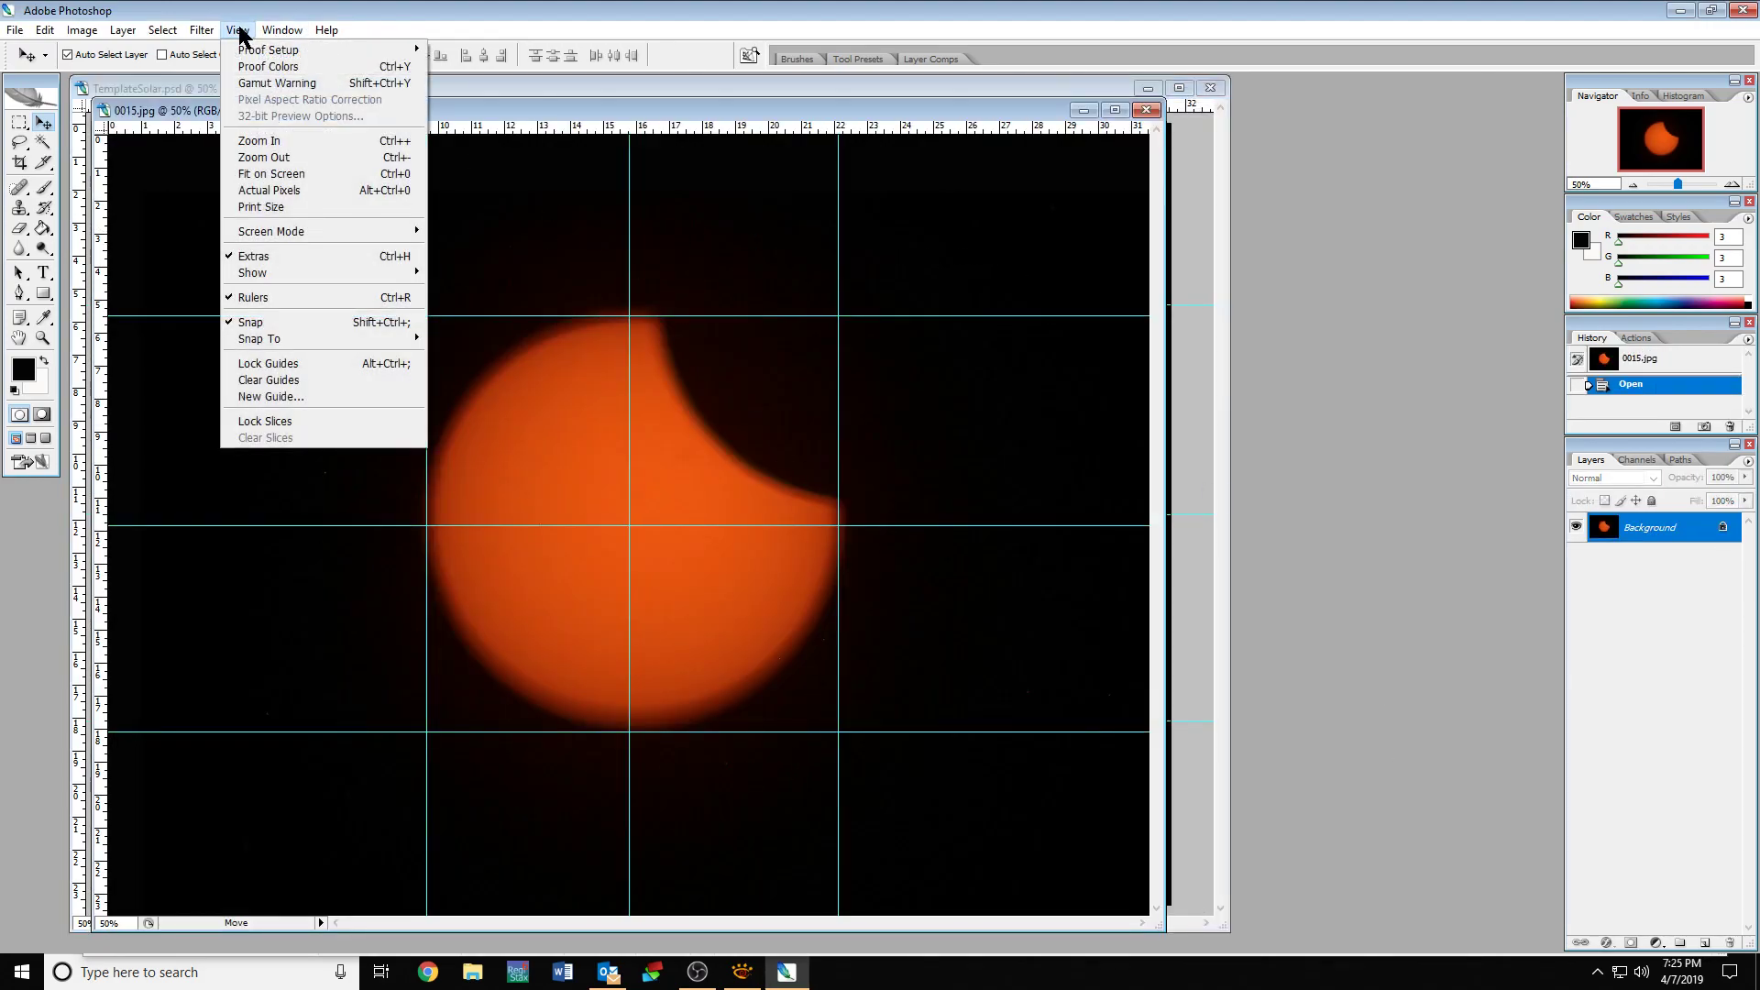
left_click(275, 380)
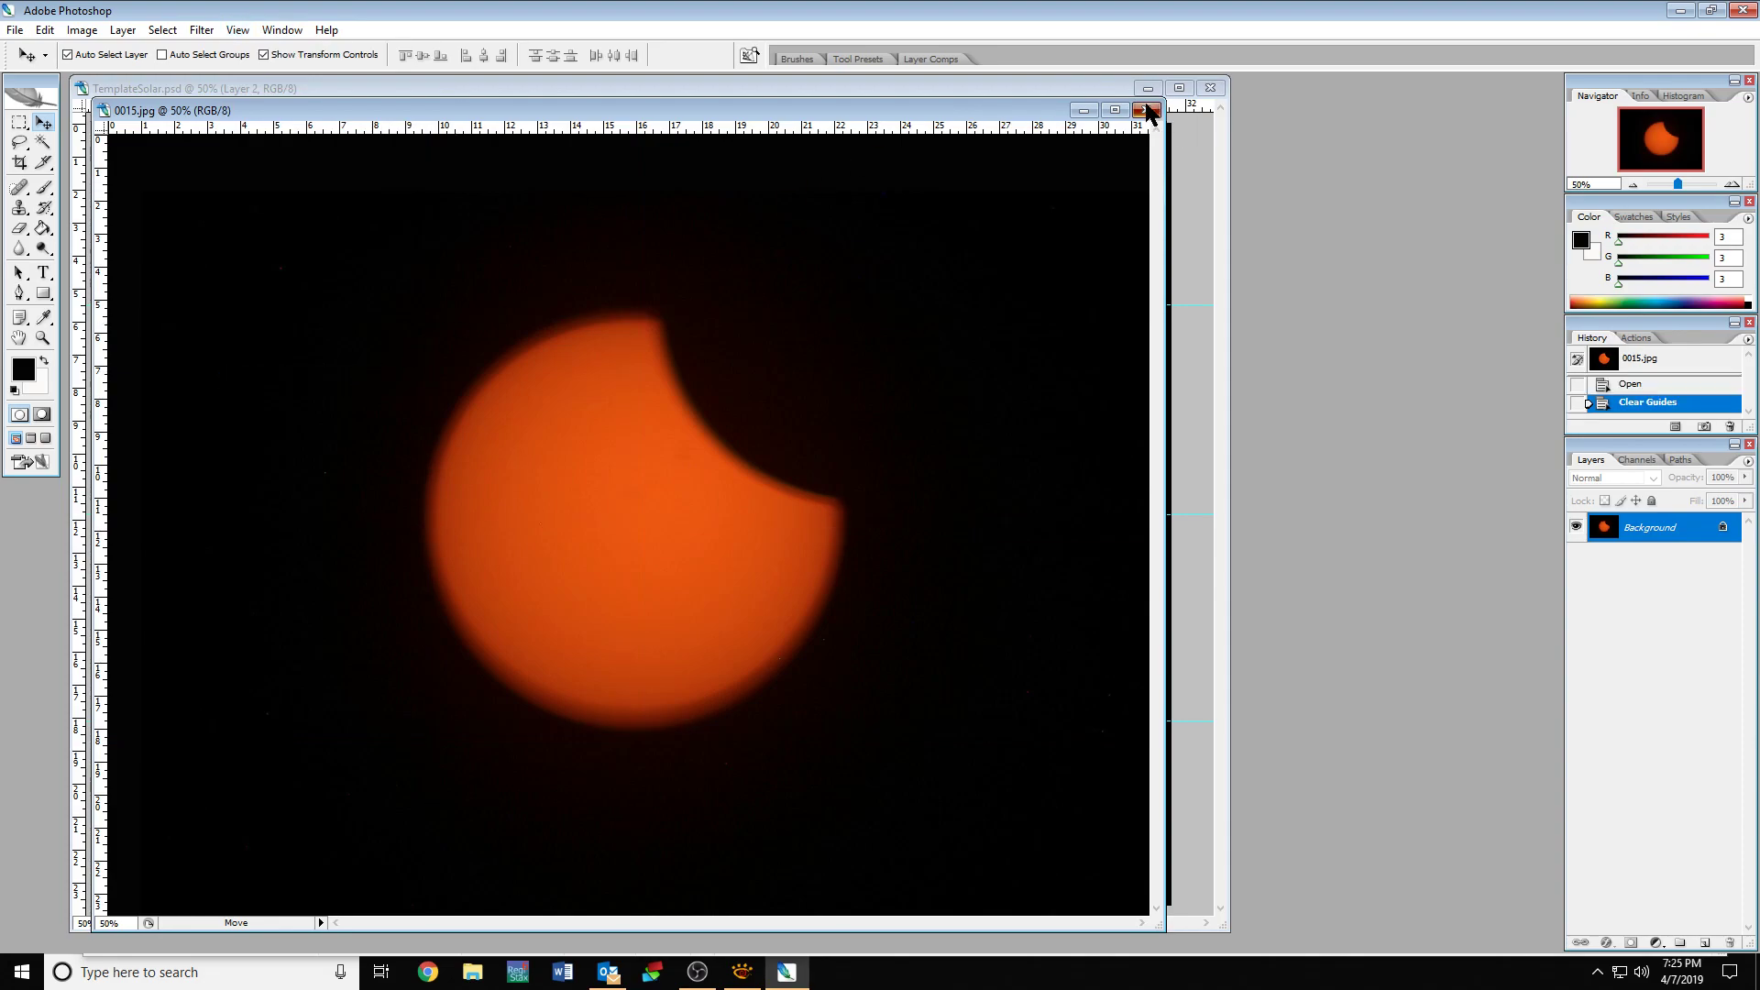
left_click(1145, 110)
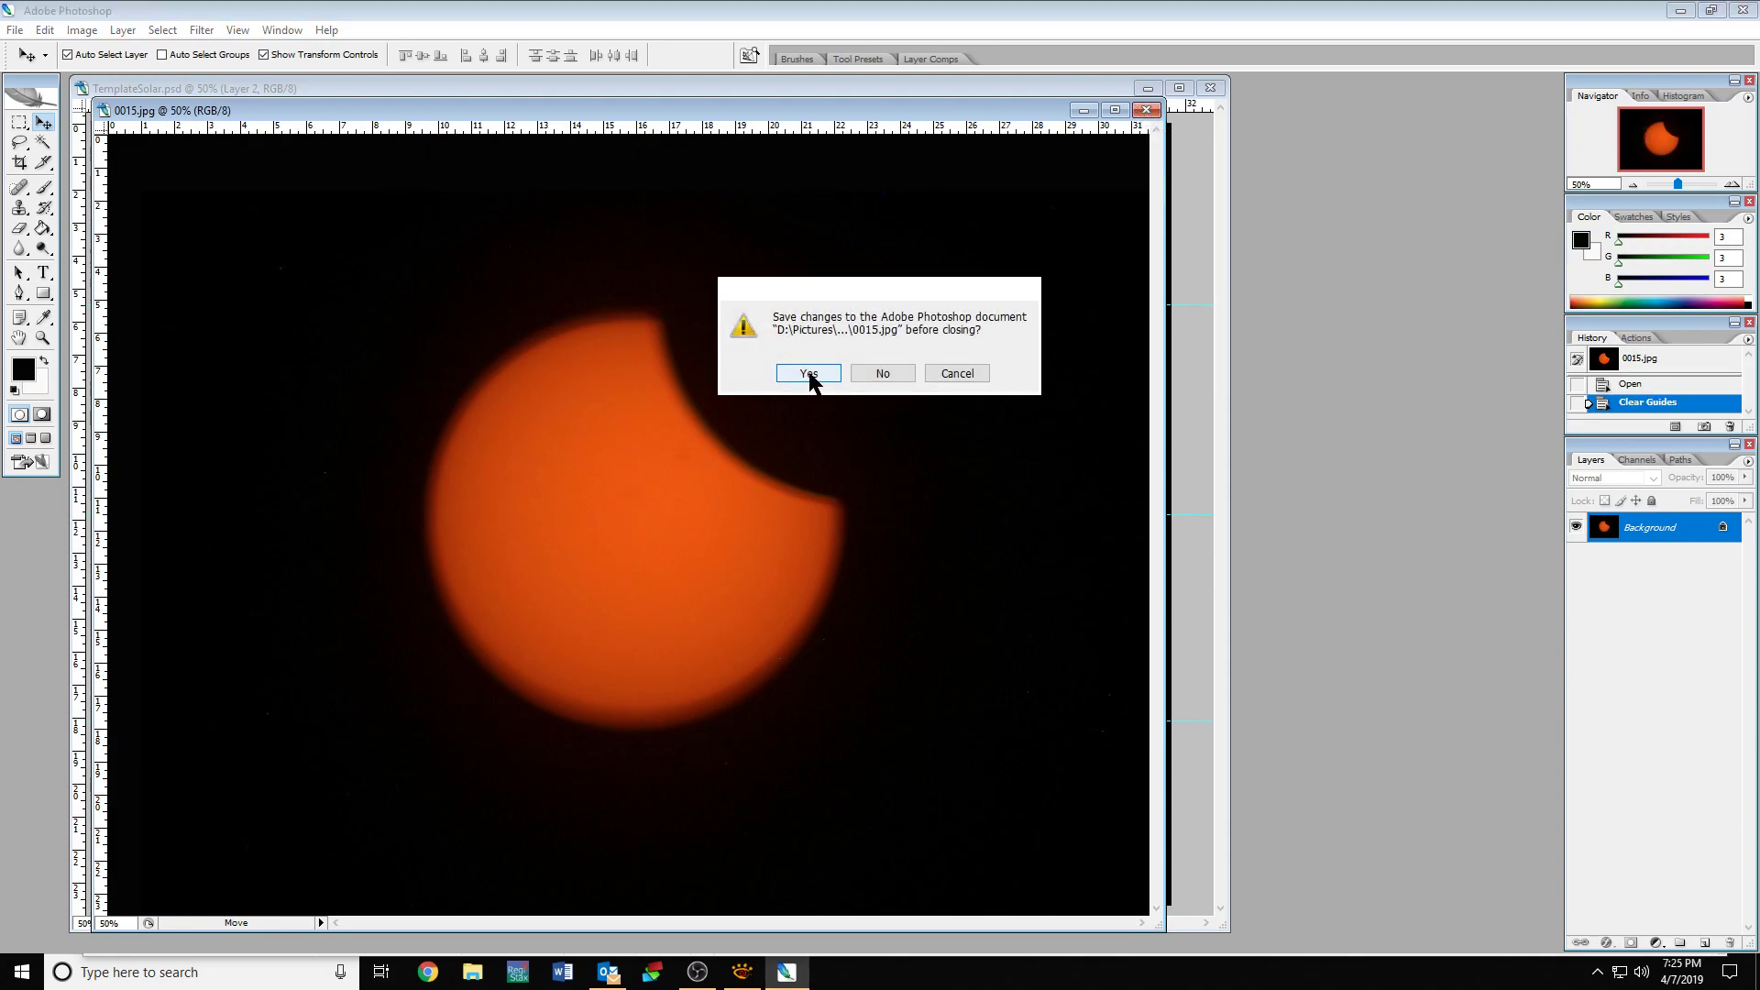
left_click(809, 374)
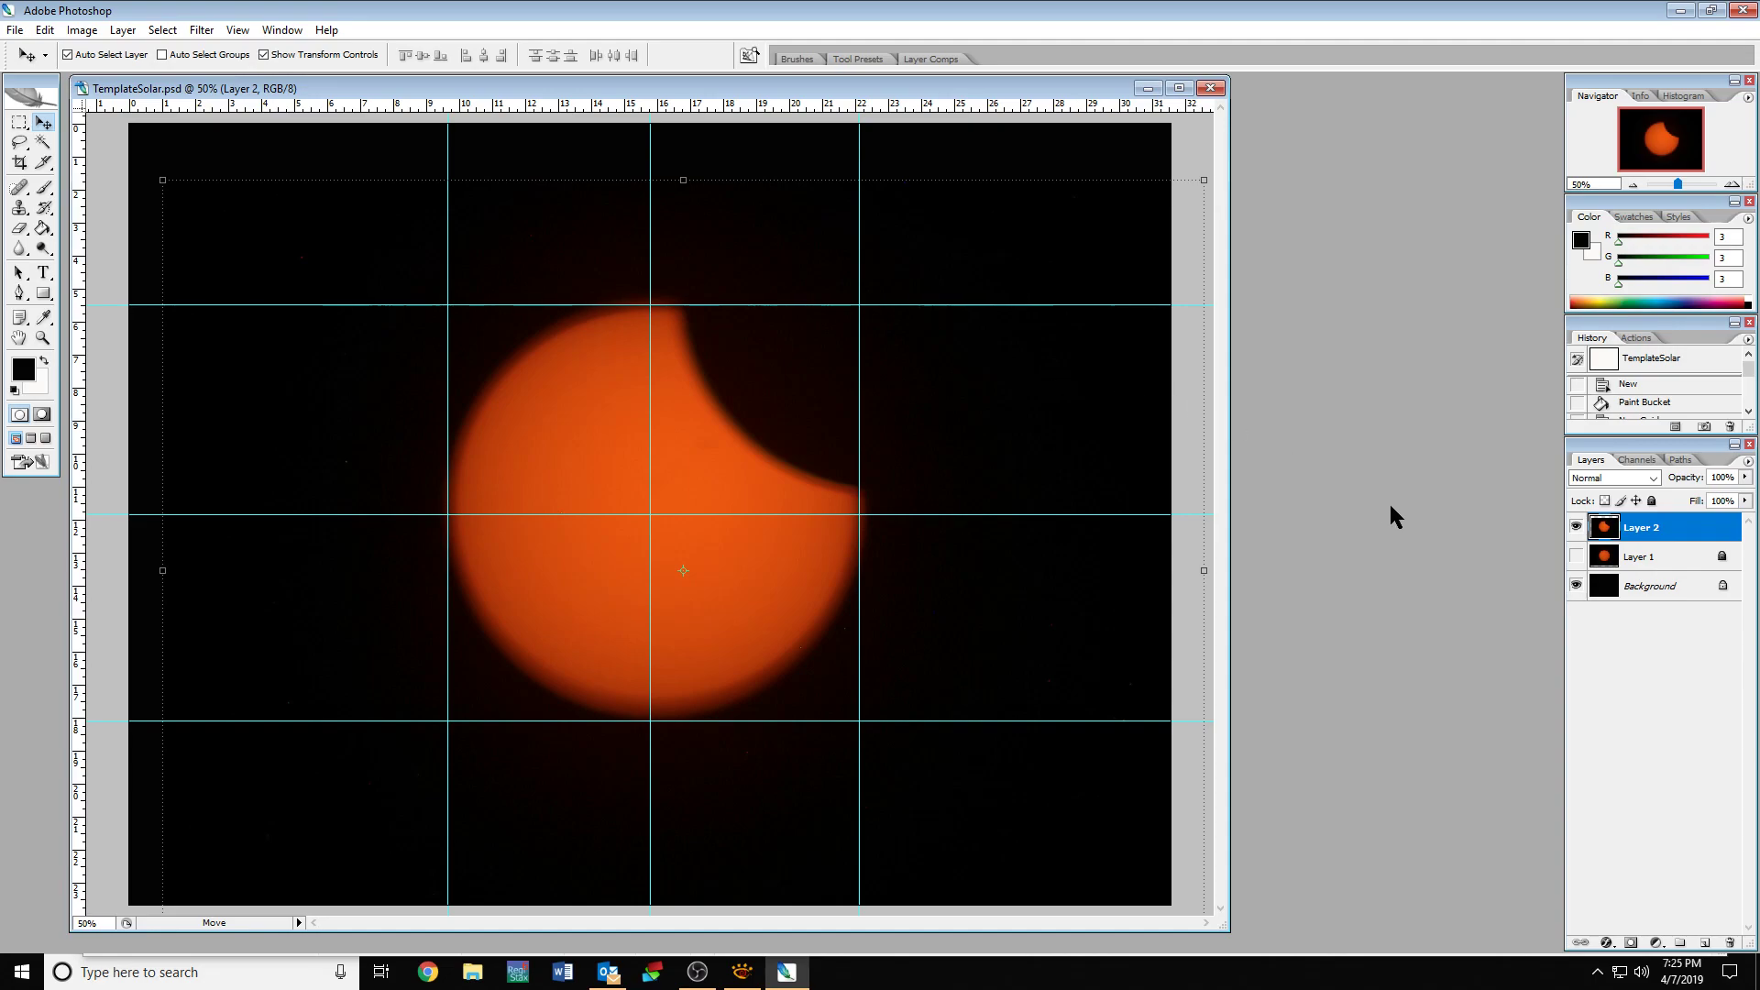
Show Layer 1 again in TemplateSolar and delete Layer 2.
left_click(1575, 557)
right_click(1681, 524)
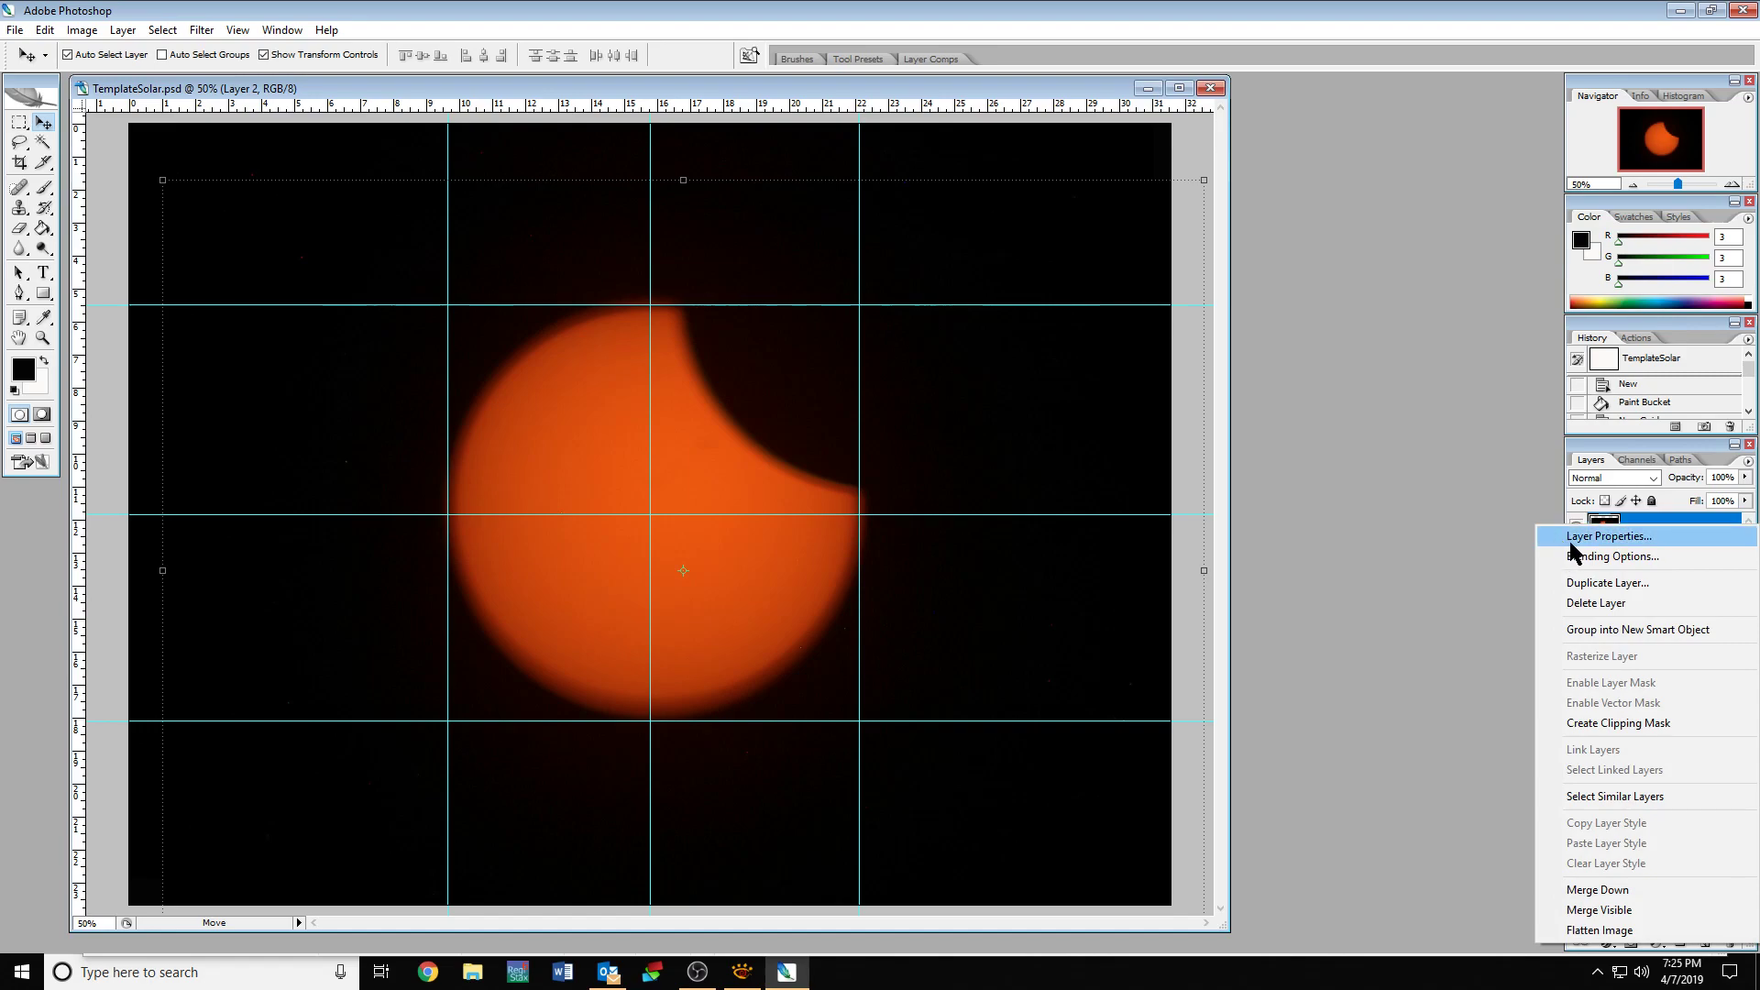
left_click(1576, 602)
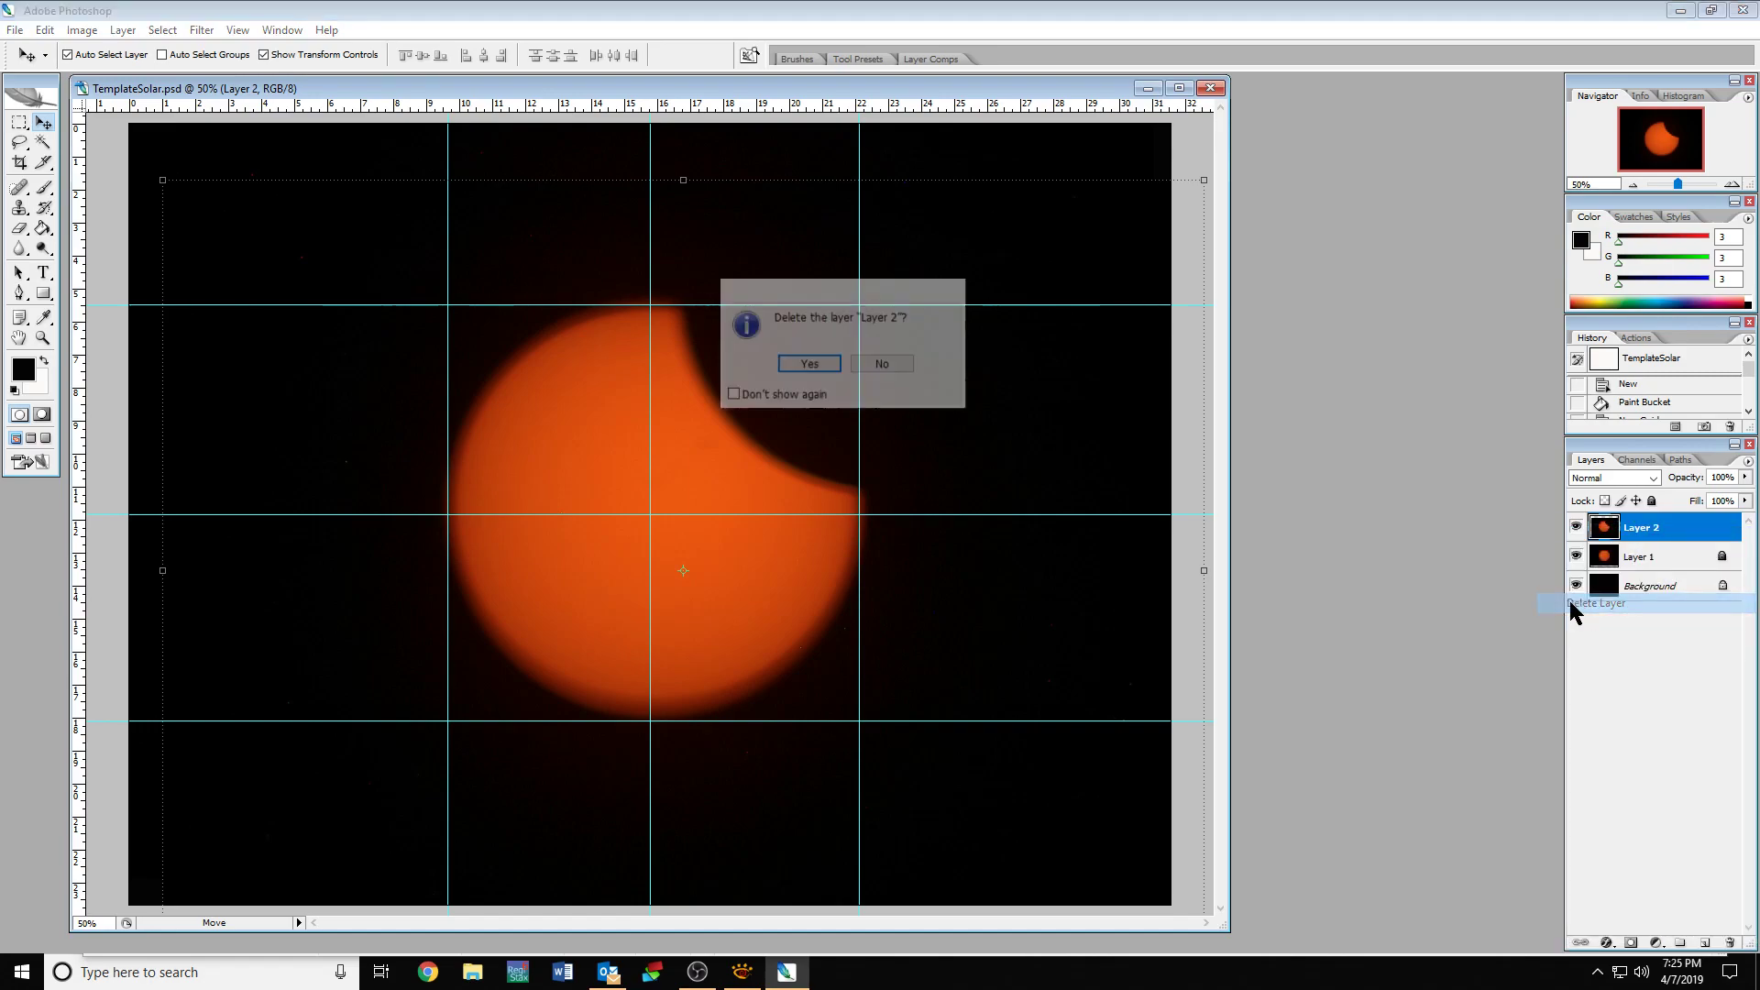
left_click(790, 362)
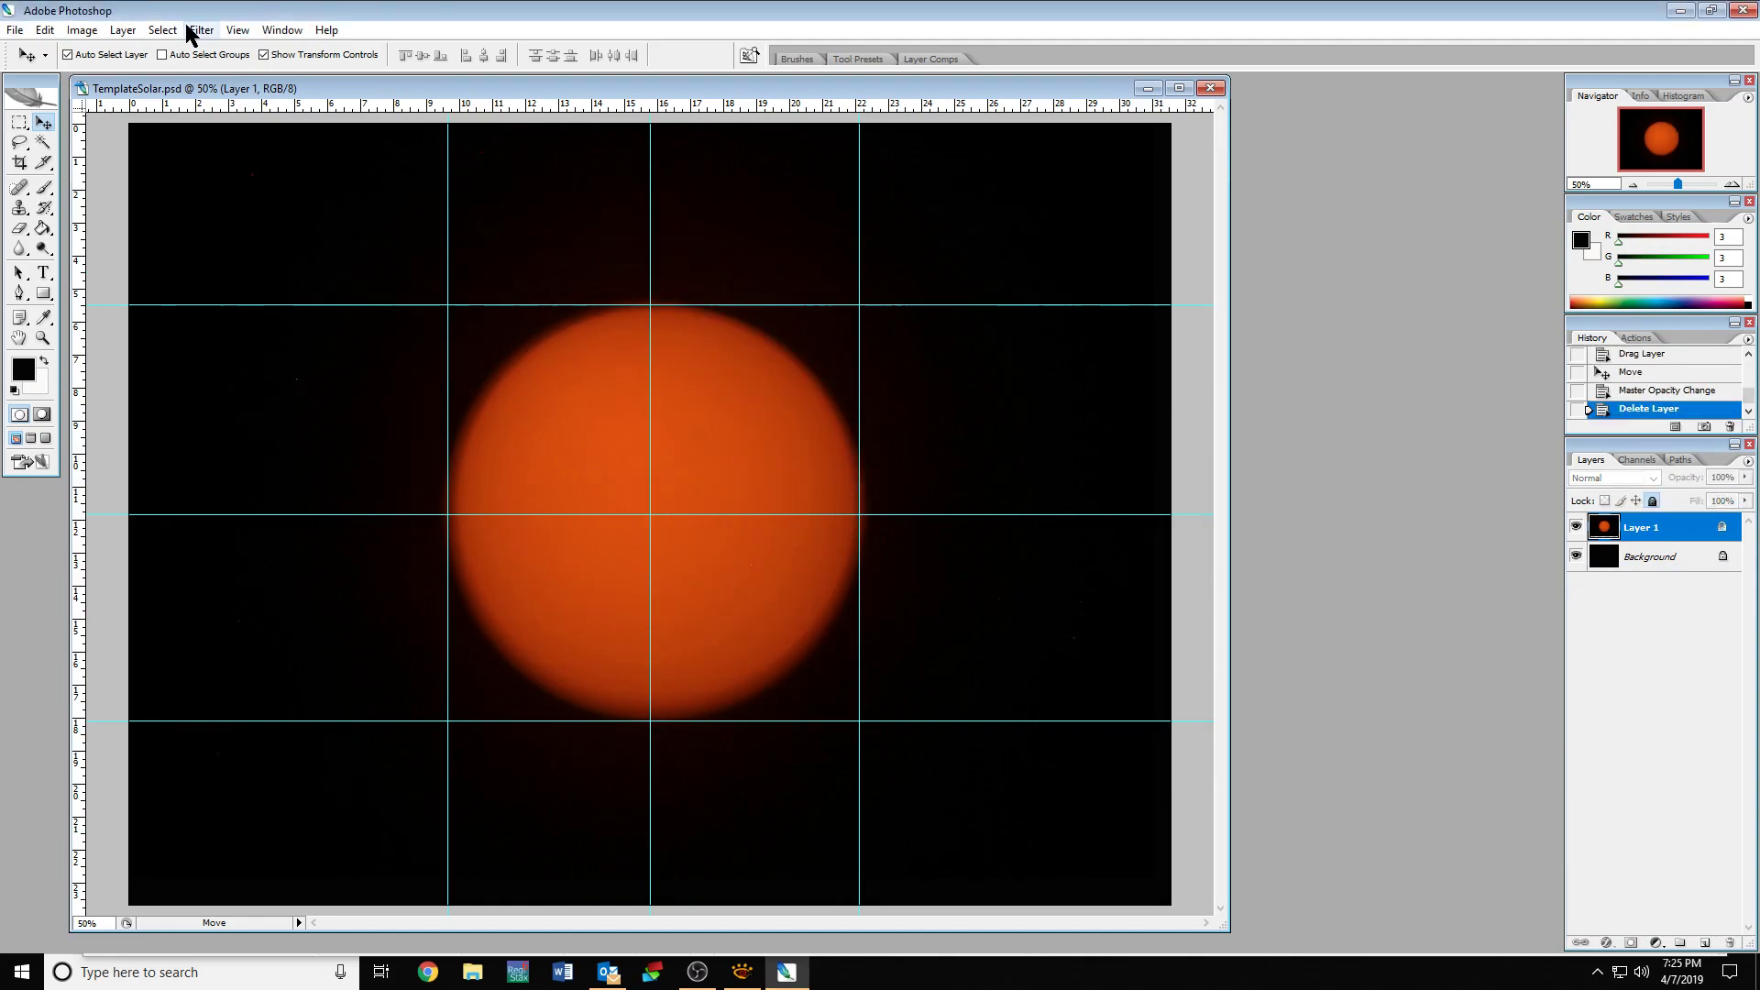
left_click(14, 30)
mouse_move(326, 30)
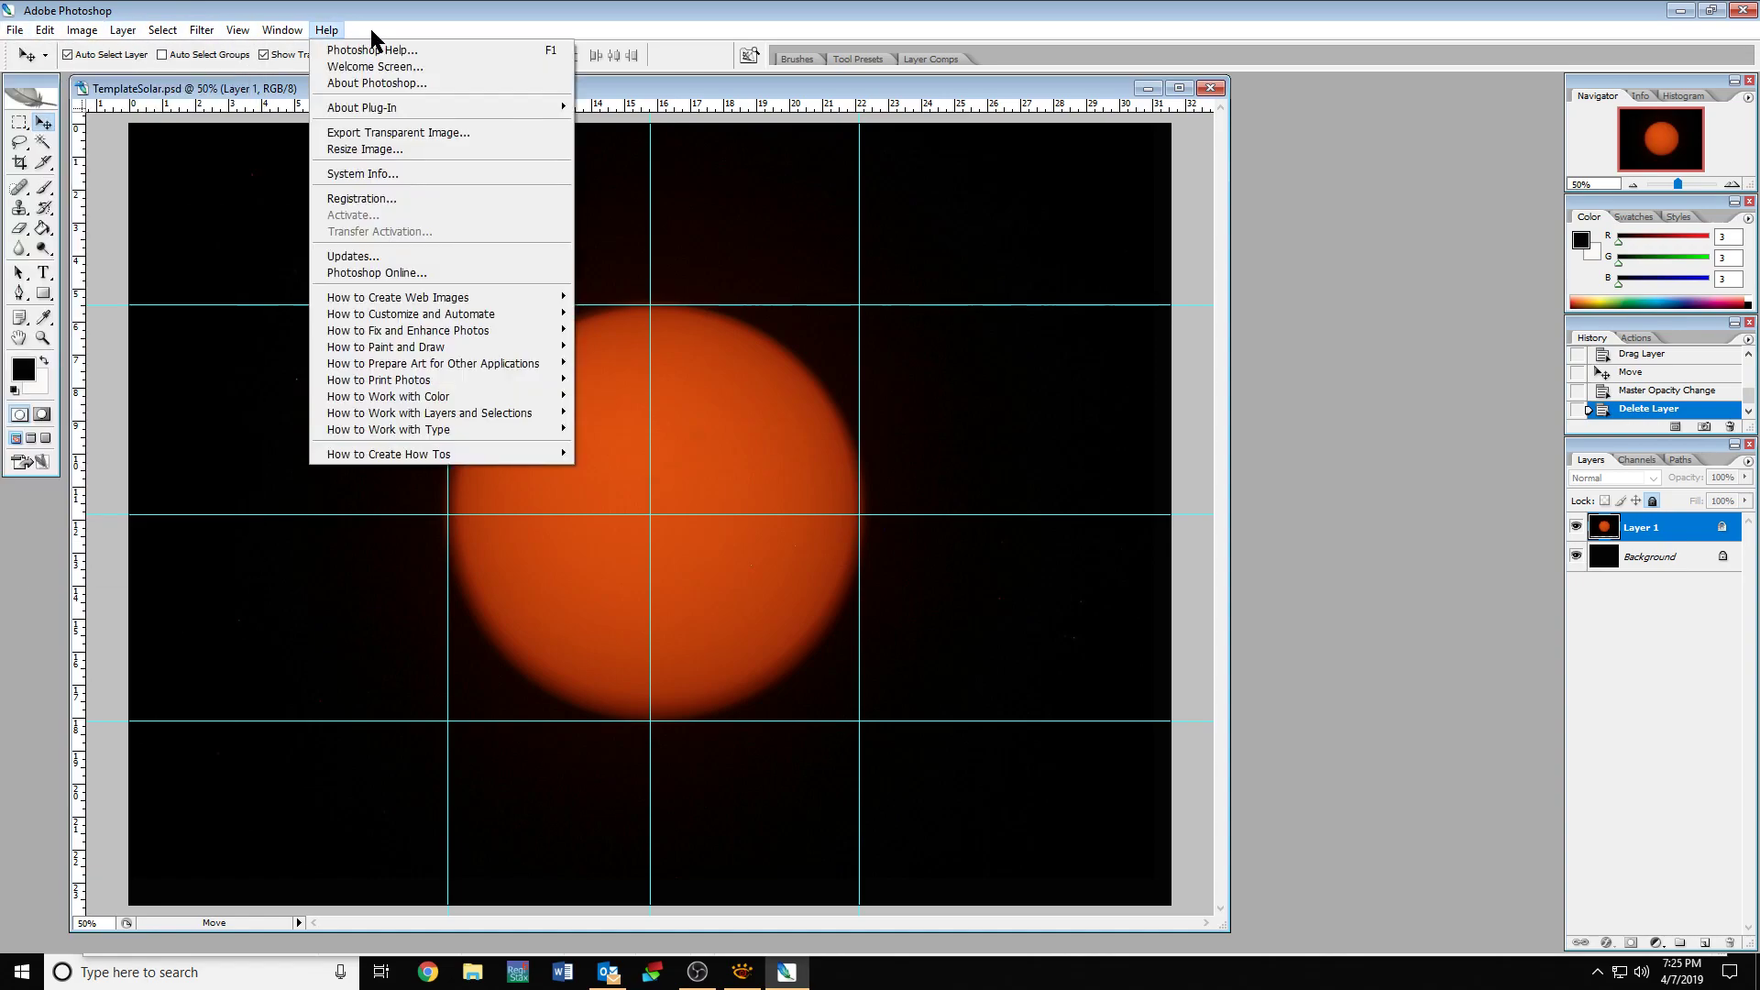
left_click(1325, 516)
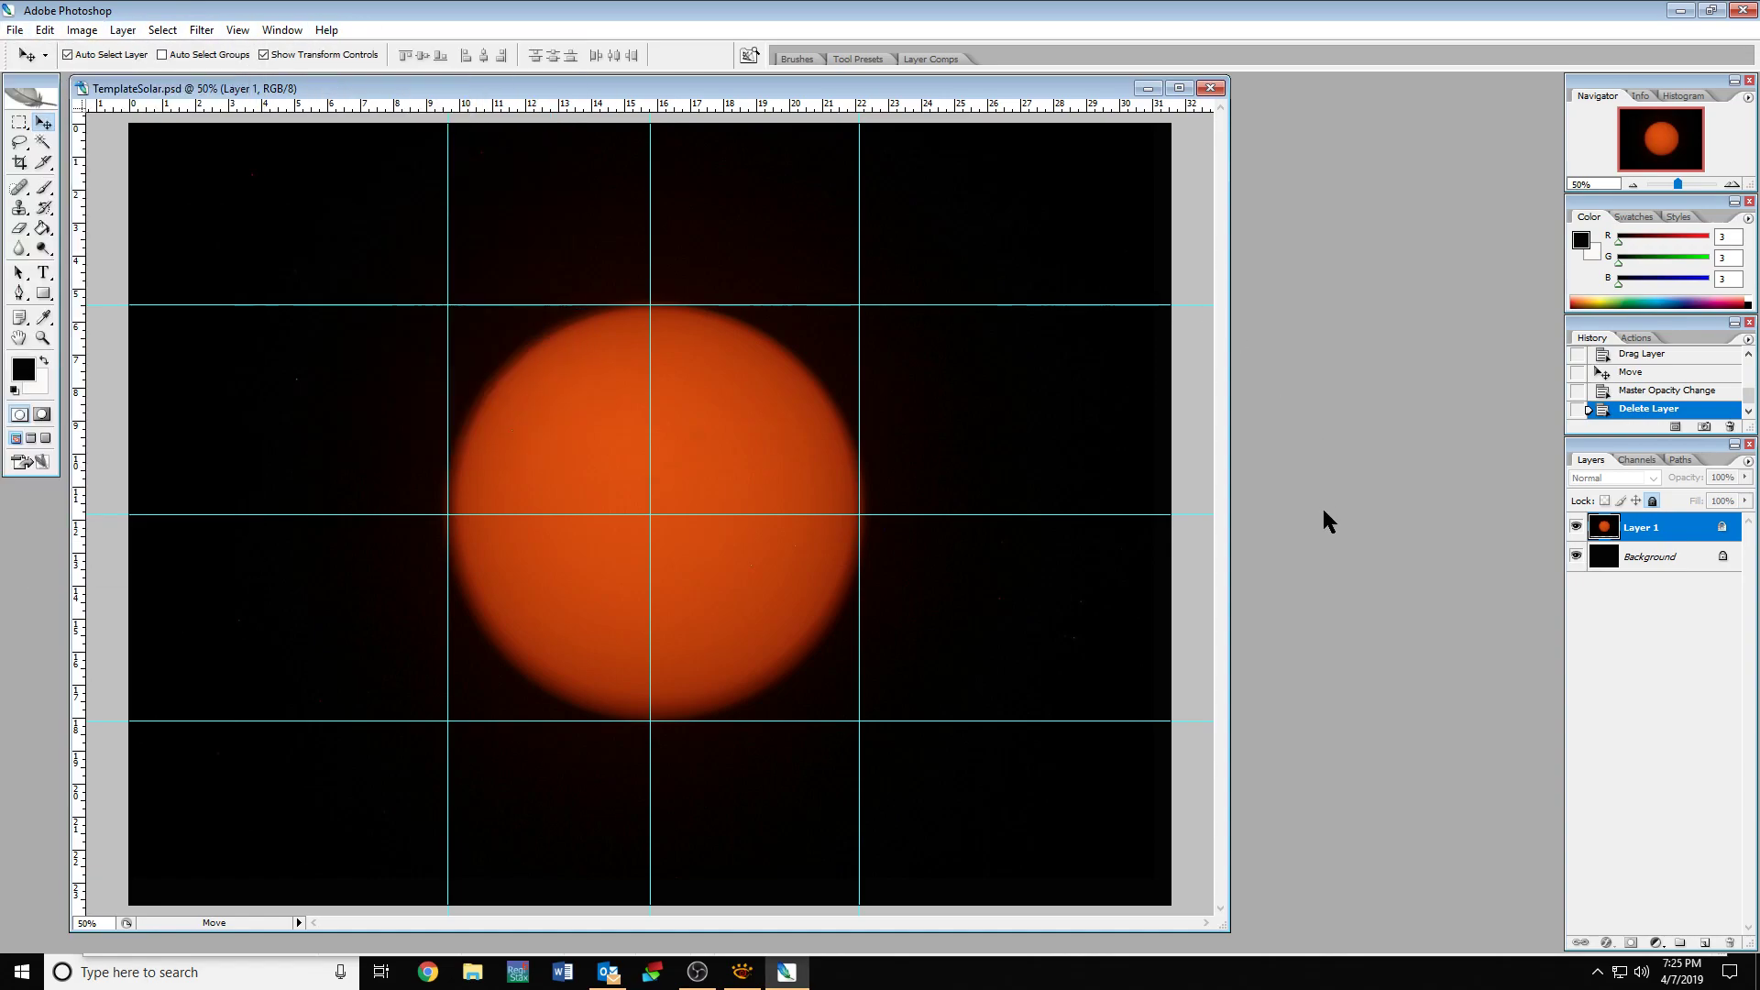
Switch to XnView and open Solar Ecliipse2017I-0044.JPG from the 4300-Solar Eclipse-20170821 folder in Adobe Photoshop CS2.
left_click(743, 973)
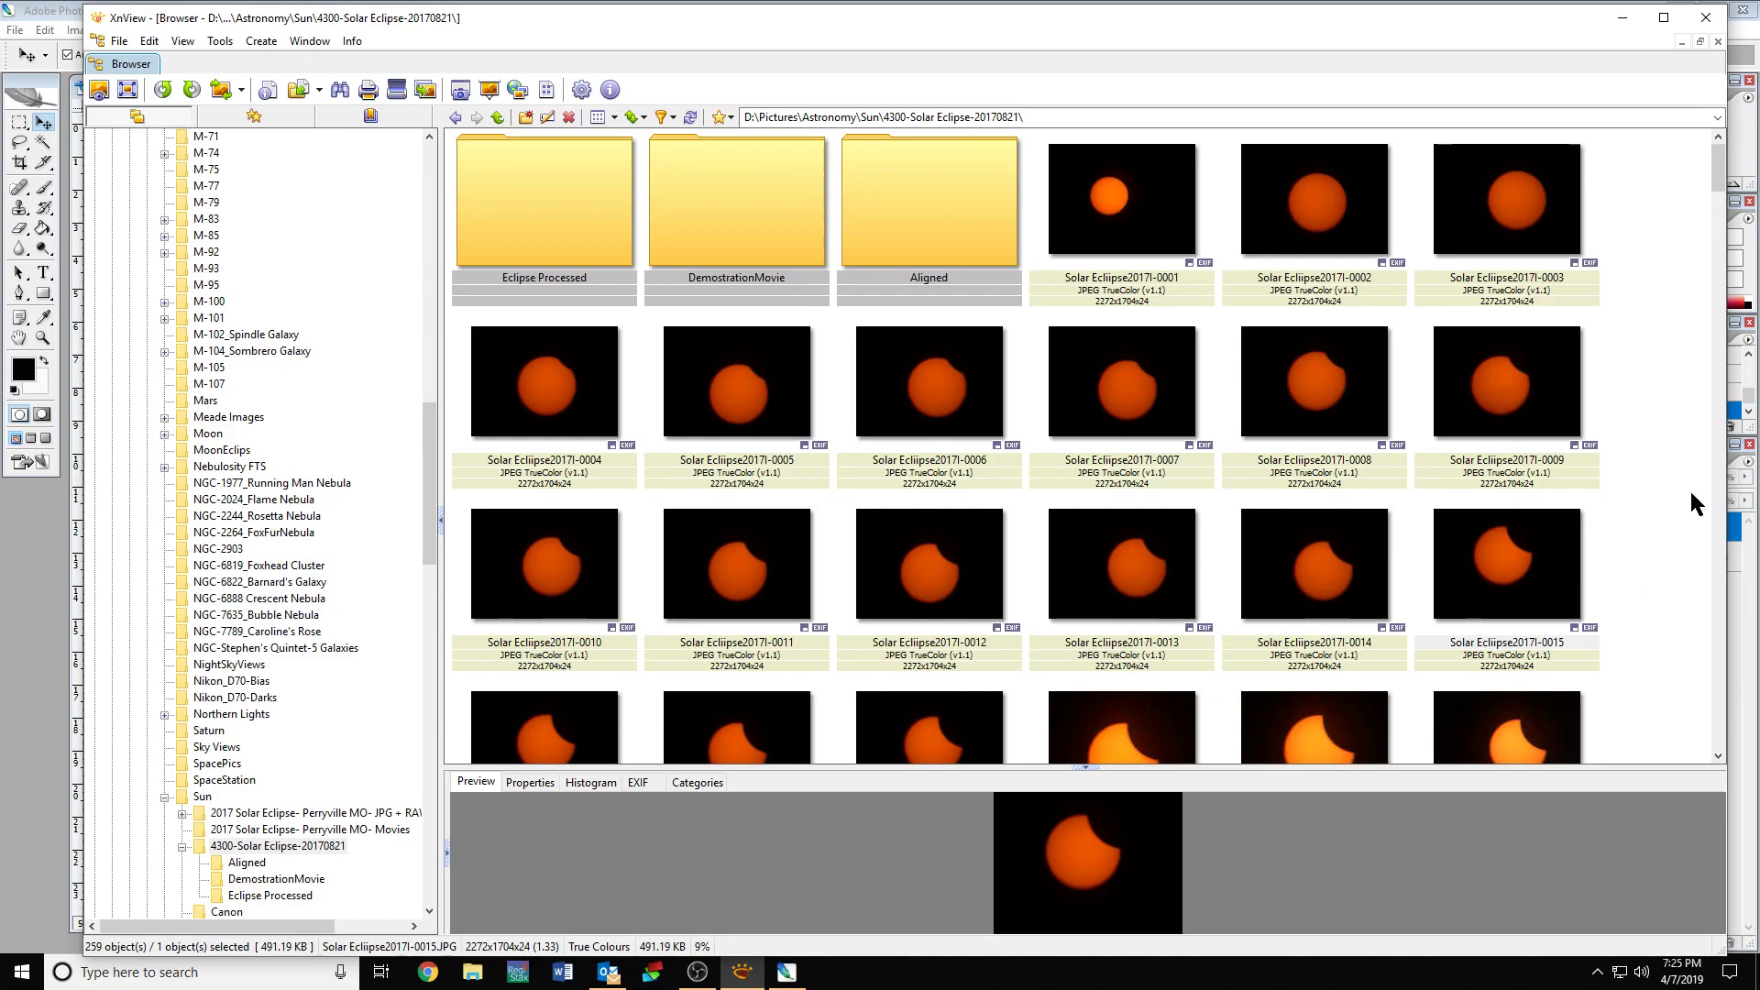
left_click_drag(1714, 162, 1721, 240)
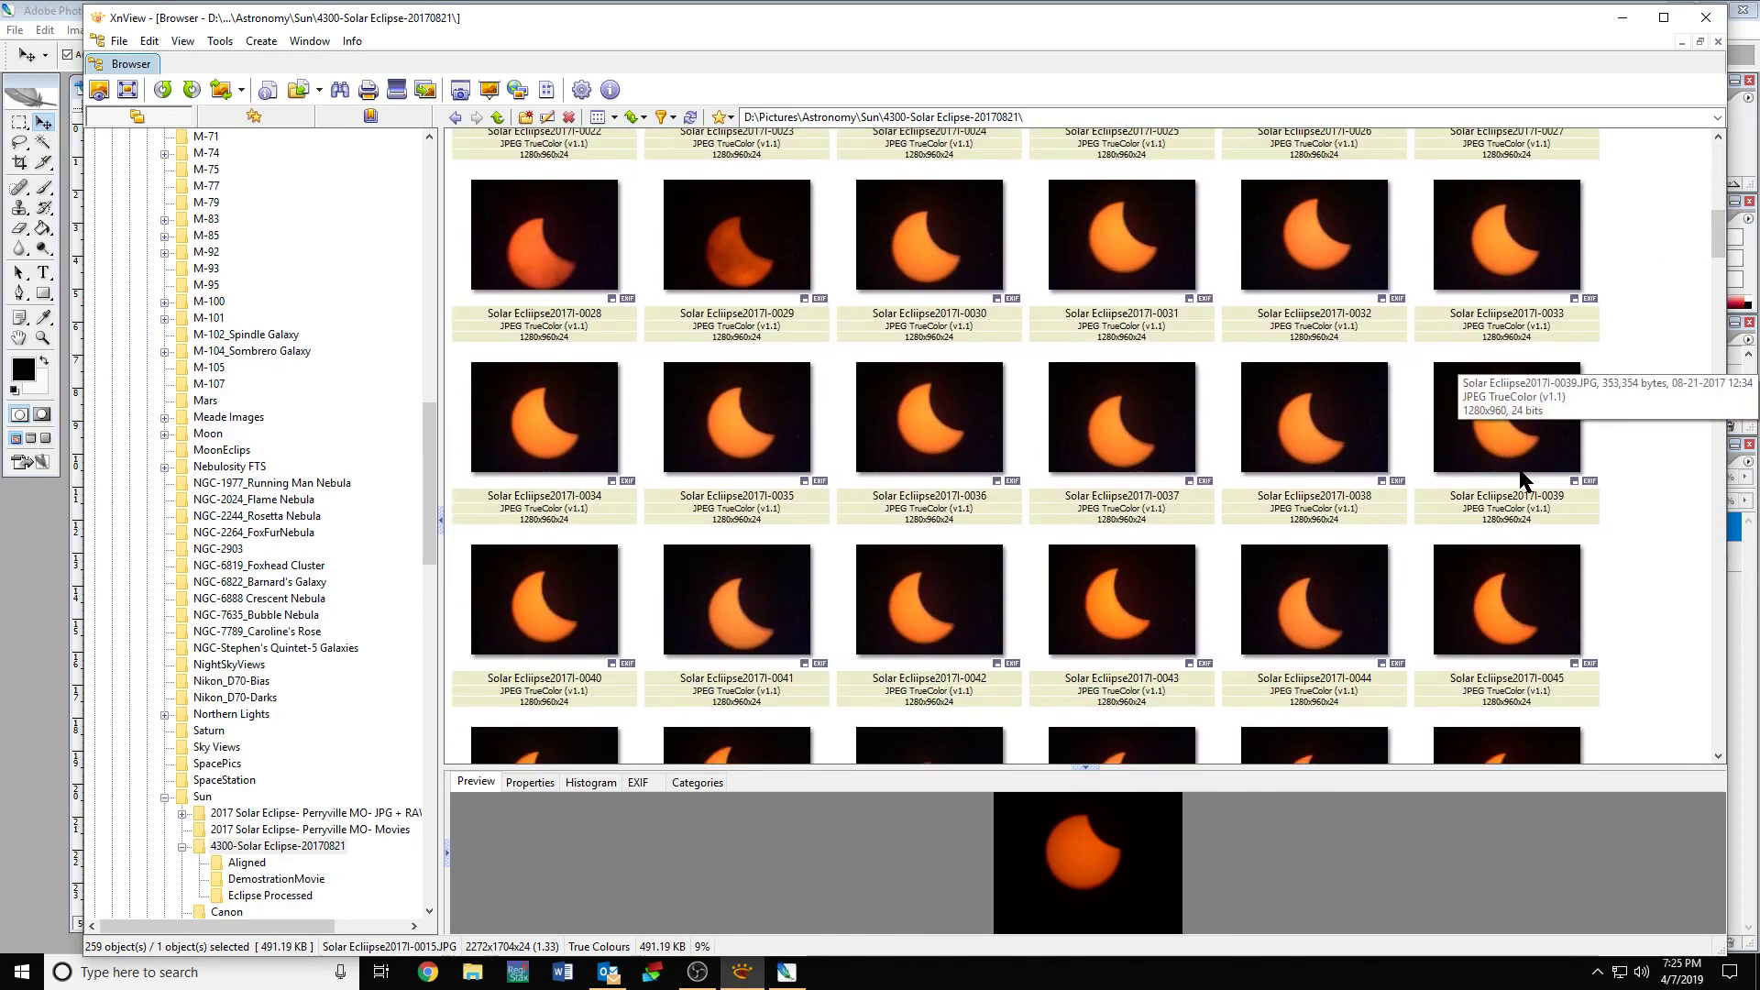
left_click(1317, 612)
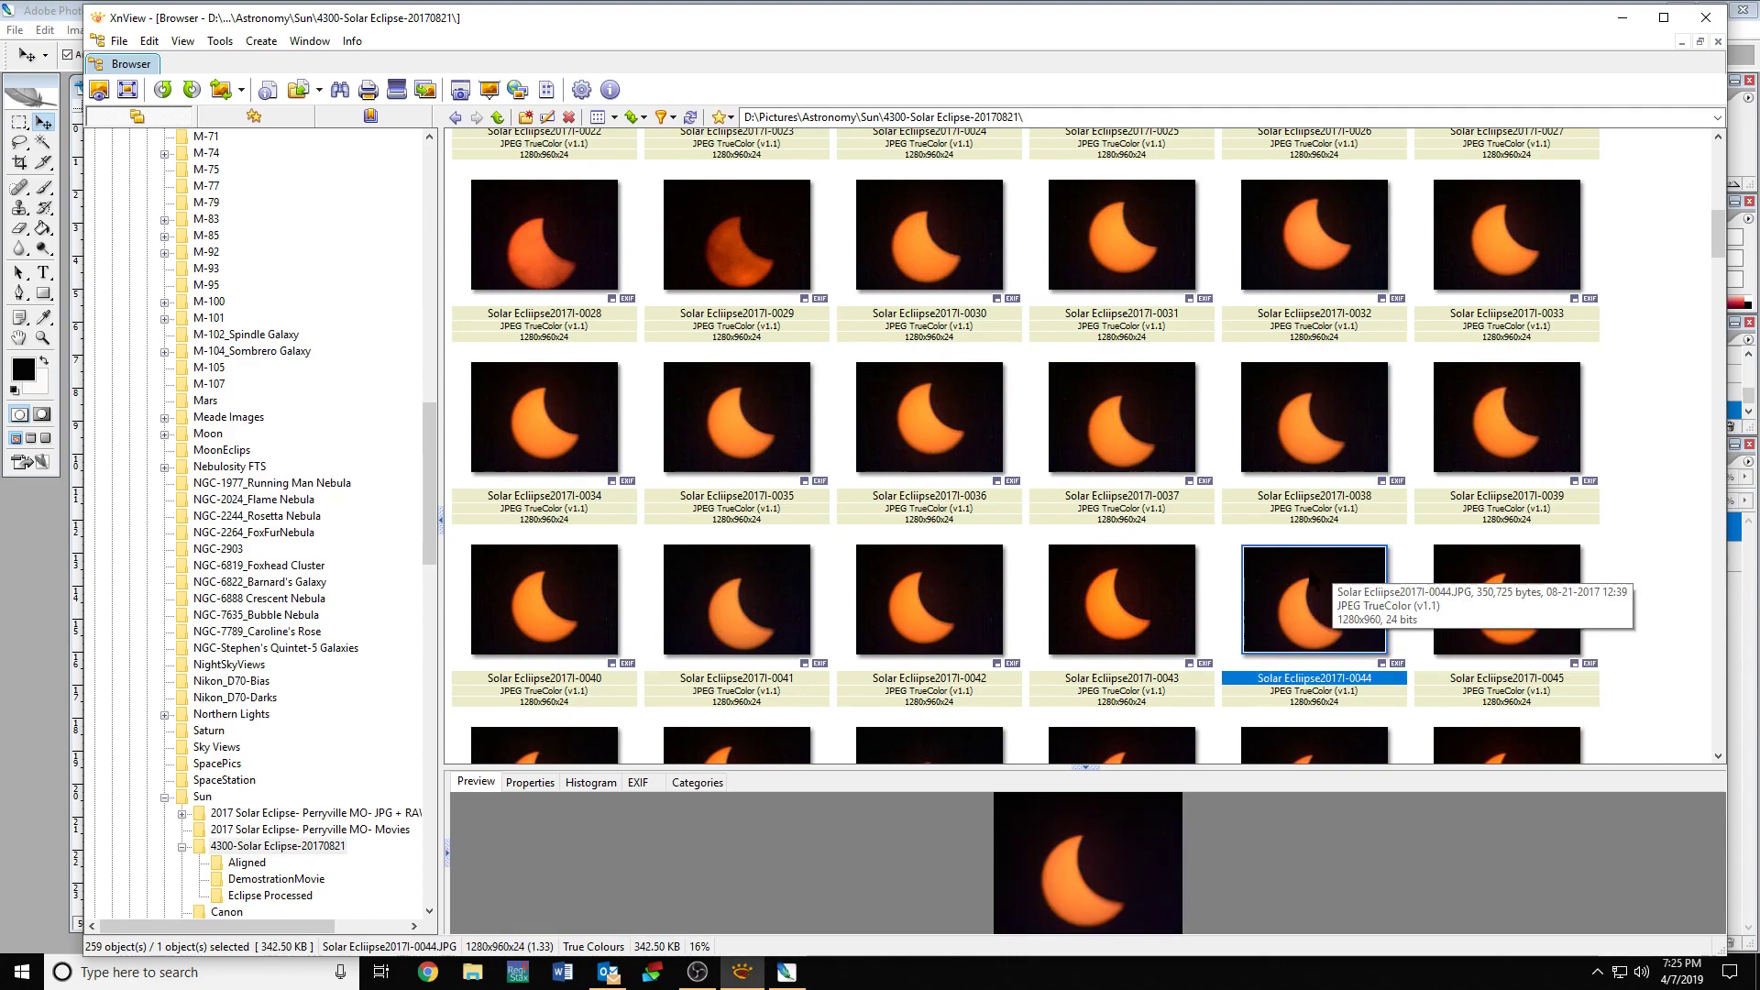
right_click(1297, 600)
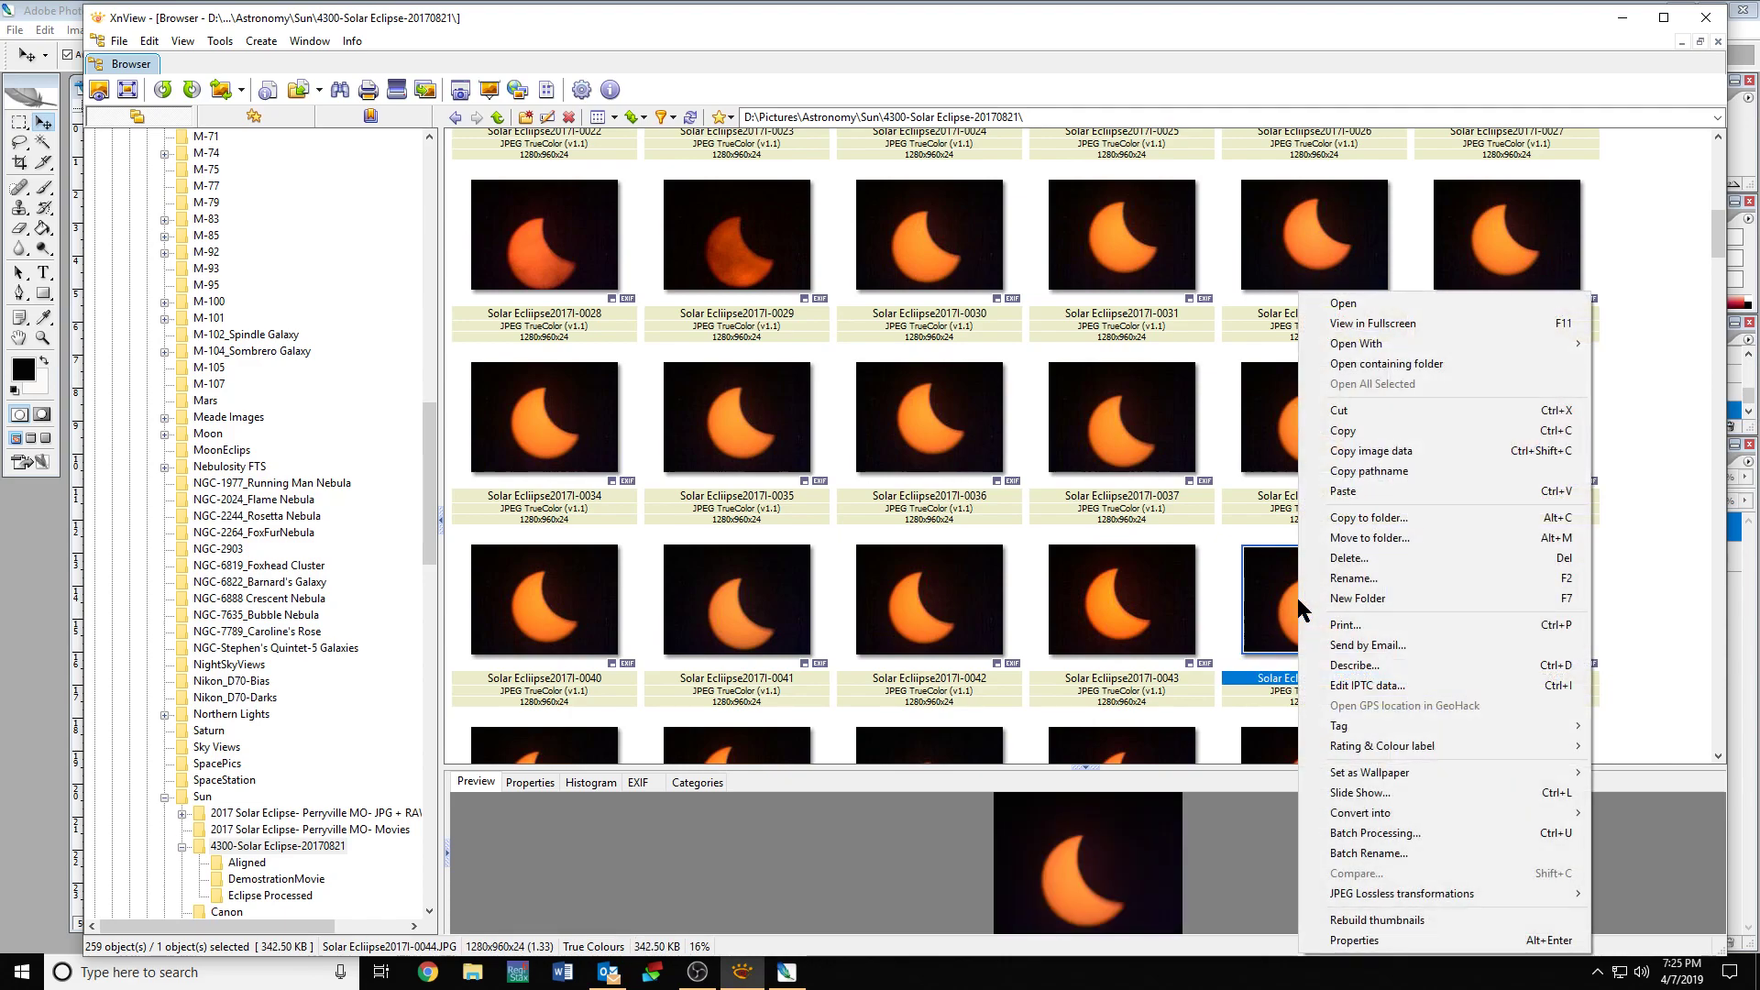
mouse_move(1366, 351)
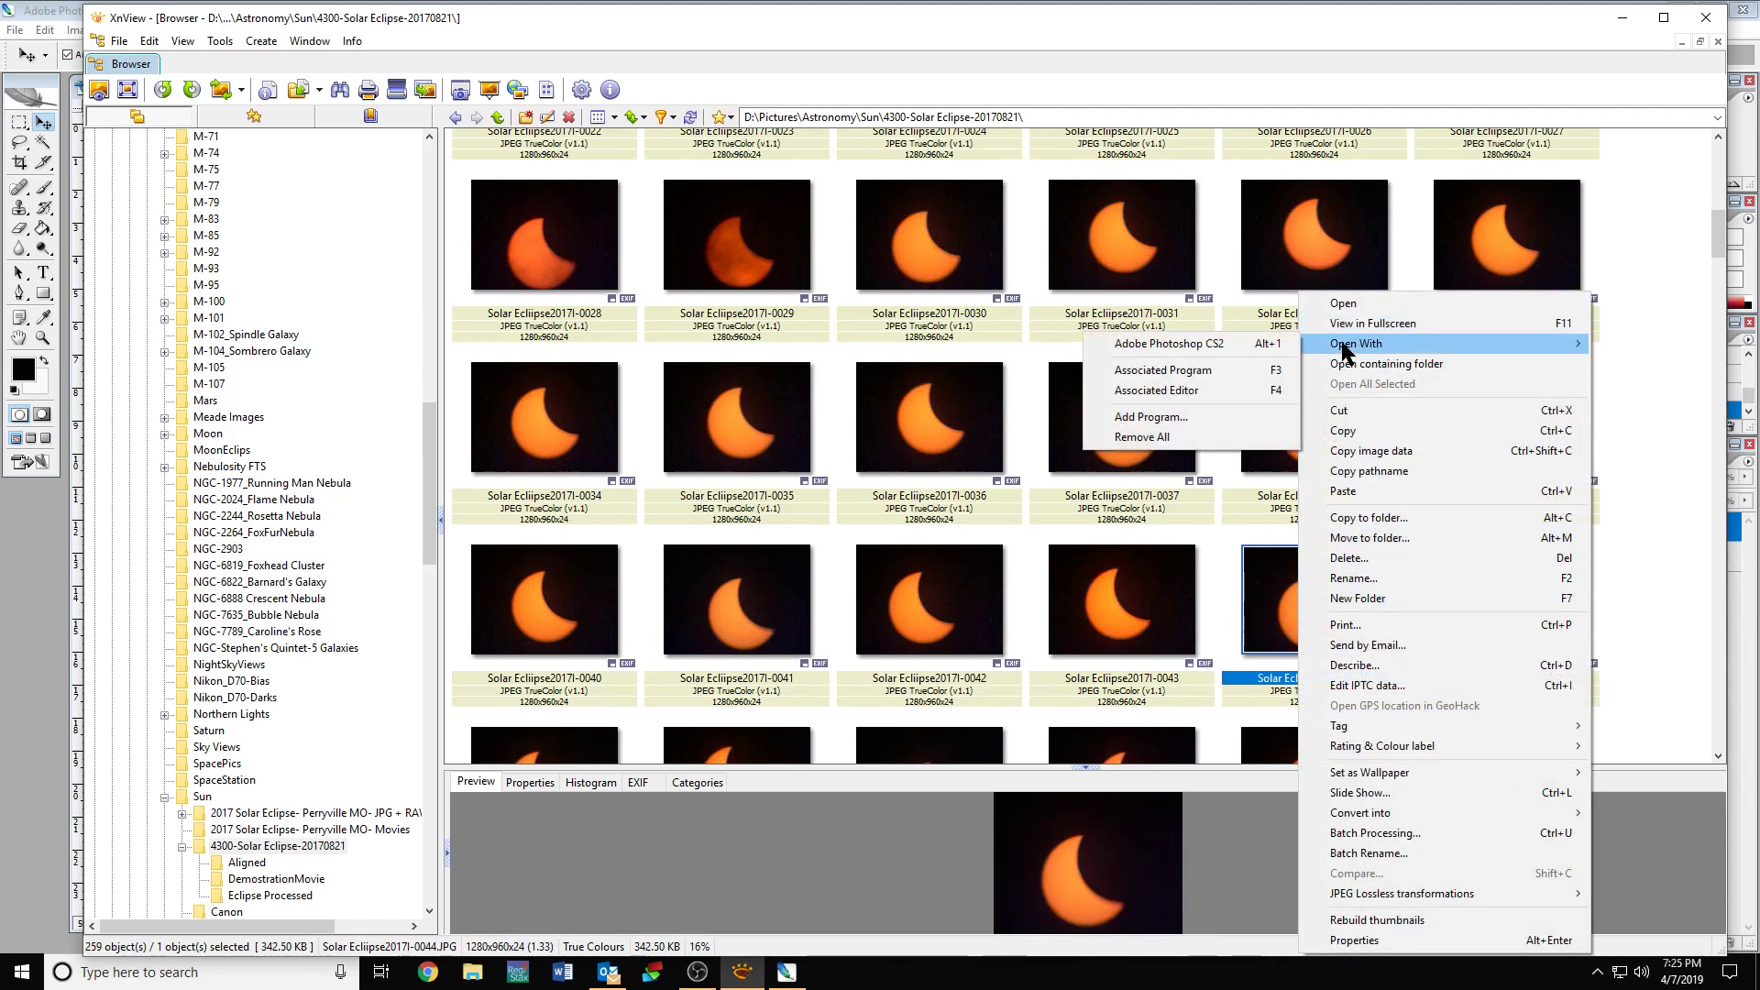
left_click(1170, 342)
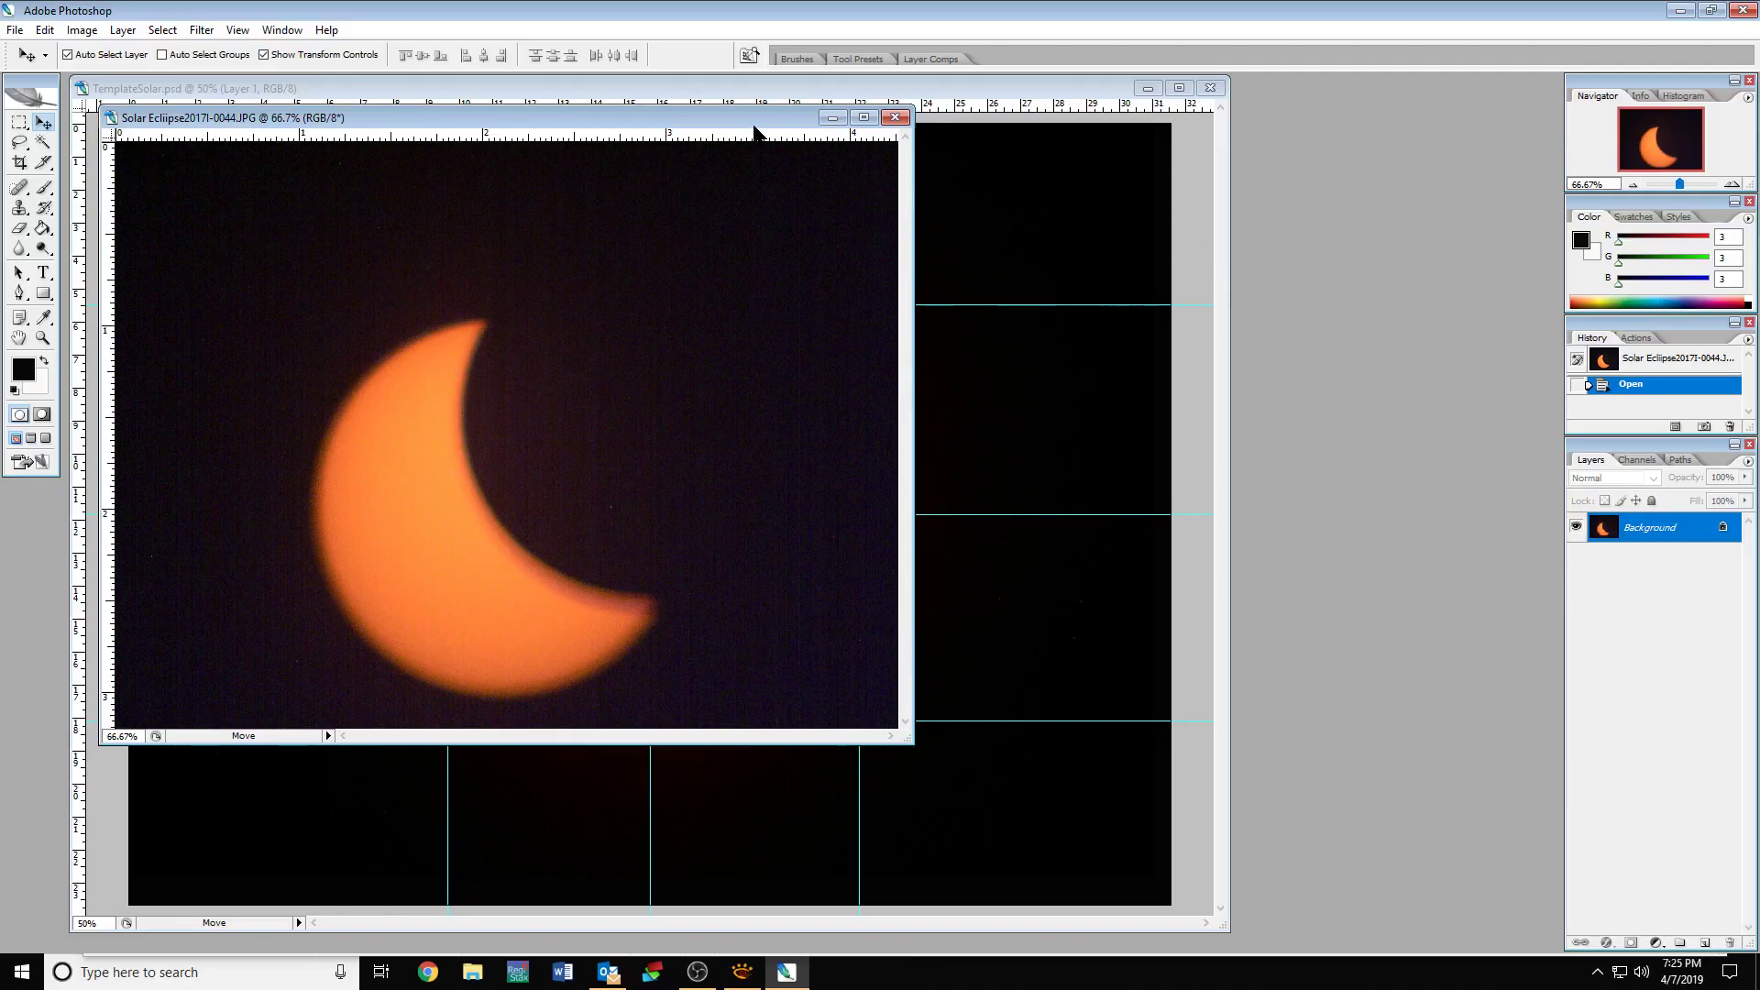
Copy the 0044 eclipse photo into TemplateSolar as a new layer and close the source photo.
left_click_drag(576, 139, 1040, 157)
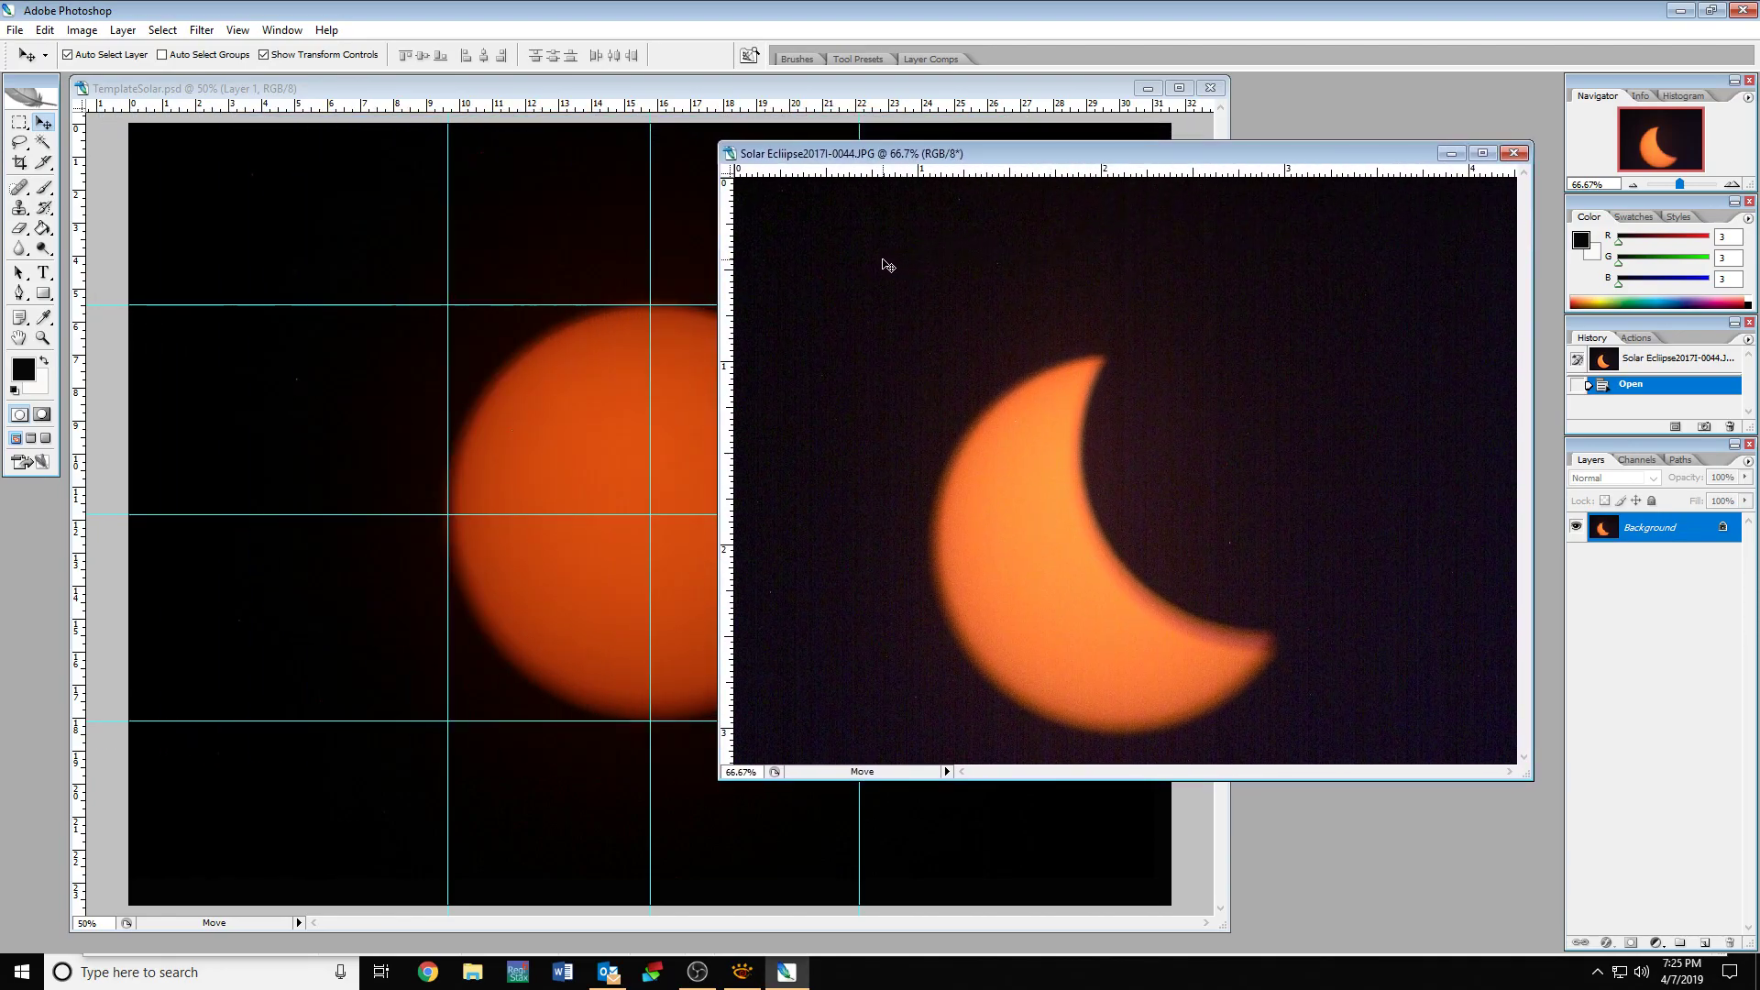
left_click_drag(888, 265, 585, 256)
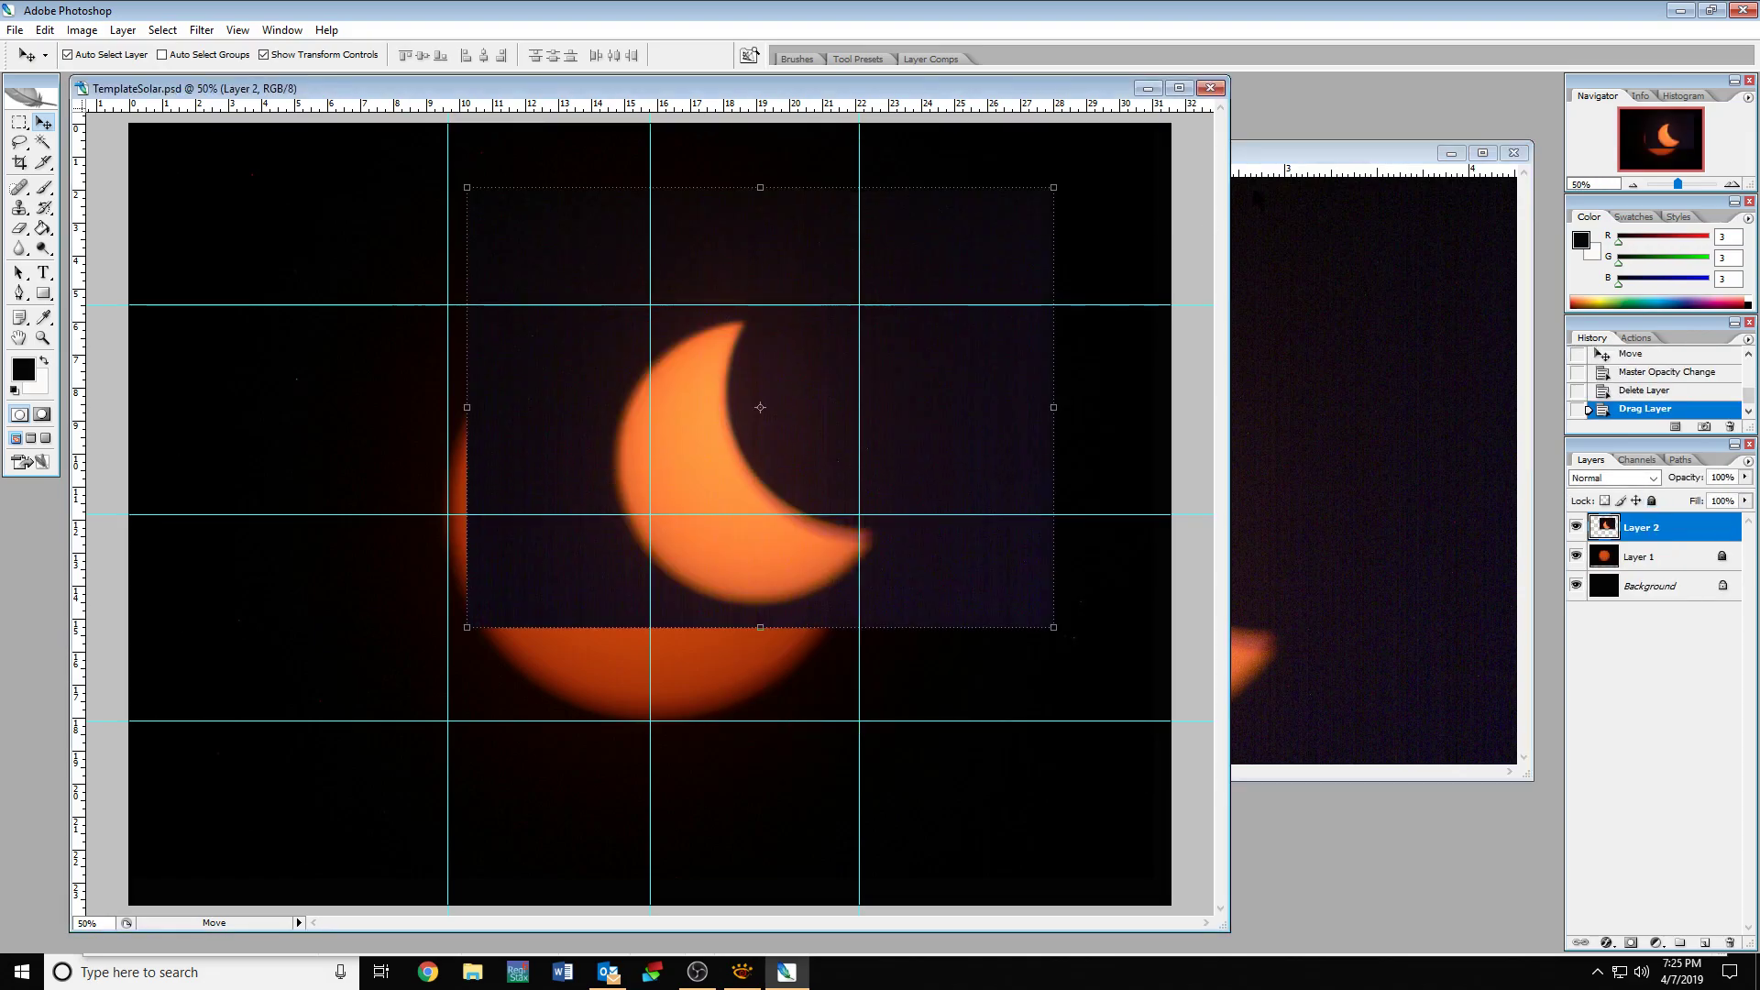
left_click(1307, 151)
left_click(1514, 152)
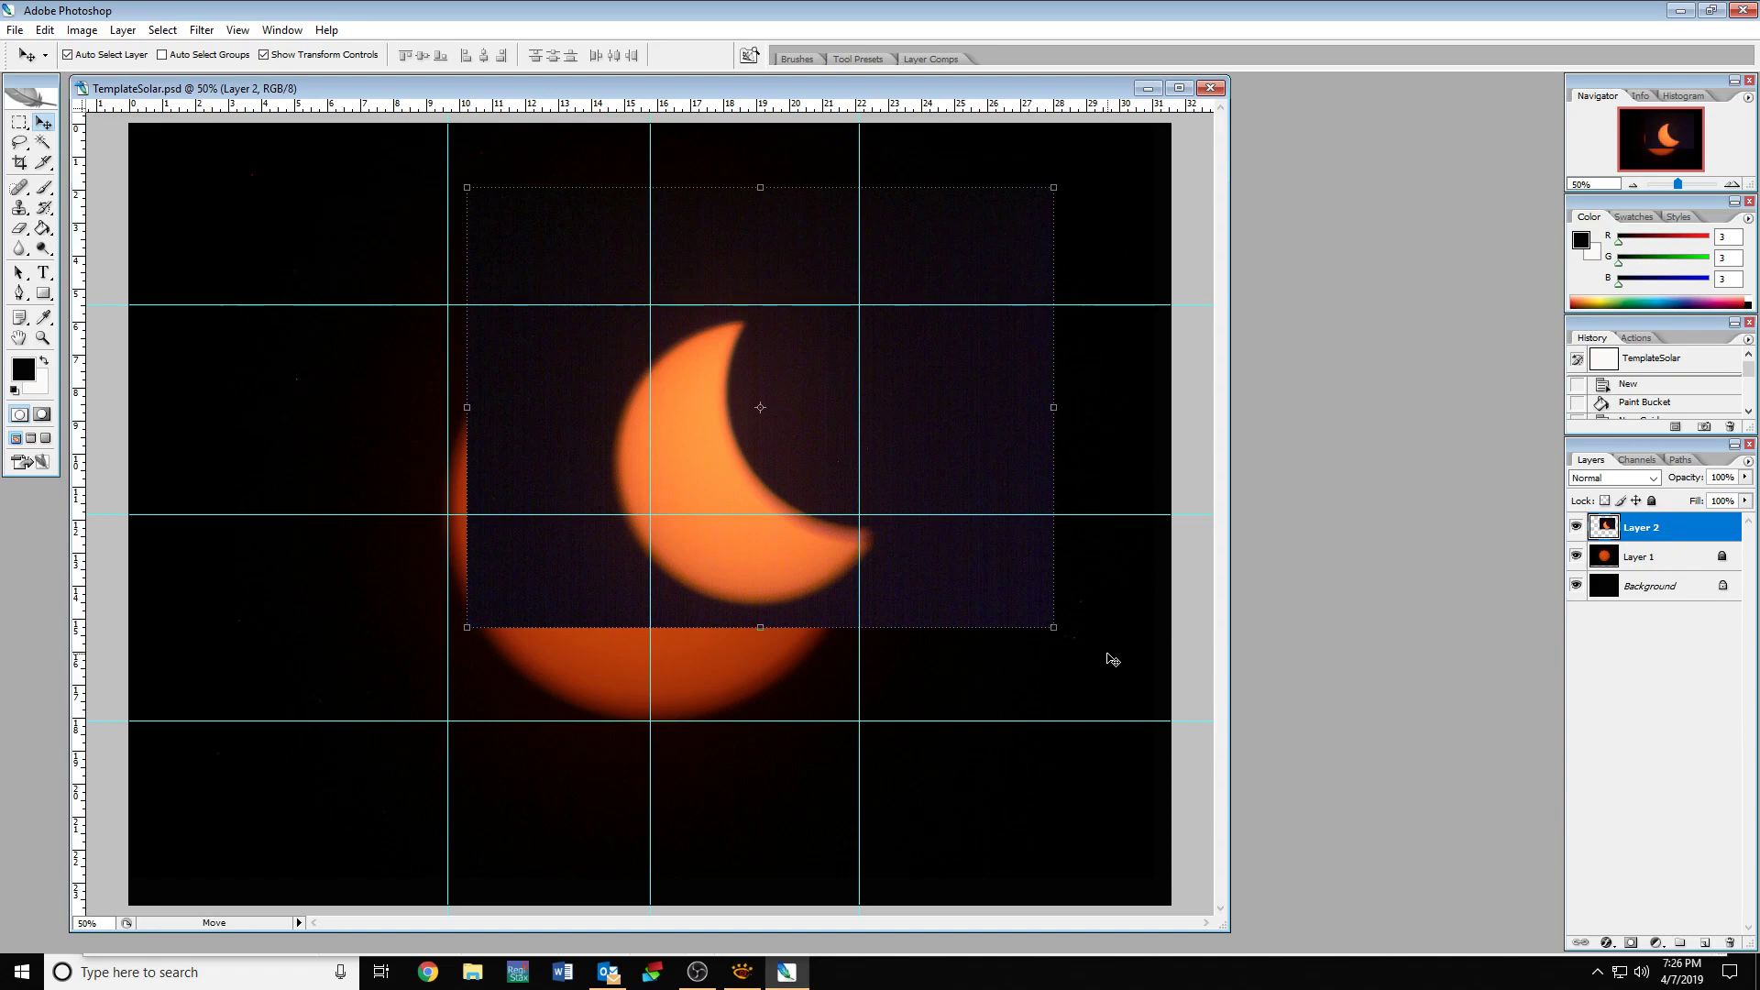
Darken Layer 2 with a Curves adjustment on the RGB channel, using a point at input 15 and output 31.
left_click(81, 31)
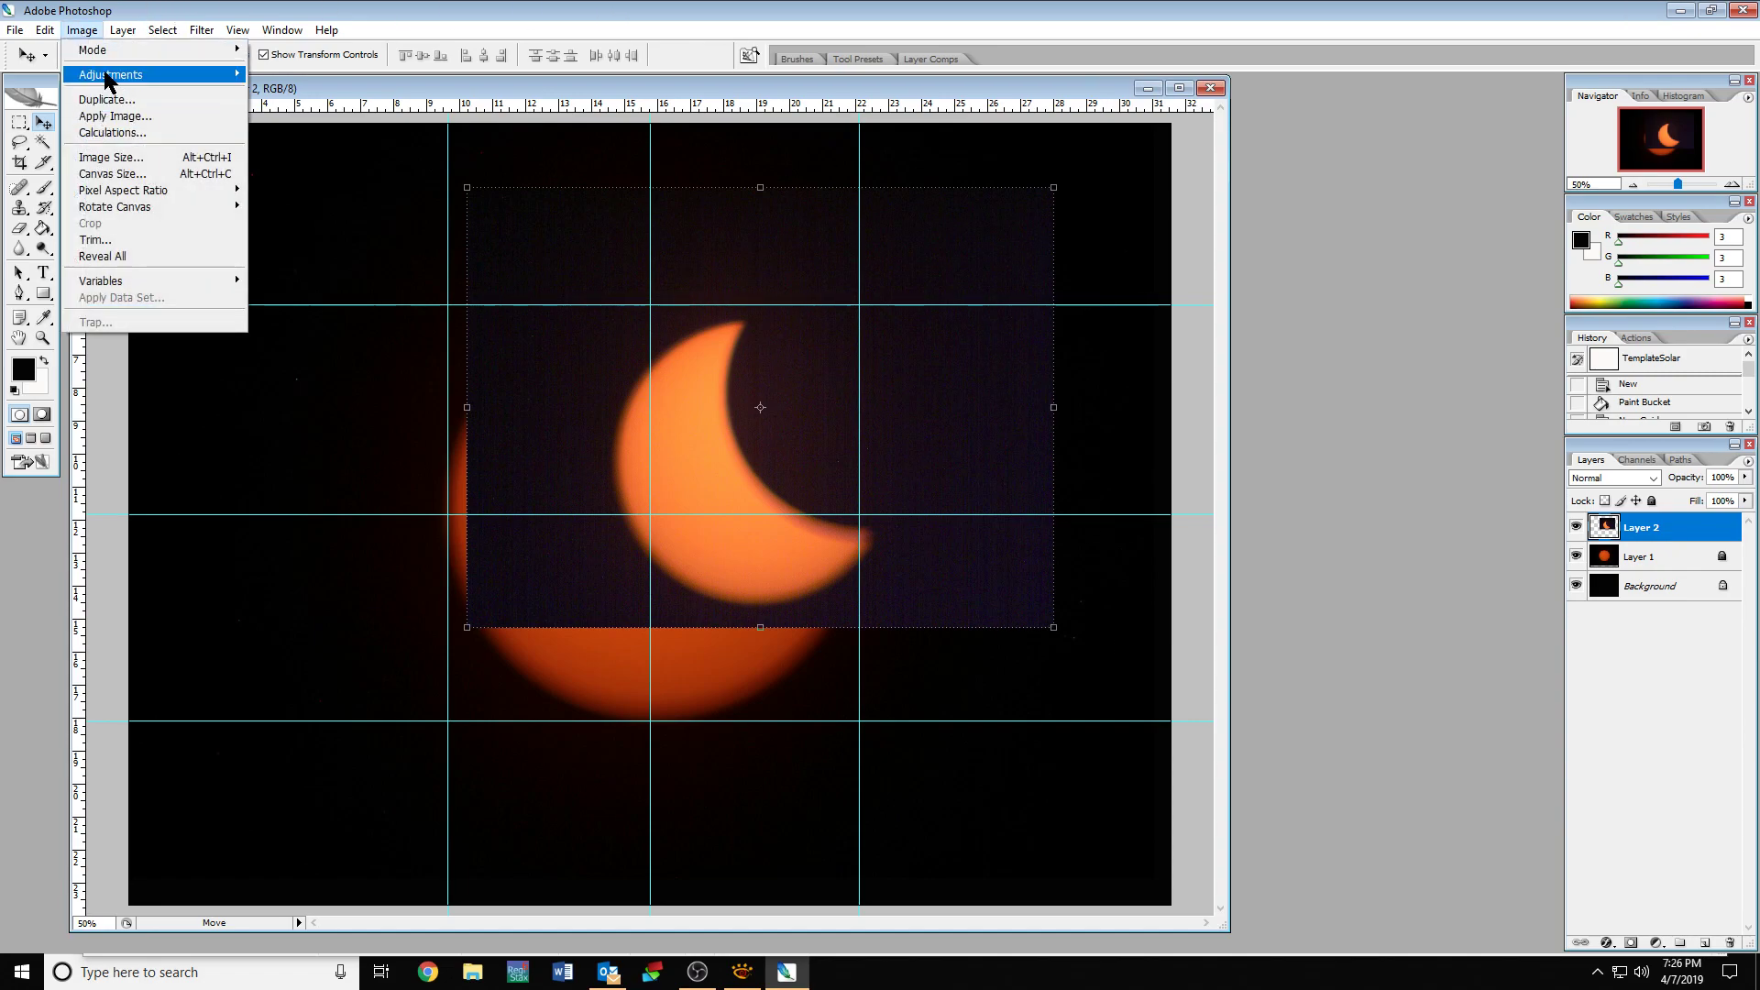
mouse_move(183, 81)
left_click(431, 141)
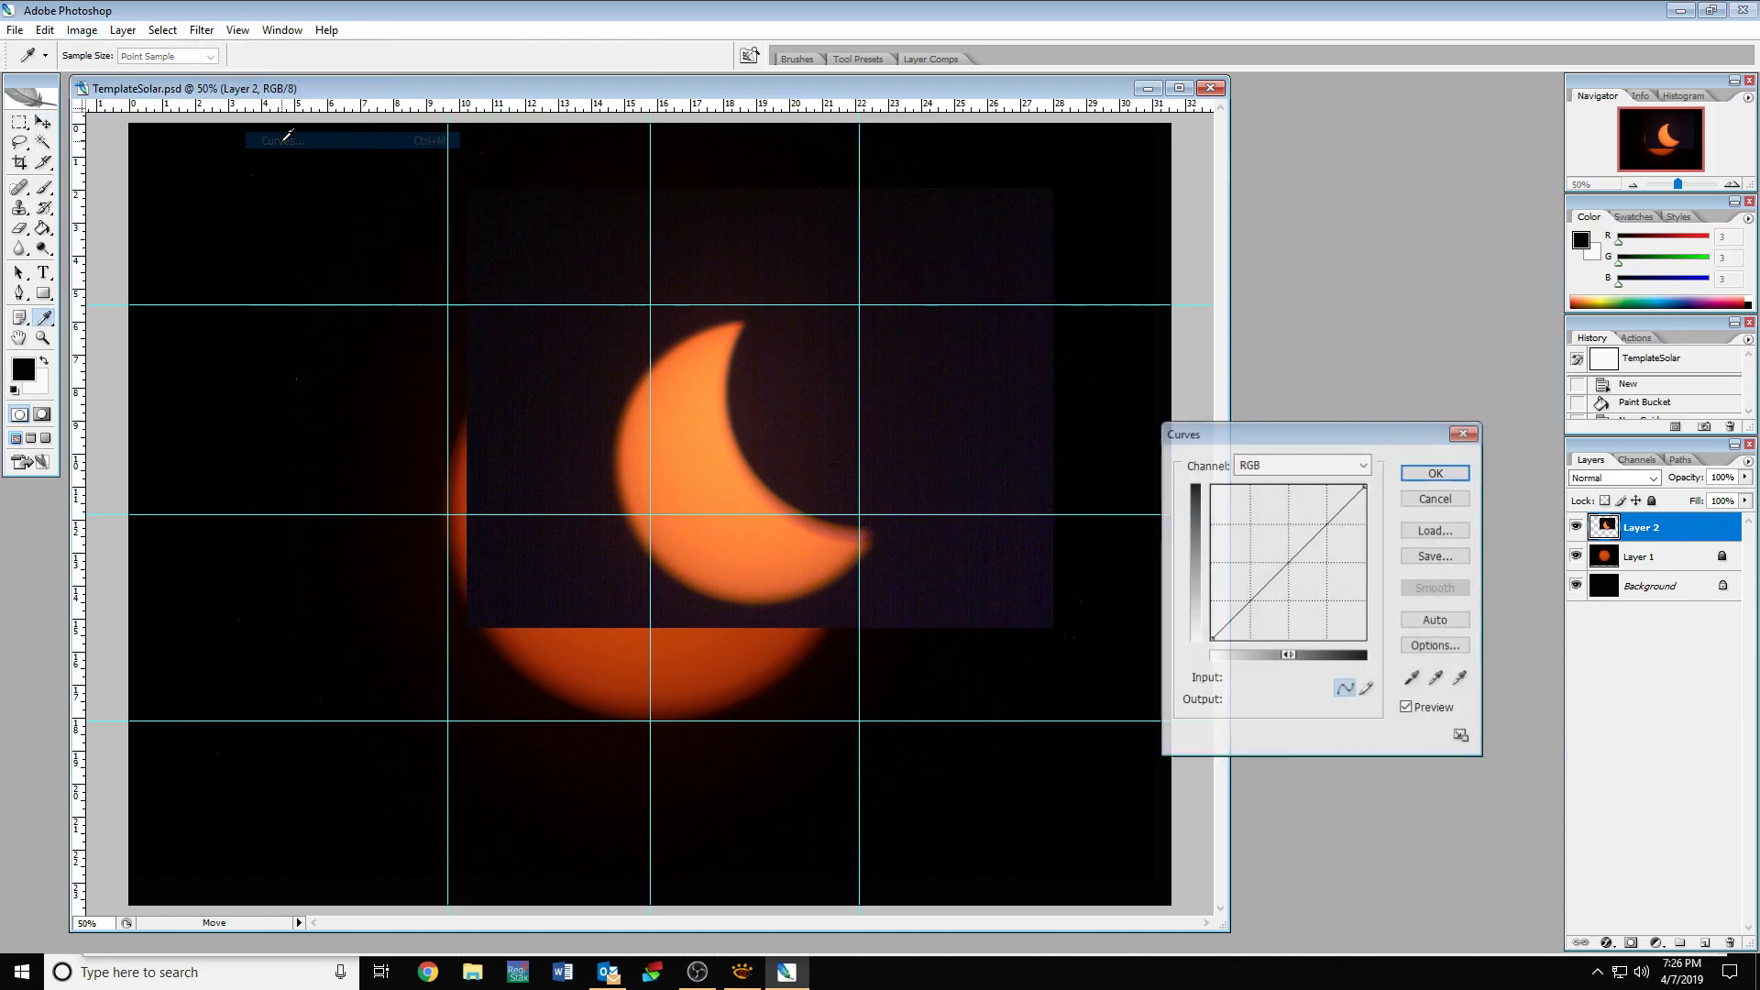
left_click_drag(1249, 602, 1235, 593)
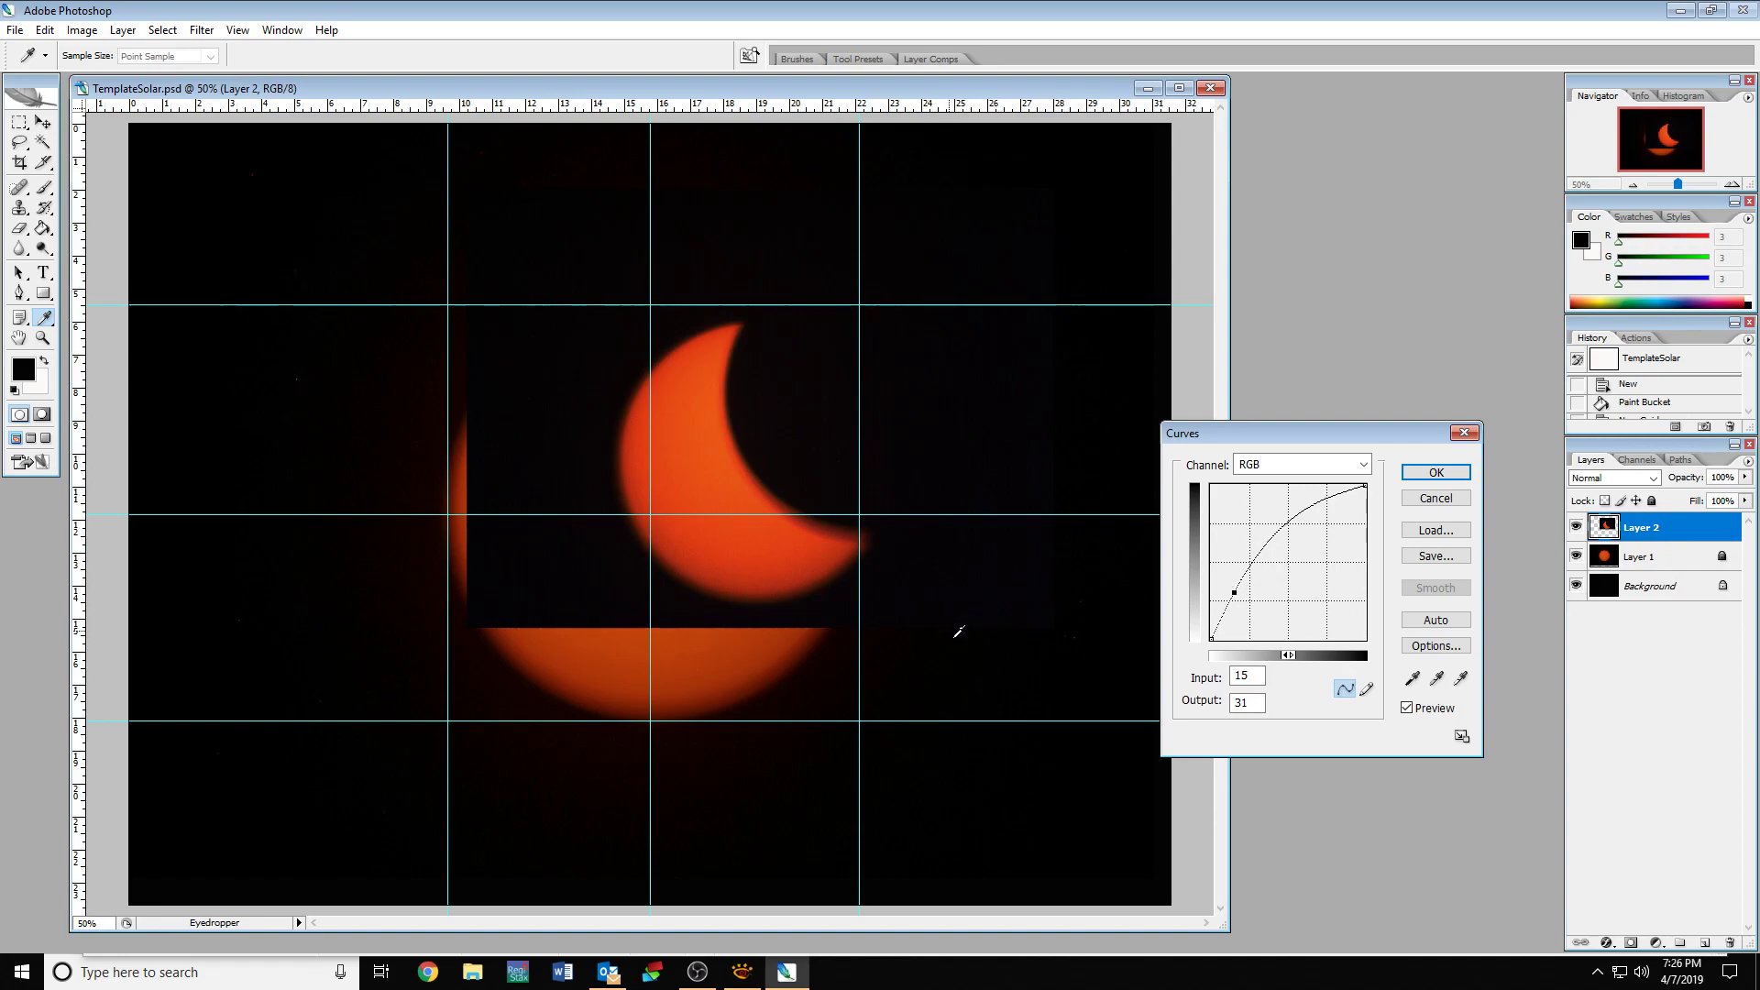
left_click(1435, 473)
key("v")
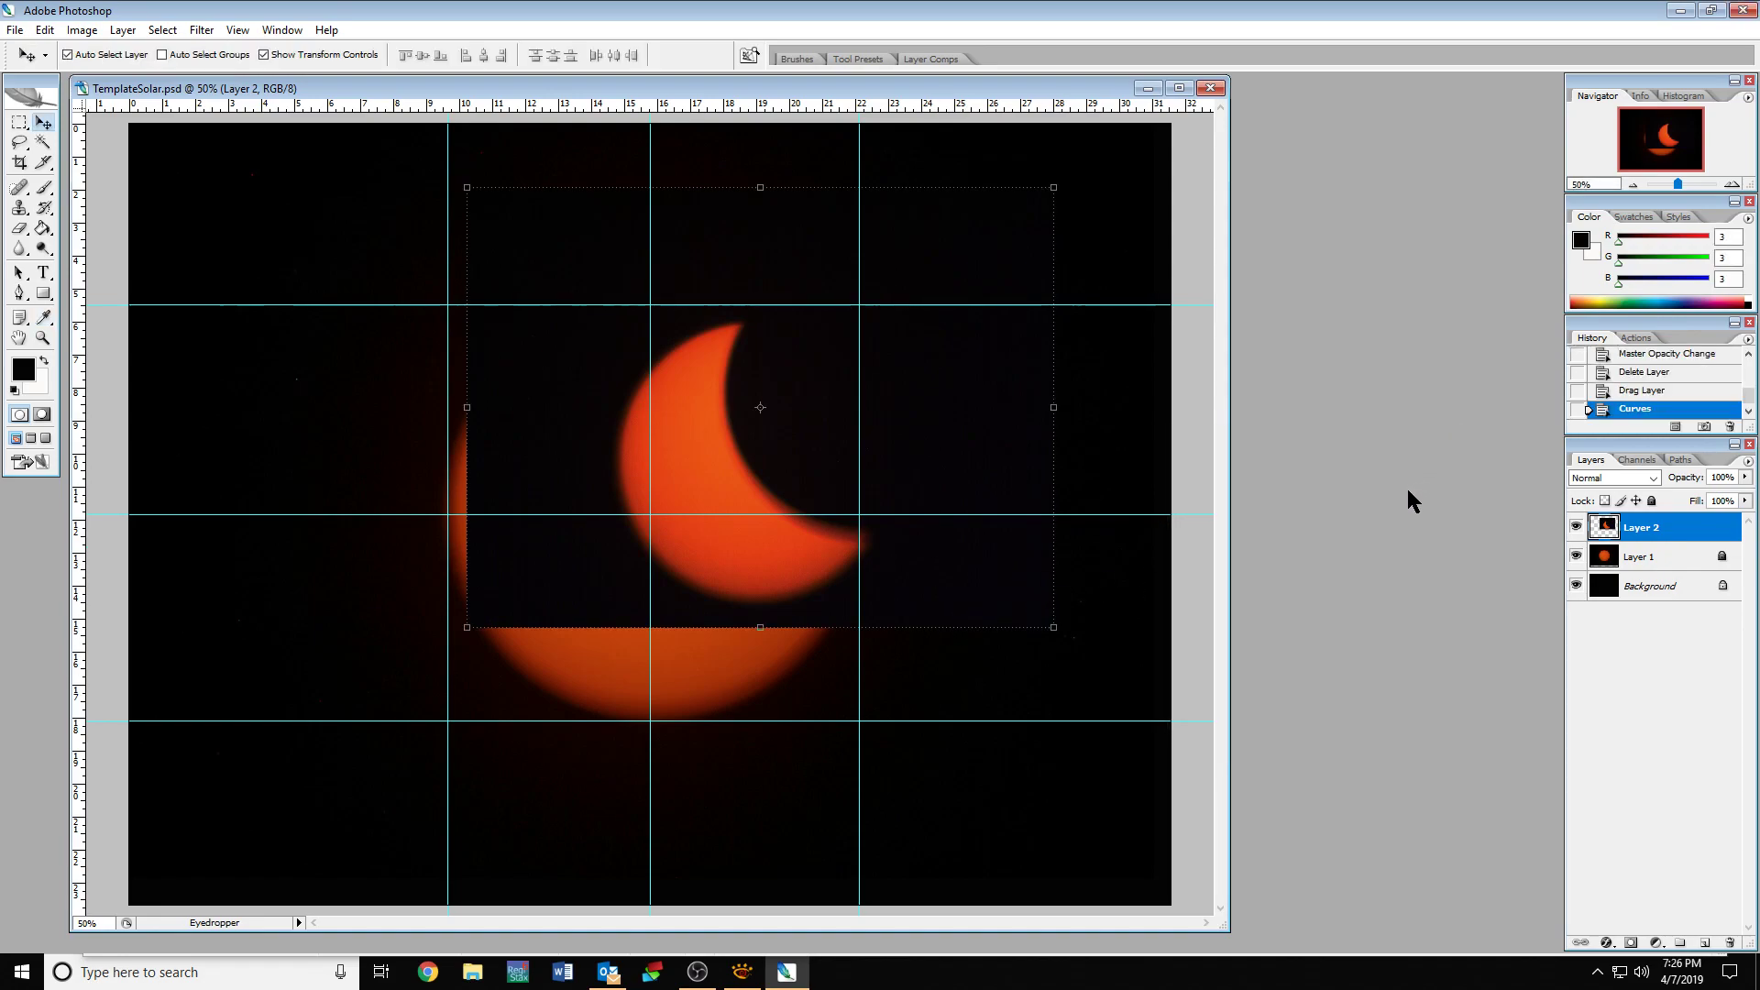
Scale Layer 2 proportionally to 148.3%, fit the crescent's outer edge to the template guides, and apply the transformation.
left_click_drag(987, 480, 909, 507)
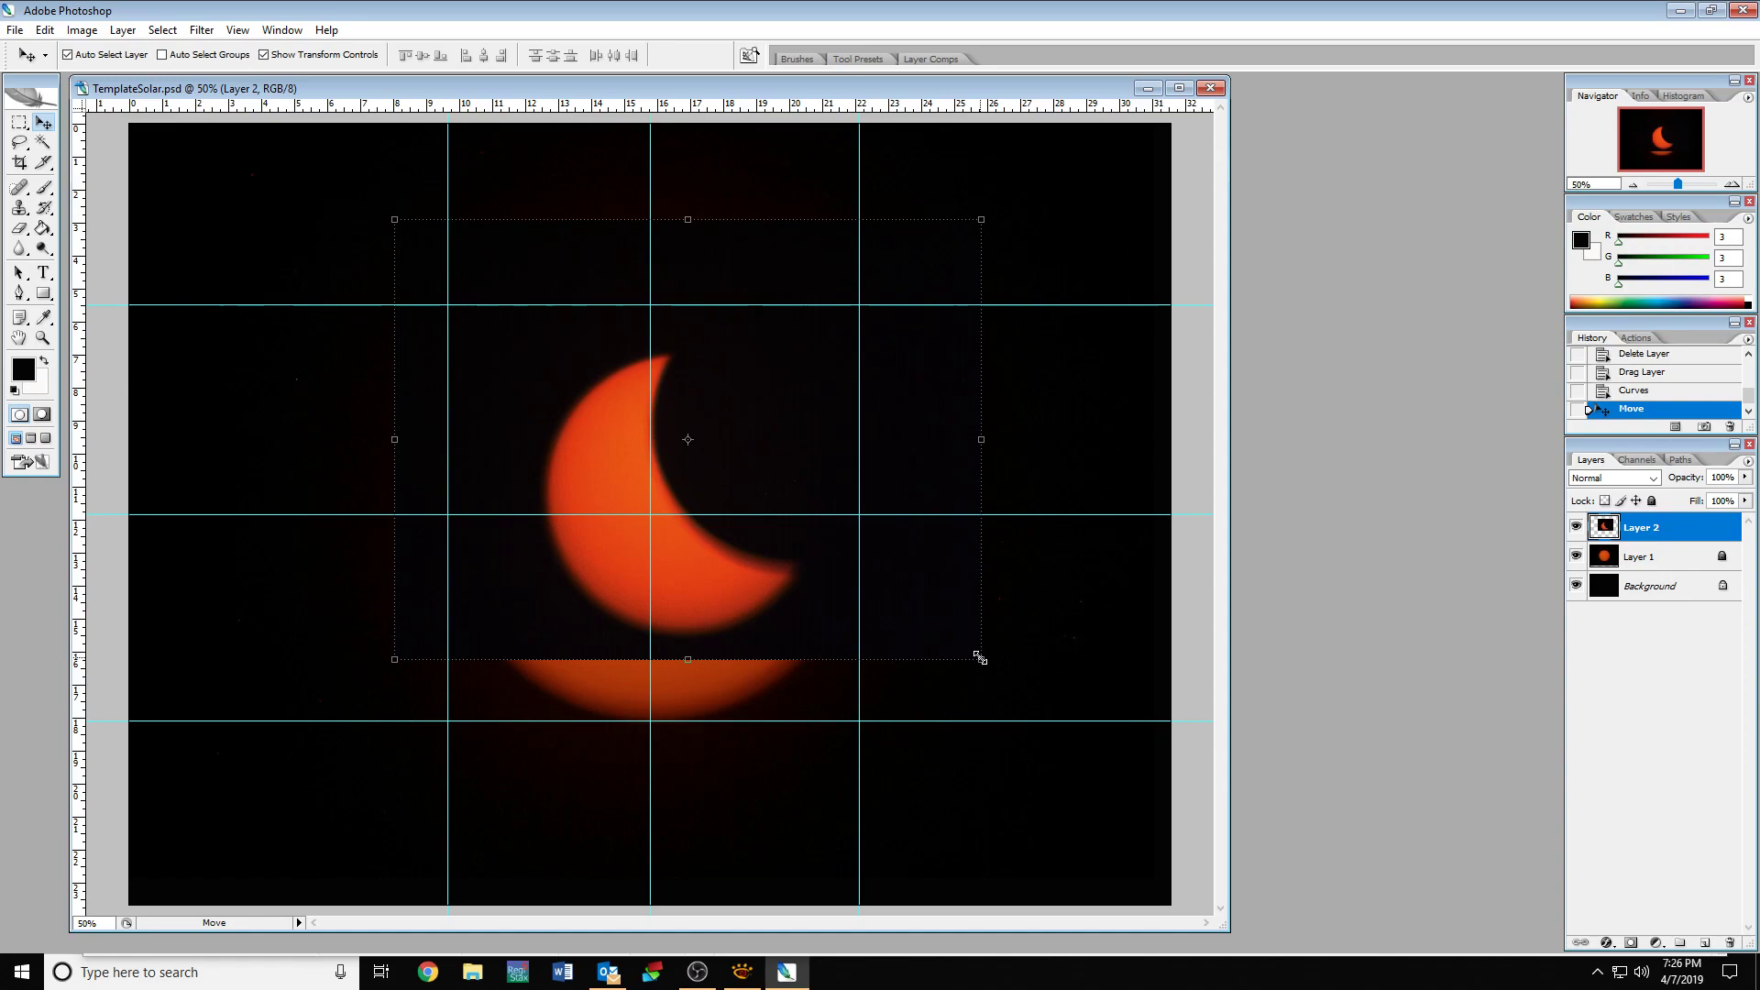
left_click_drag(980, 658, 1119, 852)
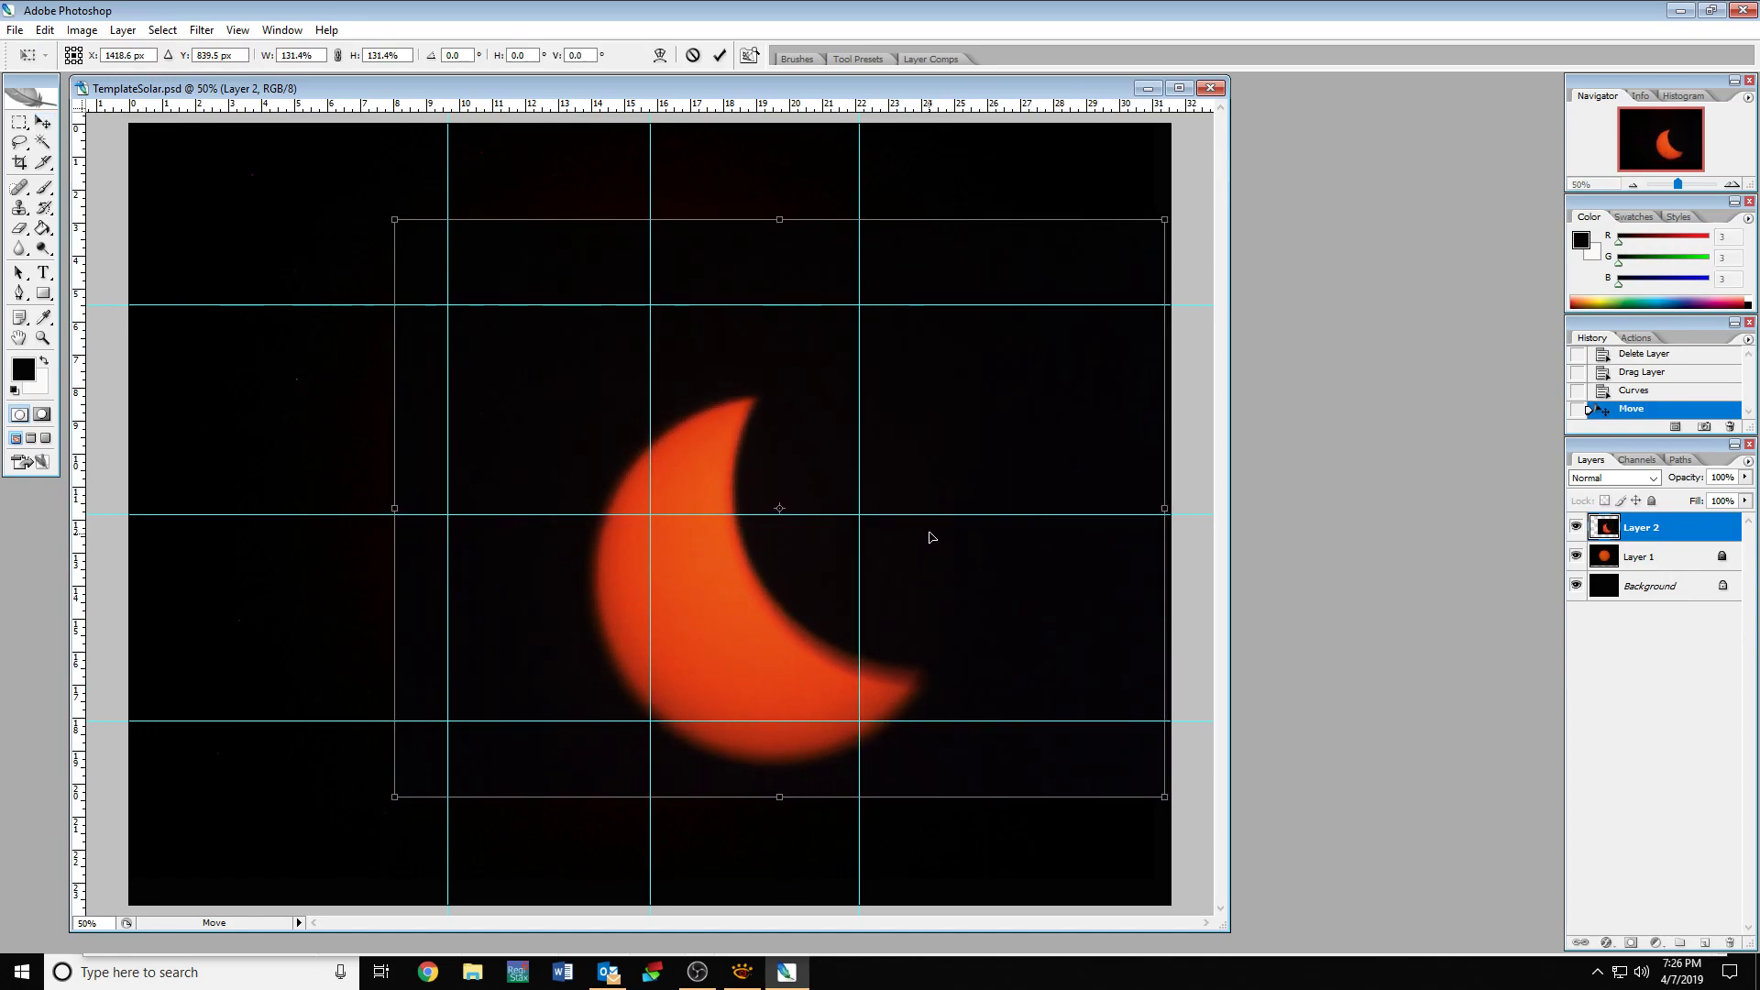
left_click_drag(939, 507, 806, 422)
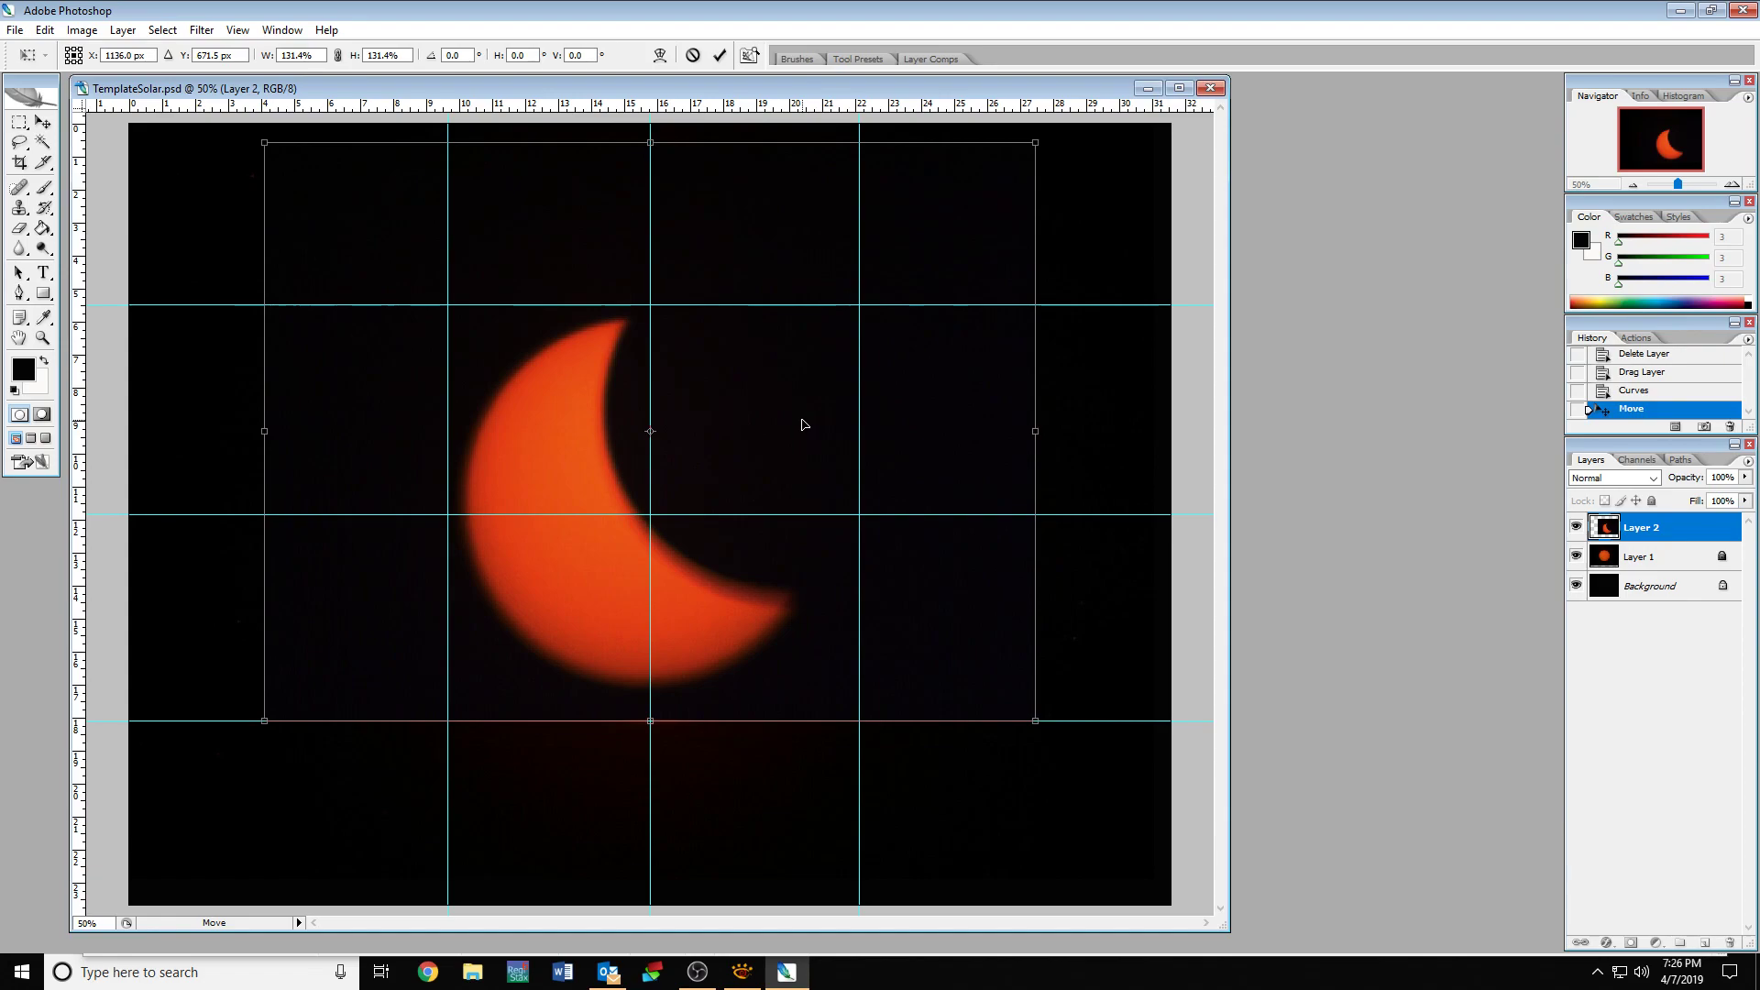
left_click_drag(1032, 723, 1091, 766)
left_click_drag(775, 574, 747, 547)
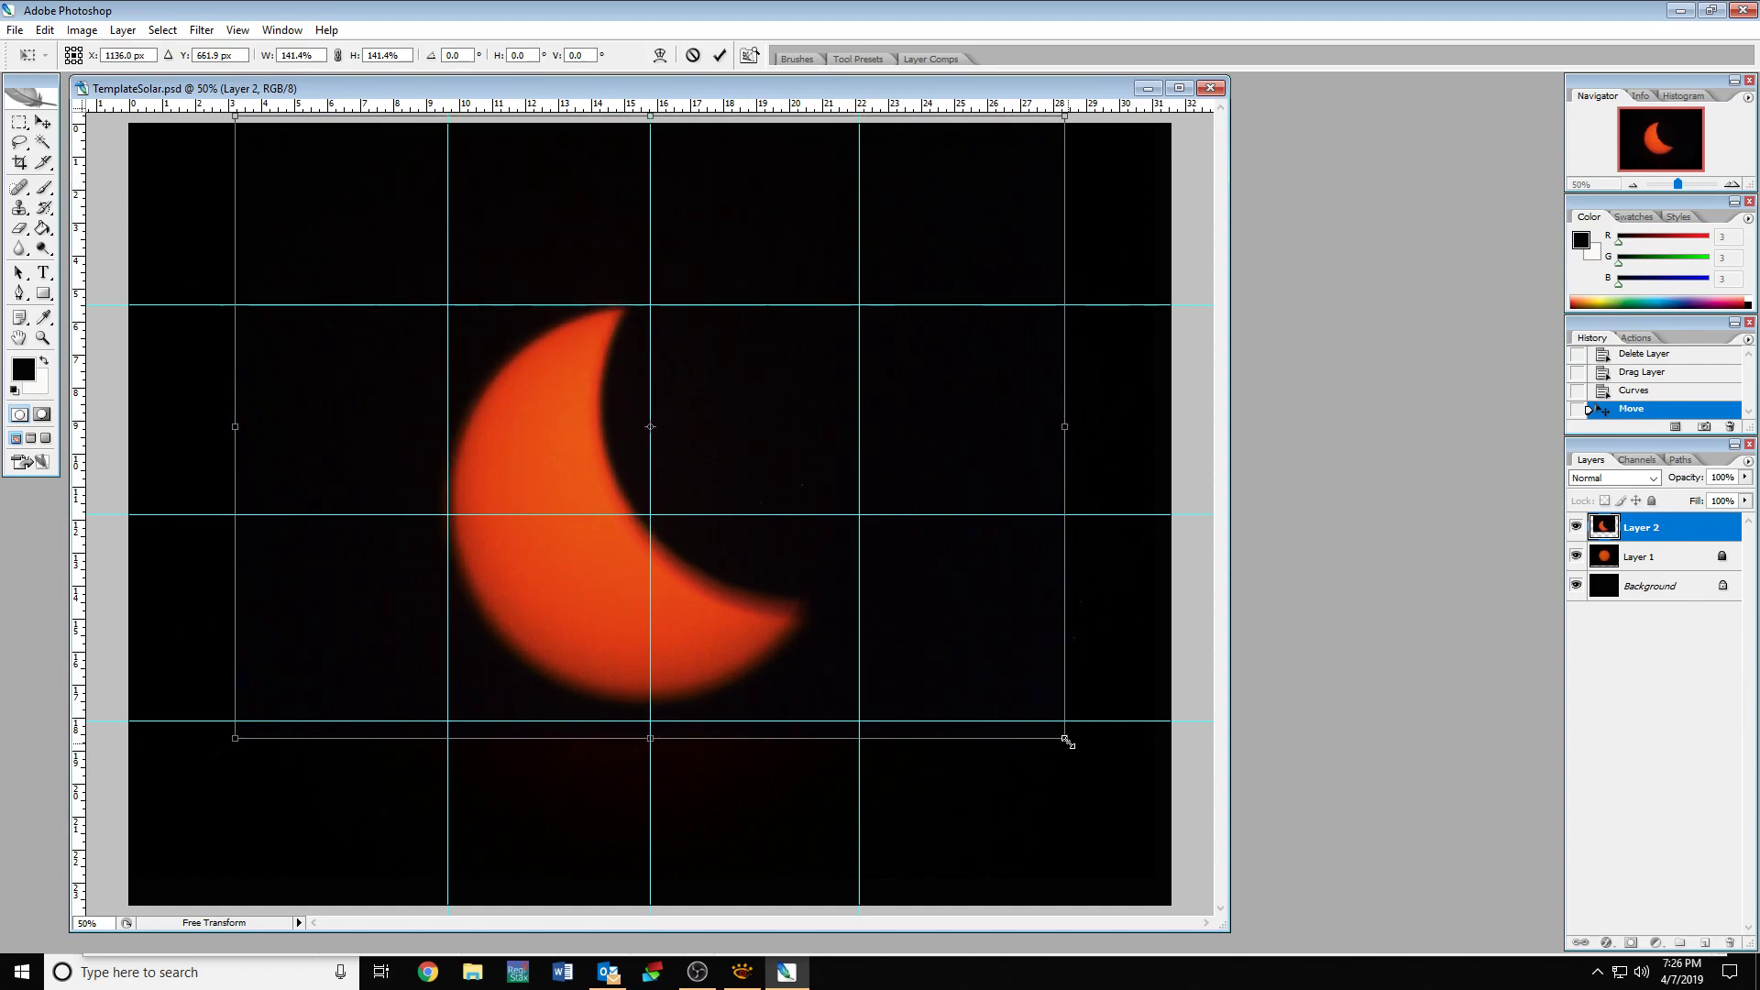
left_click_drag(1065, 739, 1097, 771)
left_click_drag(809, 653, 800, 643)
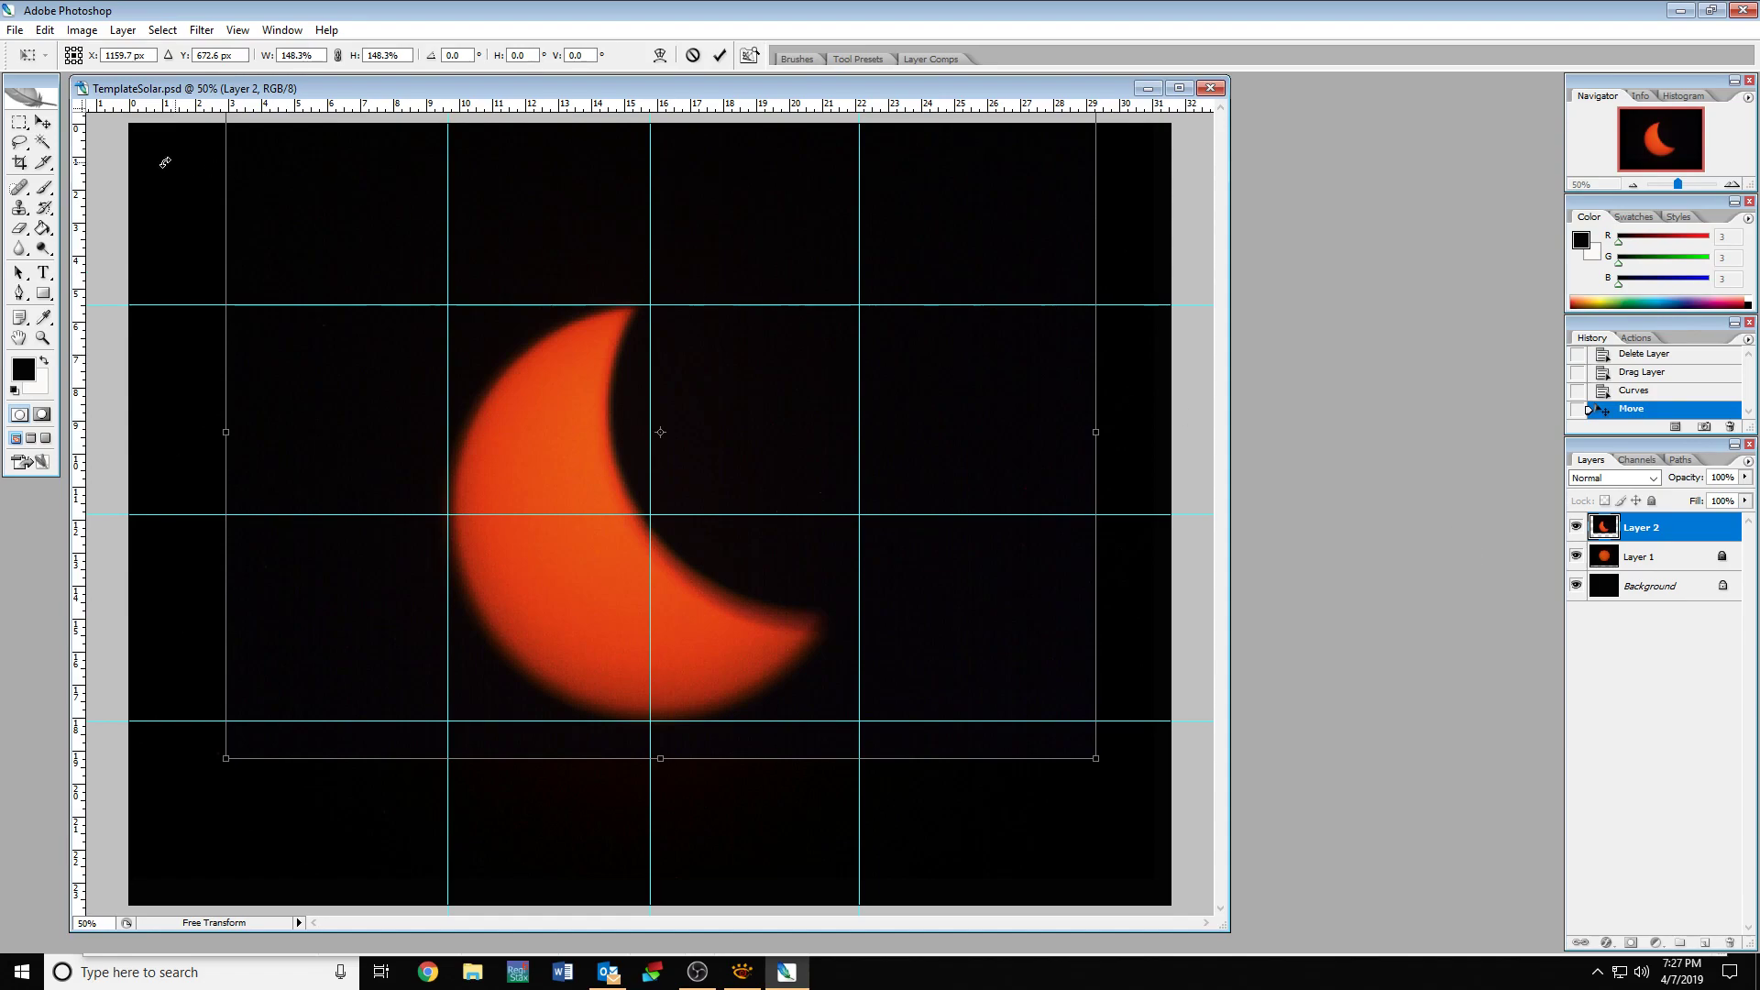
left_click(43, 123)
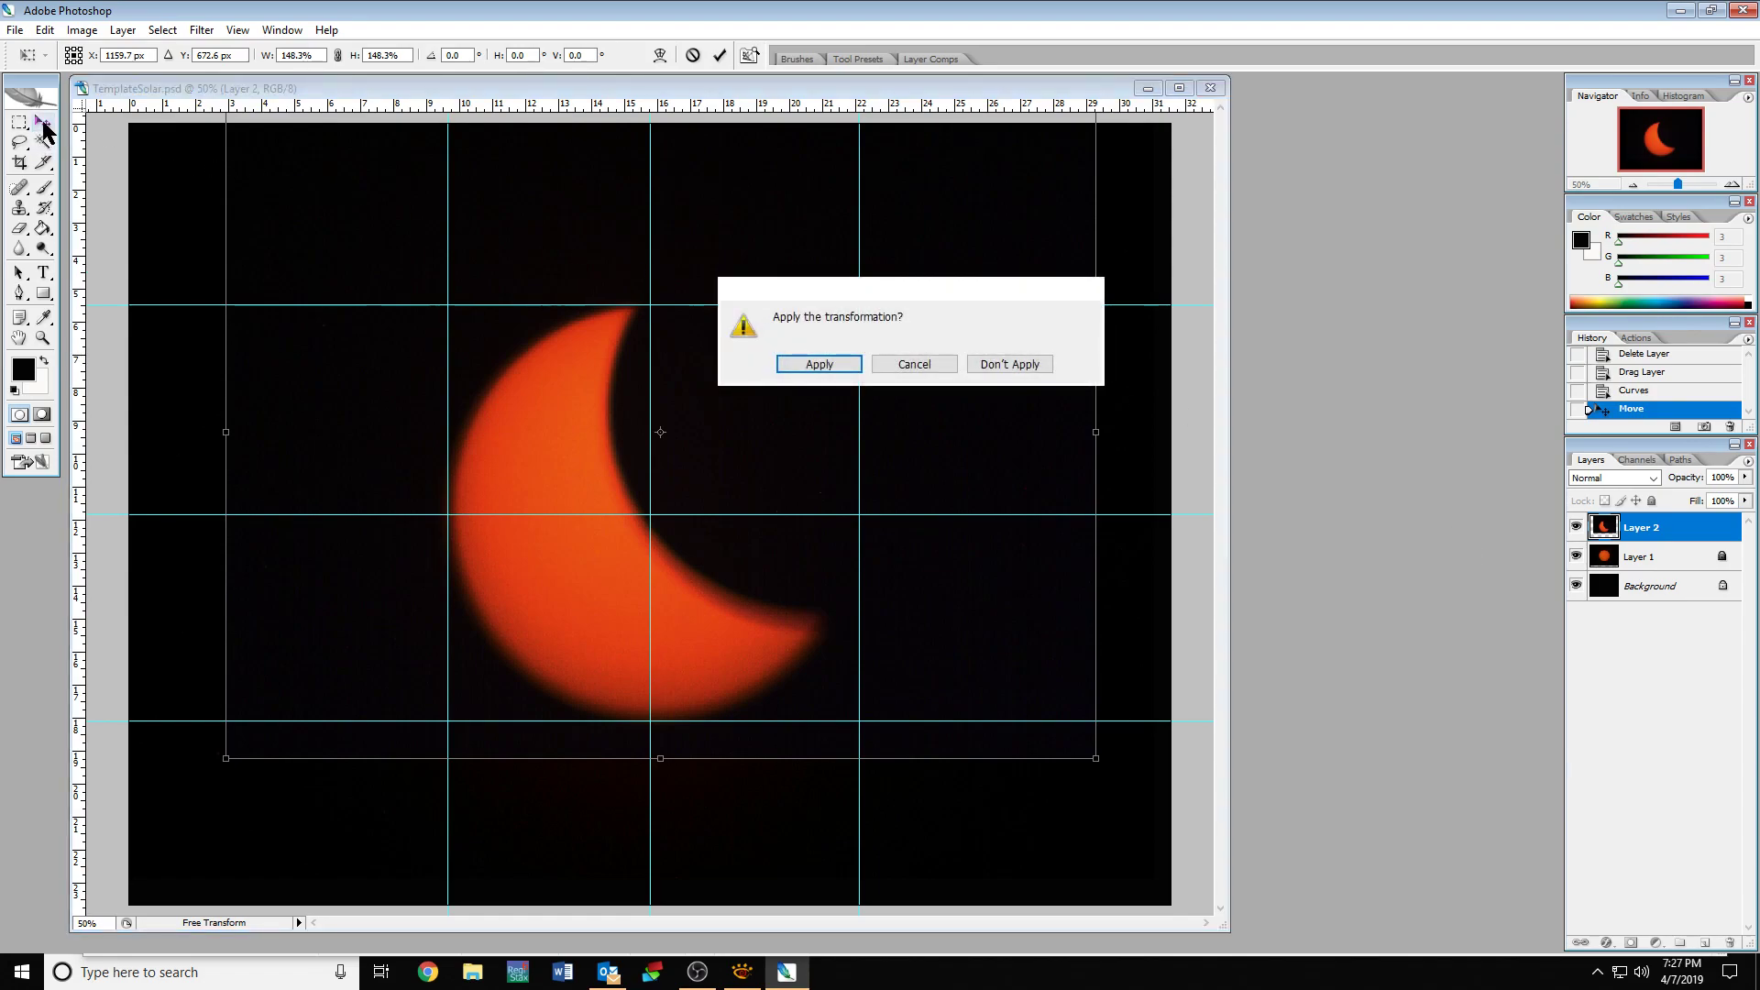
left_click(819, 366)
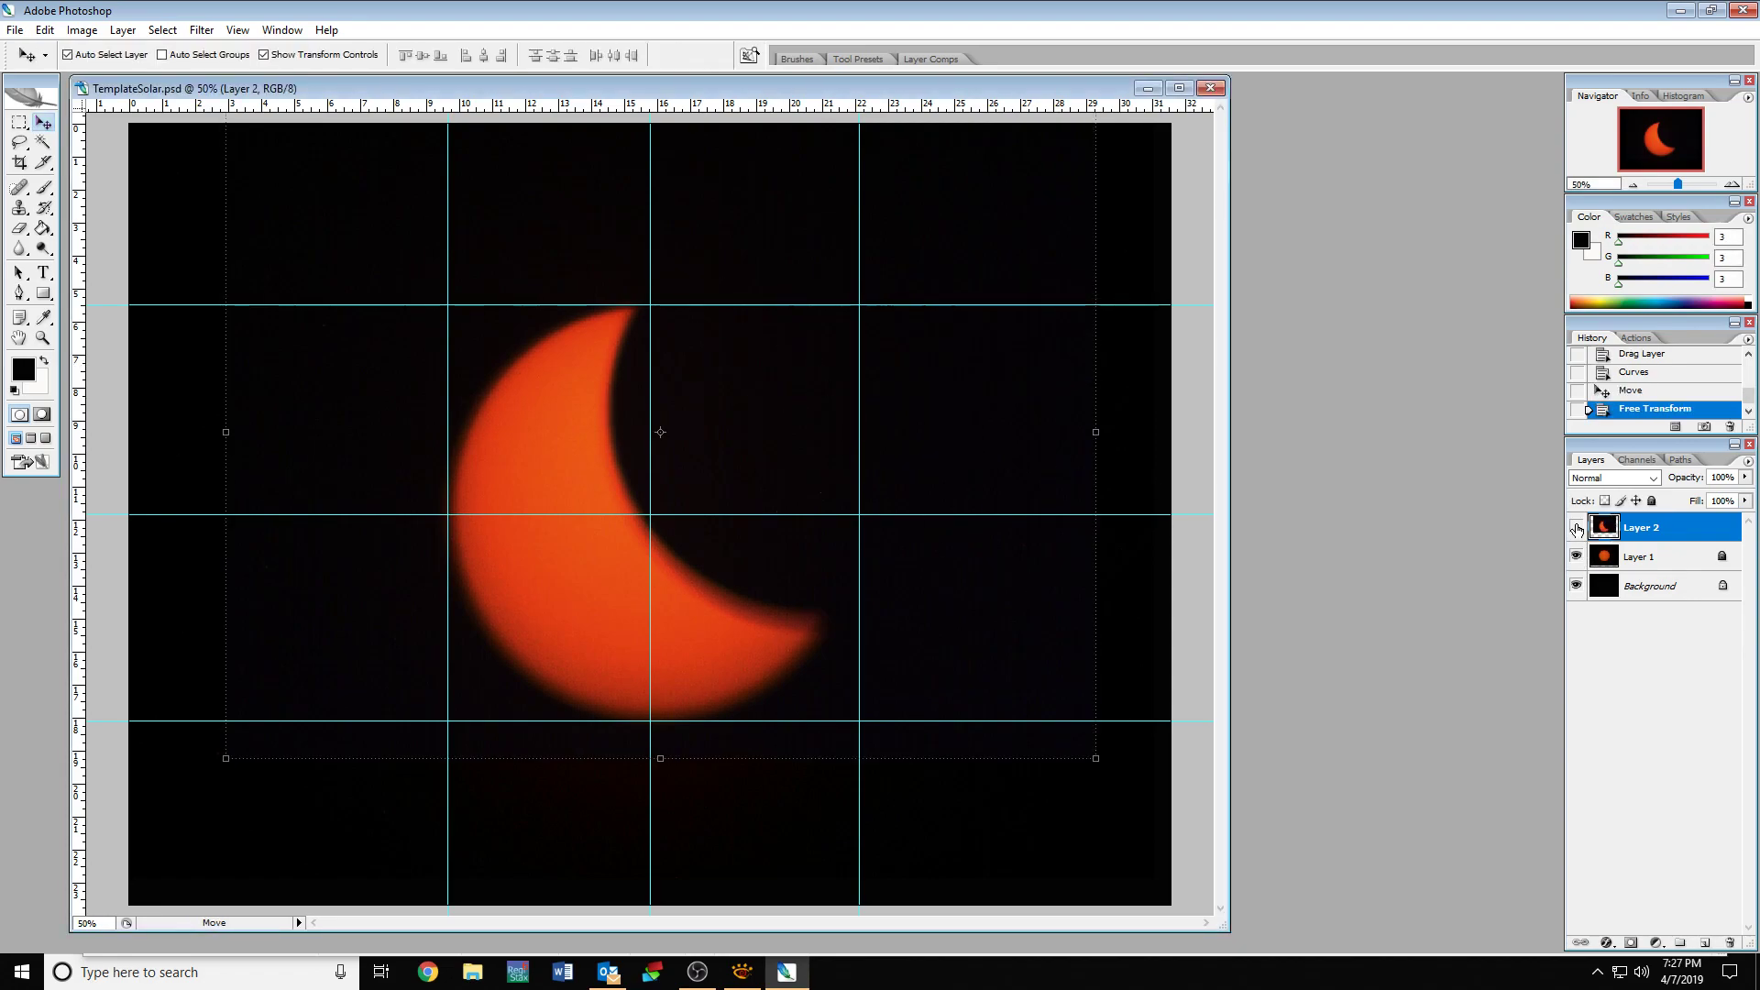
Toggle Layer 2's visibility repeatedly to compare the crescent's outline with the full sun on Layer 1.
left_click(1577, 529)
left_click(1577, 529)
left_click(1577, 529)
left_click(1577, 529)
left_click(1576, 529)
left_click(1577, 529)
left_click(1576, 529)
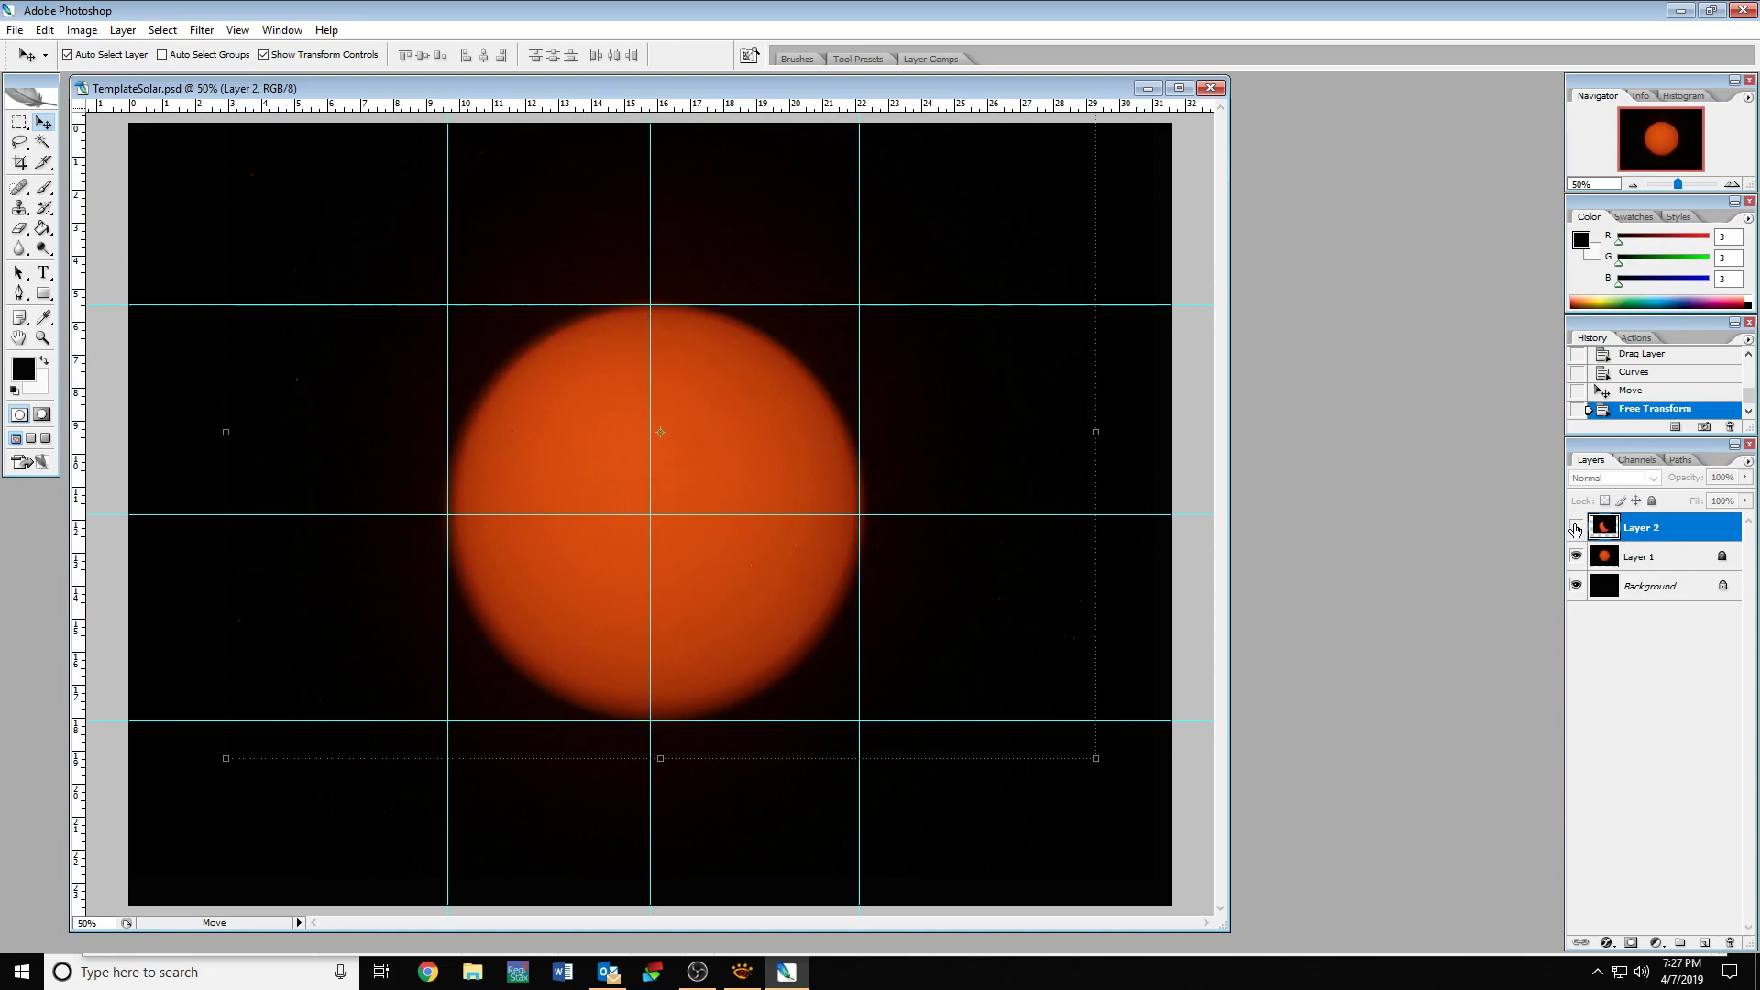
left_click(1576, 529)
left_click(1576, 529)
left_click(1576, 529)
left_click(1576, 529)
left_click(1576, 529)
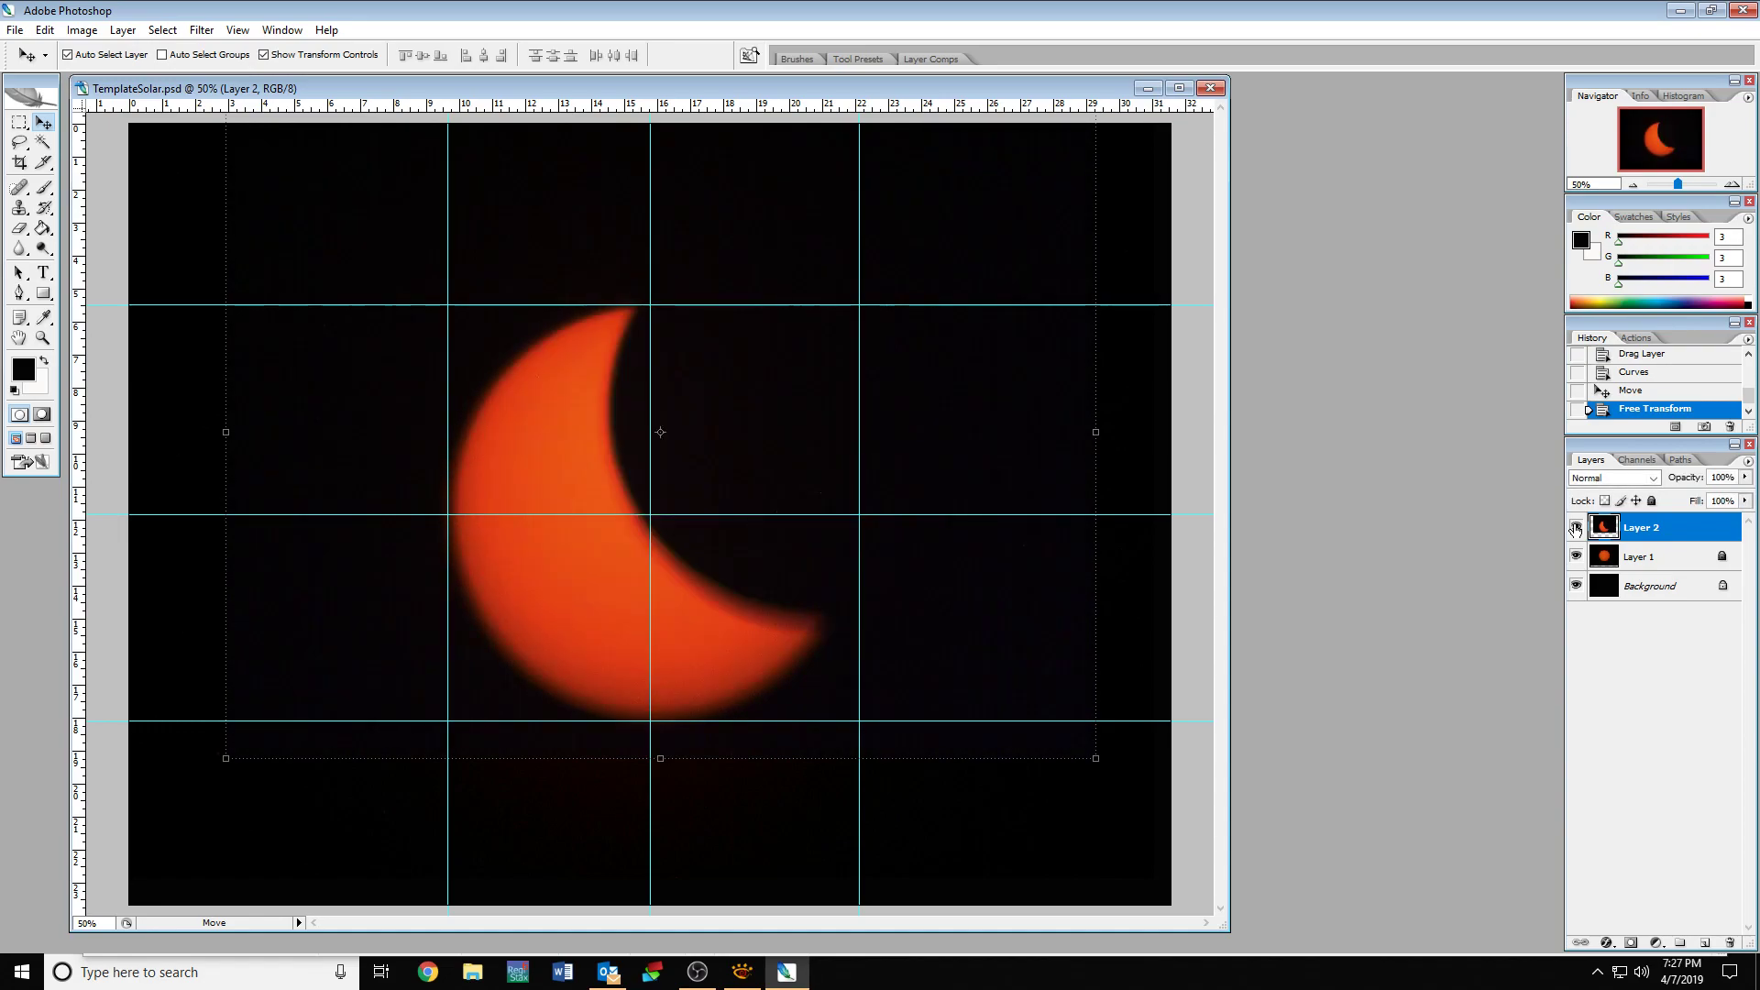
left_click(1576, 529)
left_click(1576, 529)
left_click(1576, 529)
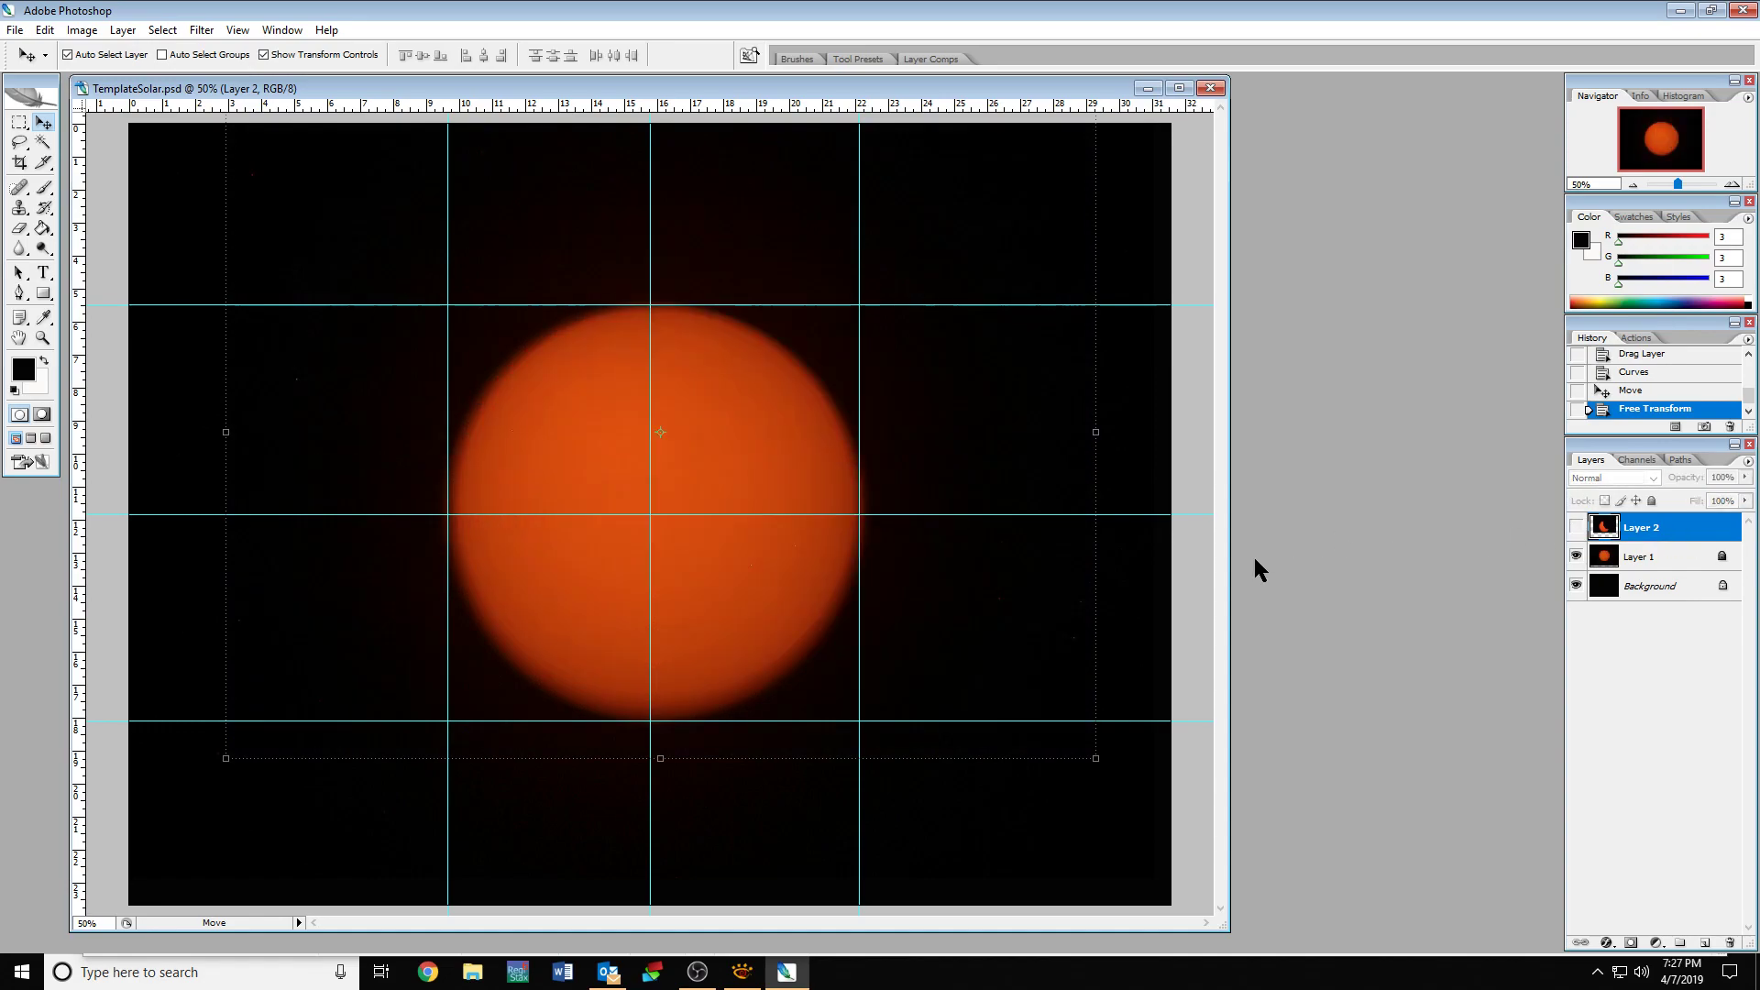
Nudge hidden Layer 2 slightly left, and make it visible and active again.
key("Left")
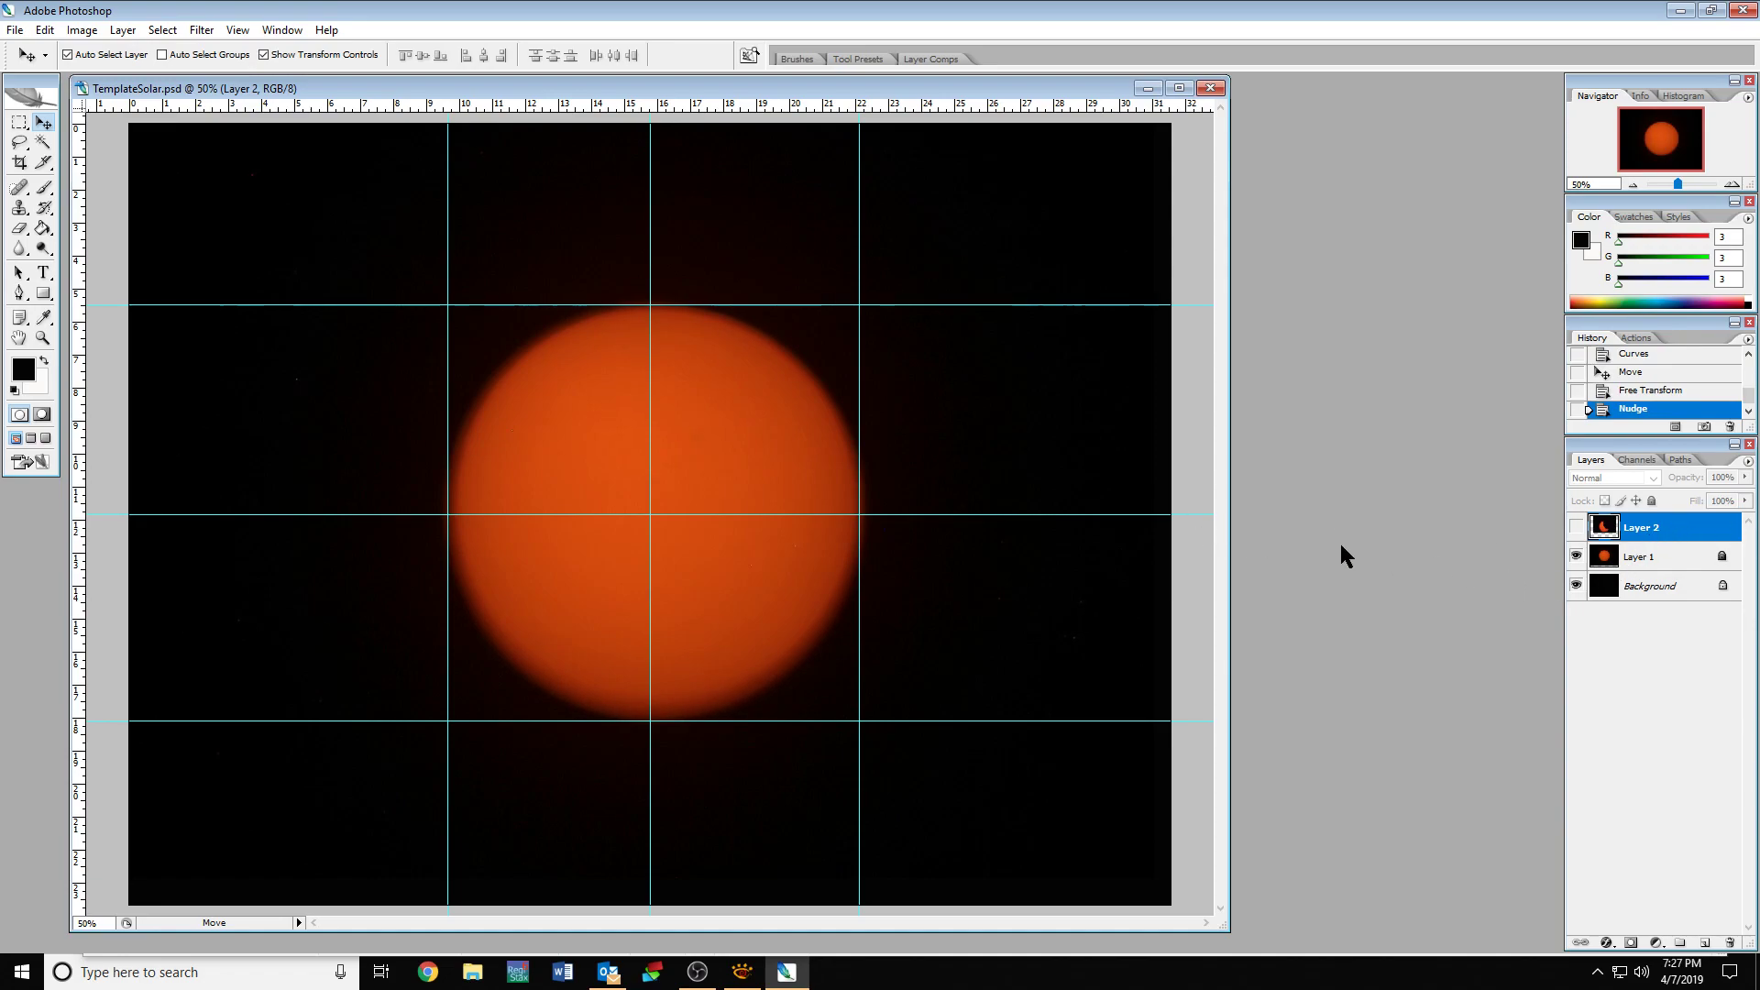
left_click(939, 511)
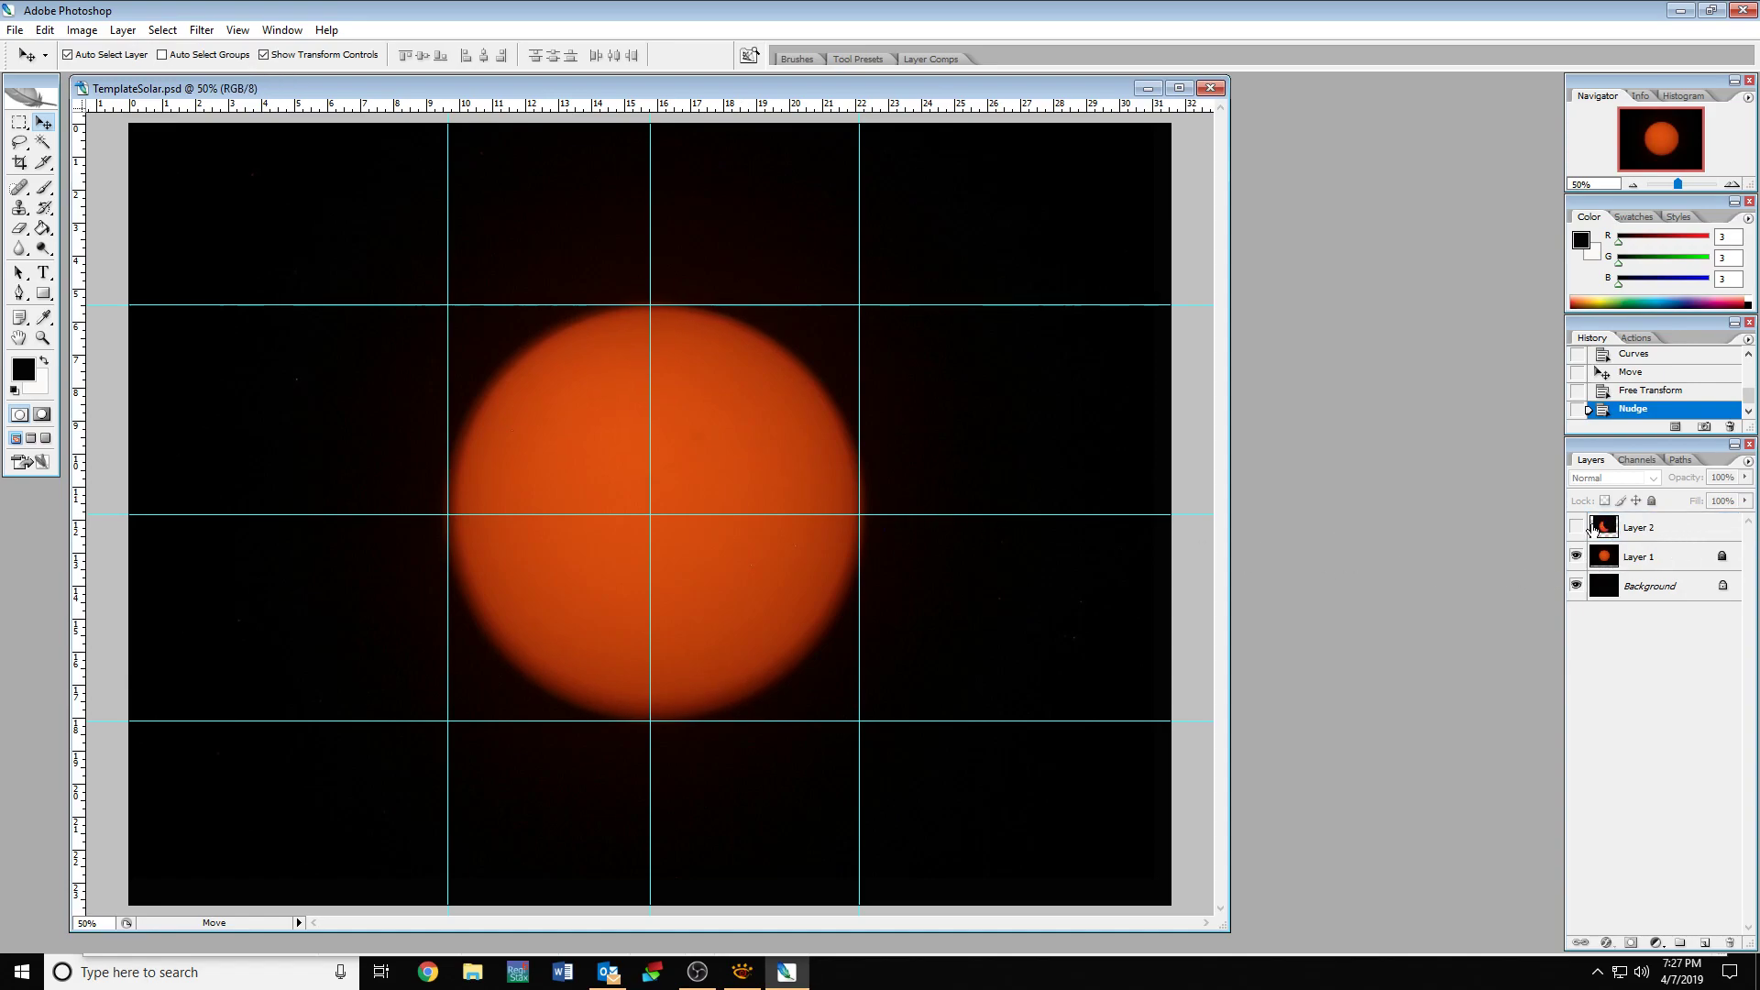
left_click(1576, 528)
left_click(1674, 534)
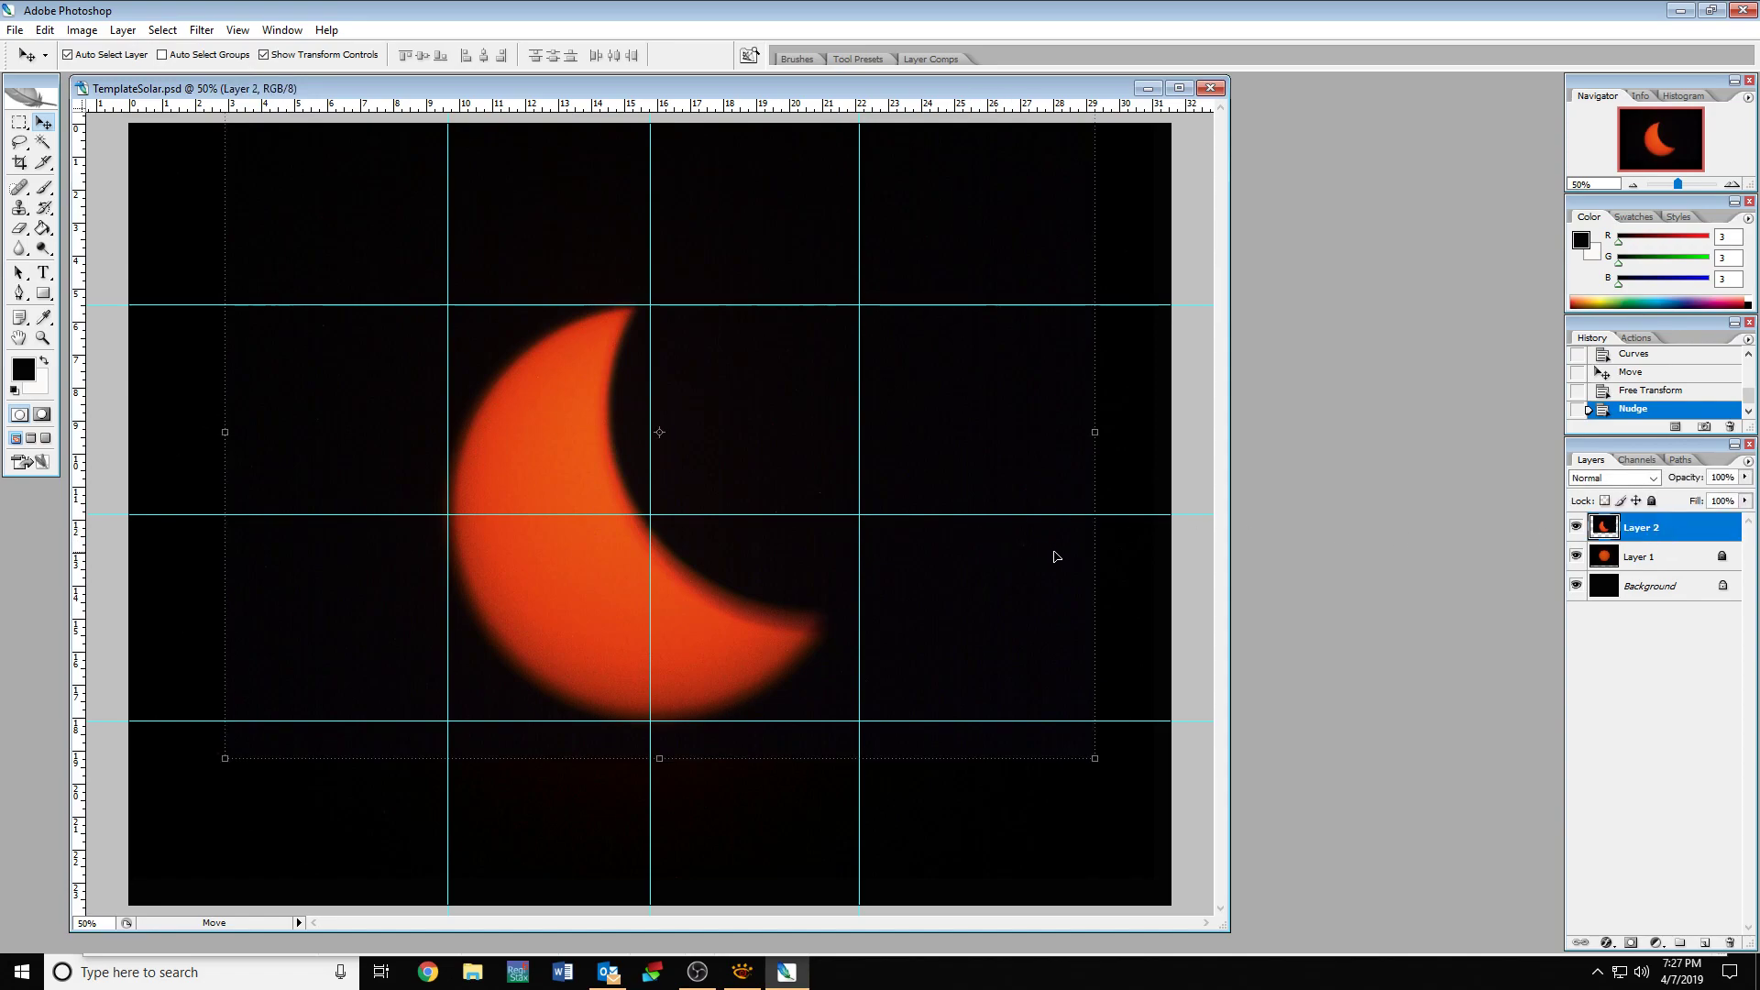
Nudge Layer 2 left and back right in small increments to fit the crescent's edge to the left vertical guide.
key("Left")
key("Left")
key("Left")
key("Left")
key("Left")
key("Left")
key("Left")
key("Left")
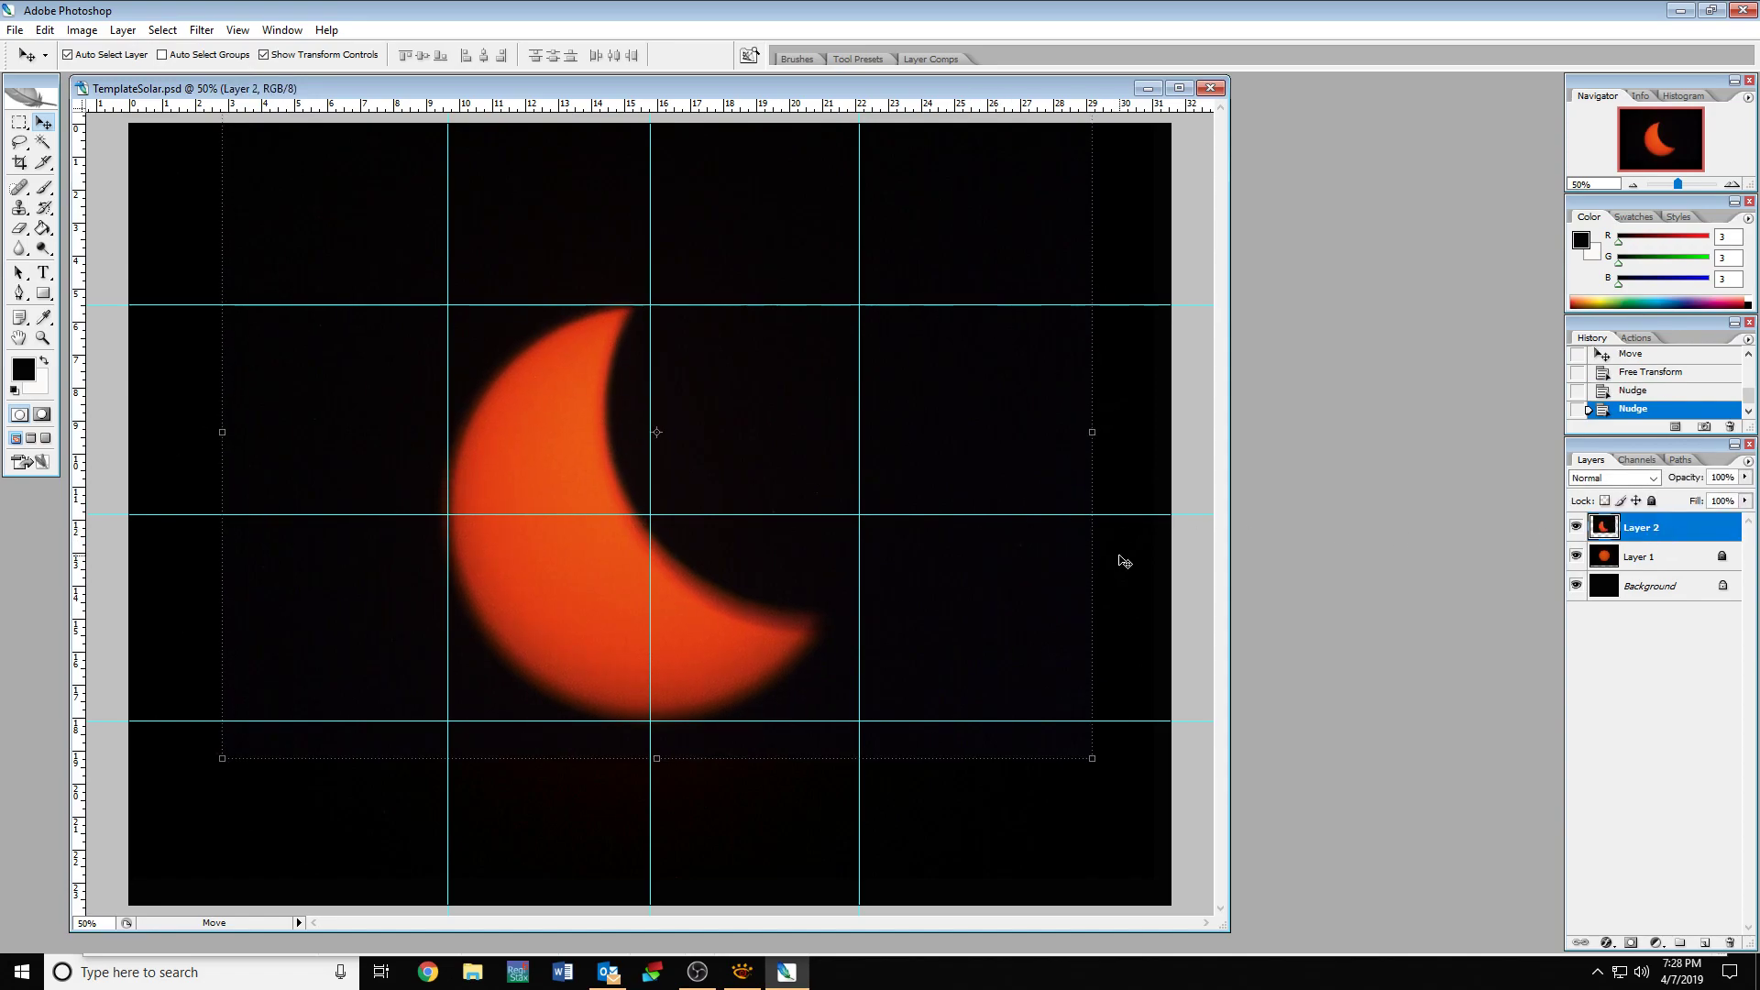
key("Right")
key("Right")
key("Right")
key("Right")
key("Right")
key("Right")
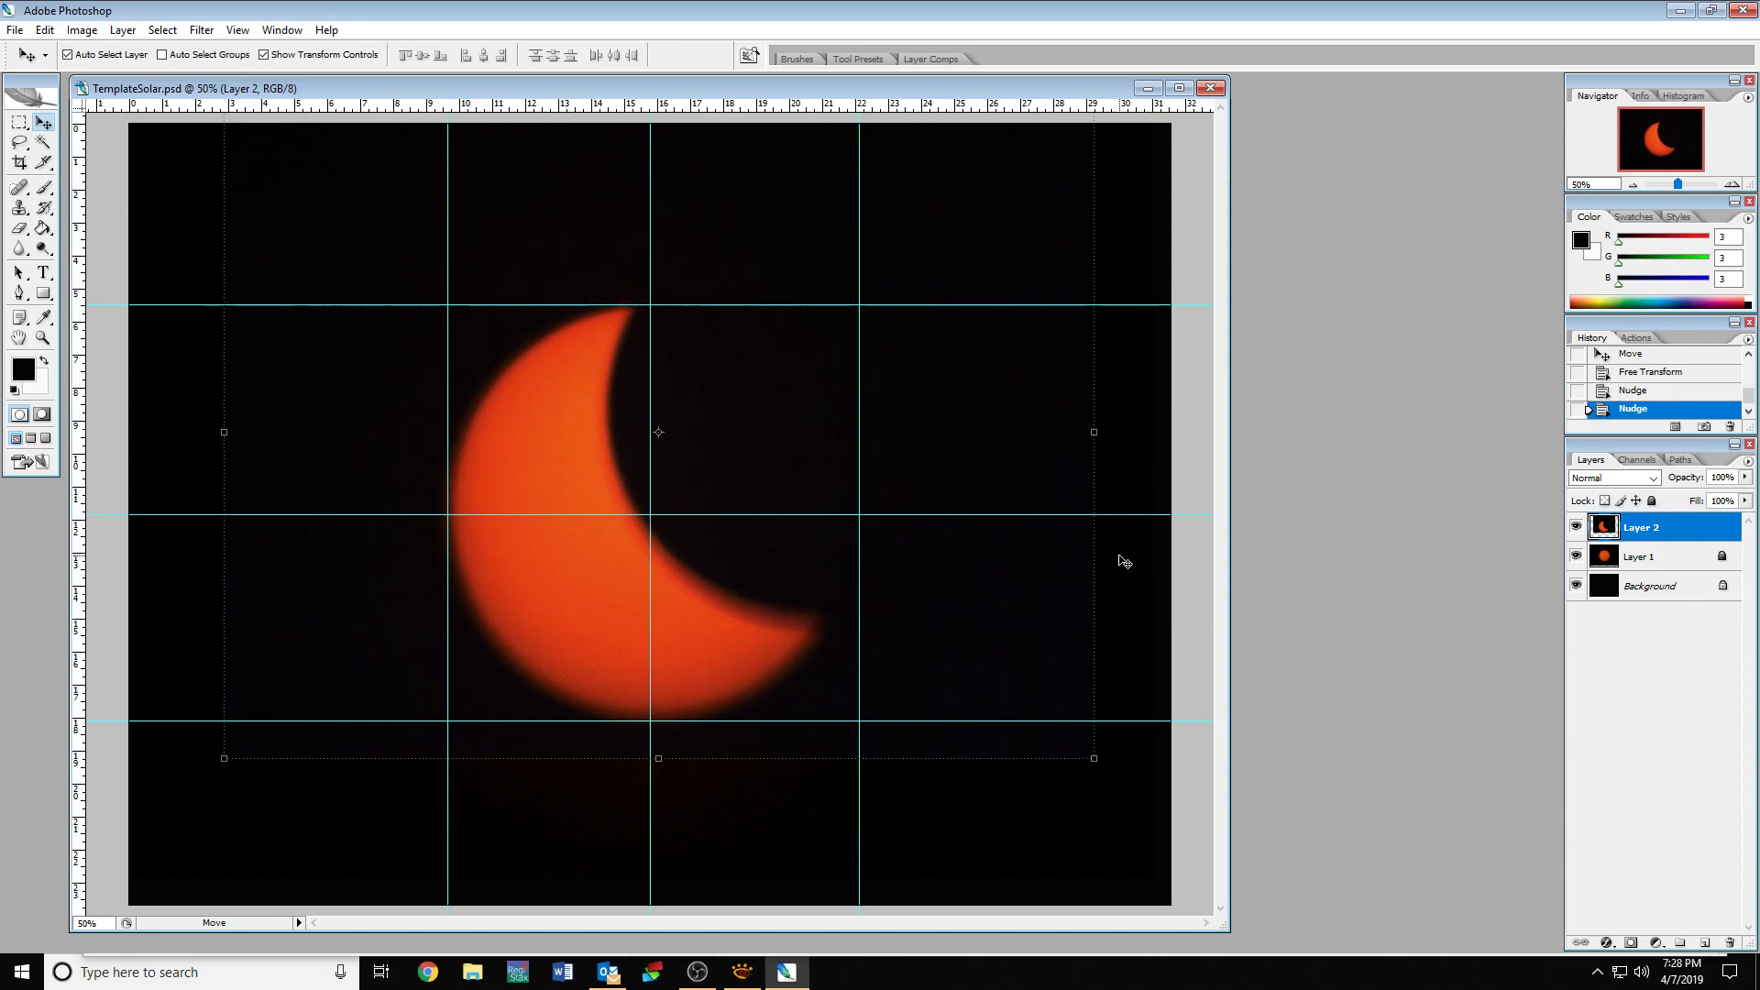
Recheck the nudged crescent against Layer 1's sun by hiding and showing Layer 2.
left_click(1575, 528)
left_click(1575, 528)
left_click(1576, 528)
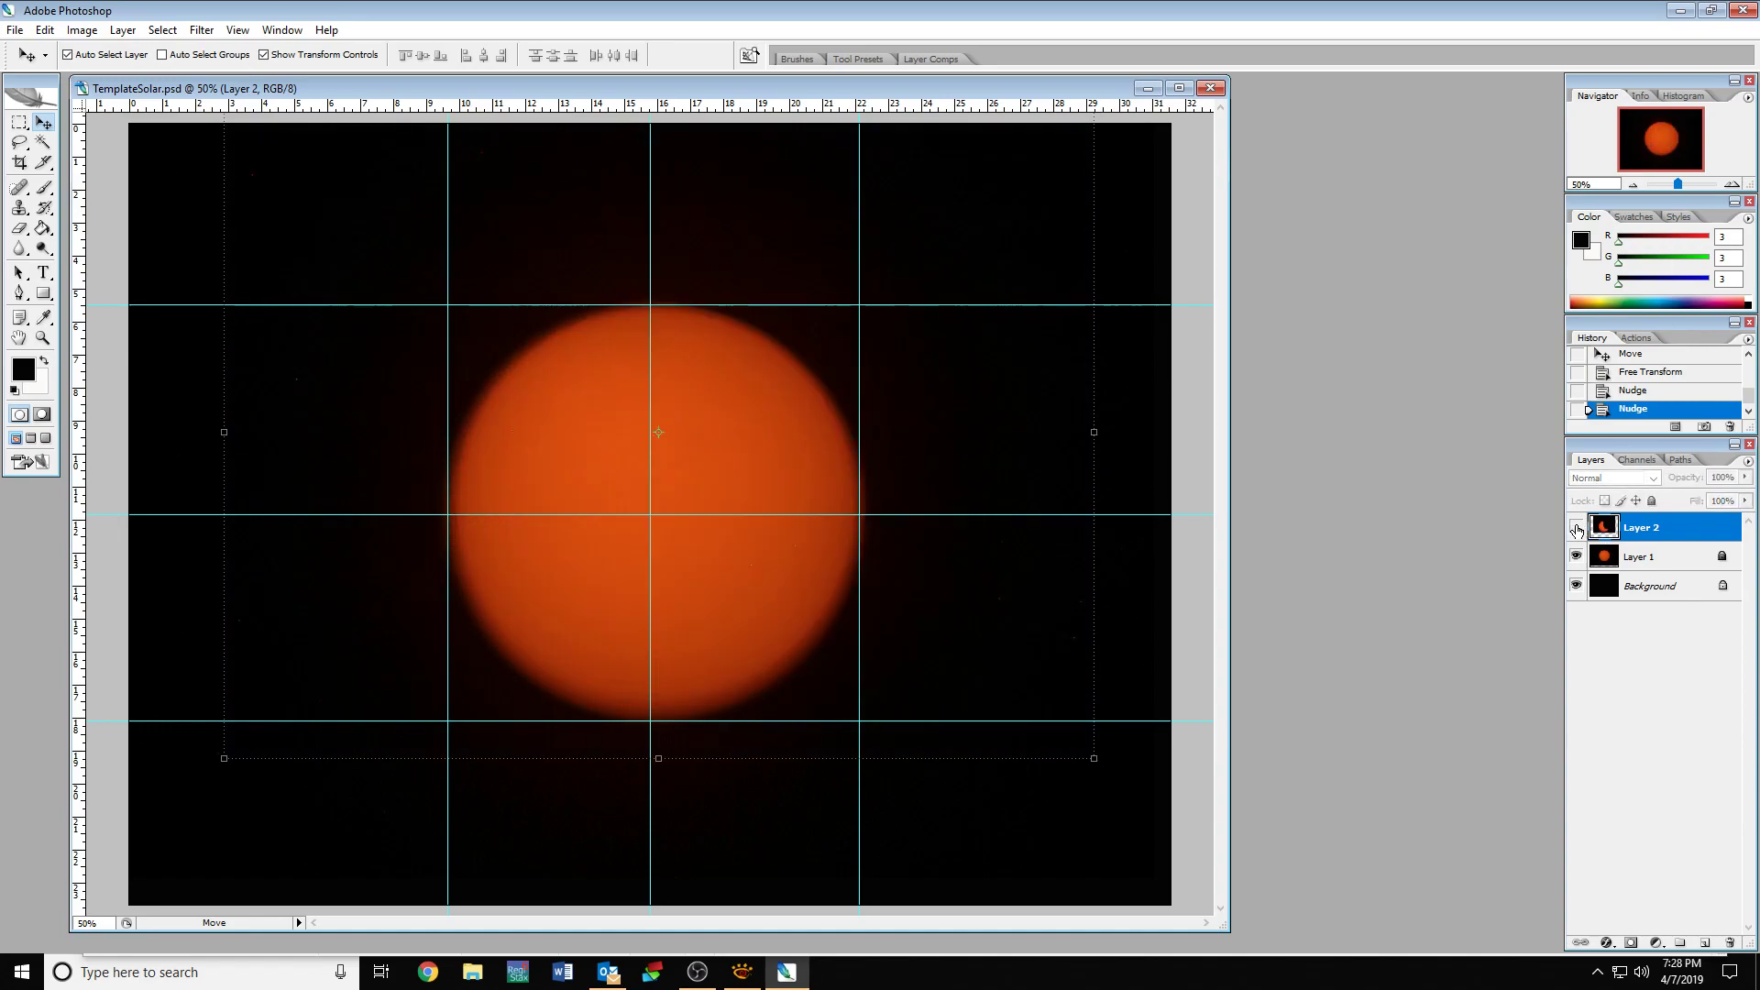
left_click(1576, 528)
left_click(1576, 528)
left_click(1576, 528)
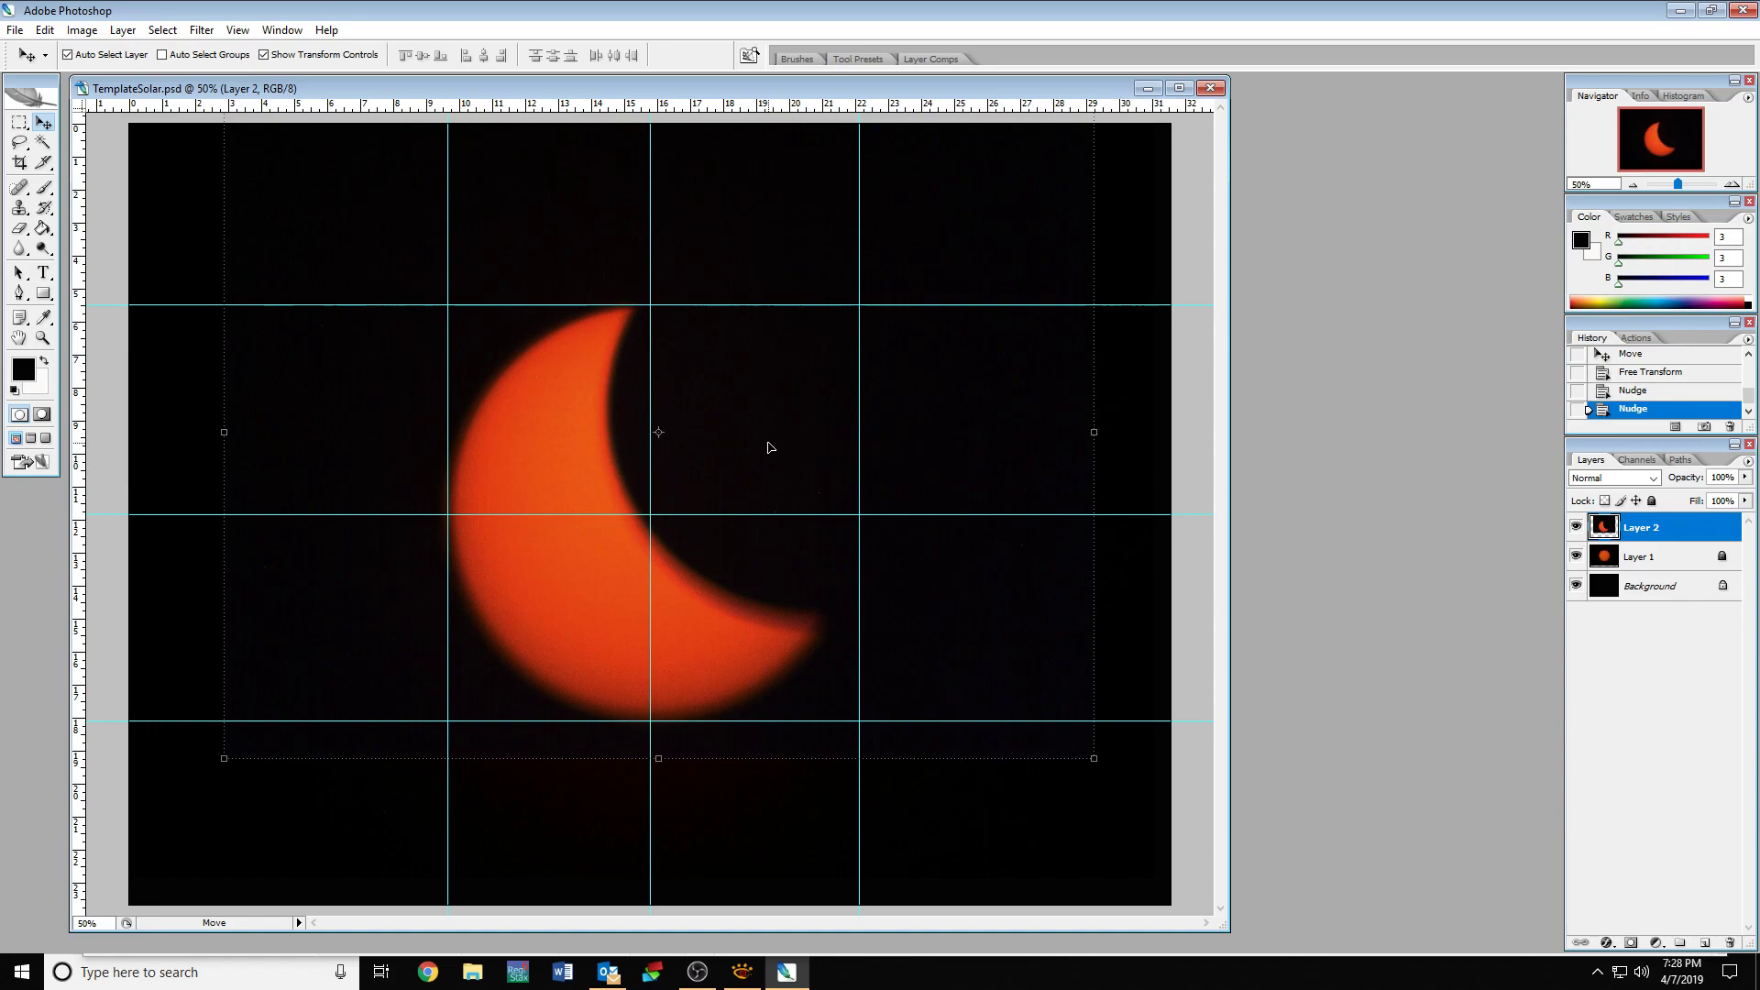
Move Layer 2 to the right so its crescent is offset from the template sun, and reduce its opacity to 42%.
left_click_drag(364, 419, 503, 423)
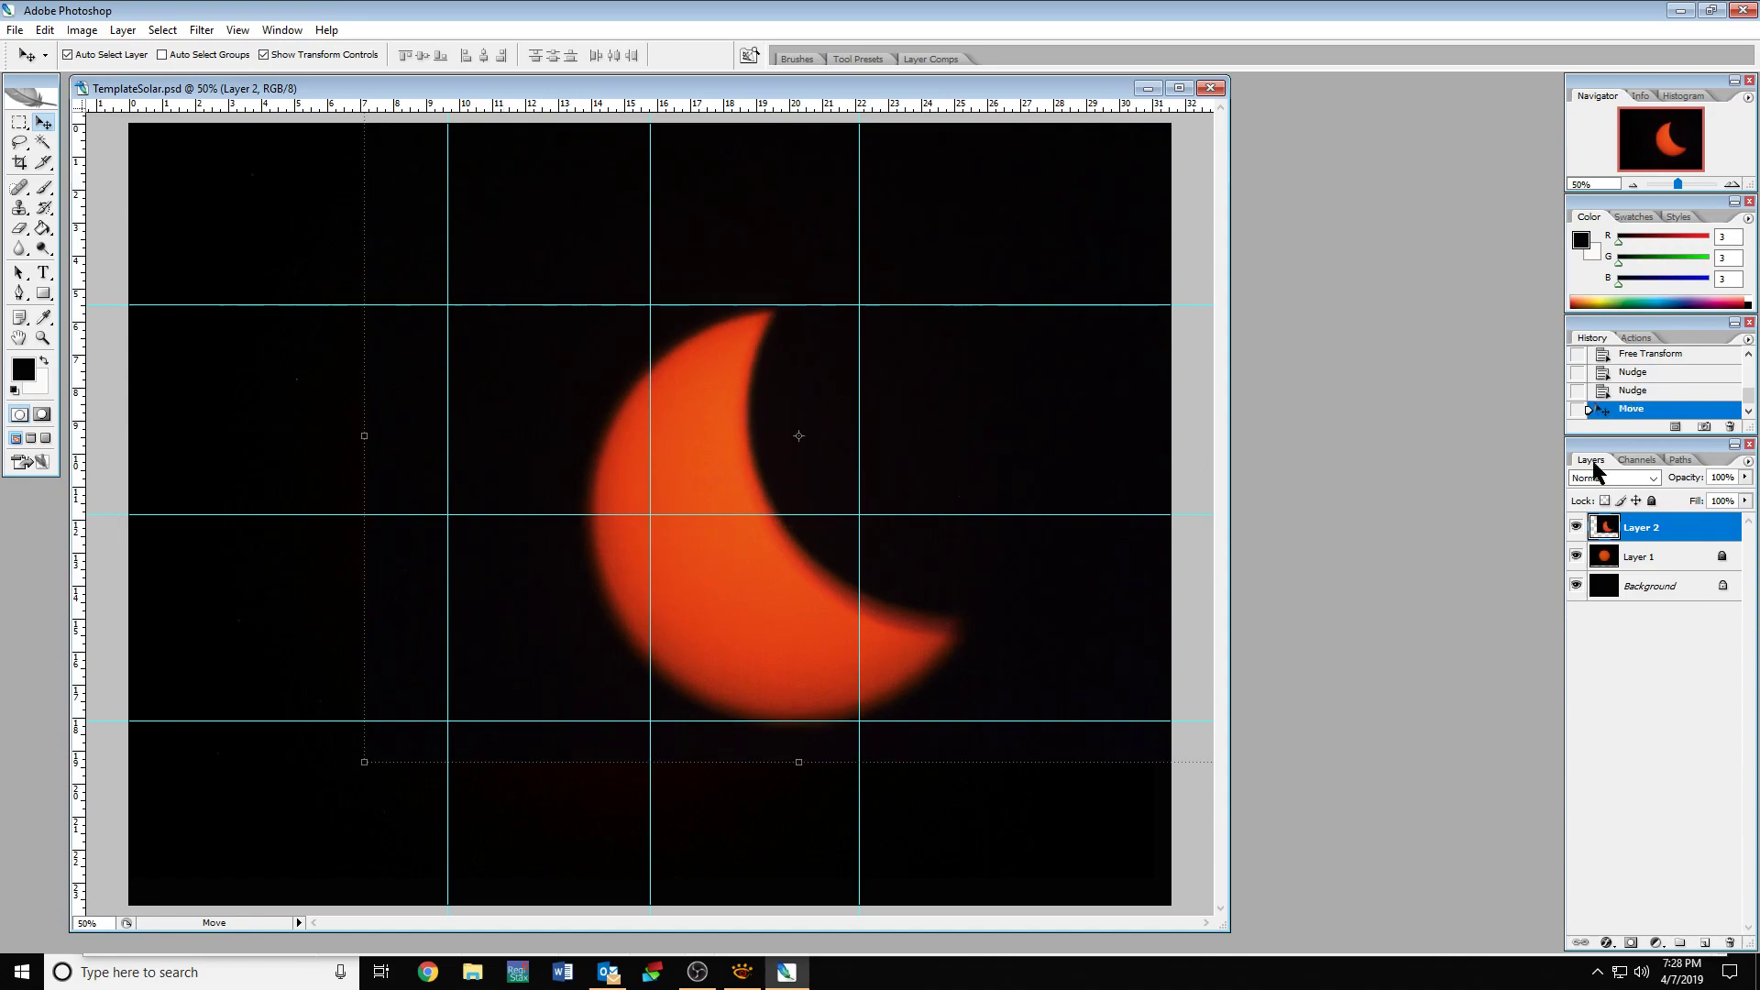
left_click(1745, 478)
left_click_drag(1744, 496, 1694, 506)
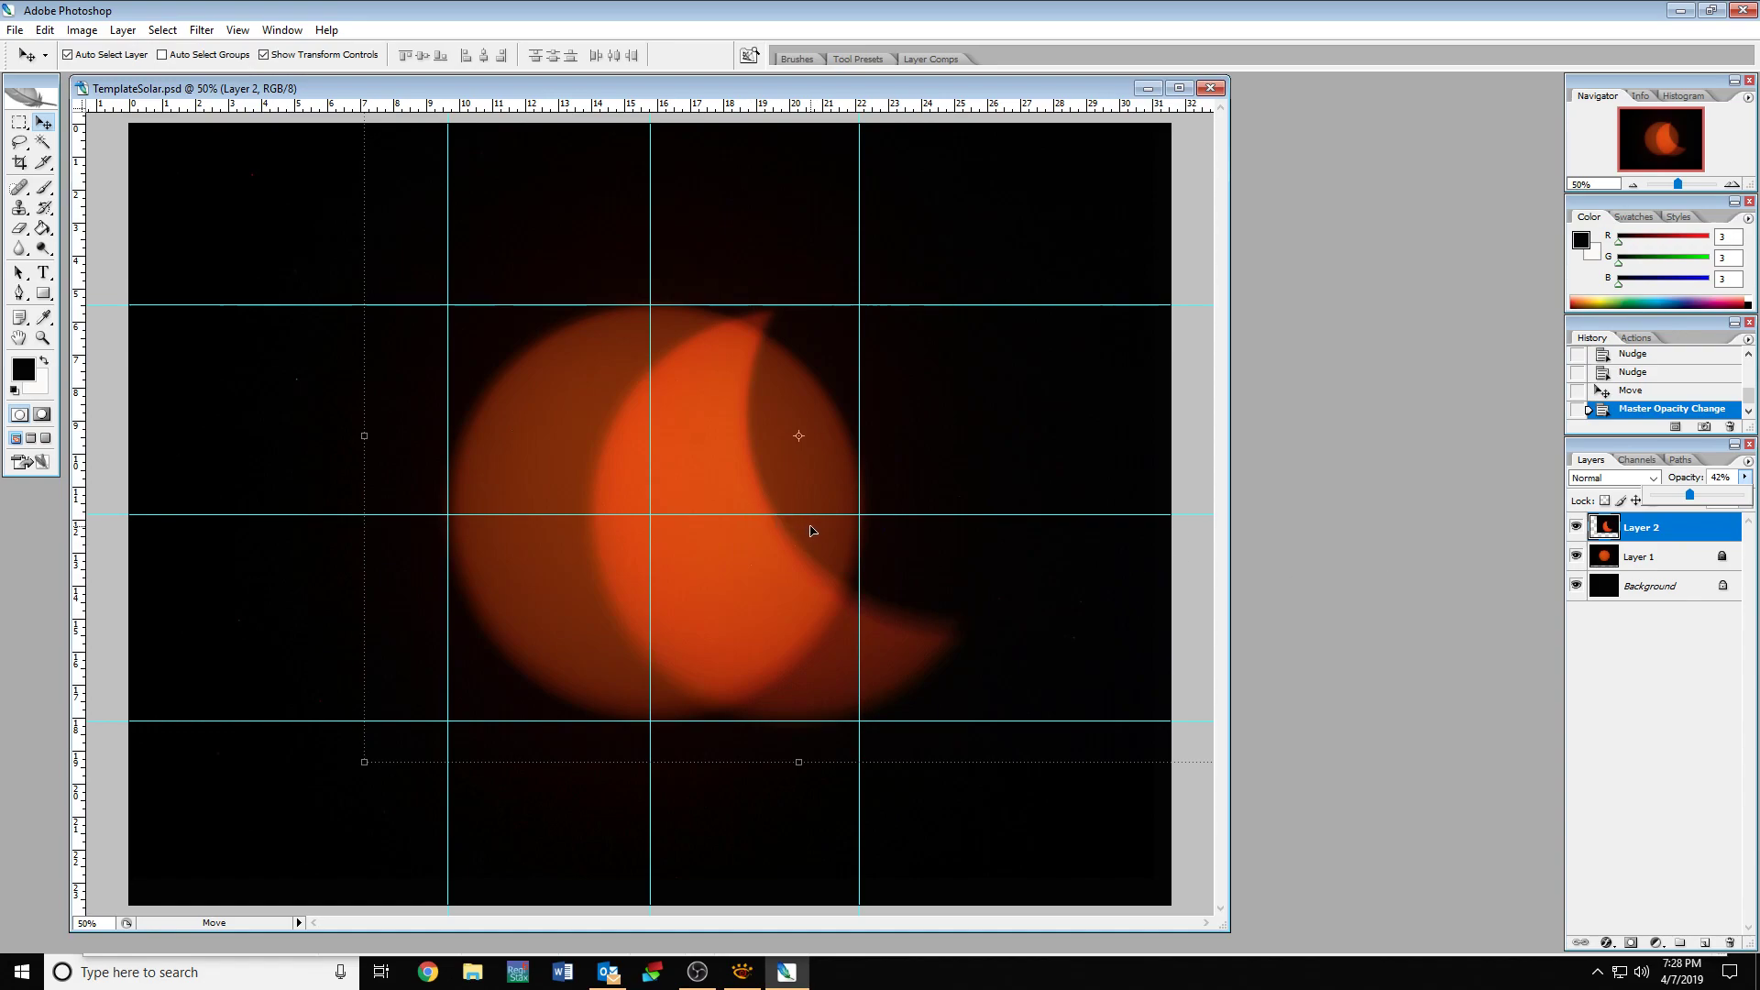
Shift the hue of Layer 2's crescent slightly toward yellow-orange with Hue/Saturation.
left_click(82, 31)
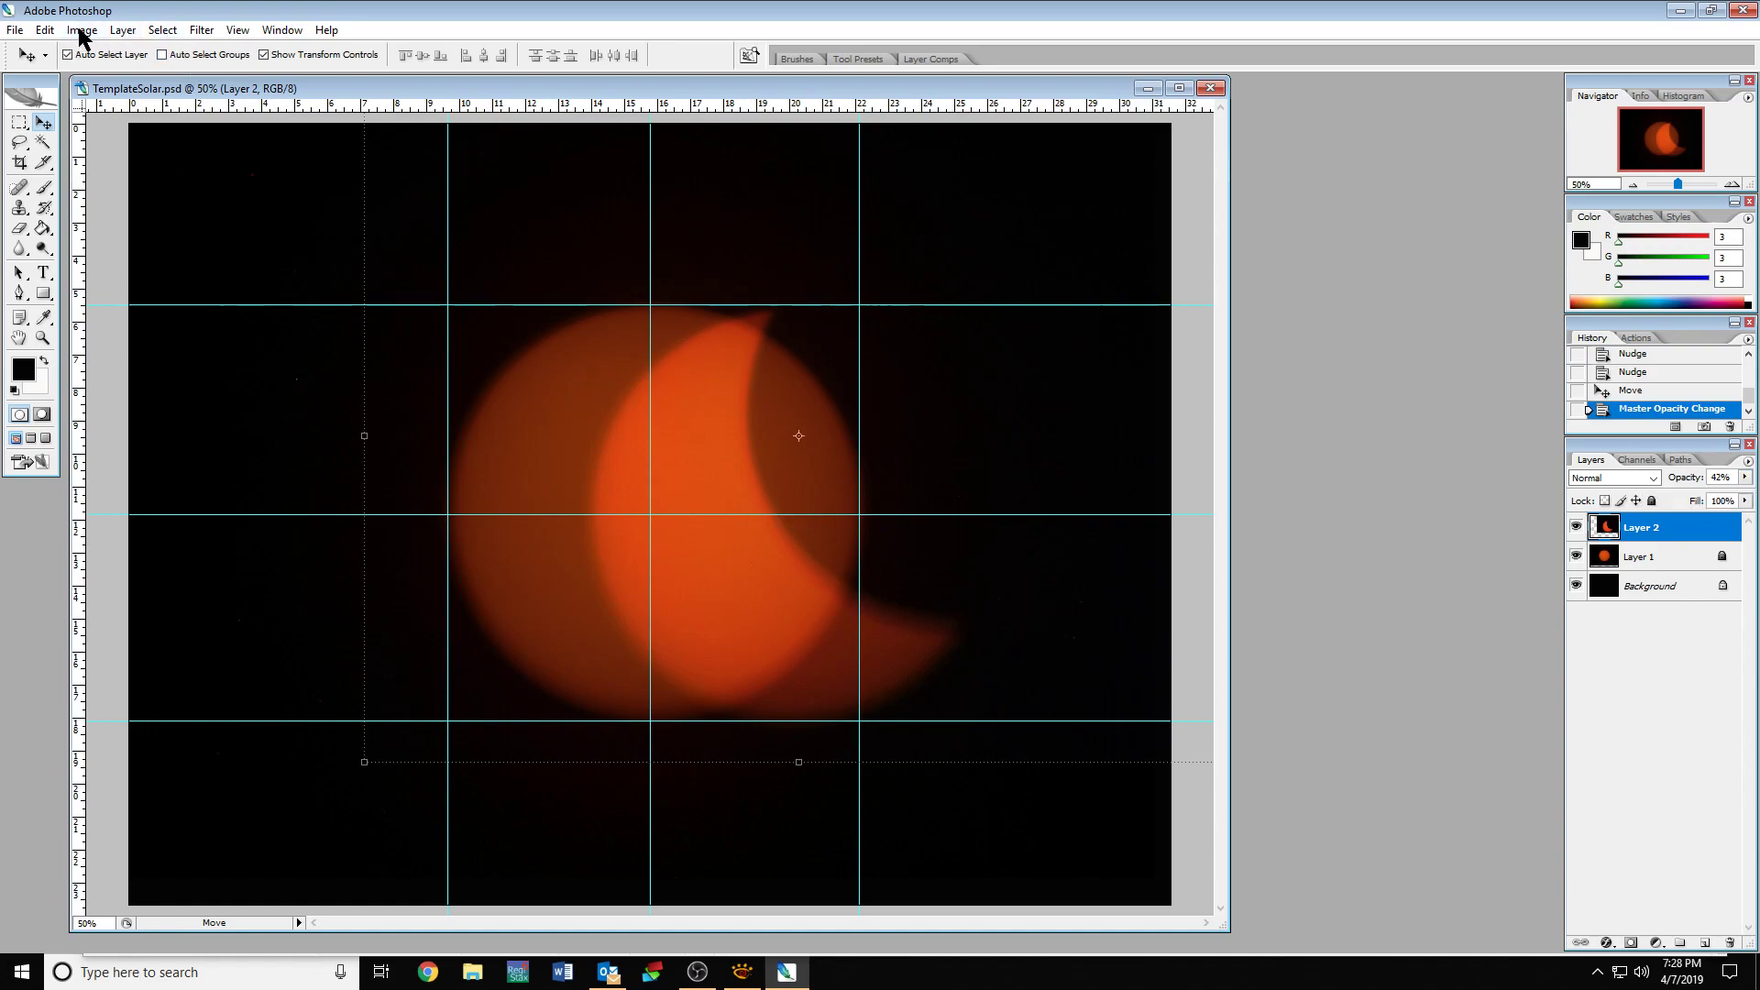
left_click(82, 30)
mouse_move(111, 74)
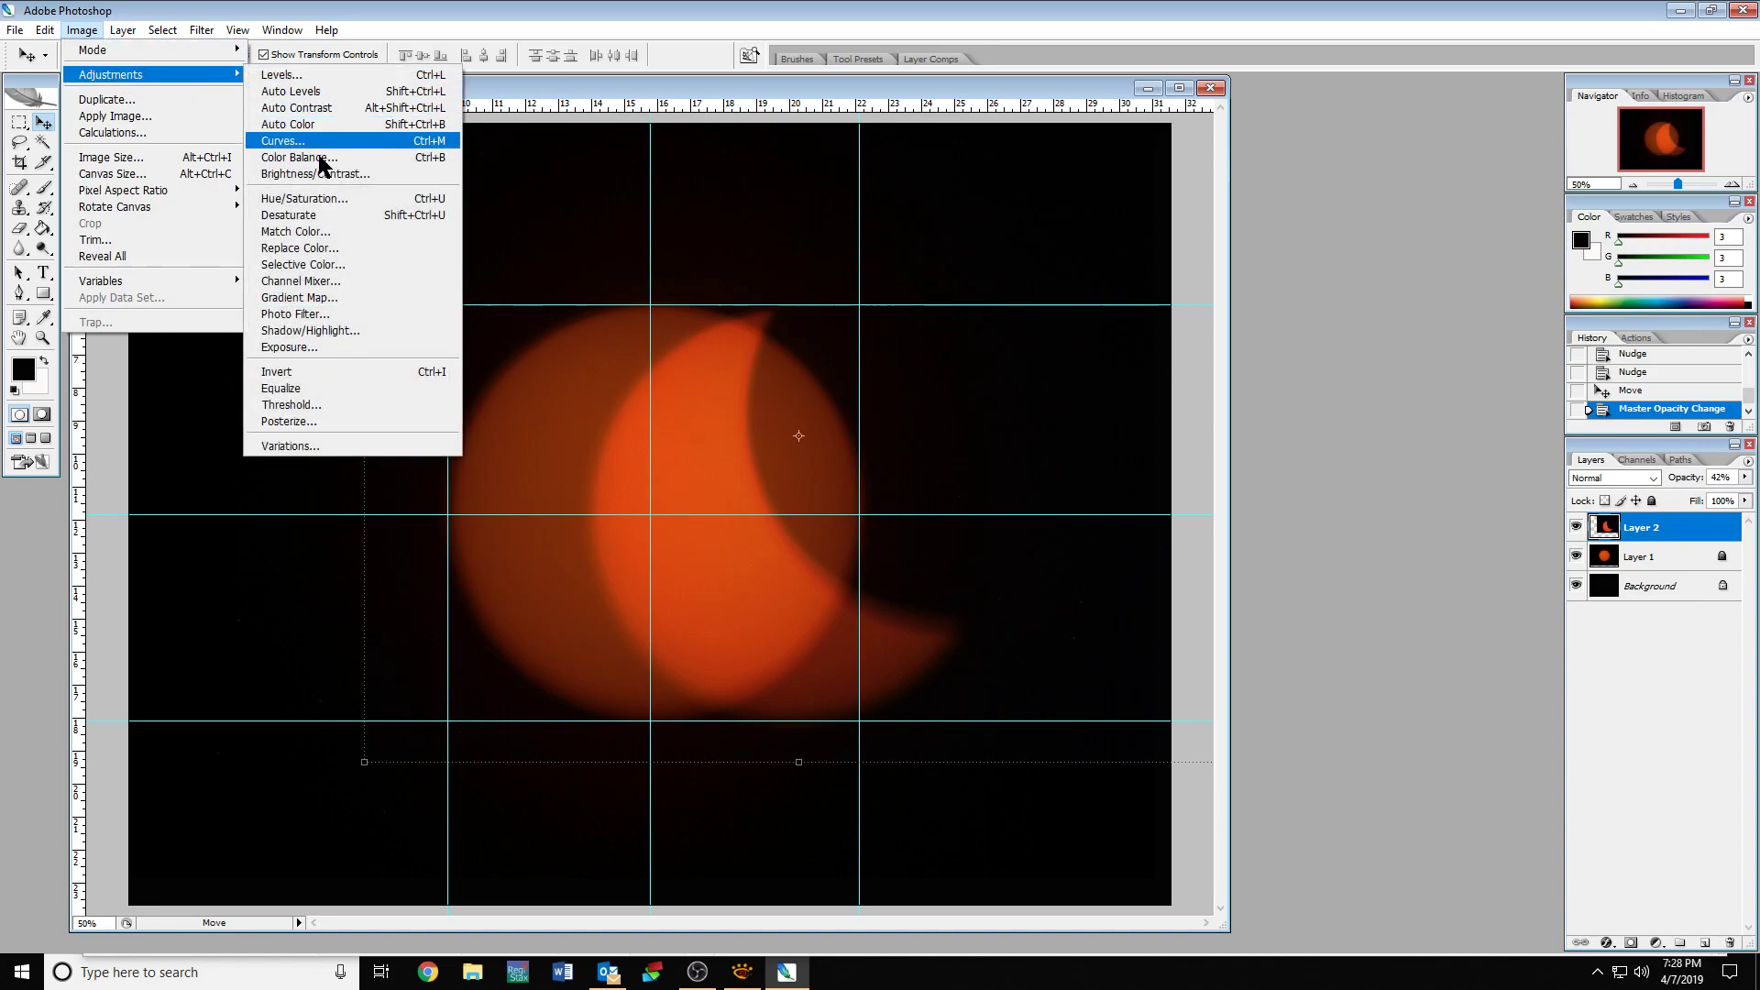
left_click(310, 199)
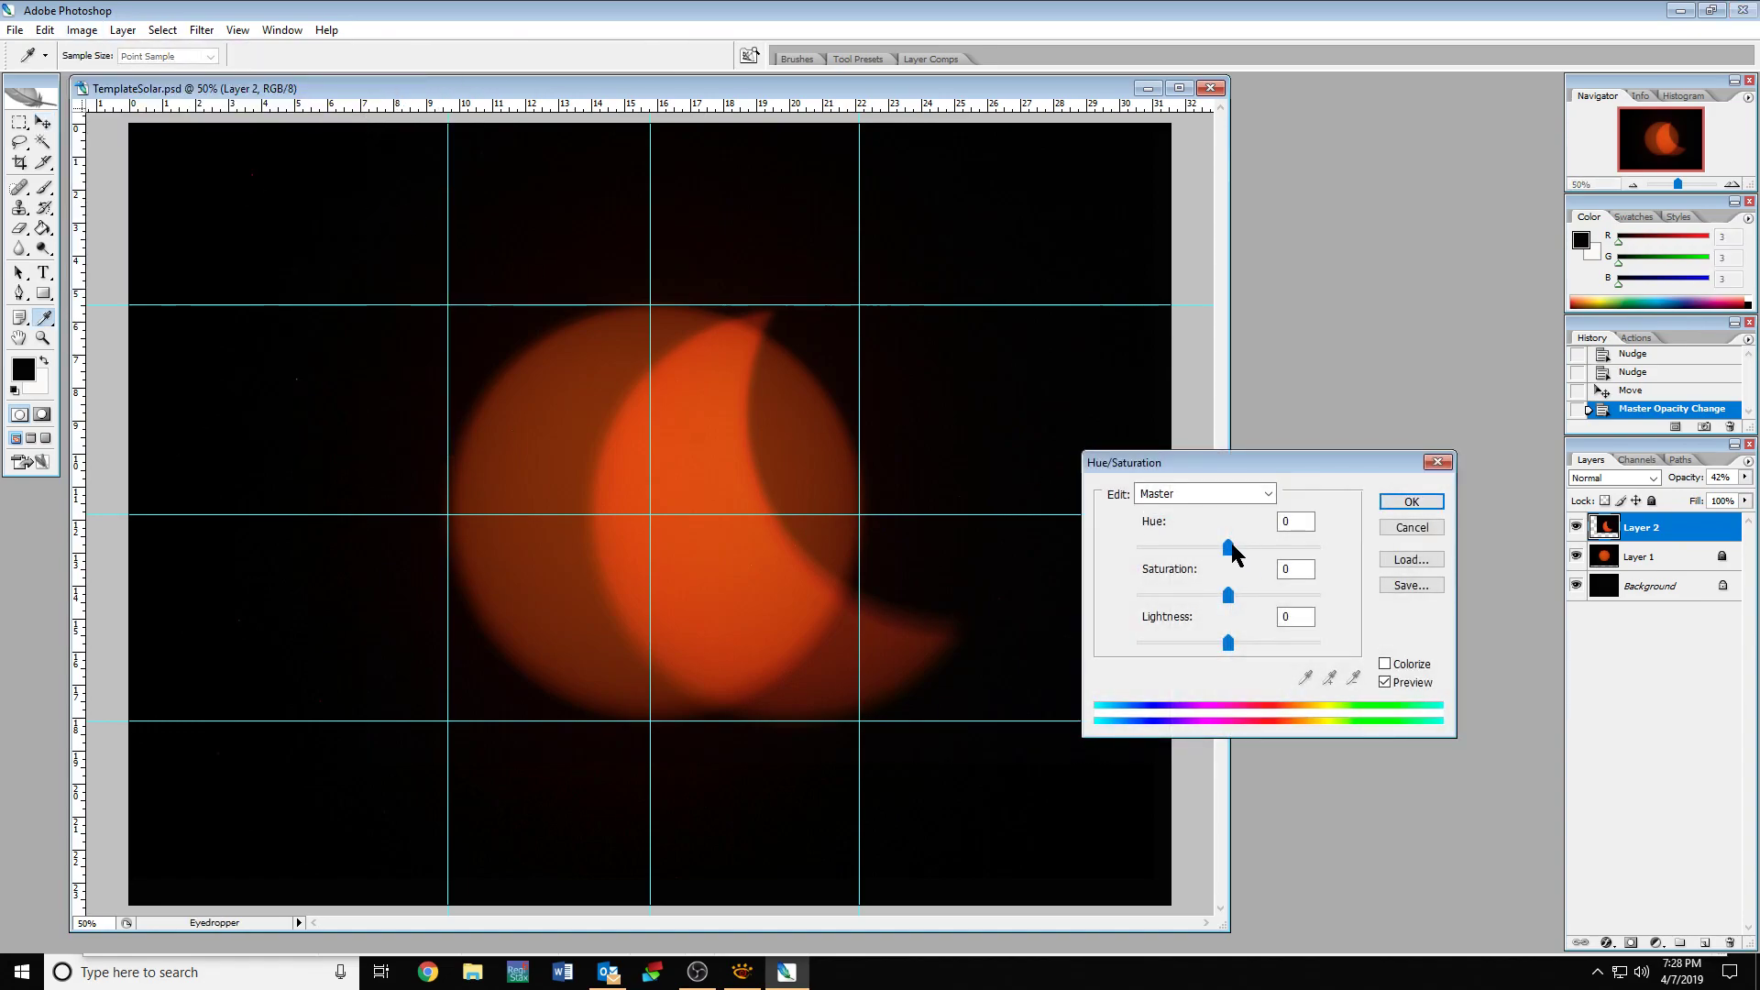
left_click_drag(1228, 544, 1237, 555)
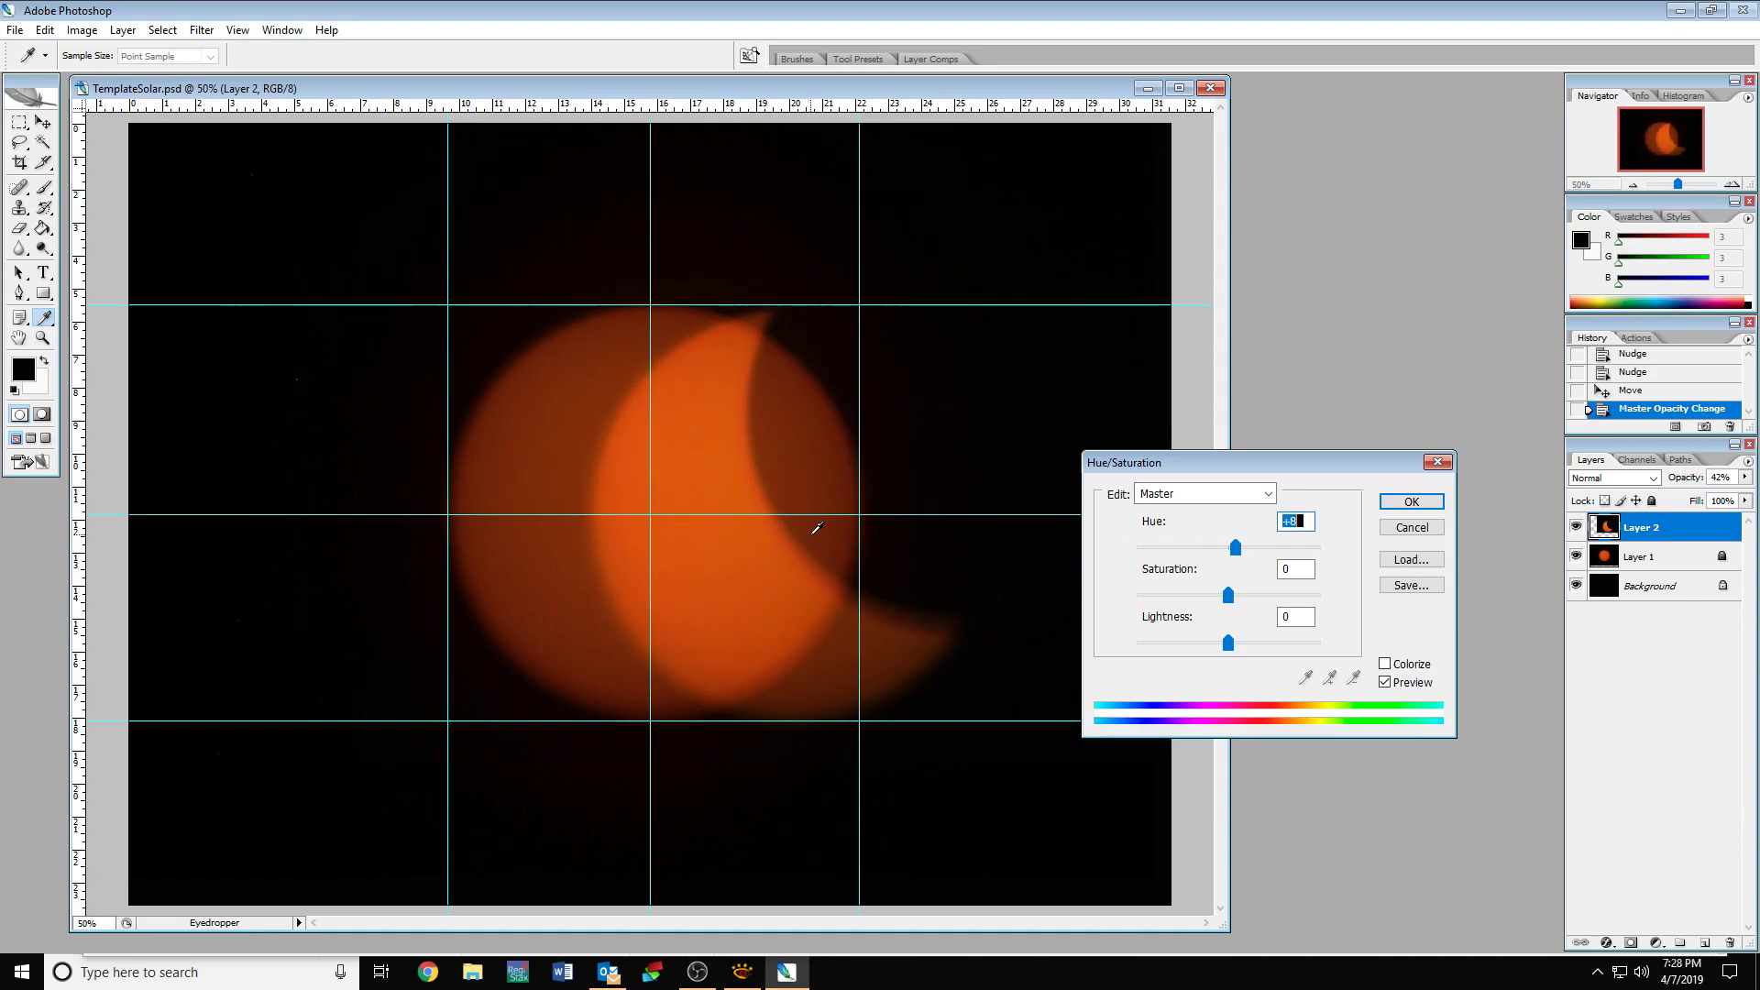
left_click(1412, 502)
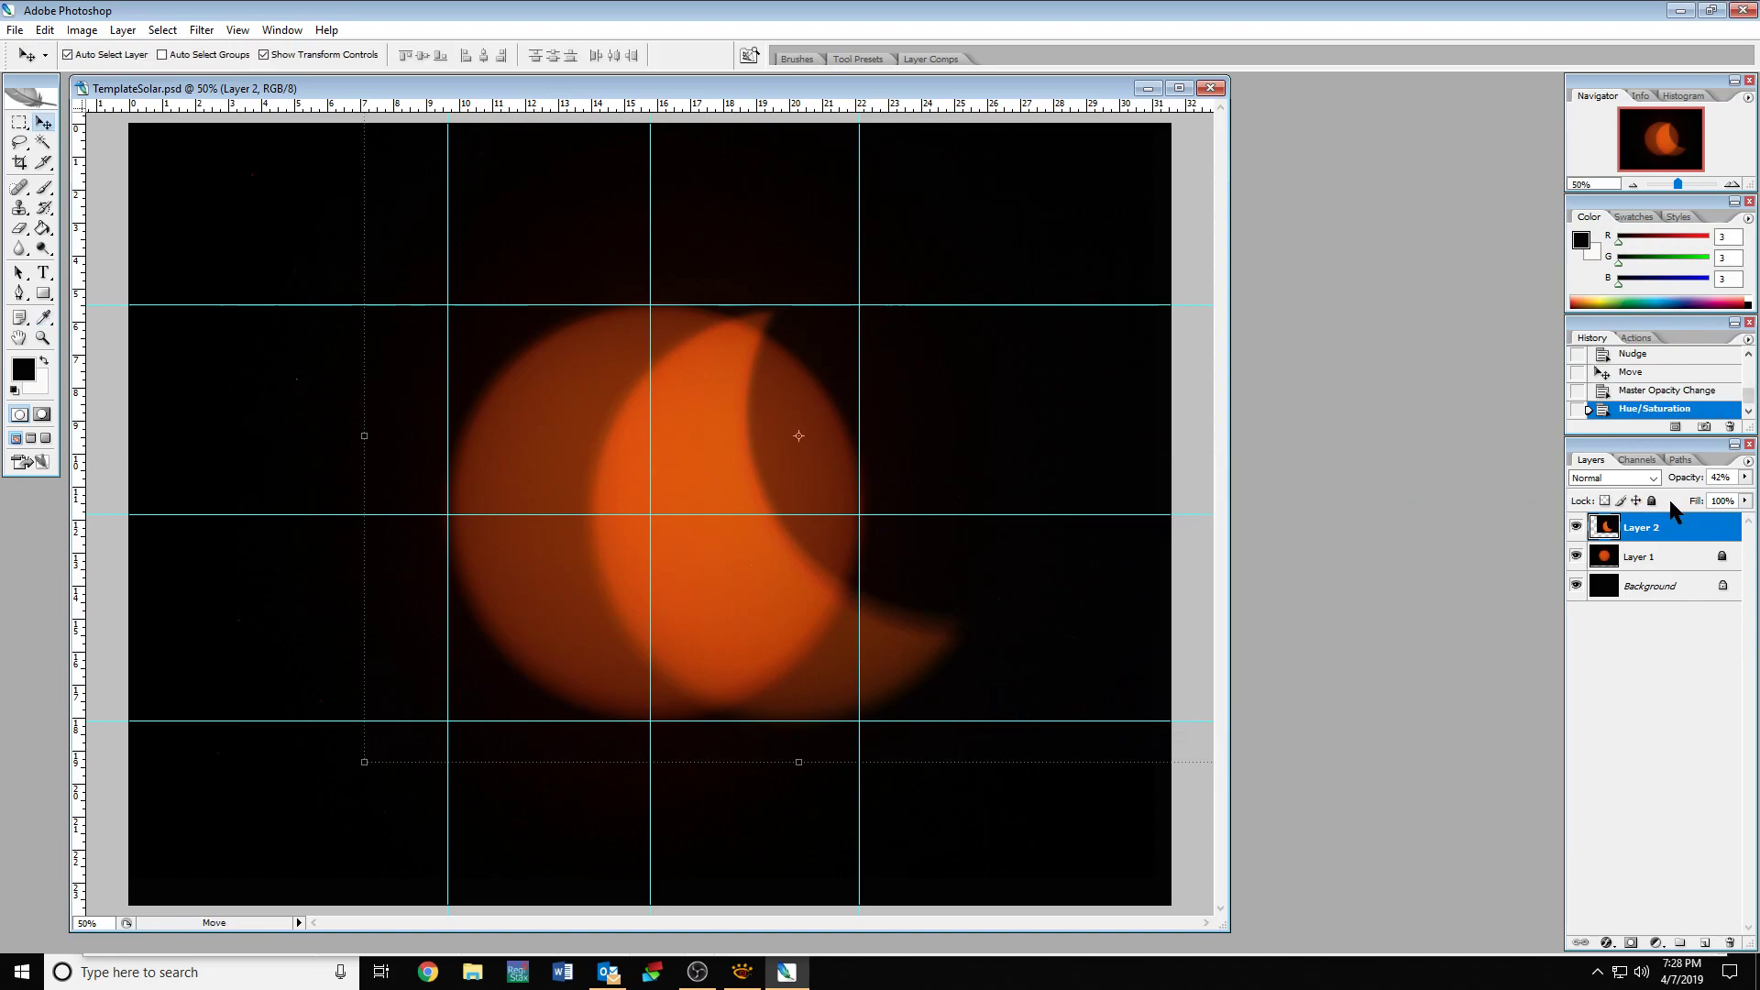
Restore Layer 2's opacity to 100% and move it right so its crescent sits beside the template sun for colour comparison.
left_click(1744, 477)
left_click_drag(1691, 501, 1745, 500)
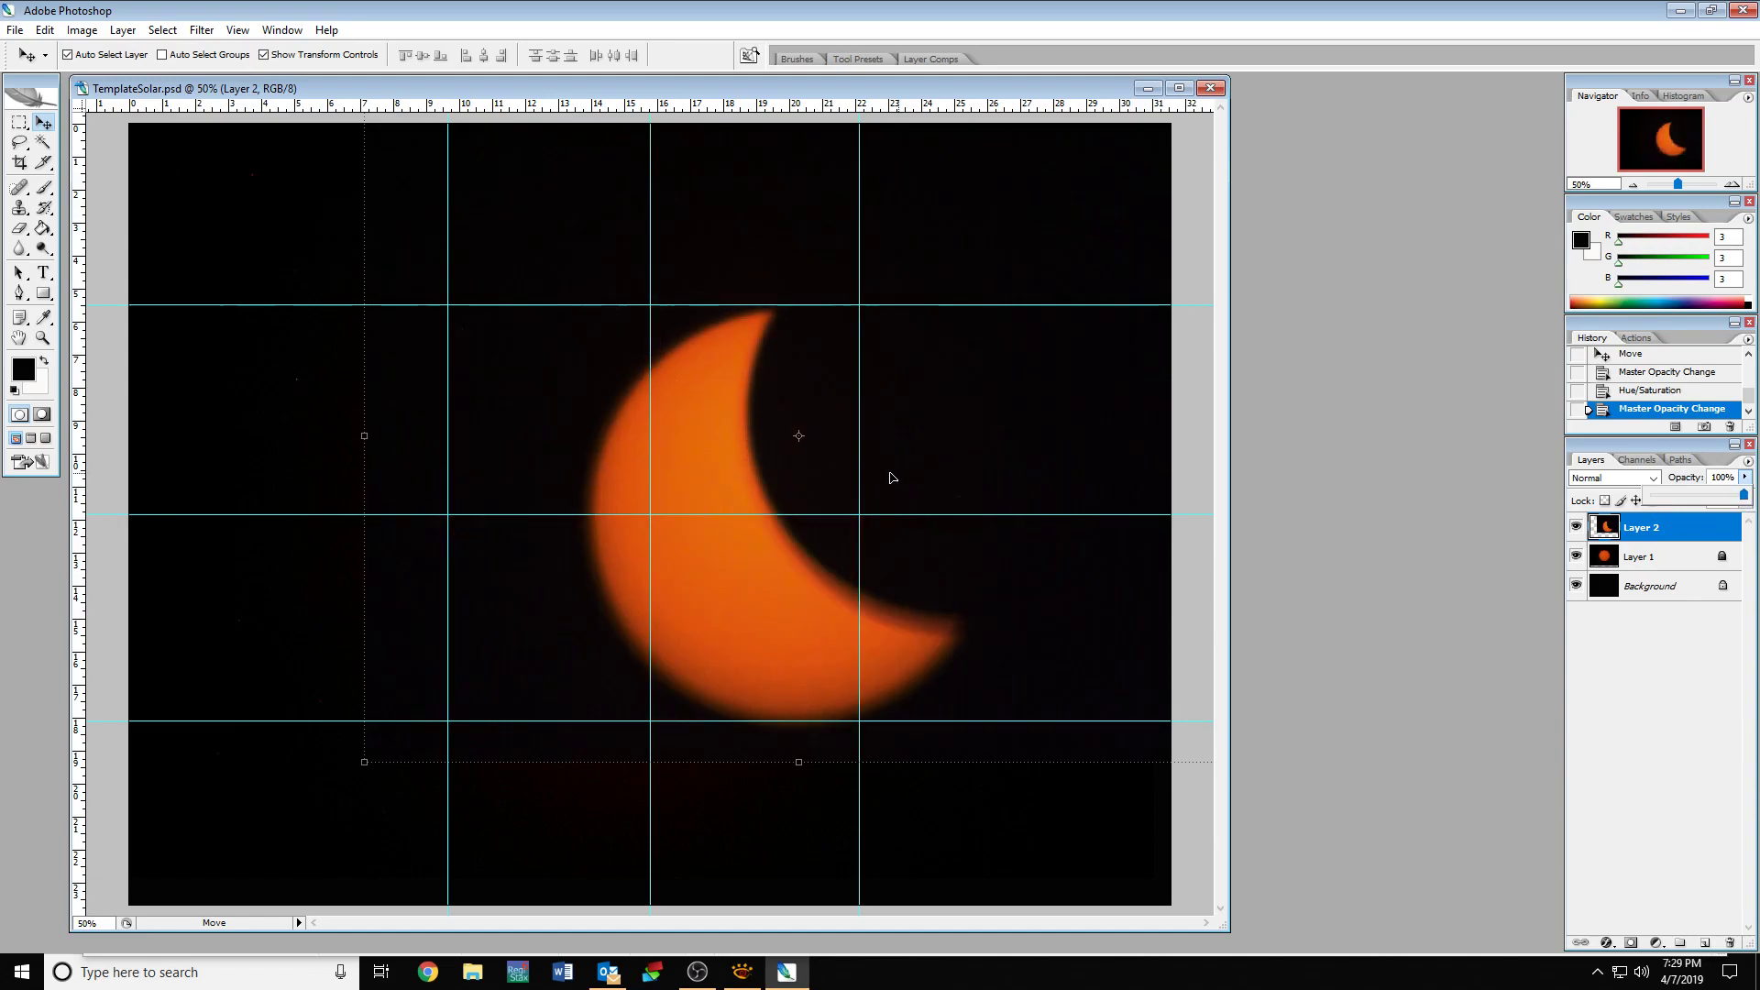
left_click_drag(691, 488, 986, 483)
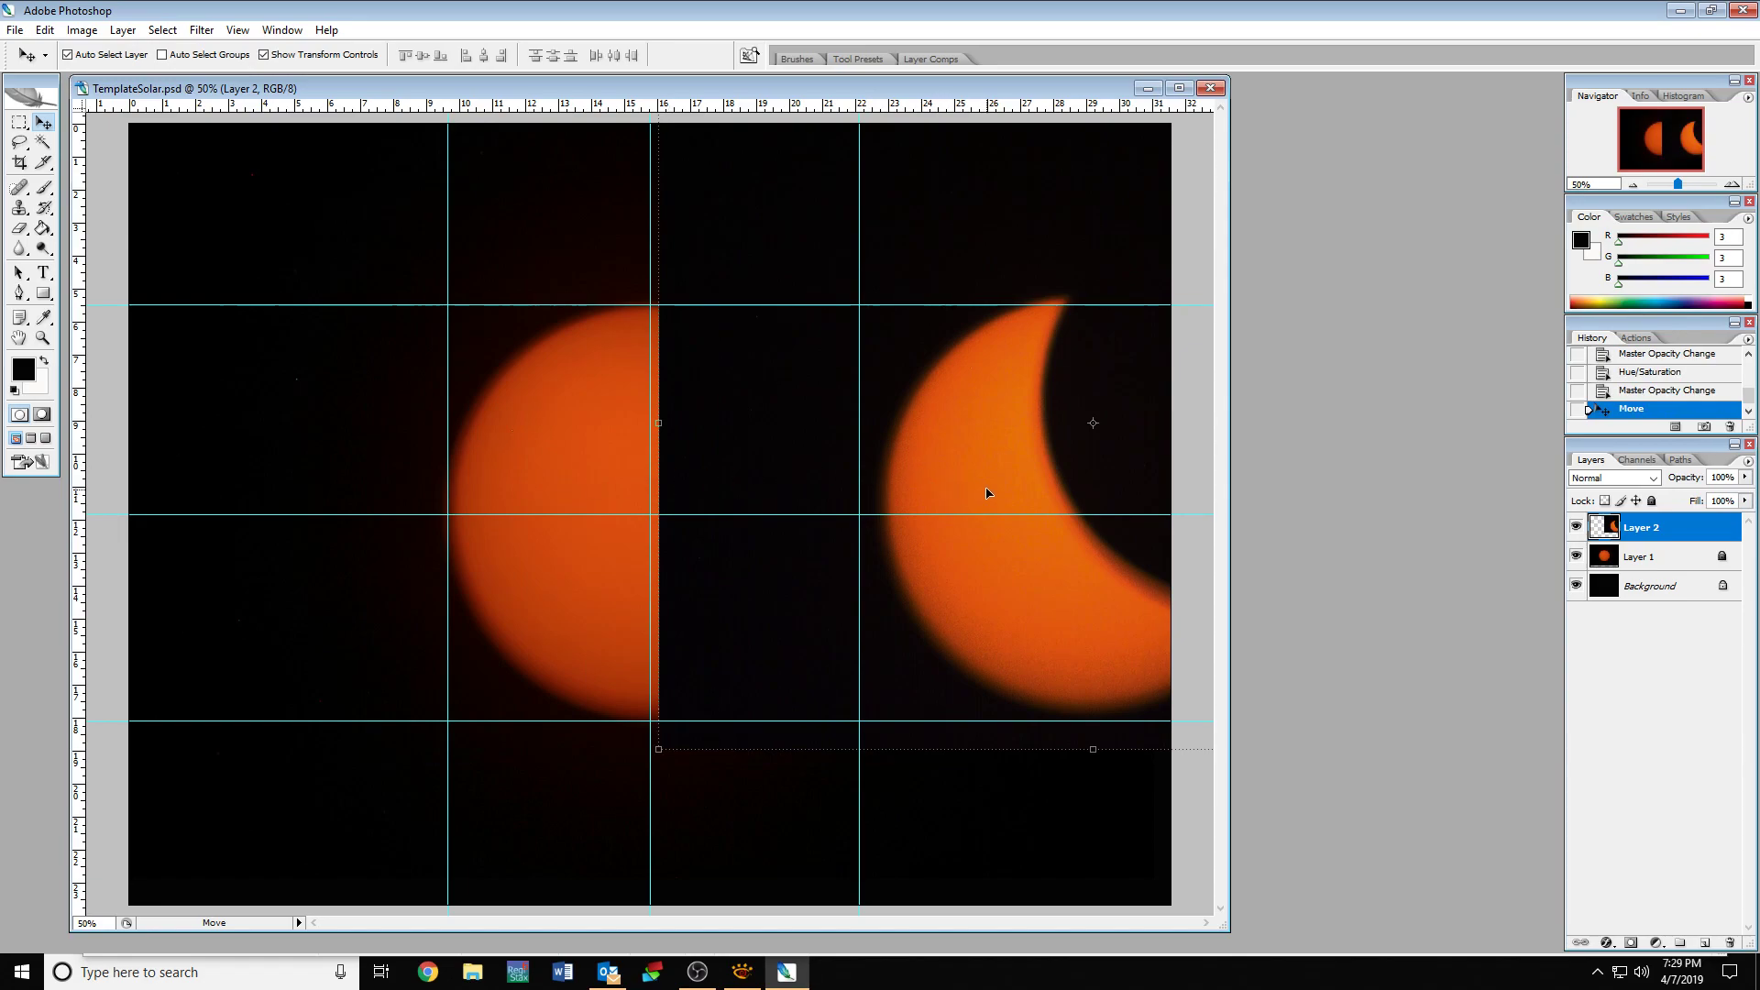
Shift Layer 2's hue slightly back toward red with Hue/Saturation to match the template sun.
left_click(81, 29)
mouse_move(146, 78)
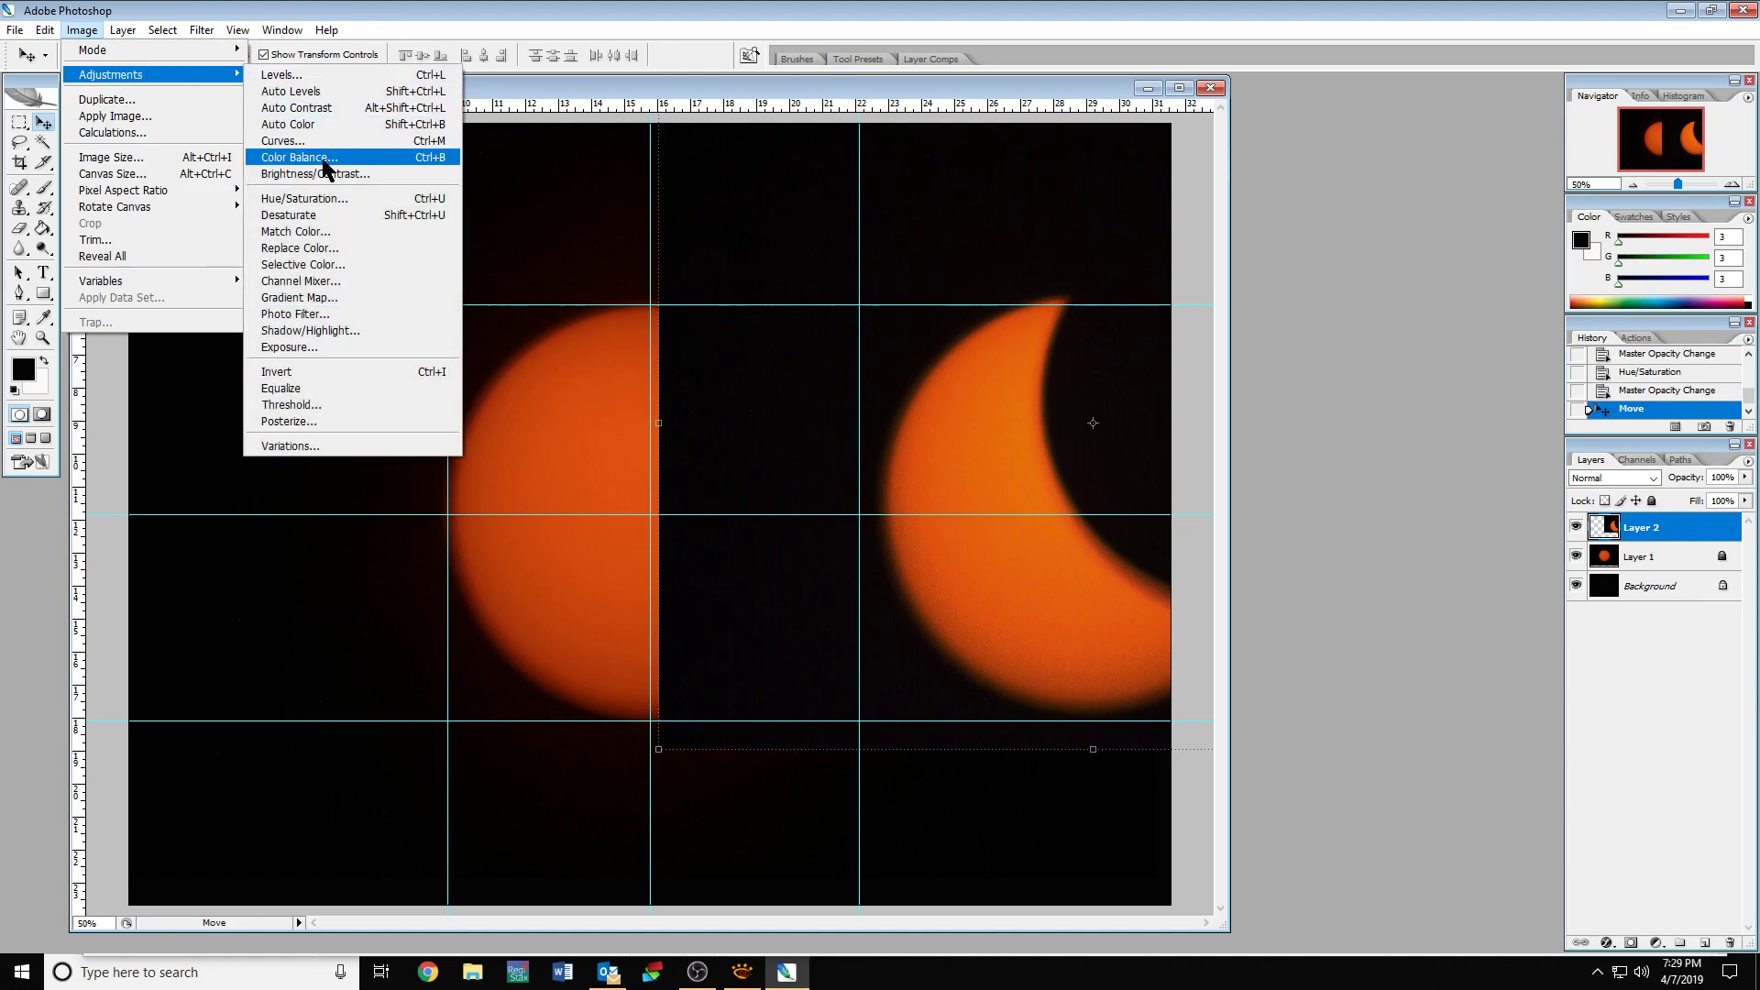
left_click(314, 199)
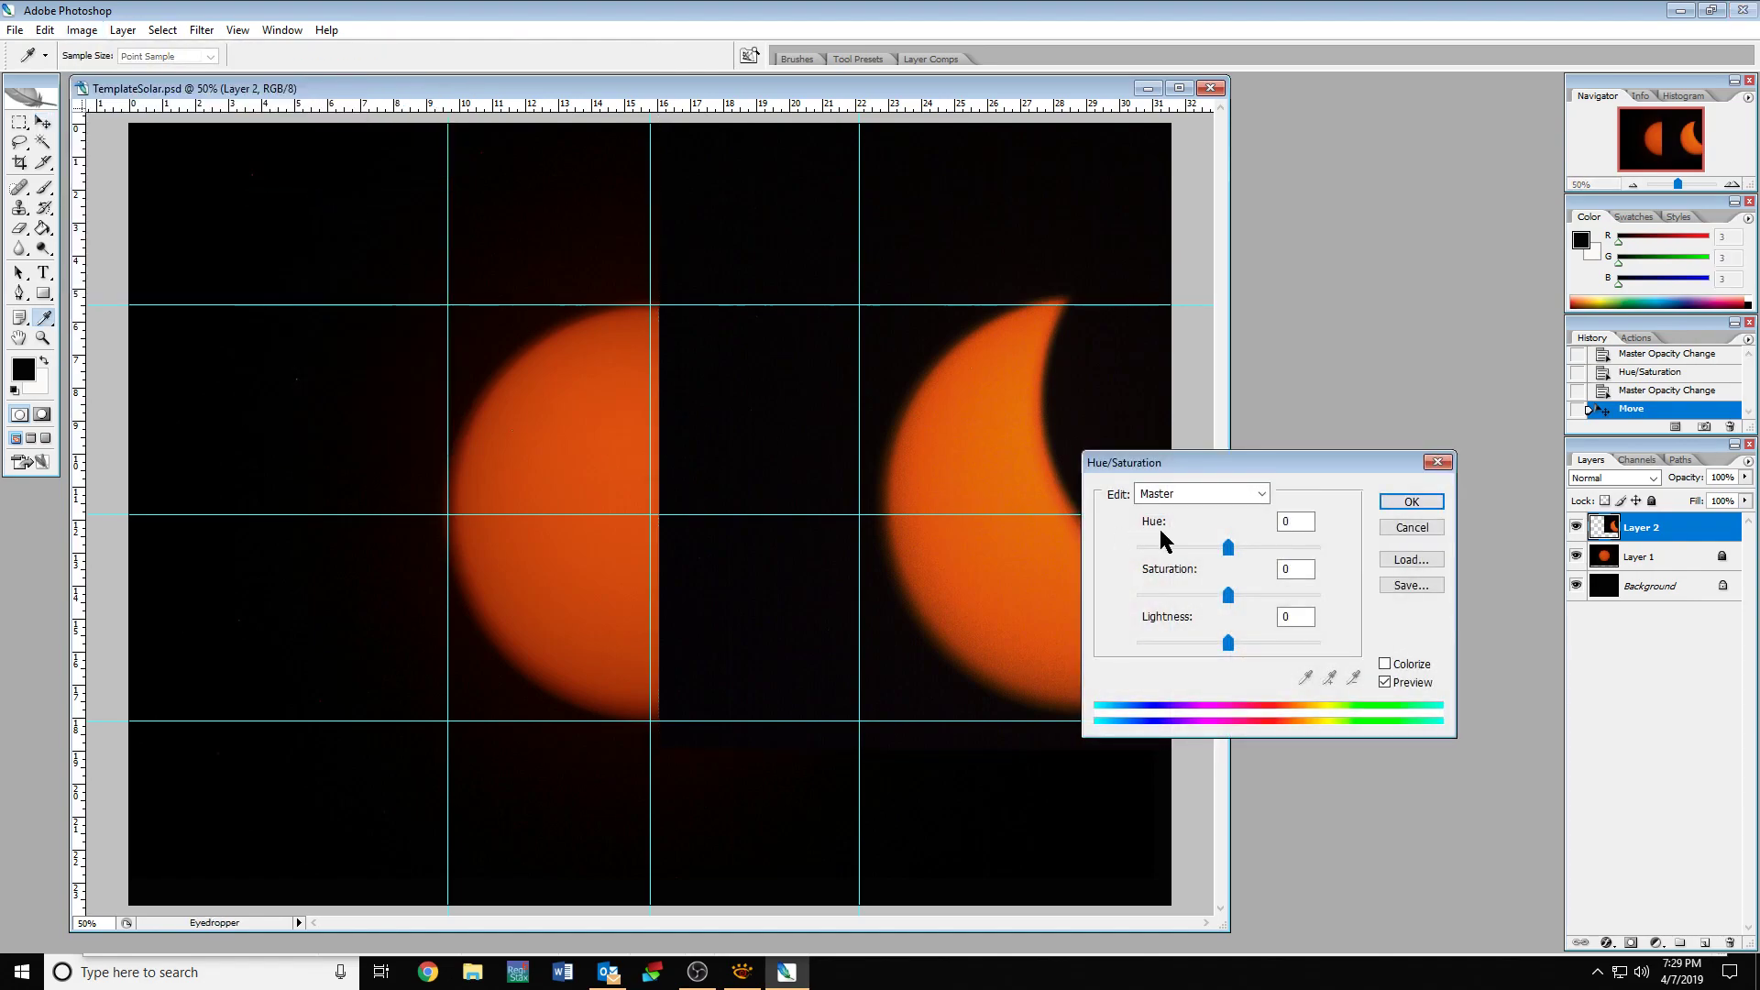
left_click_drag(1229, 547, 1226, 548)
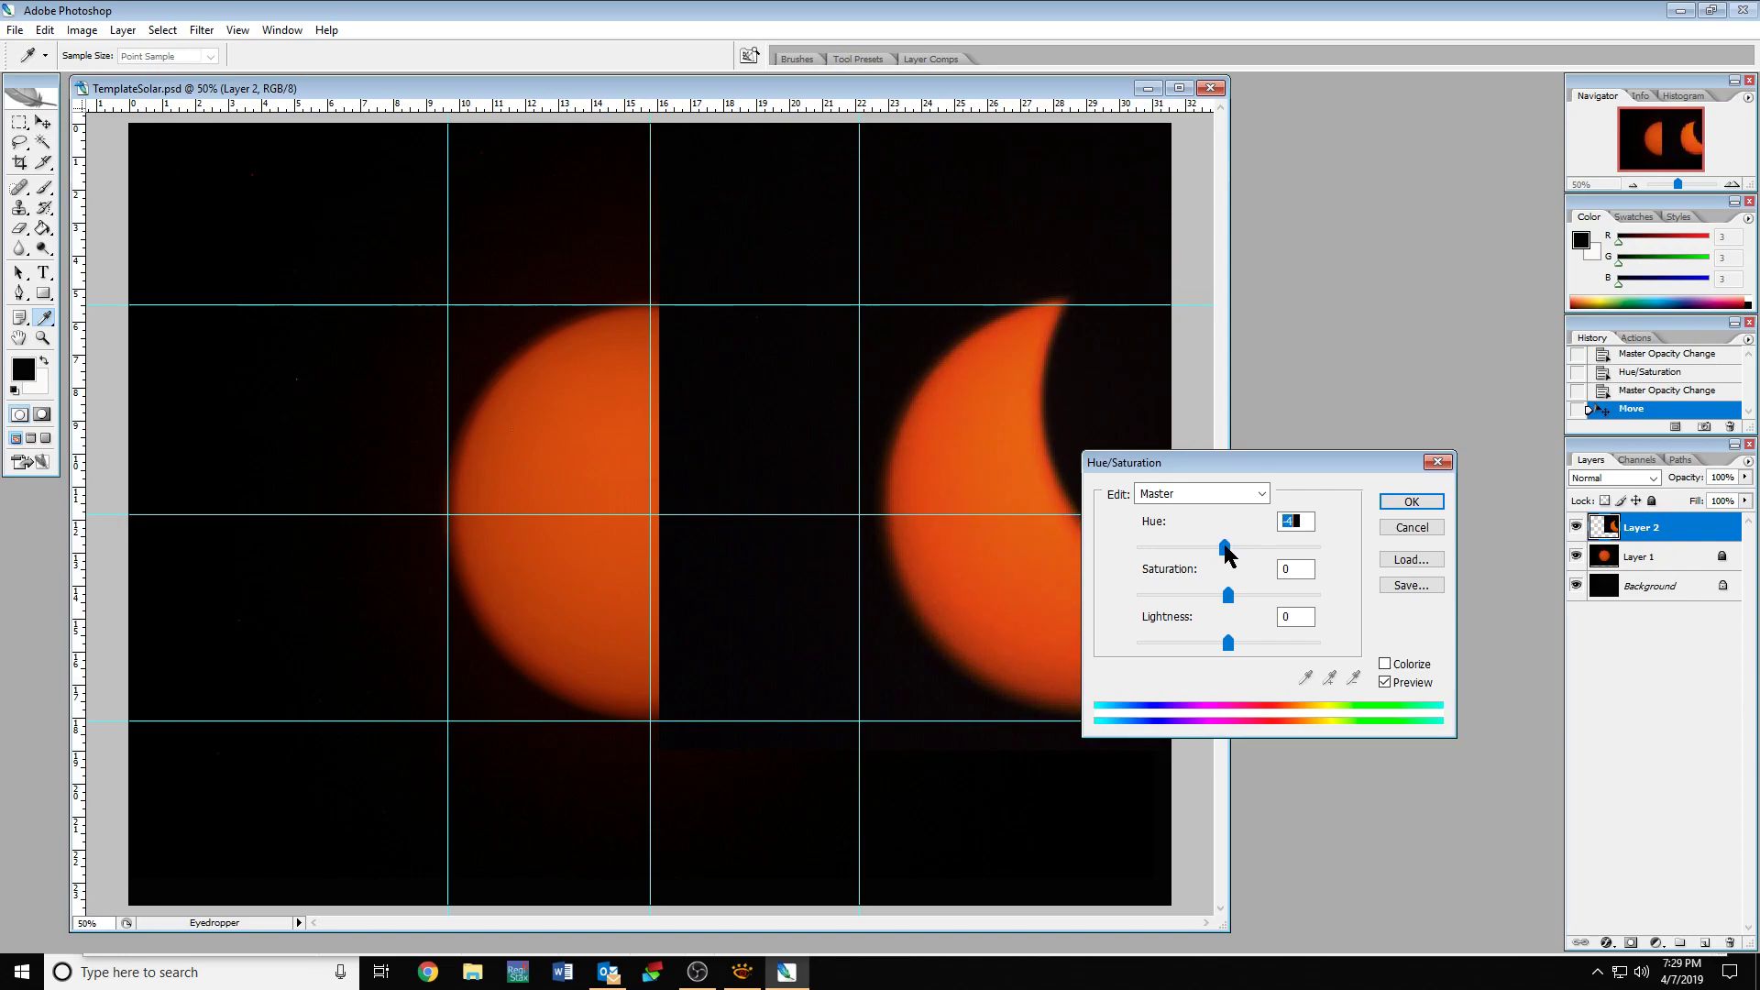
left_click(1407, 502)
Move Layer 2 back over the template sun between the guides, and compare the two by repeatedly hiding and showing Layer 2.
left_click_drag(1103, 483, 670, 492)
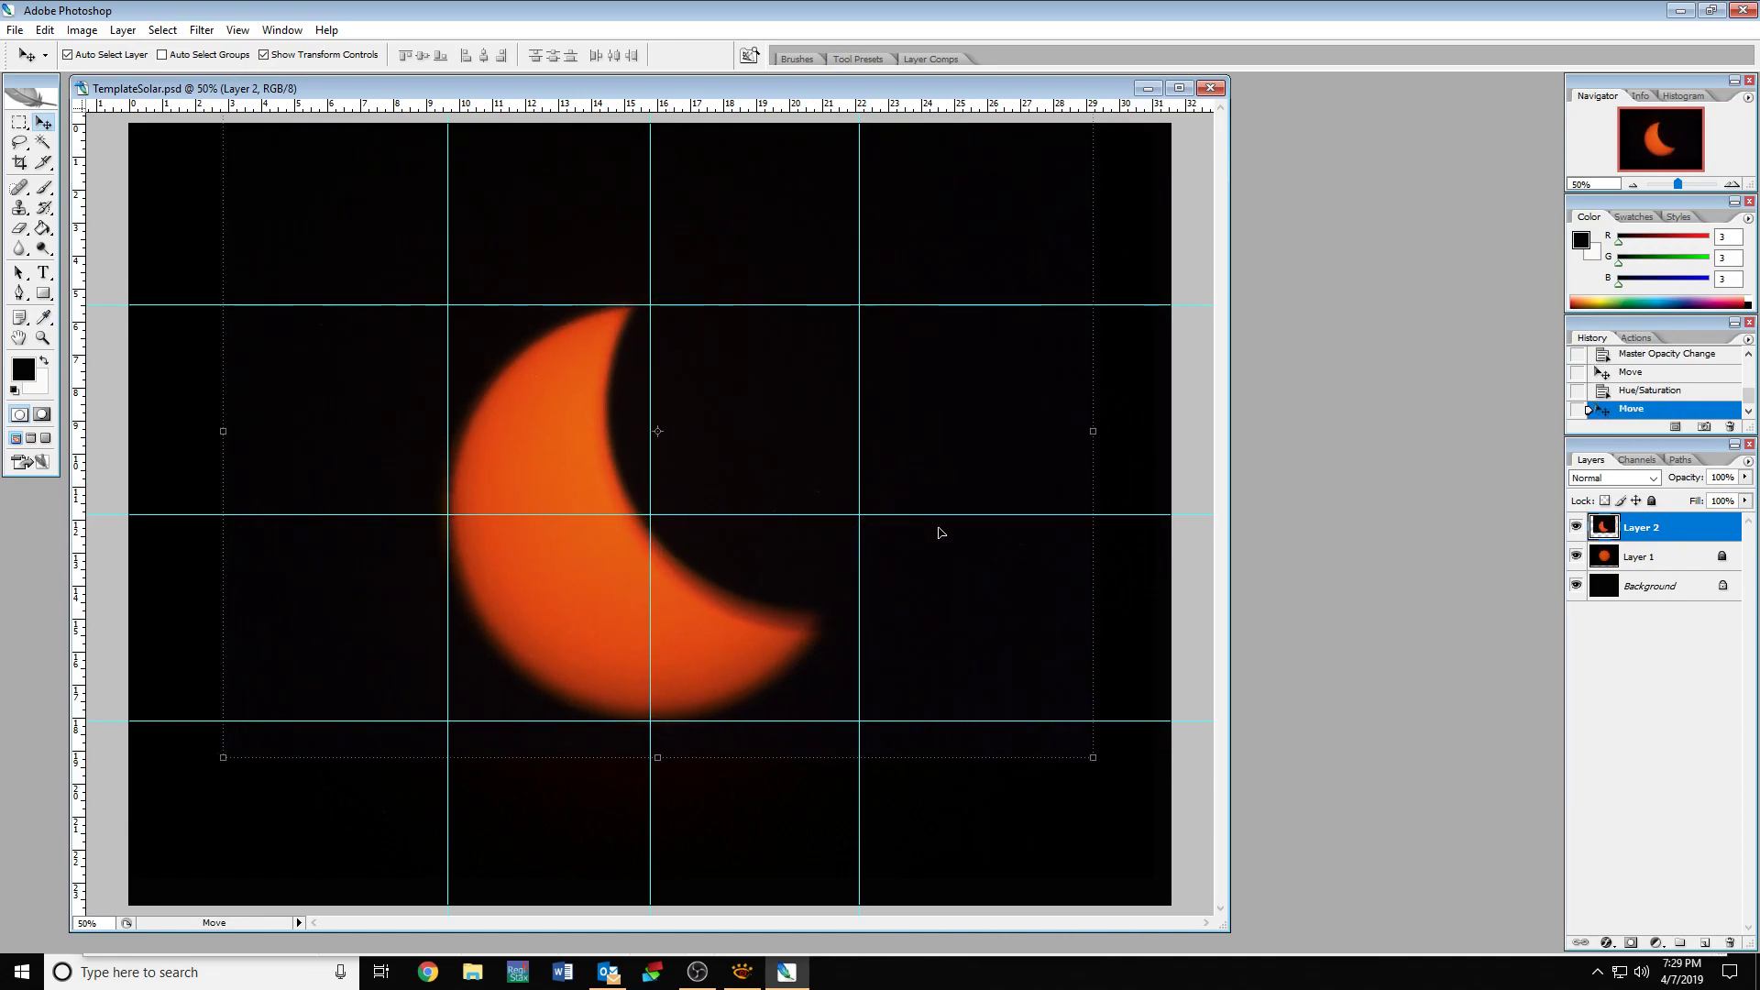
left_click(1577, 528)
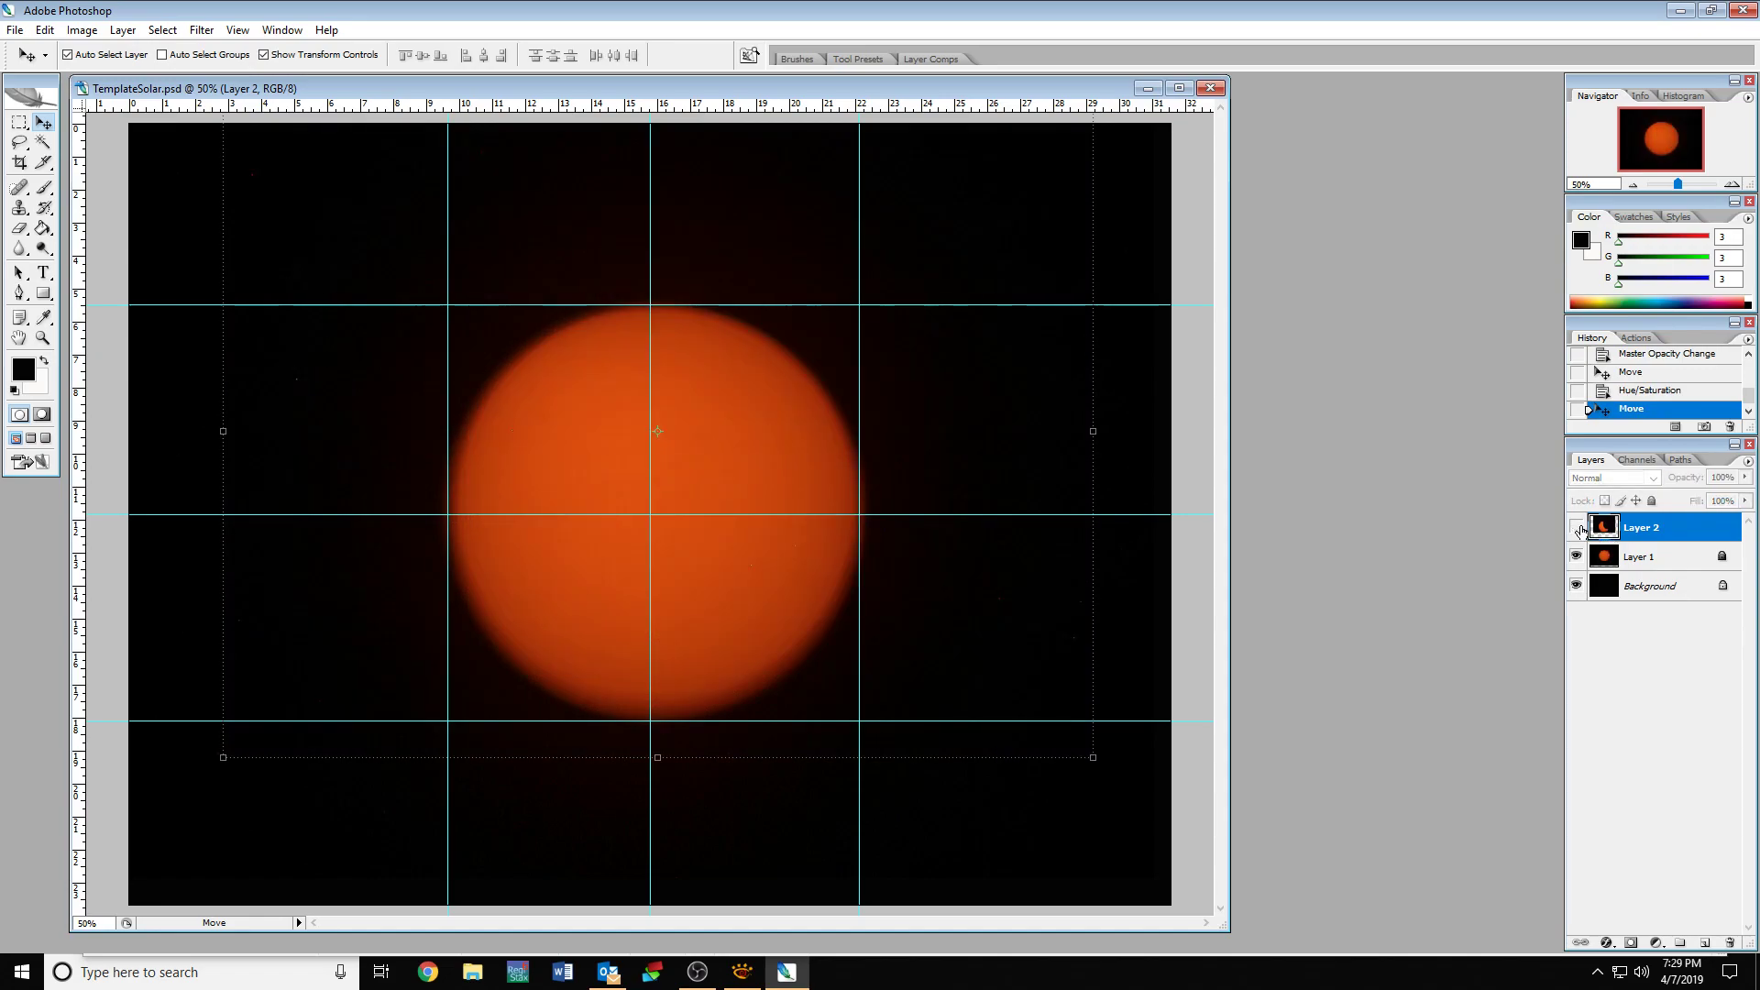
left_click(1577, 527)
left_click(1577, 527)
left_click(1577, 527)
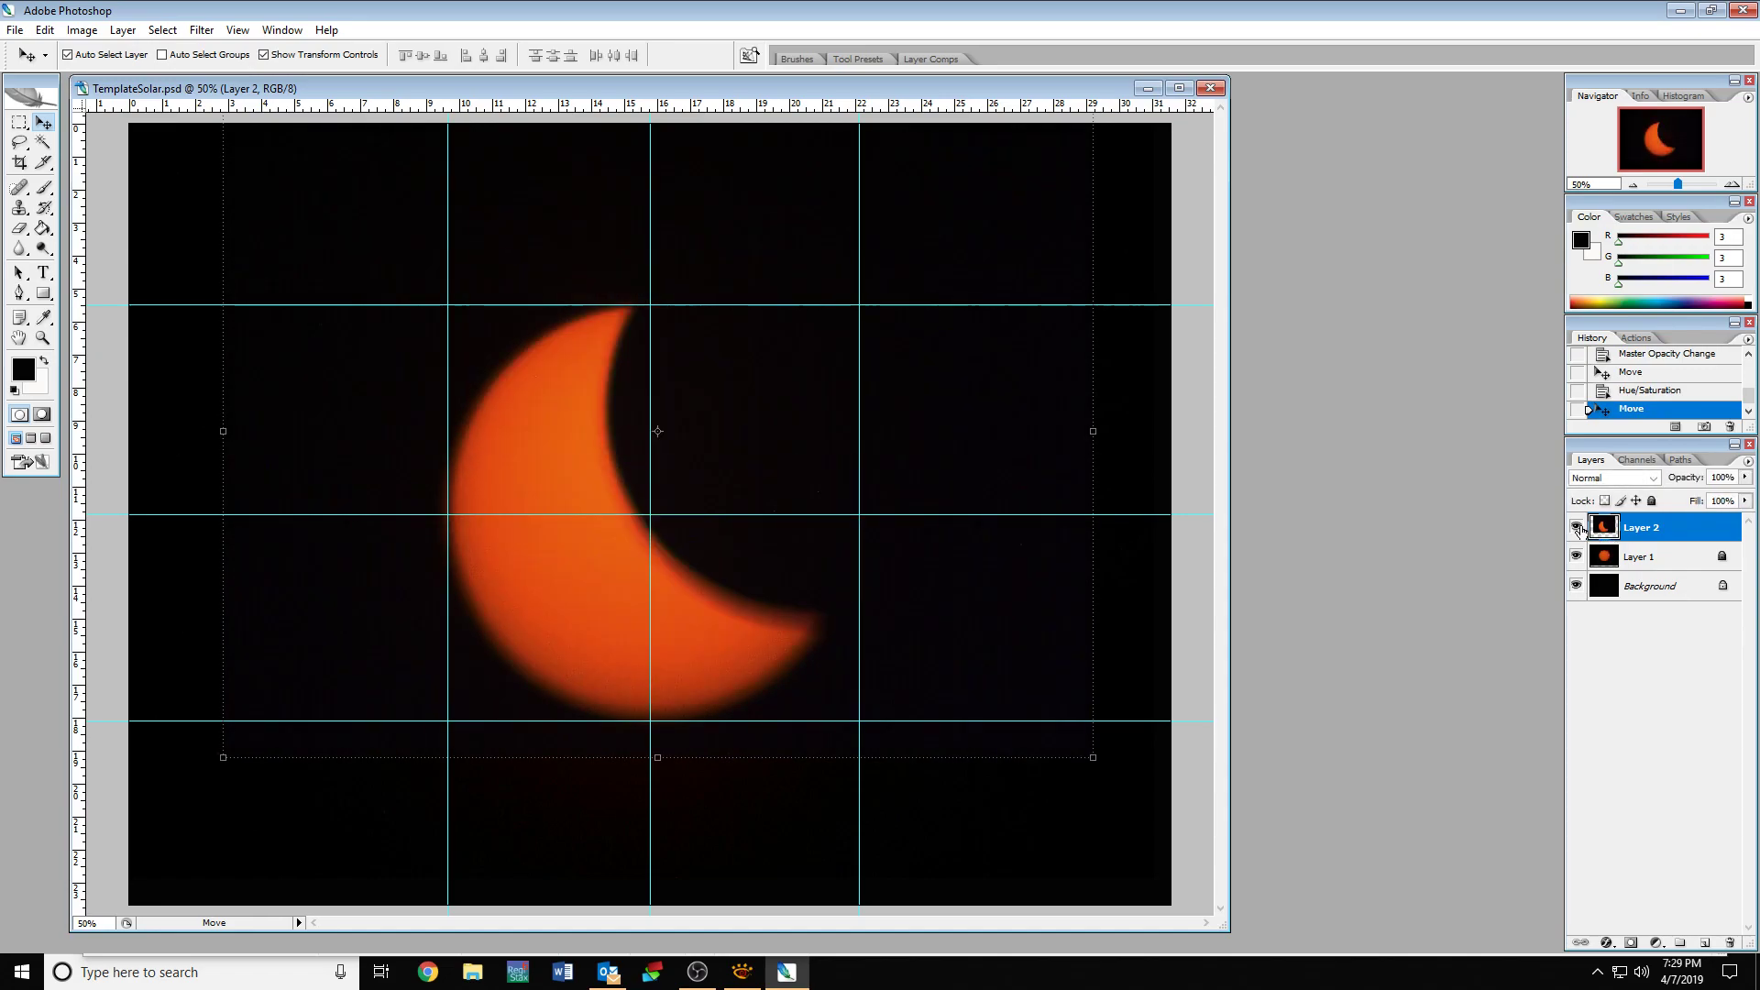
left_click(1577, 527)
left_click(1577, 527)
left_click(1577, 527)
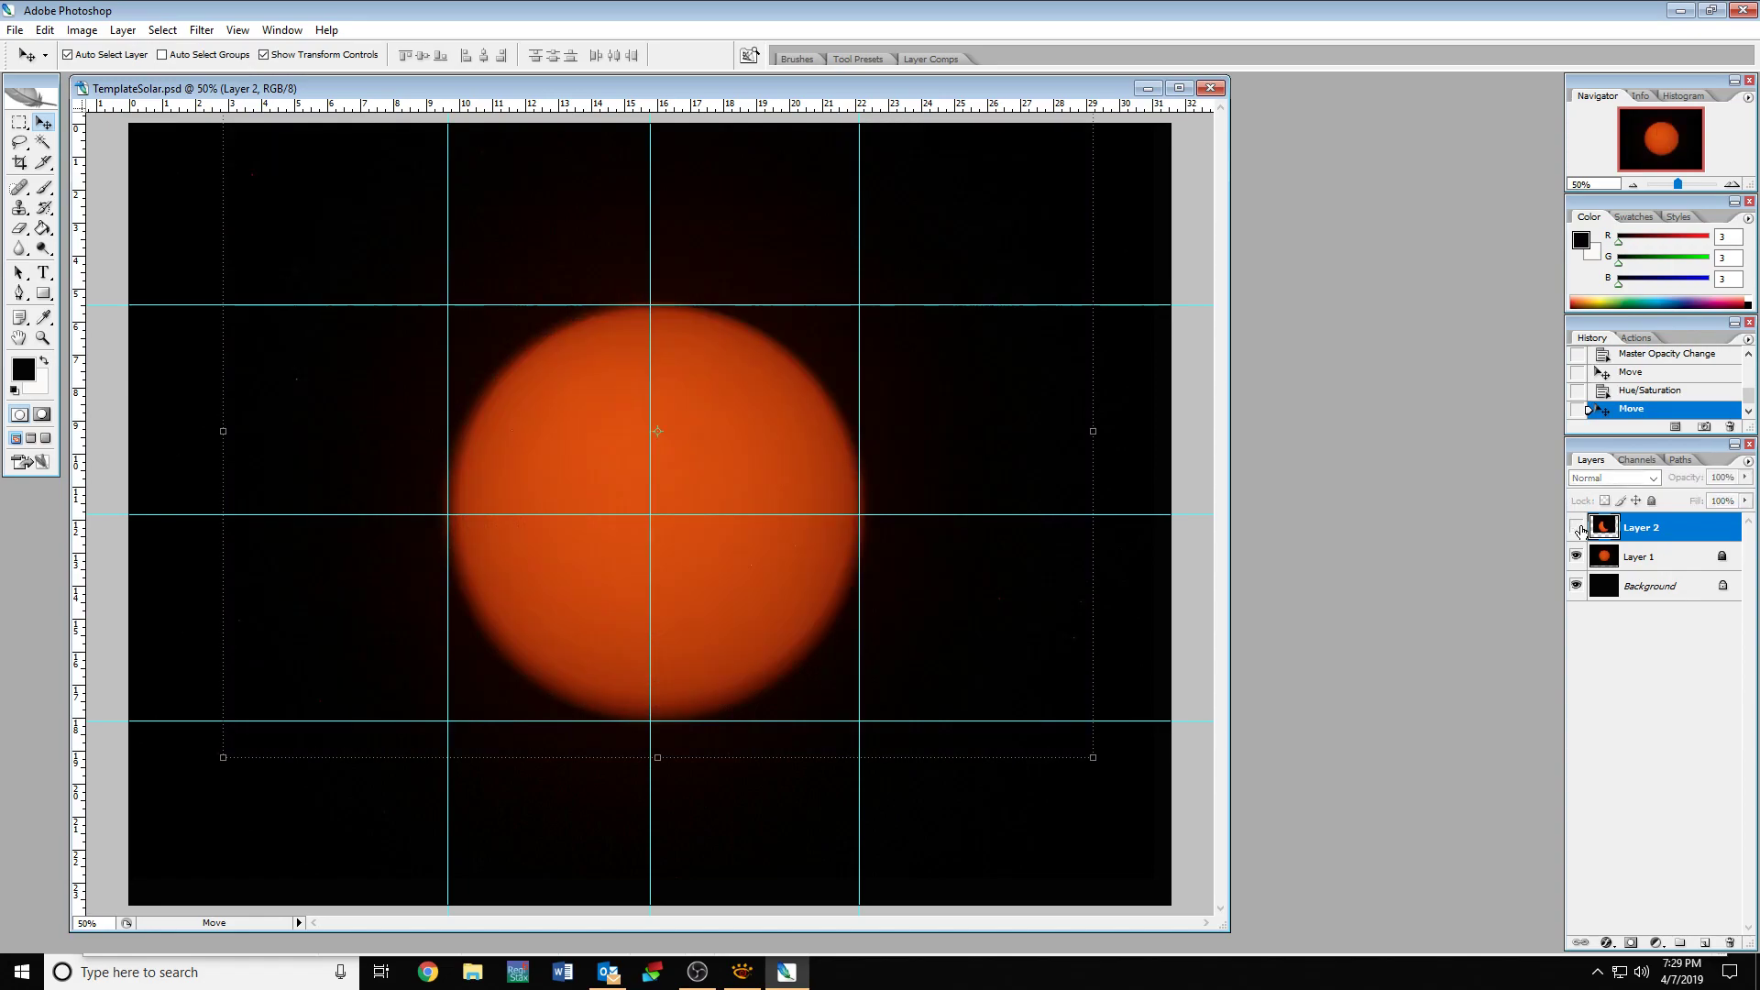
left_click(1577, 527)
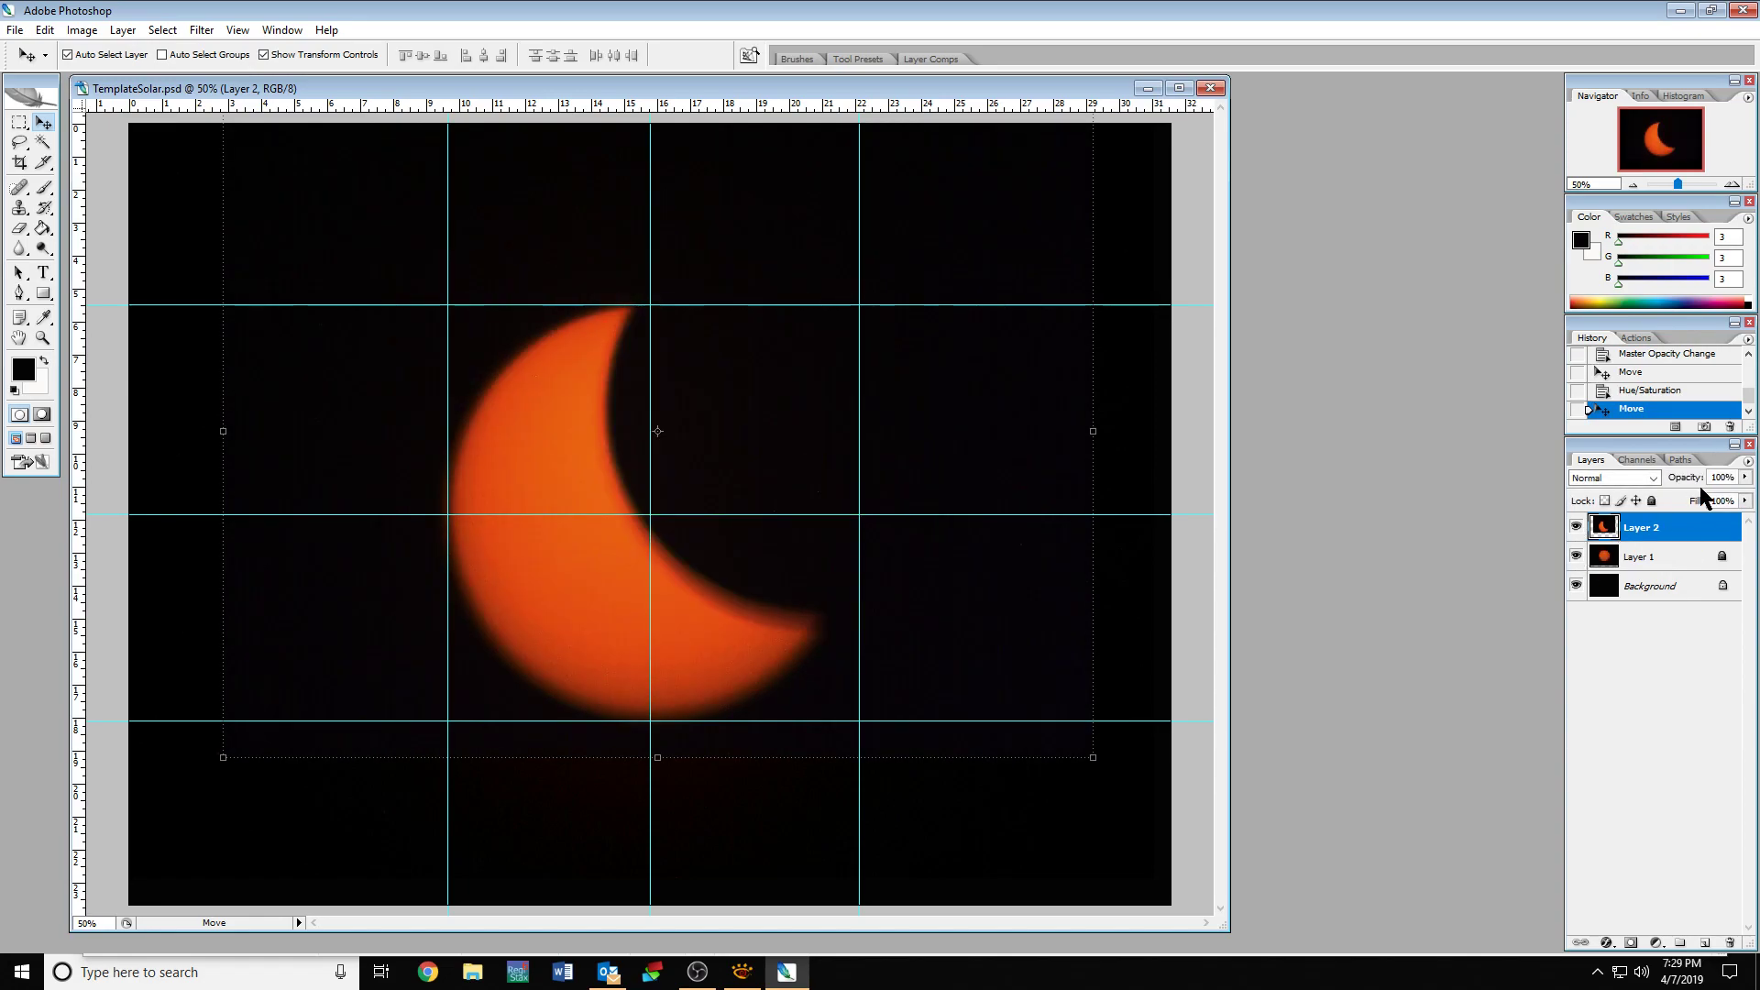
Hide Layer 1 and save a High-quality JPEG copy as 0037.jpg in the DemostrationMovie folder.
left_click(1577, 558)
left_click(16, 31)
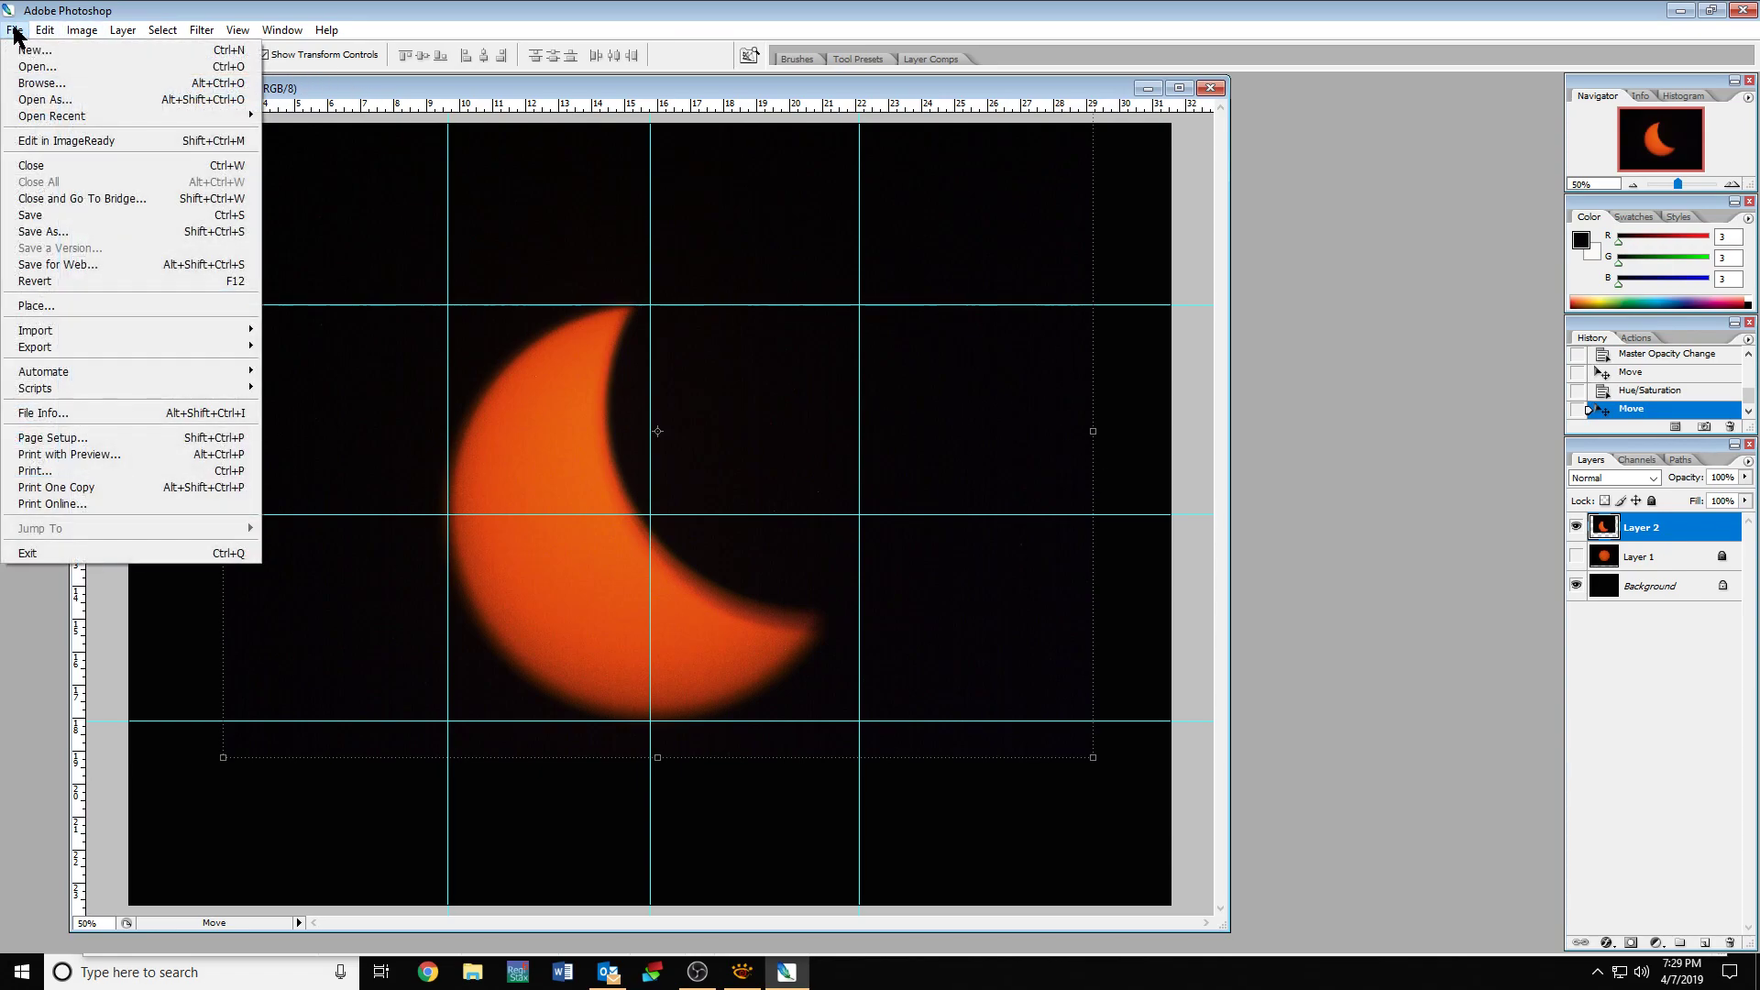
left_click(54, 232)
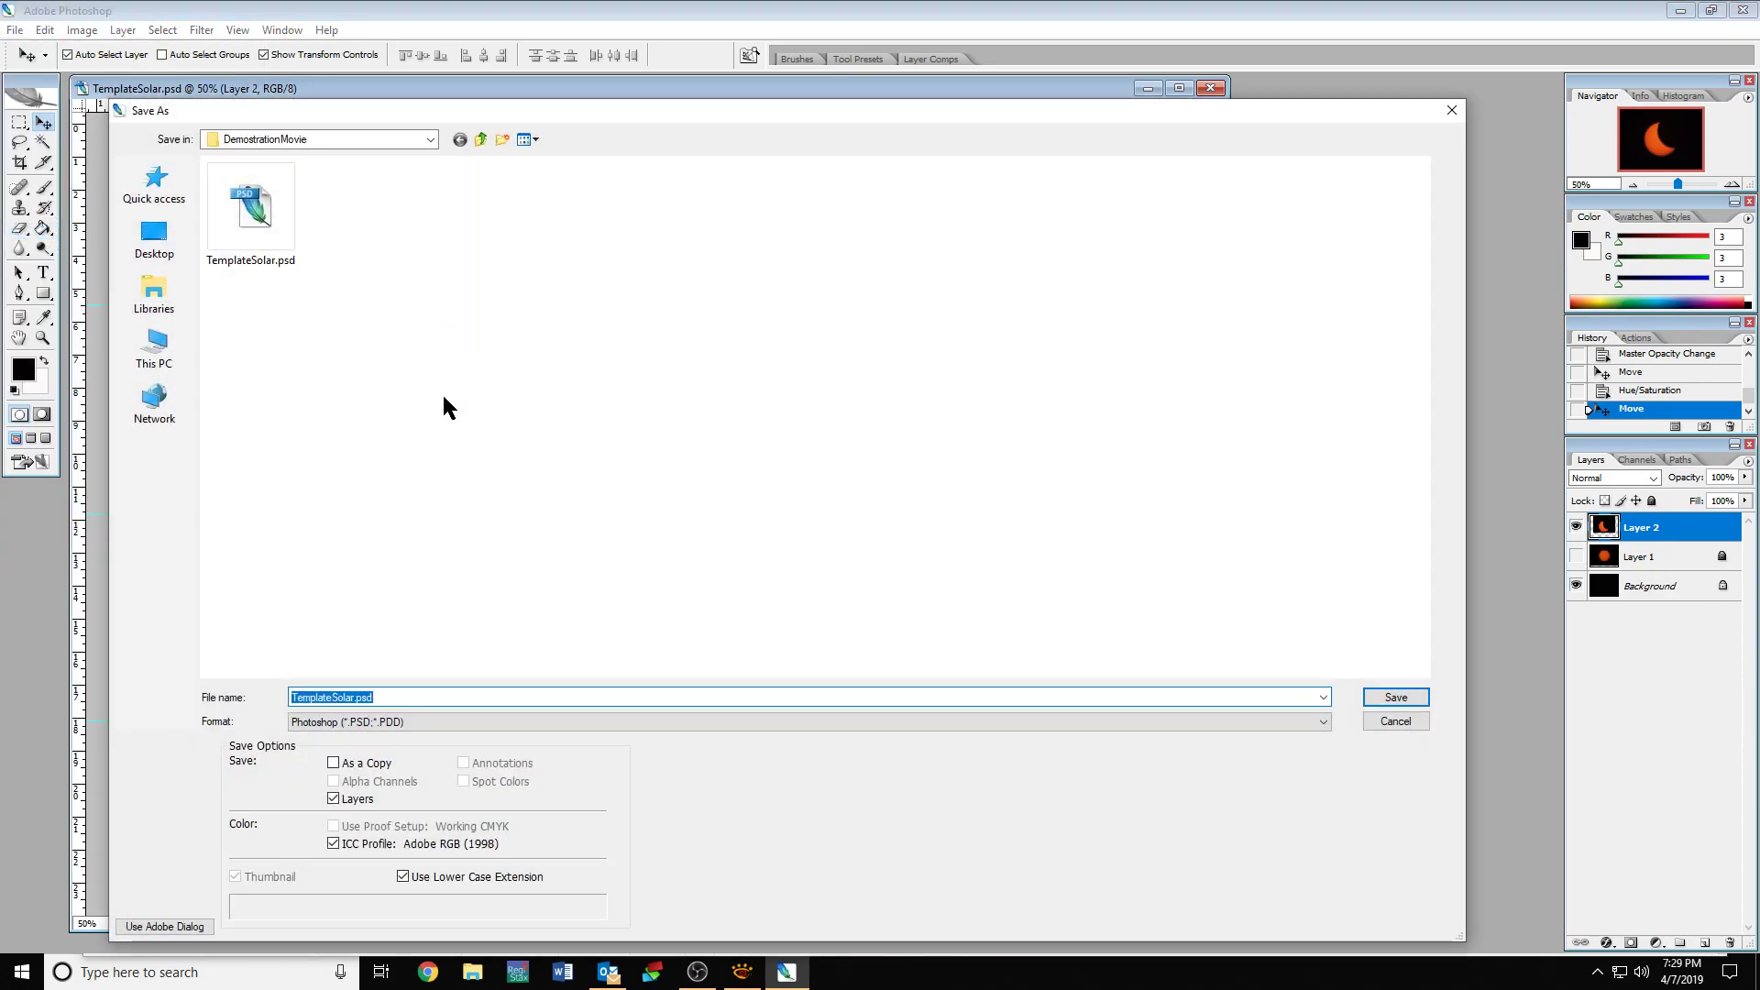
left_click(1325, 722)
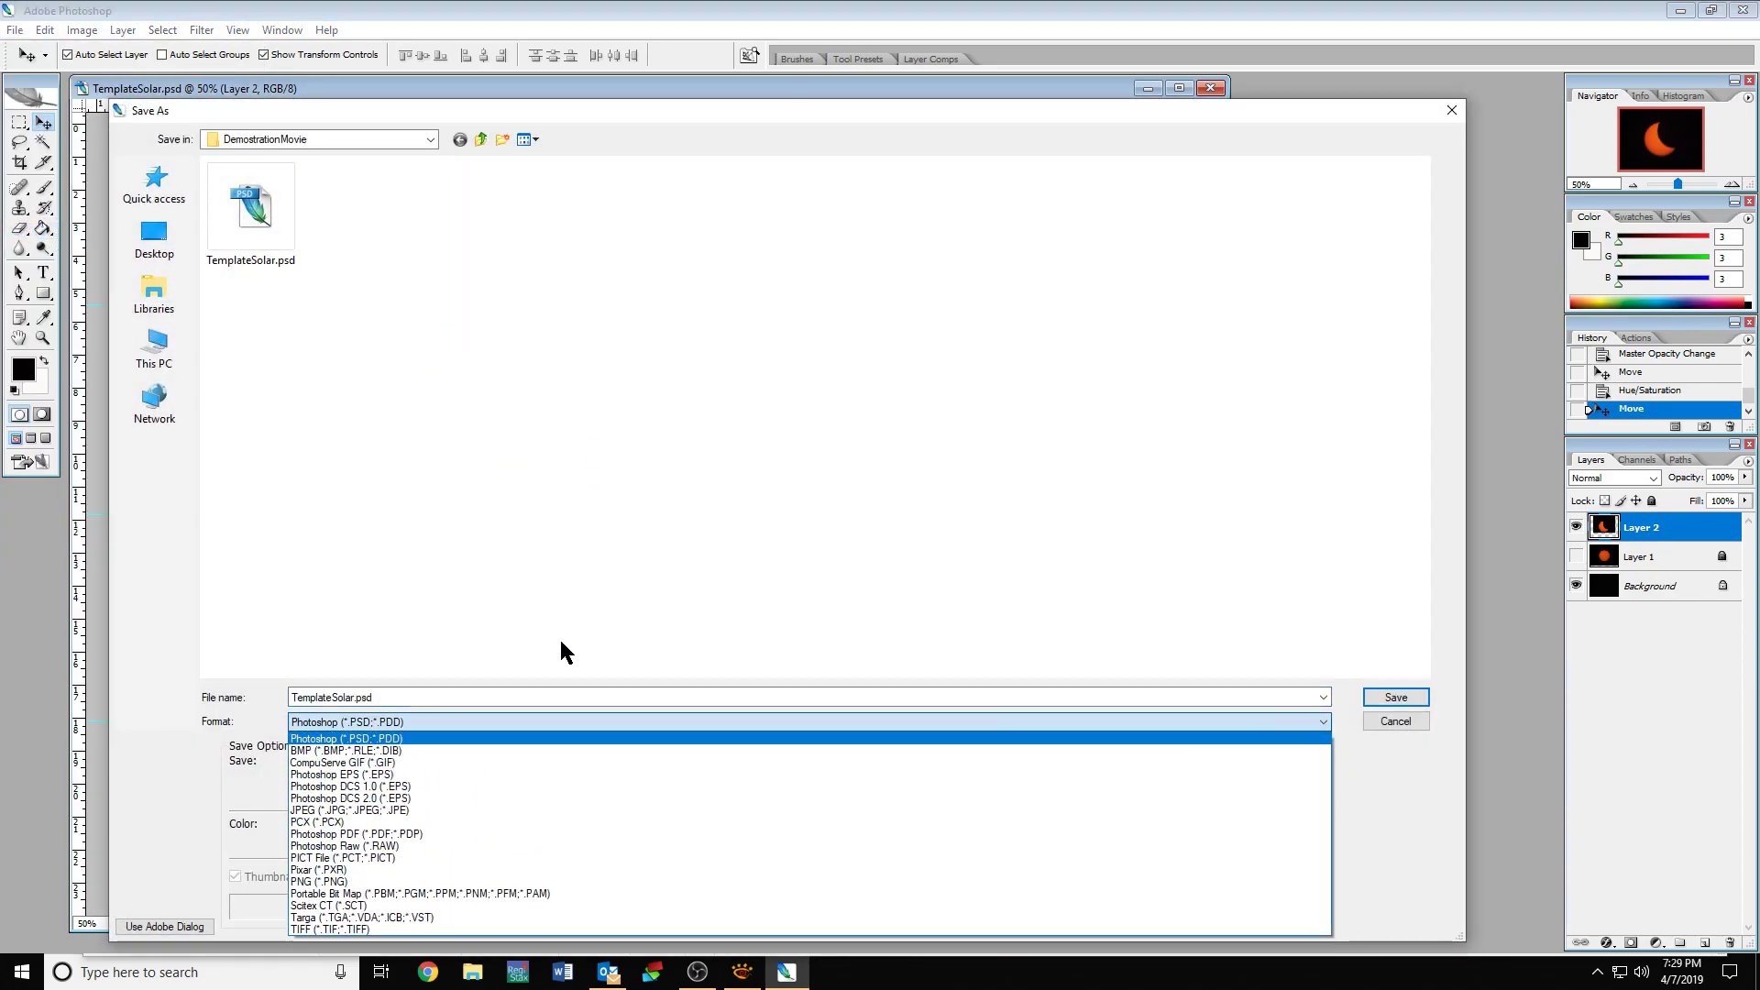
left_click(348, 810)
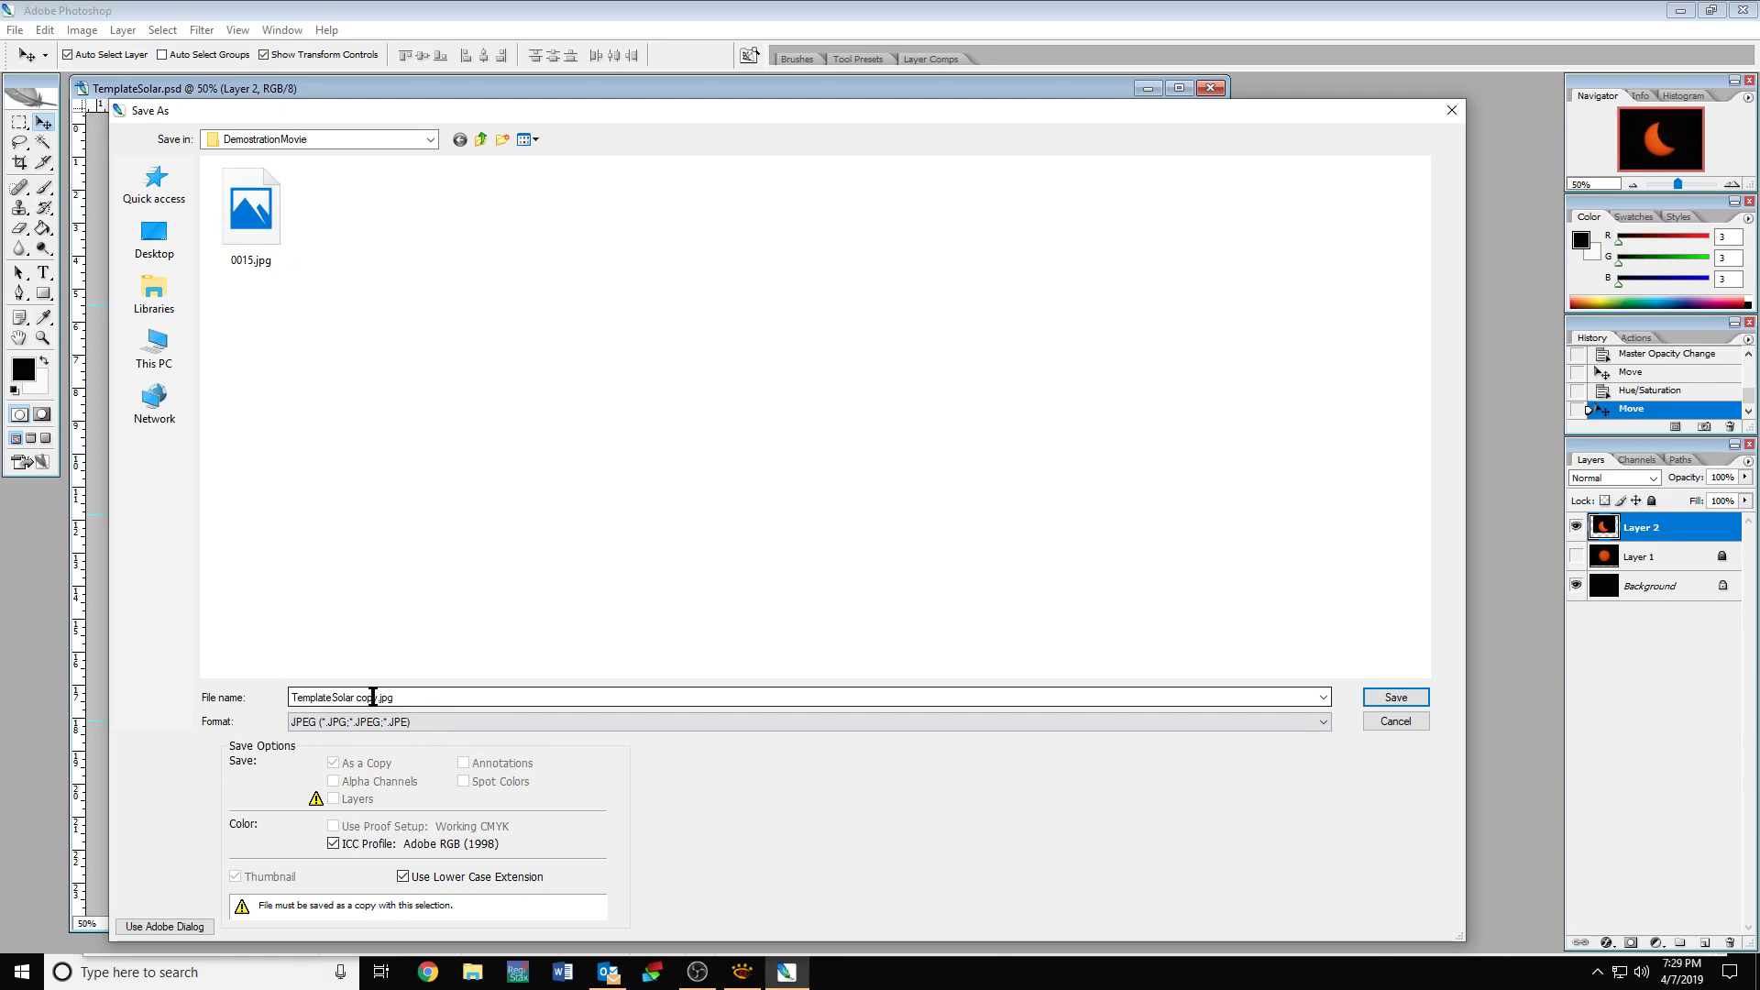
double_click(294, 697)
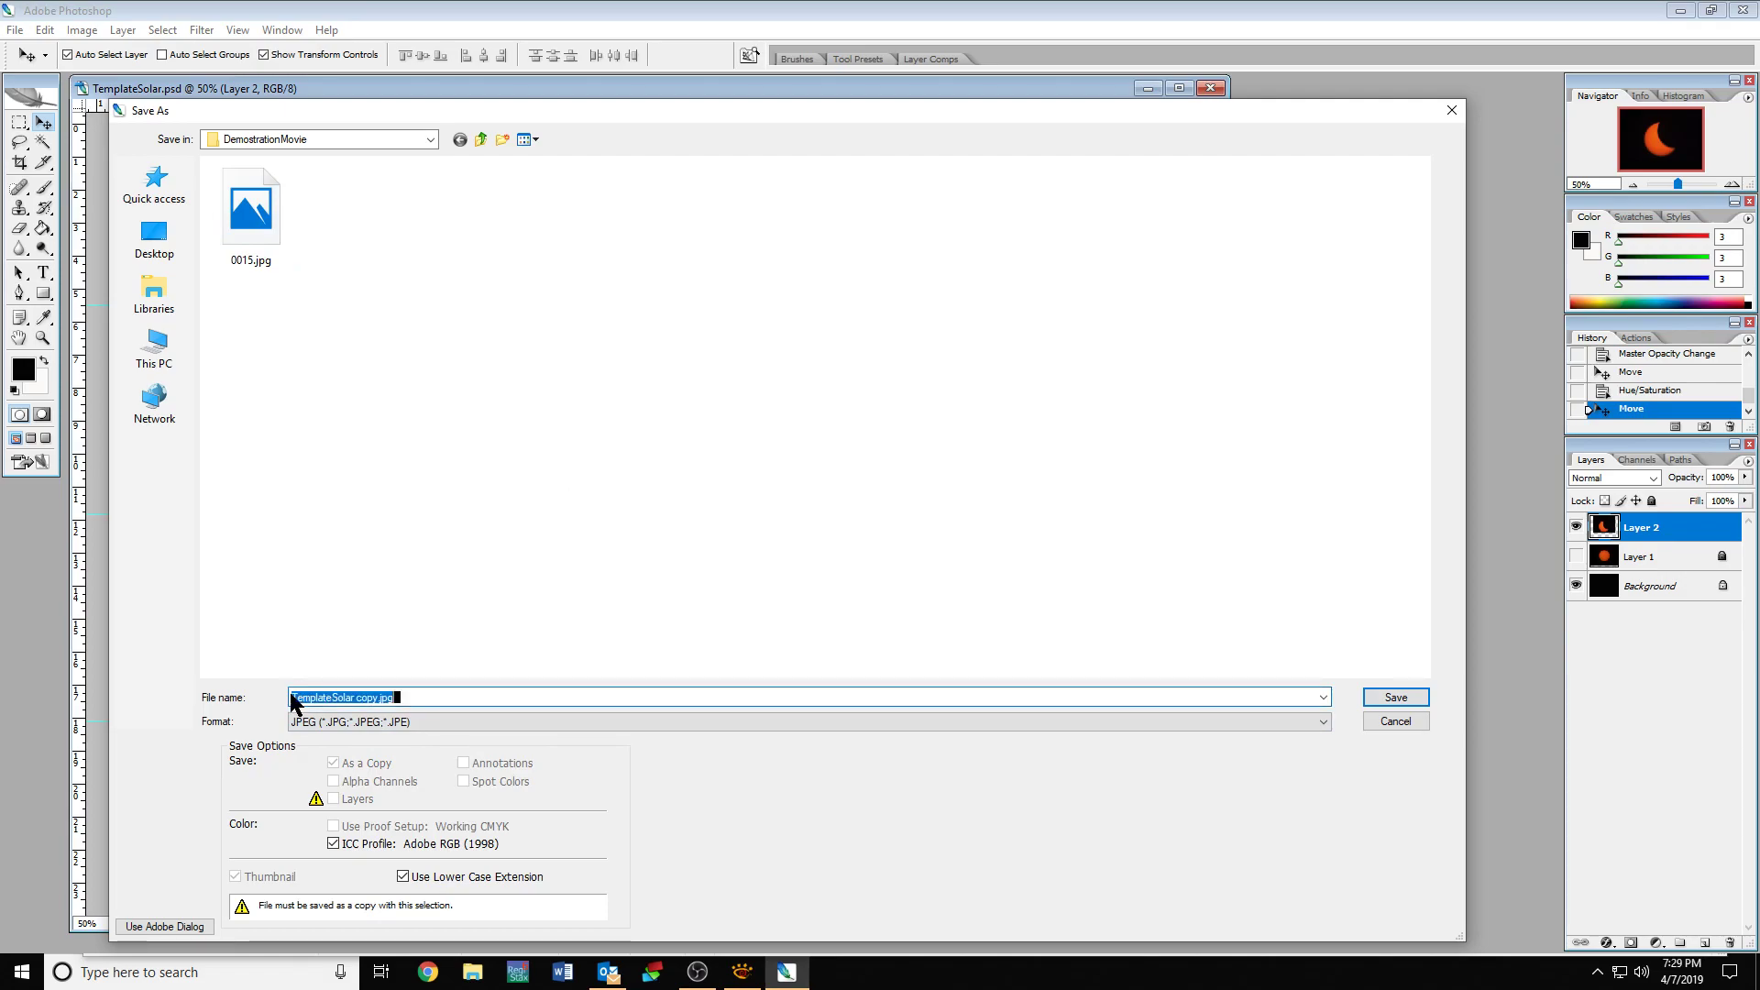
left_click_drag(293, 697, 372, 699)
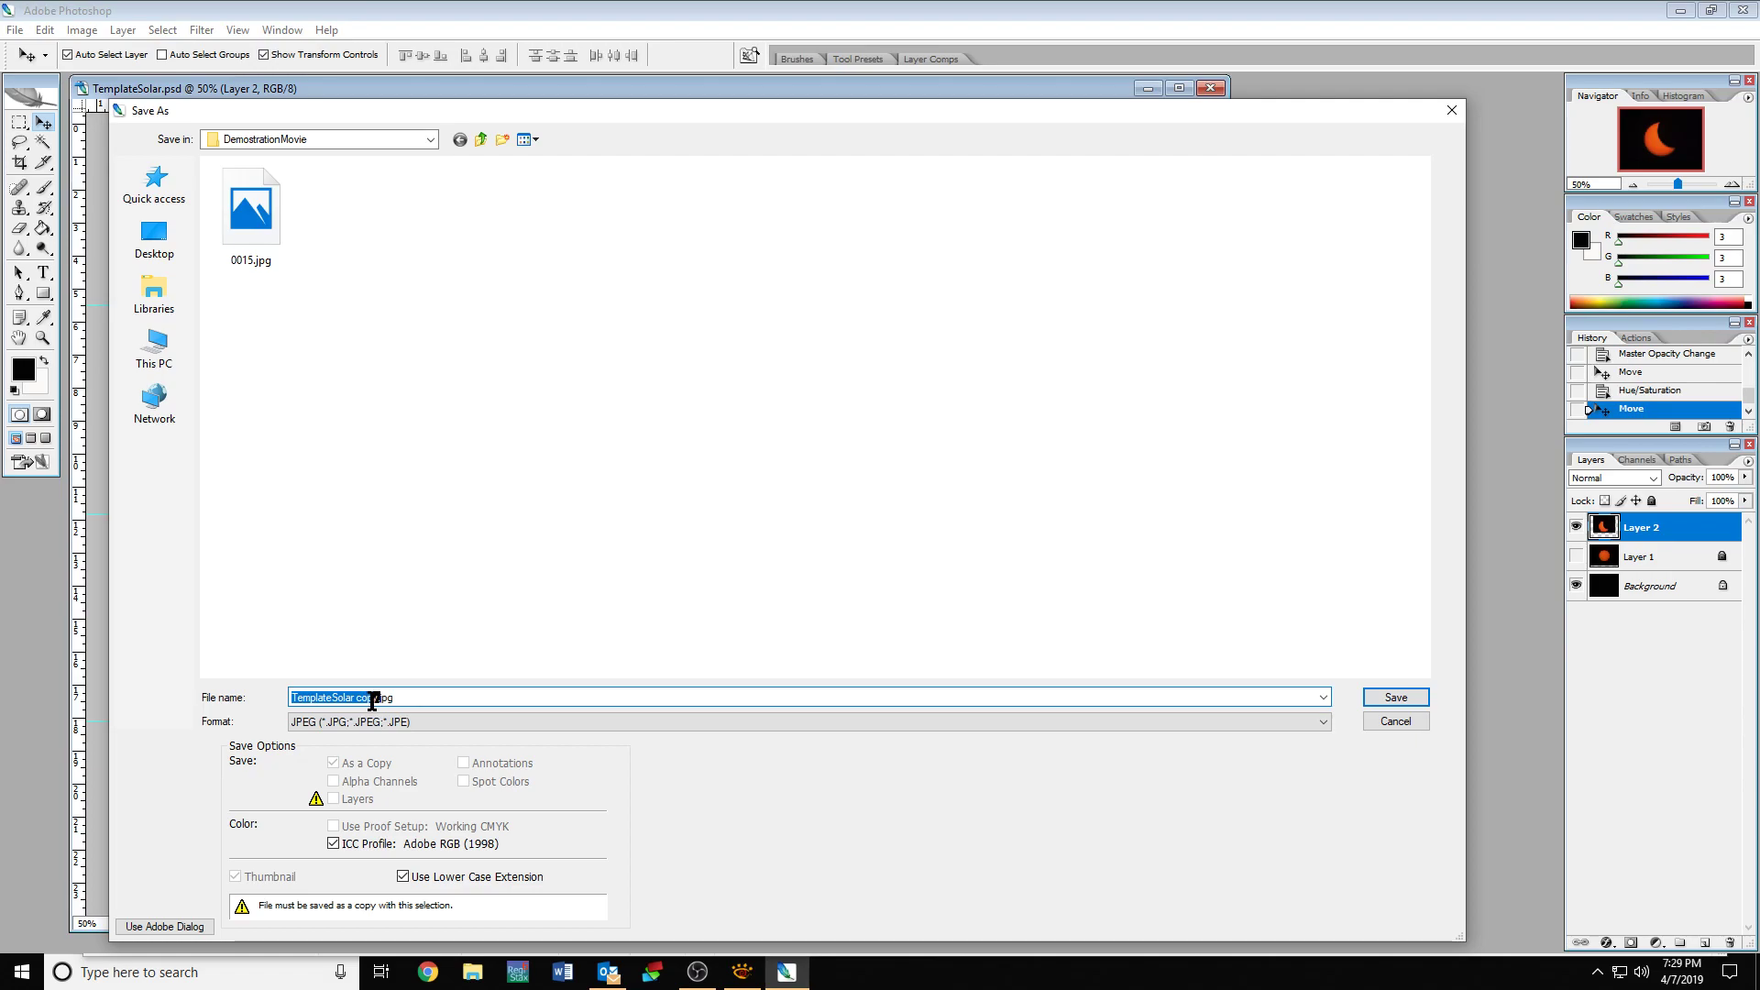
type("0037")
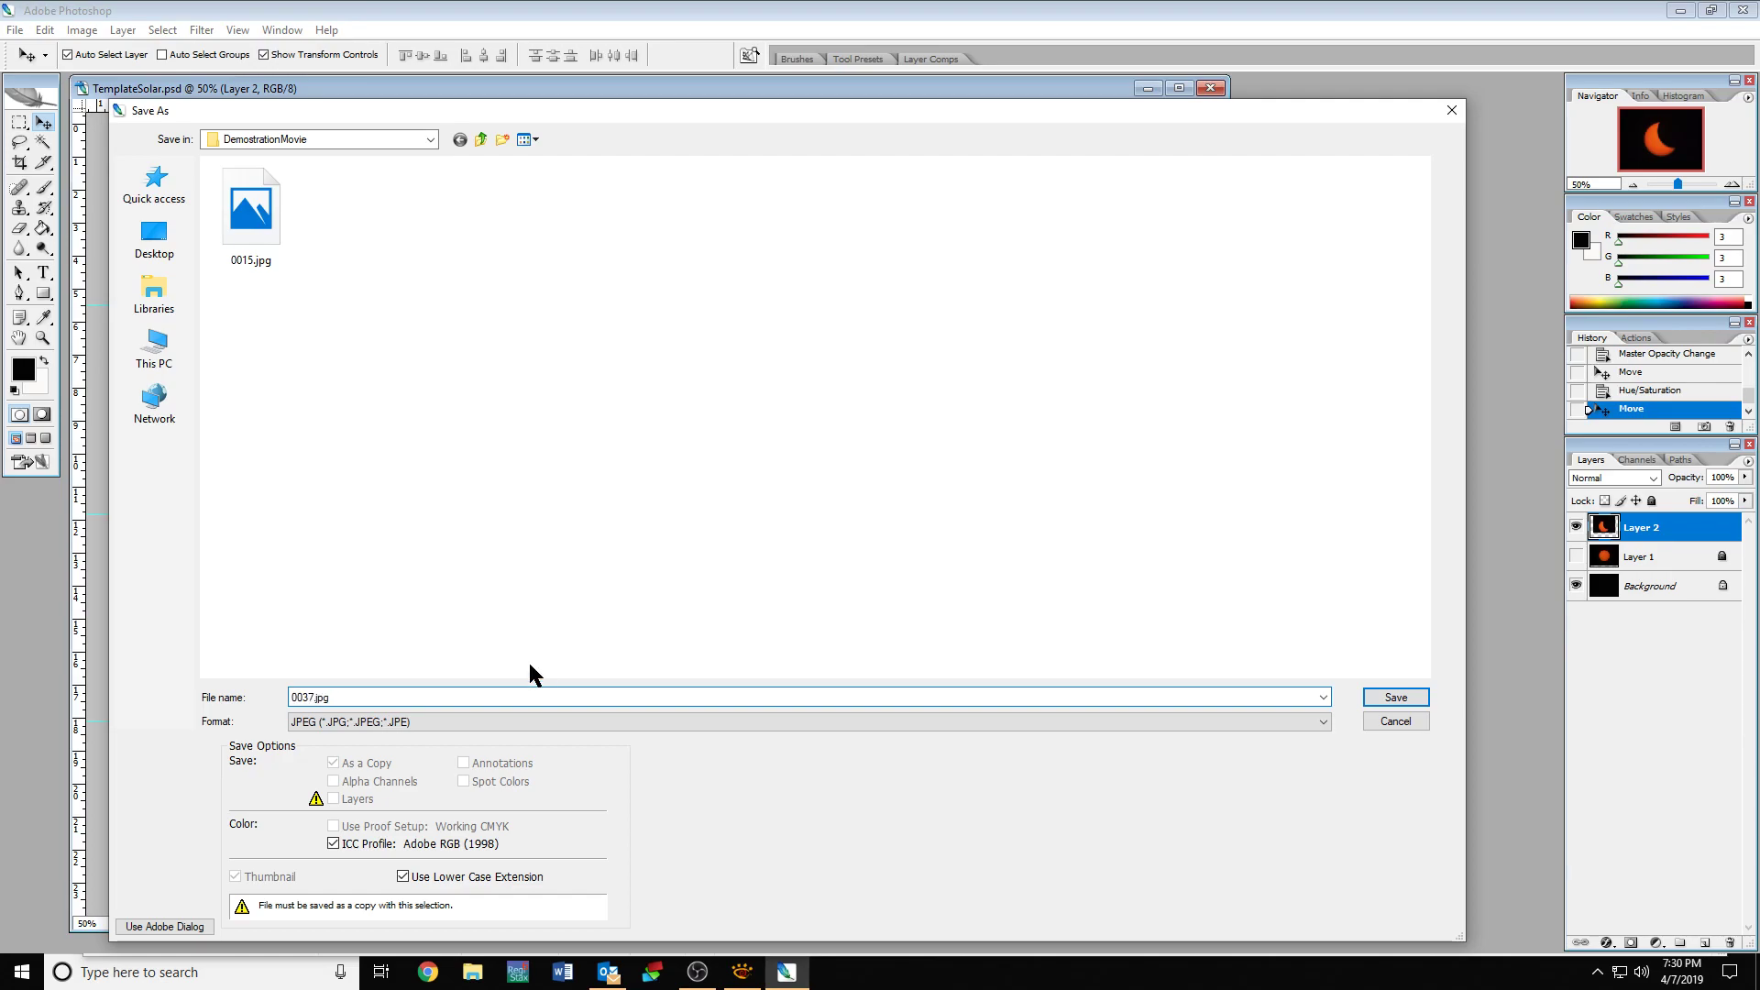
left_click(362, 697)
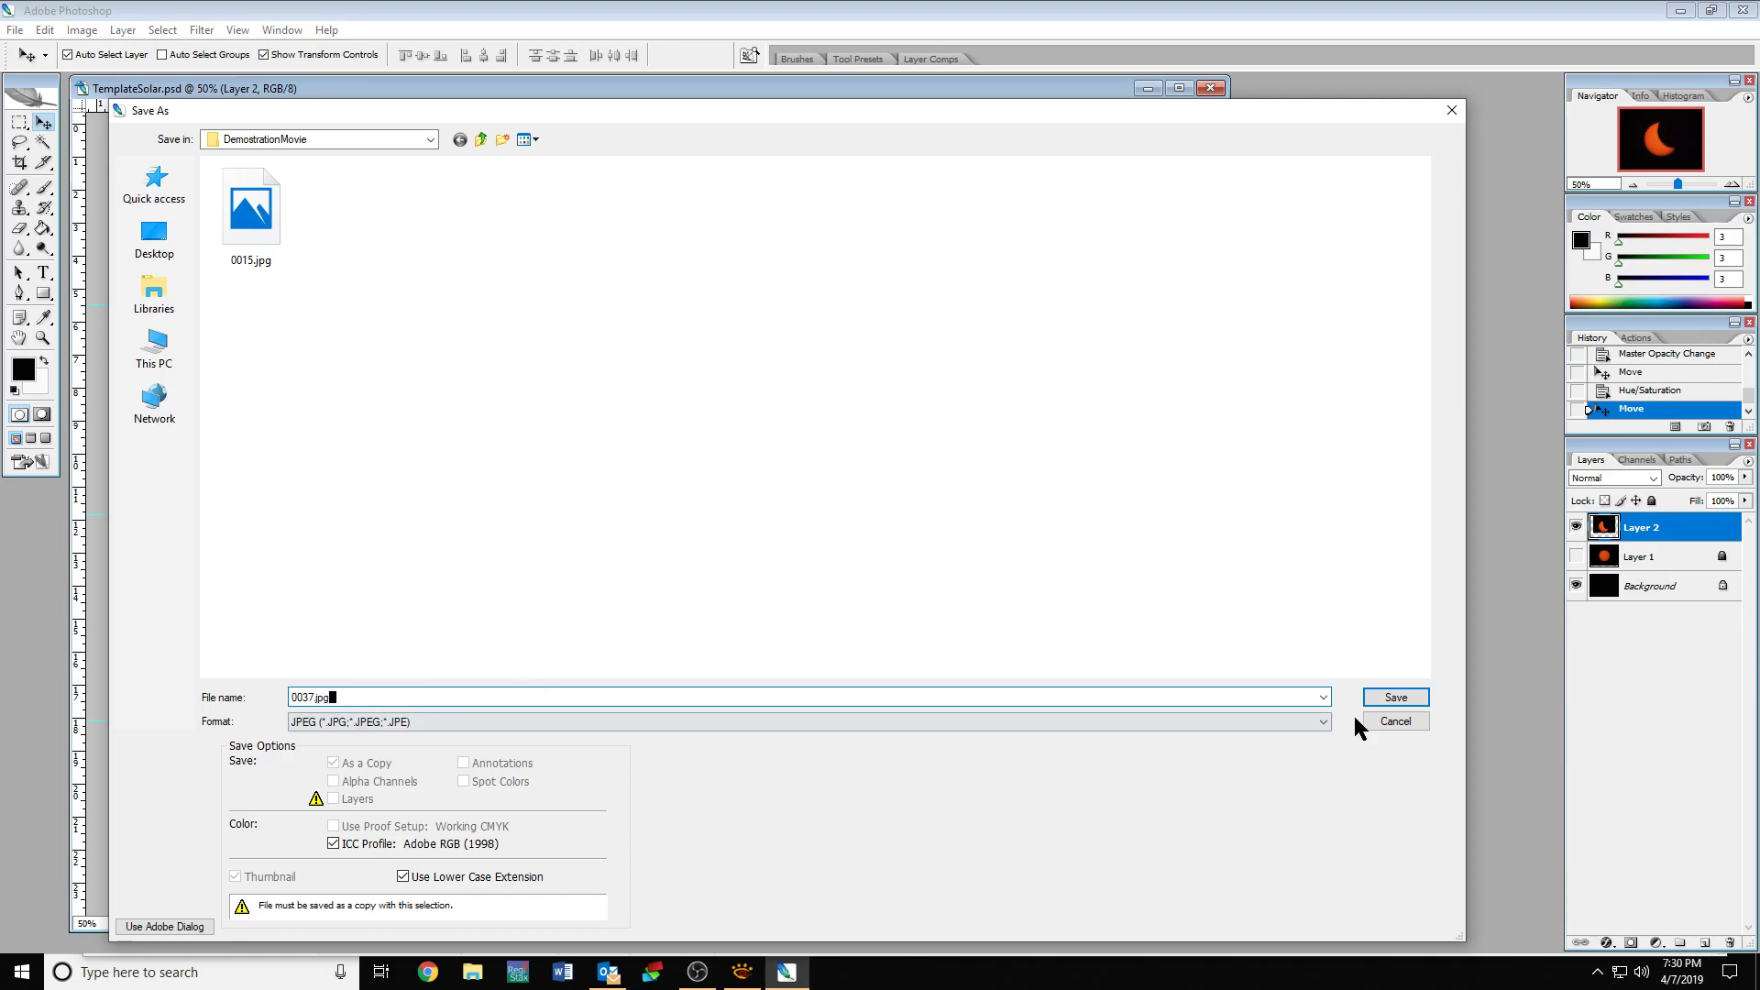
left_click(1378, 697)
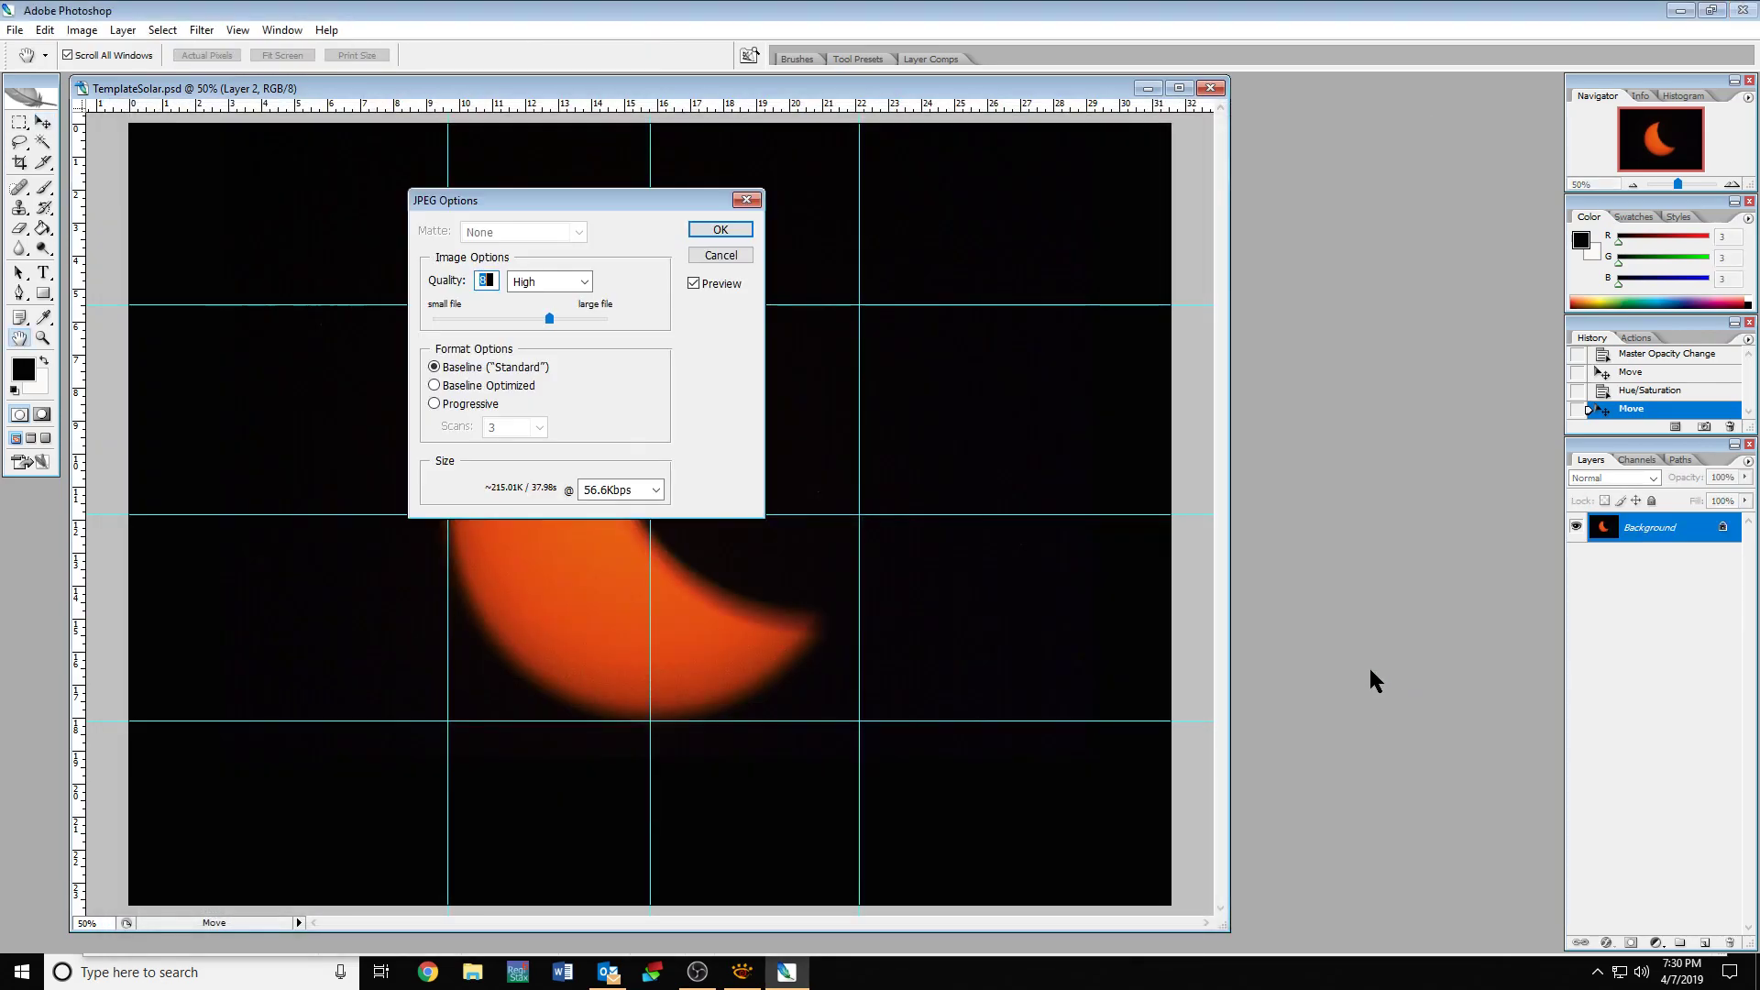
left_click(721, 230)
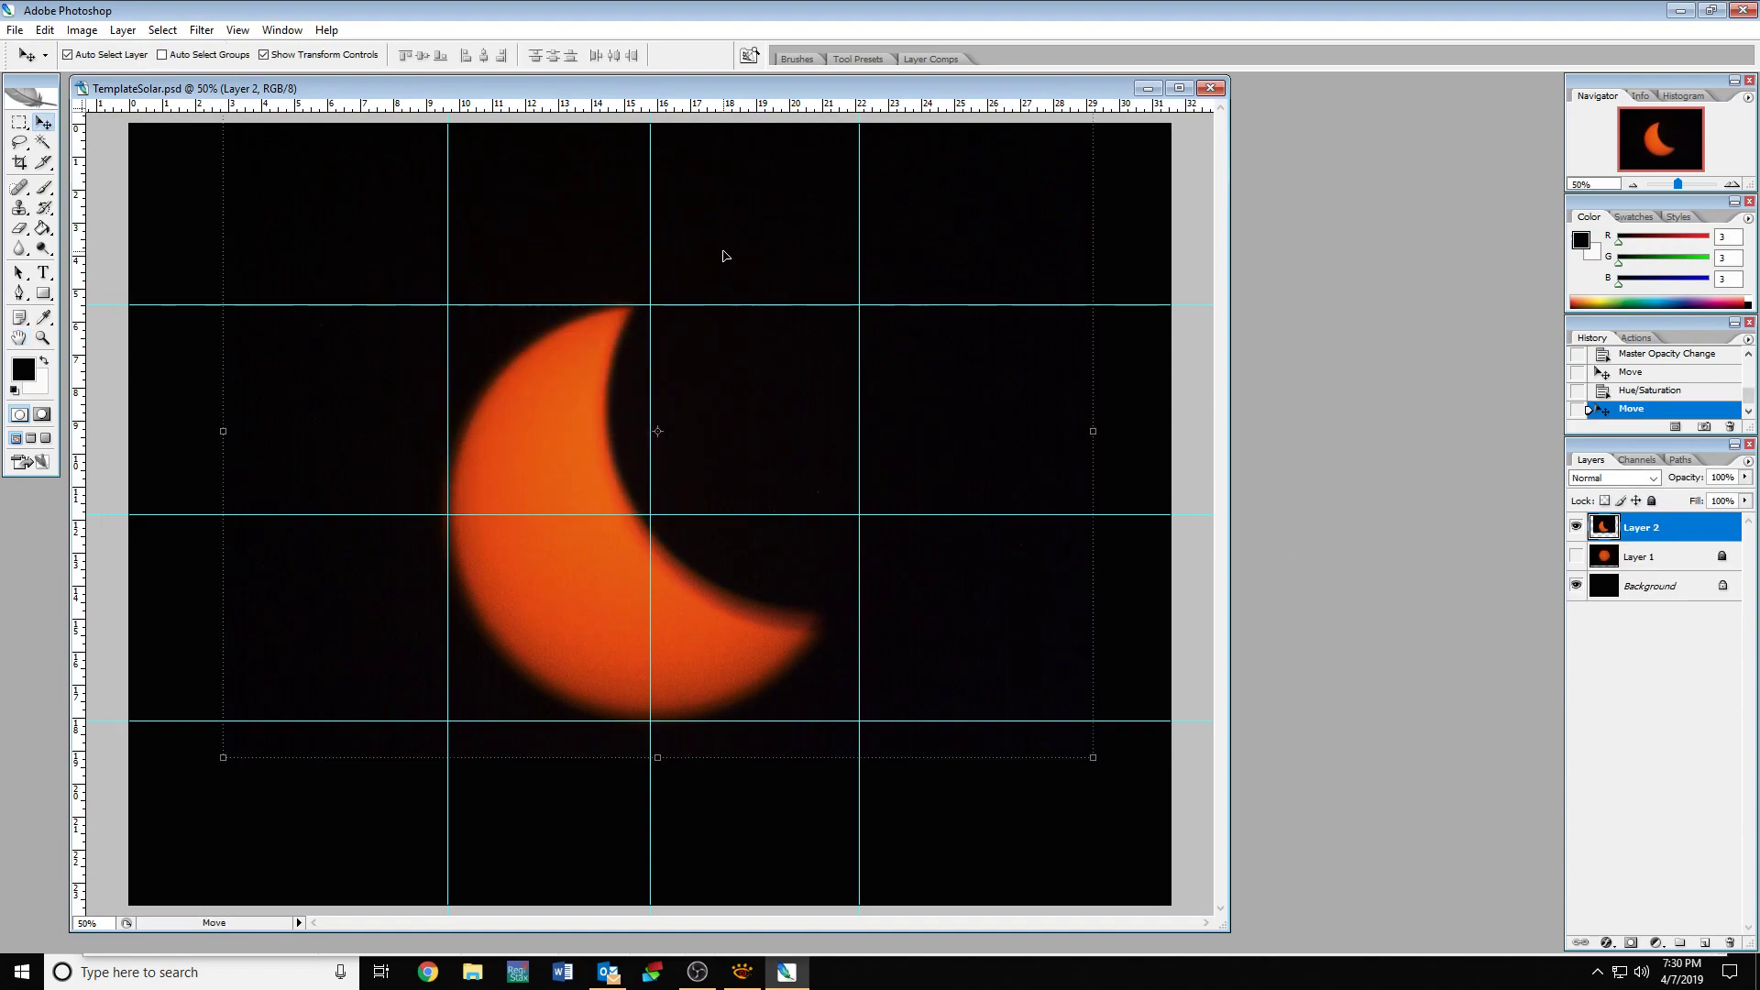
Open the saved 0037.jpg from the DemostrationMovie folder.
left_click(14, 29)
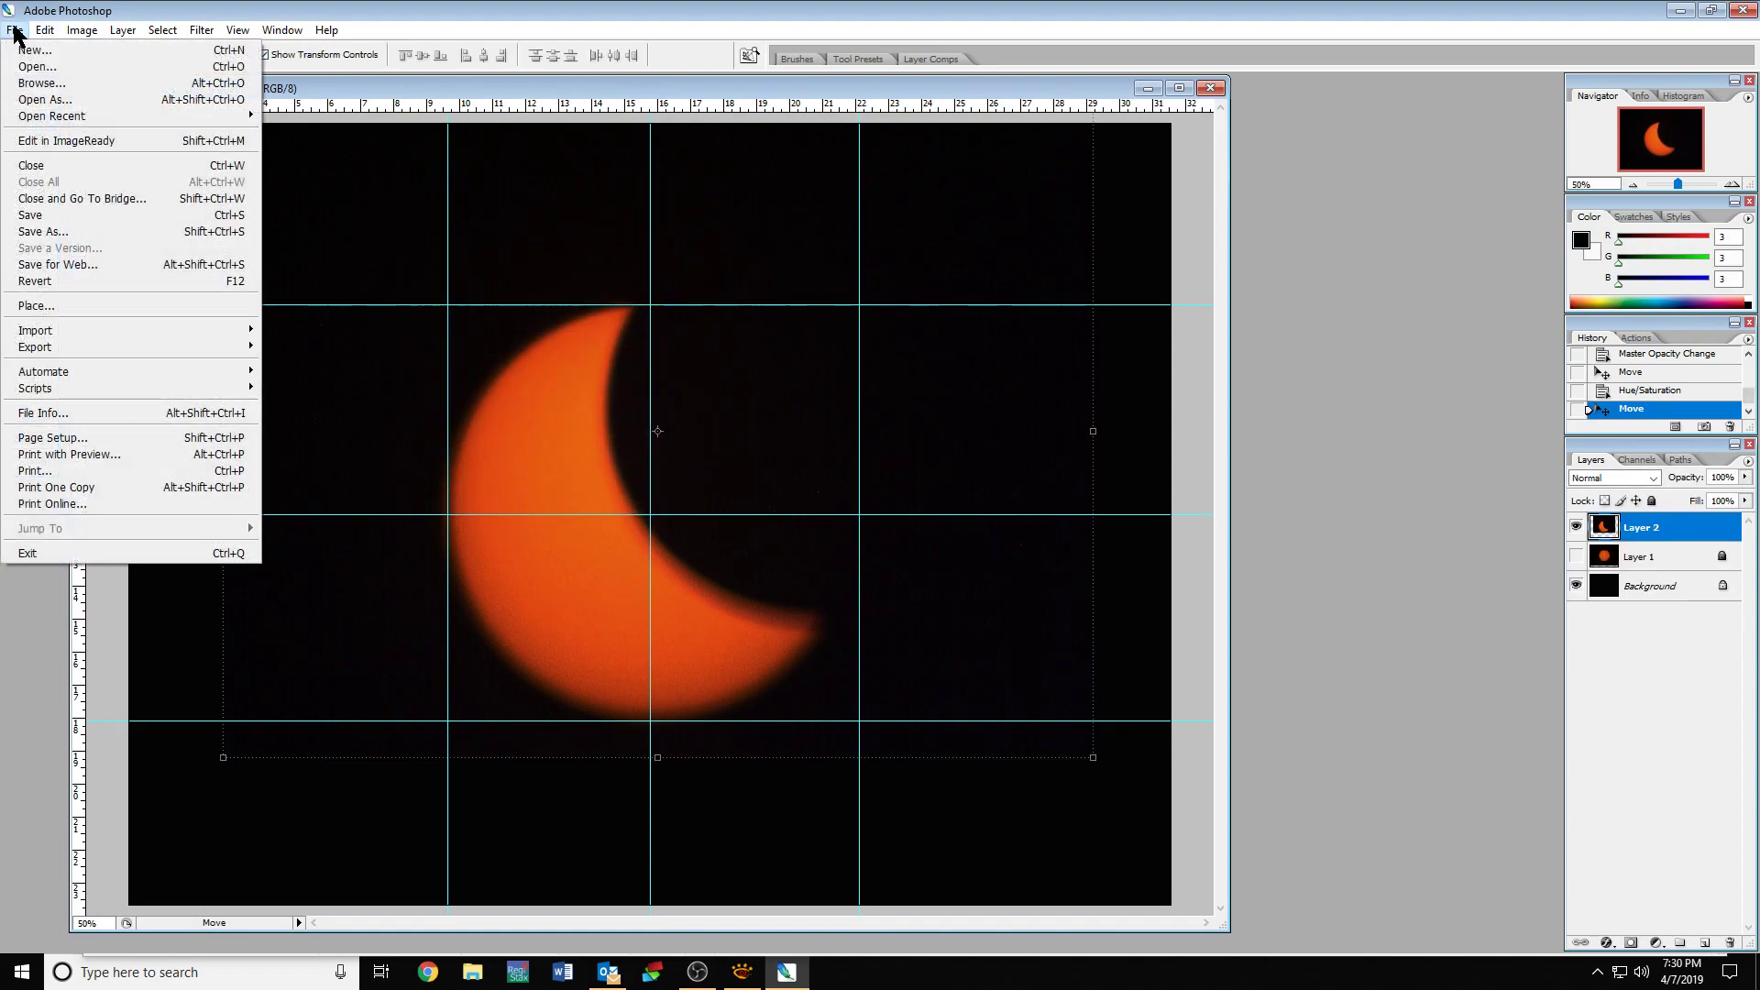
left_click(28, 65)
left_click(370, 240)
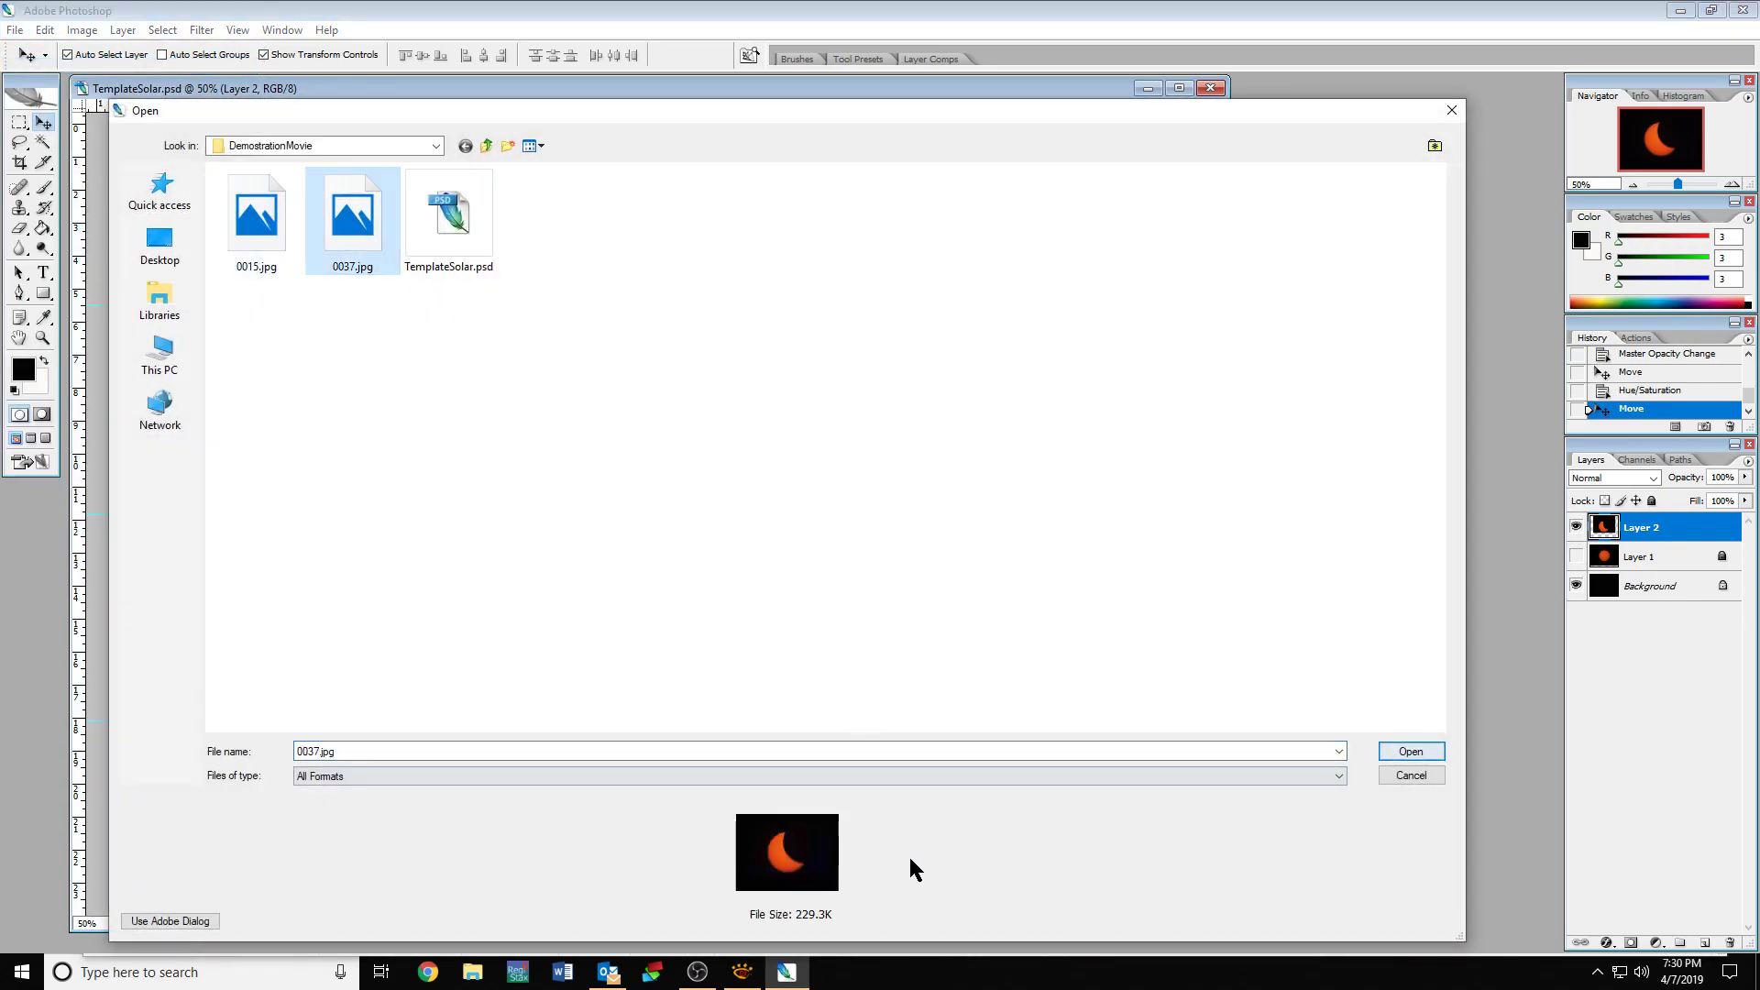
left_click(1428, 748)
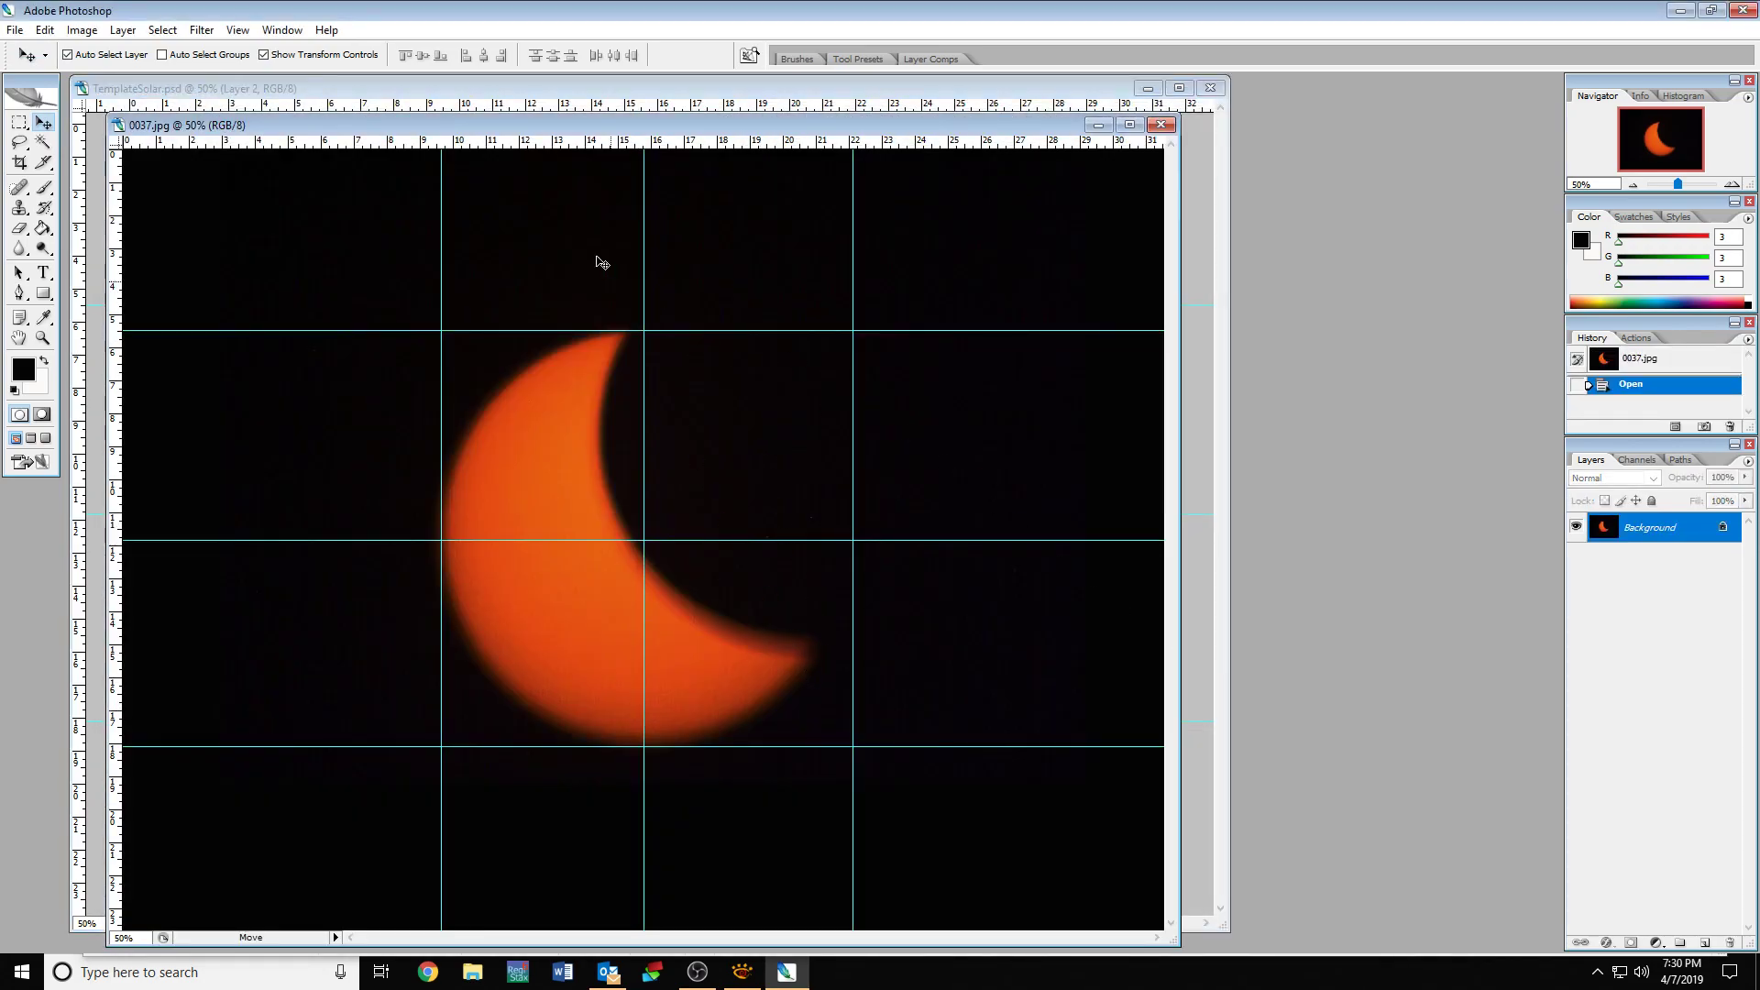
Clear all guides from 0037.jpg and close it with the changes saved.
left_click(238, 30)
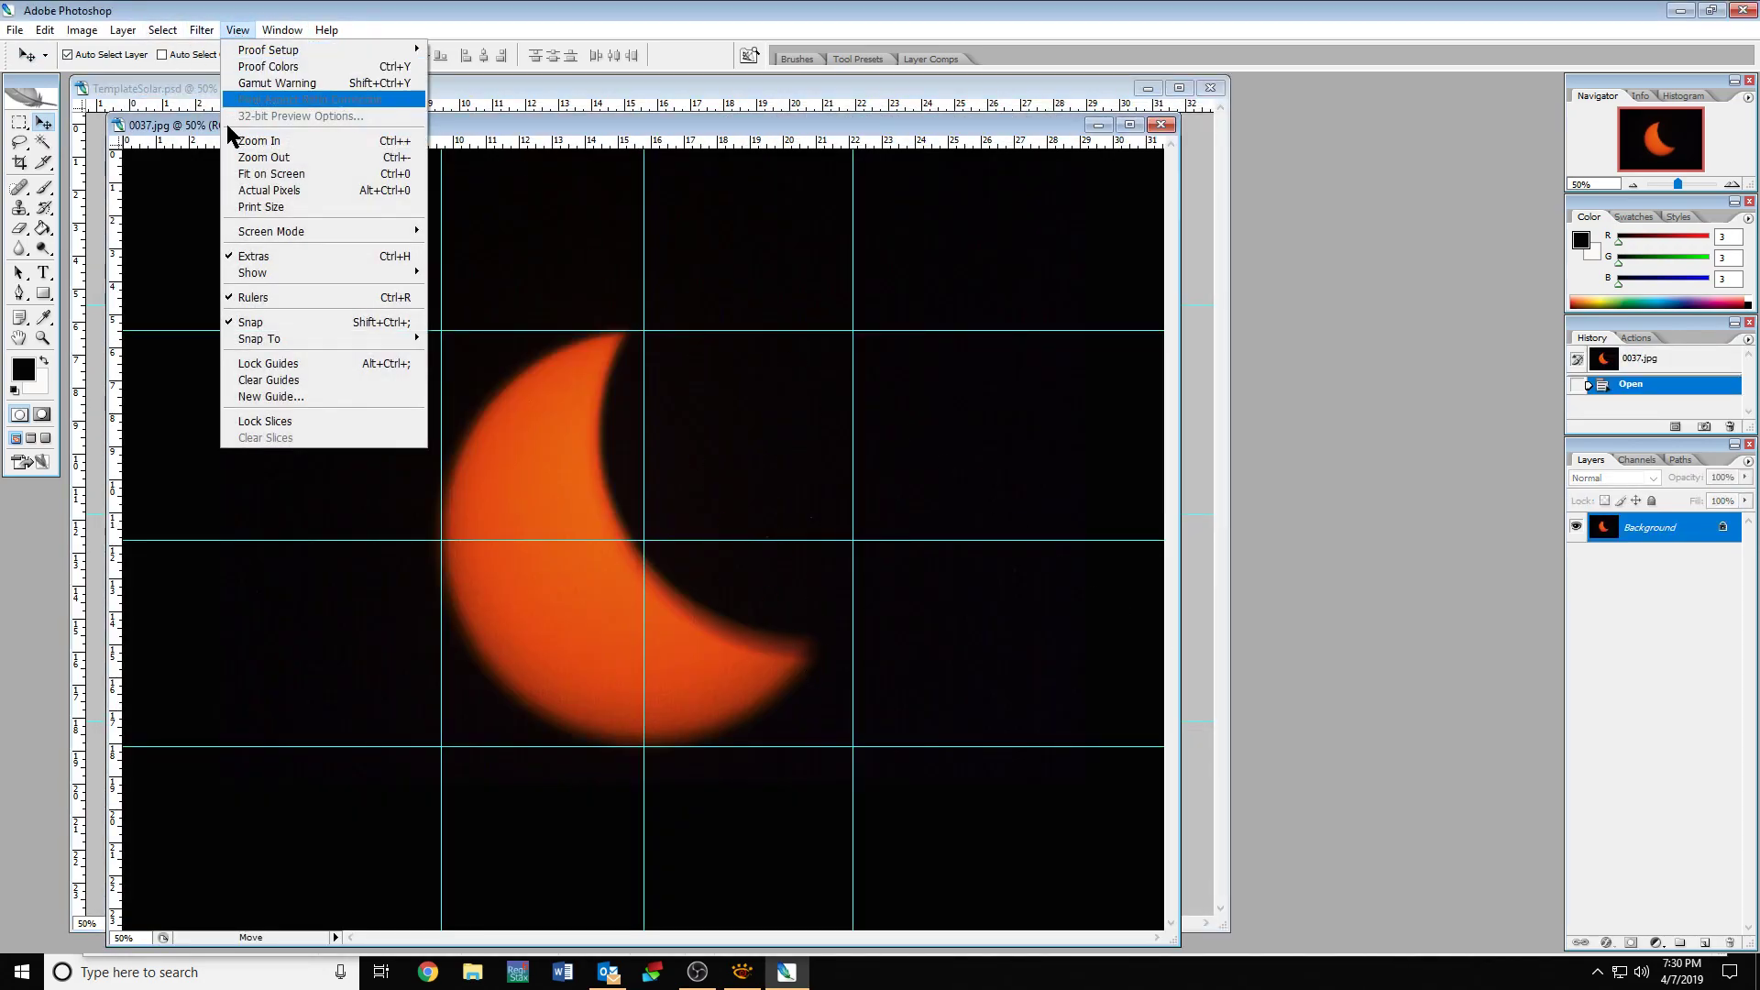
left_click(270, 380)
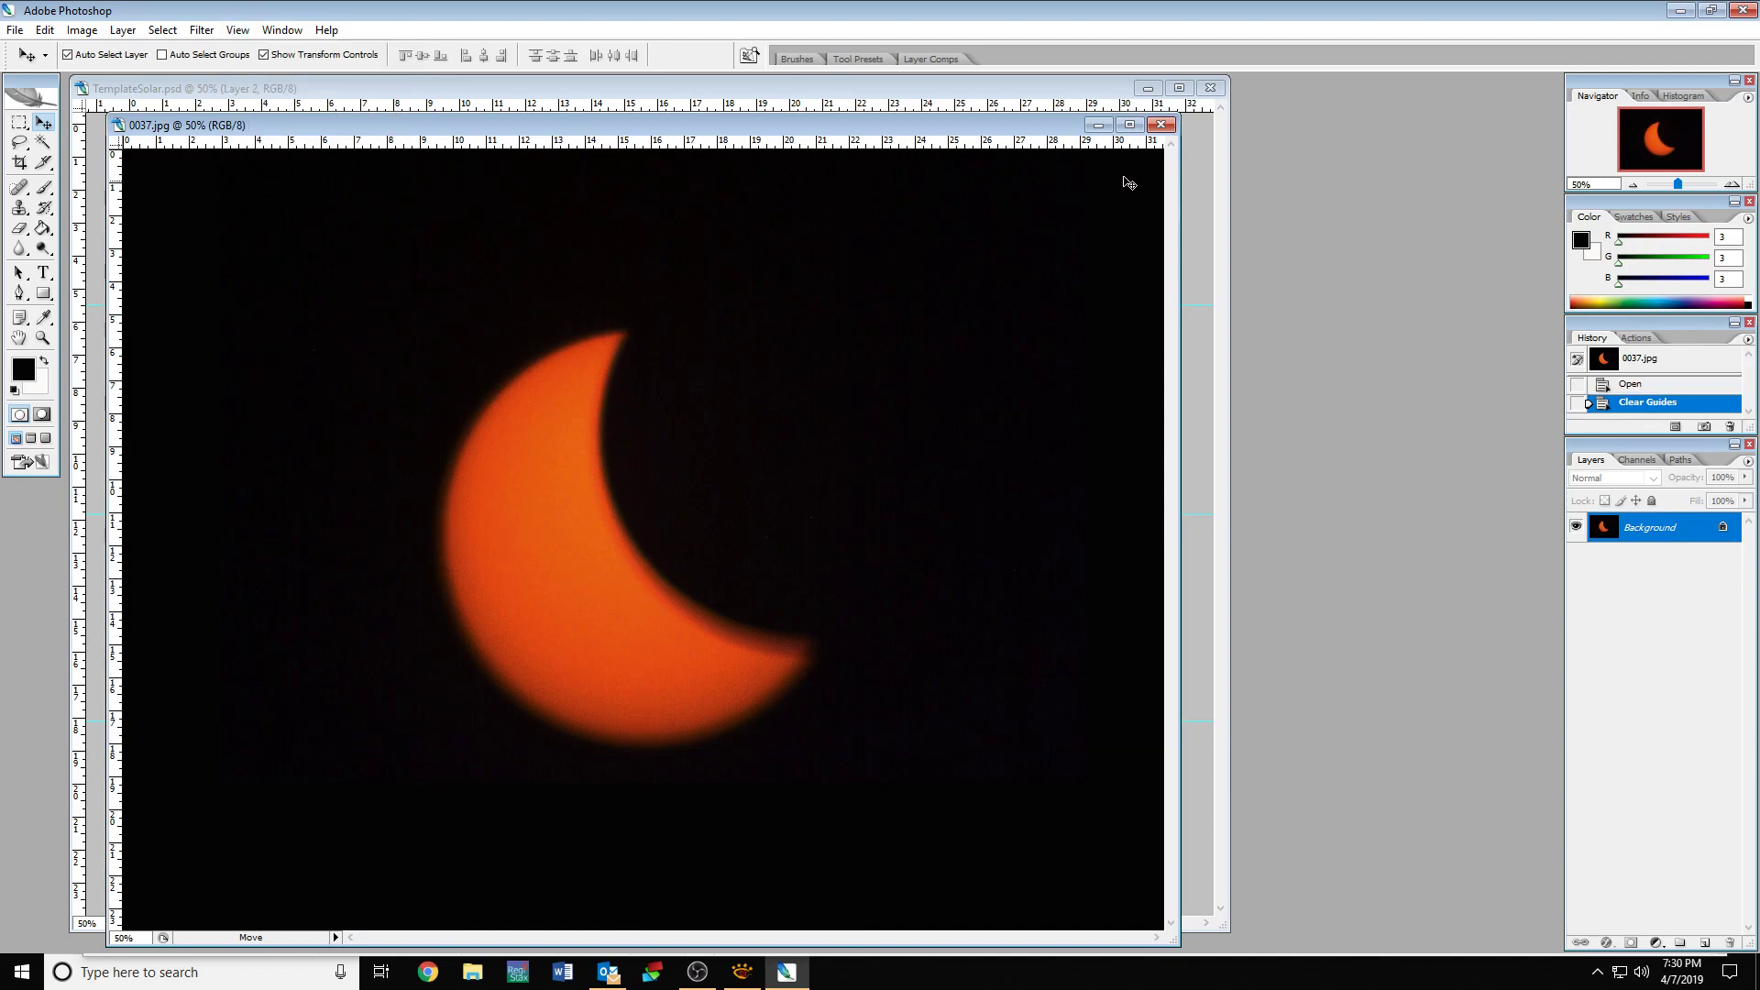
left_click(1160, 124)
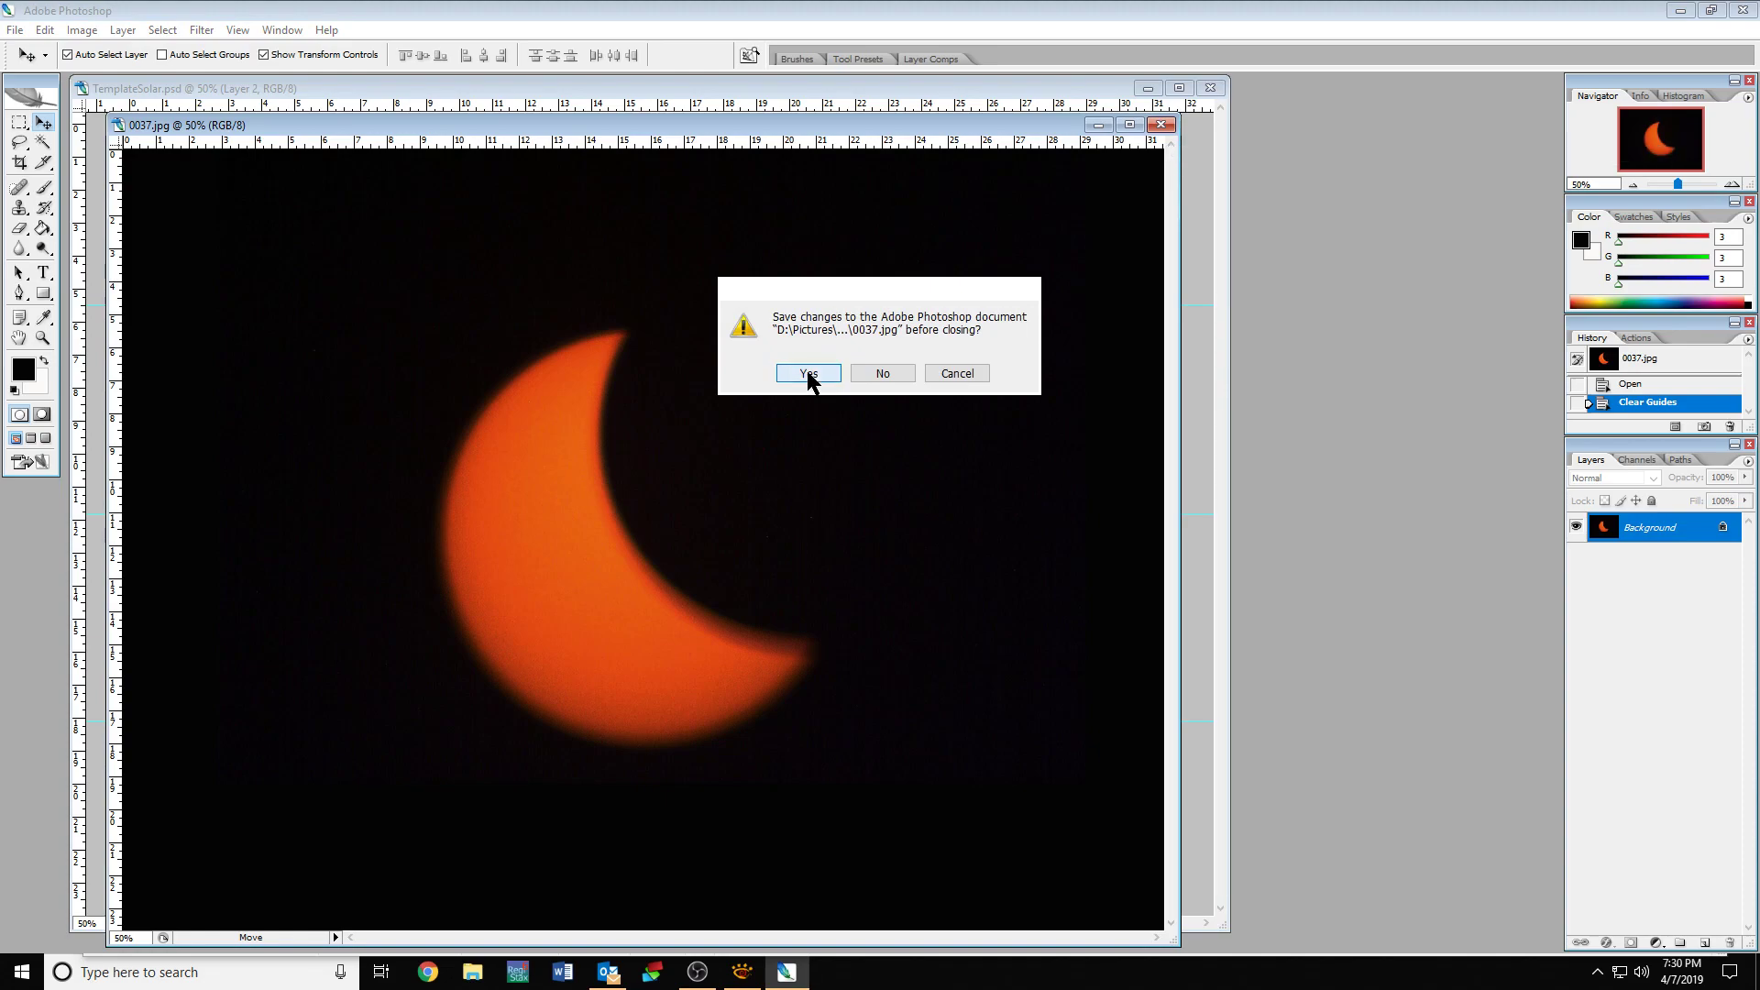
left_click(809, 374)
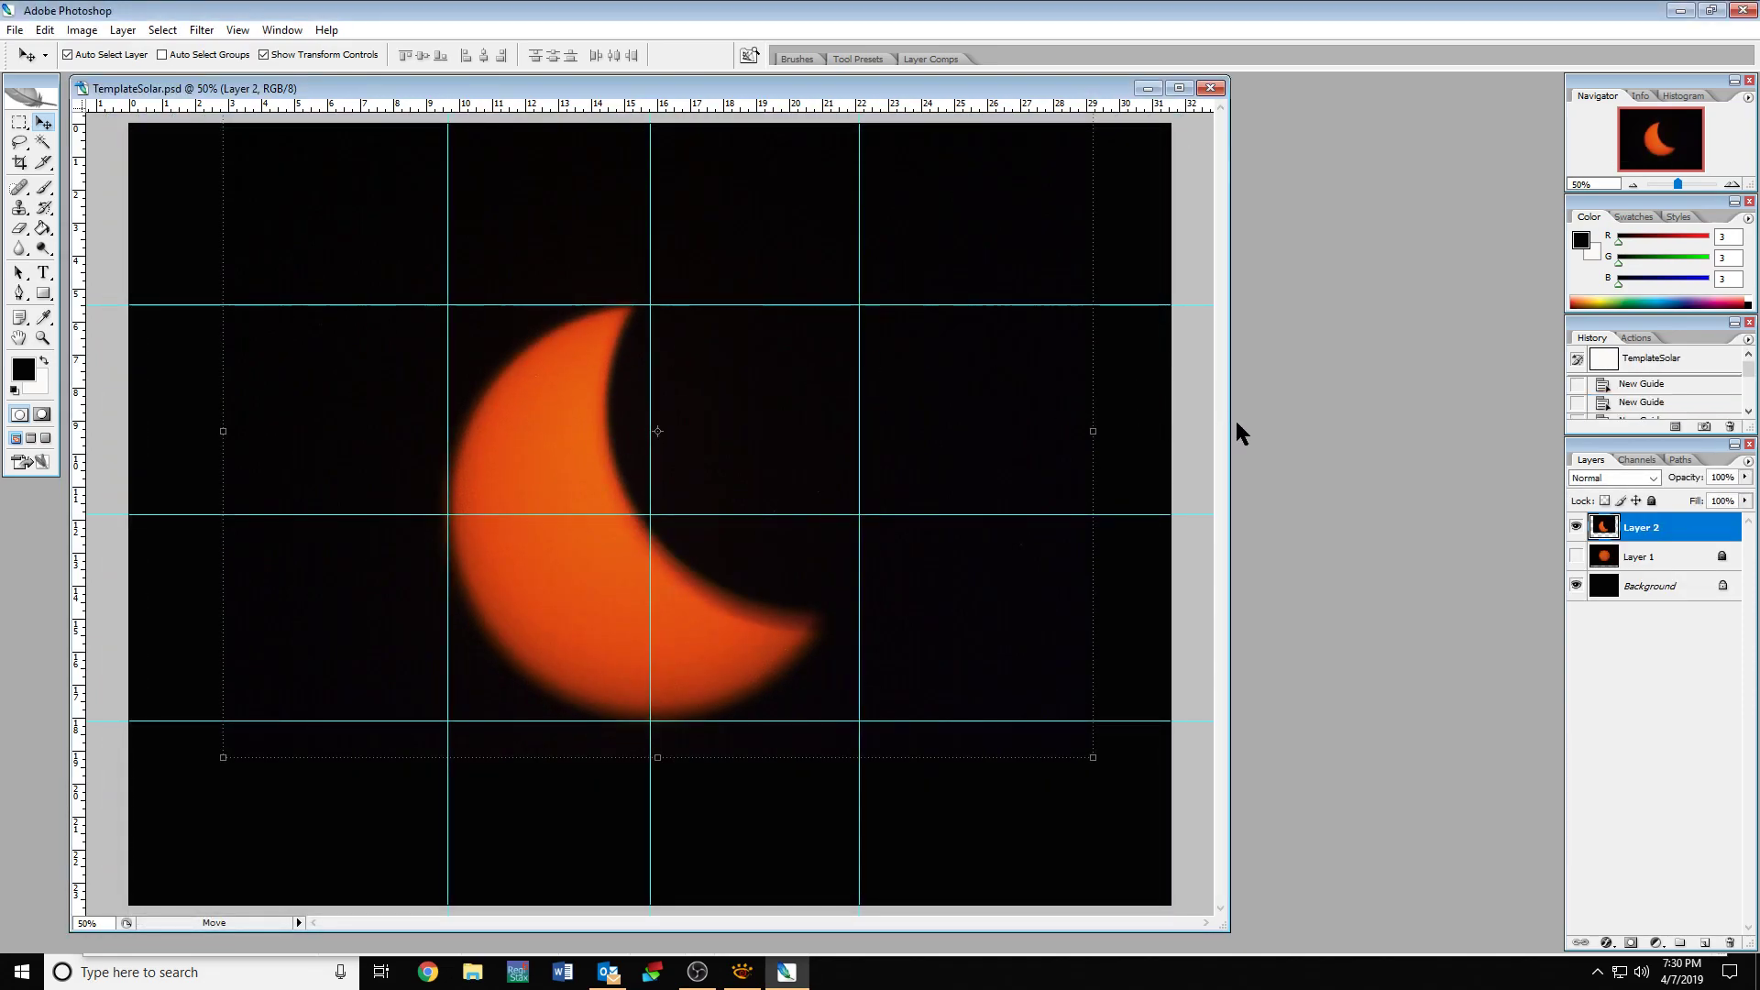
Make Layer 1 visible again in TemplateSolar.psd and delete Layer 2 with the finished crescent.
left_click(1576, 556)
right_click(1686, 534)
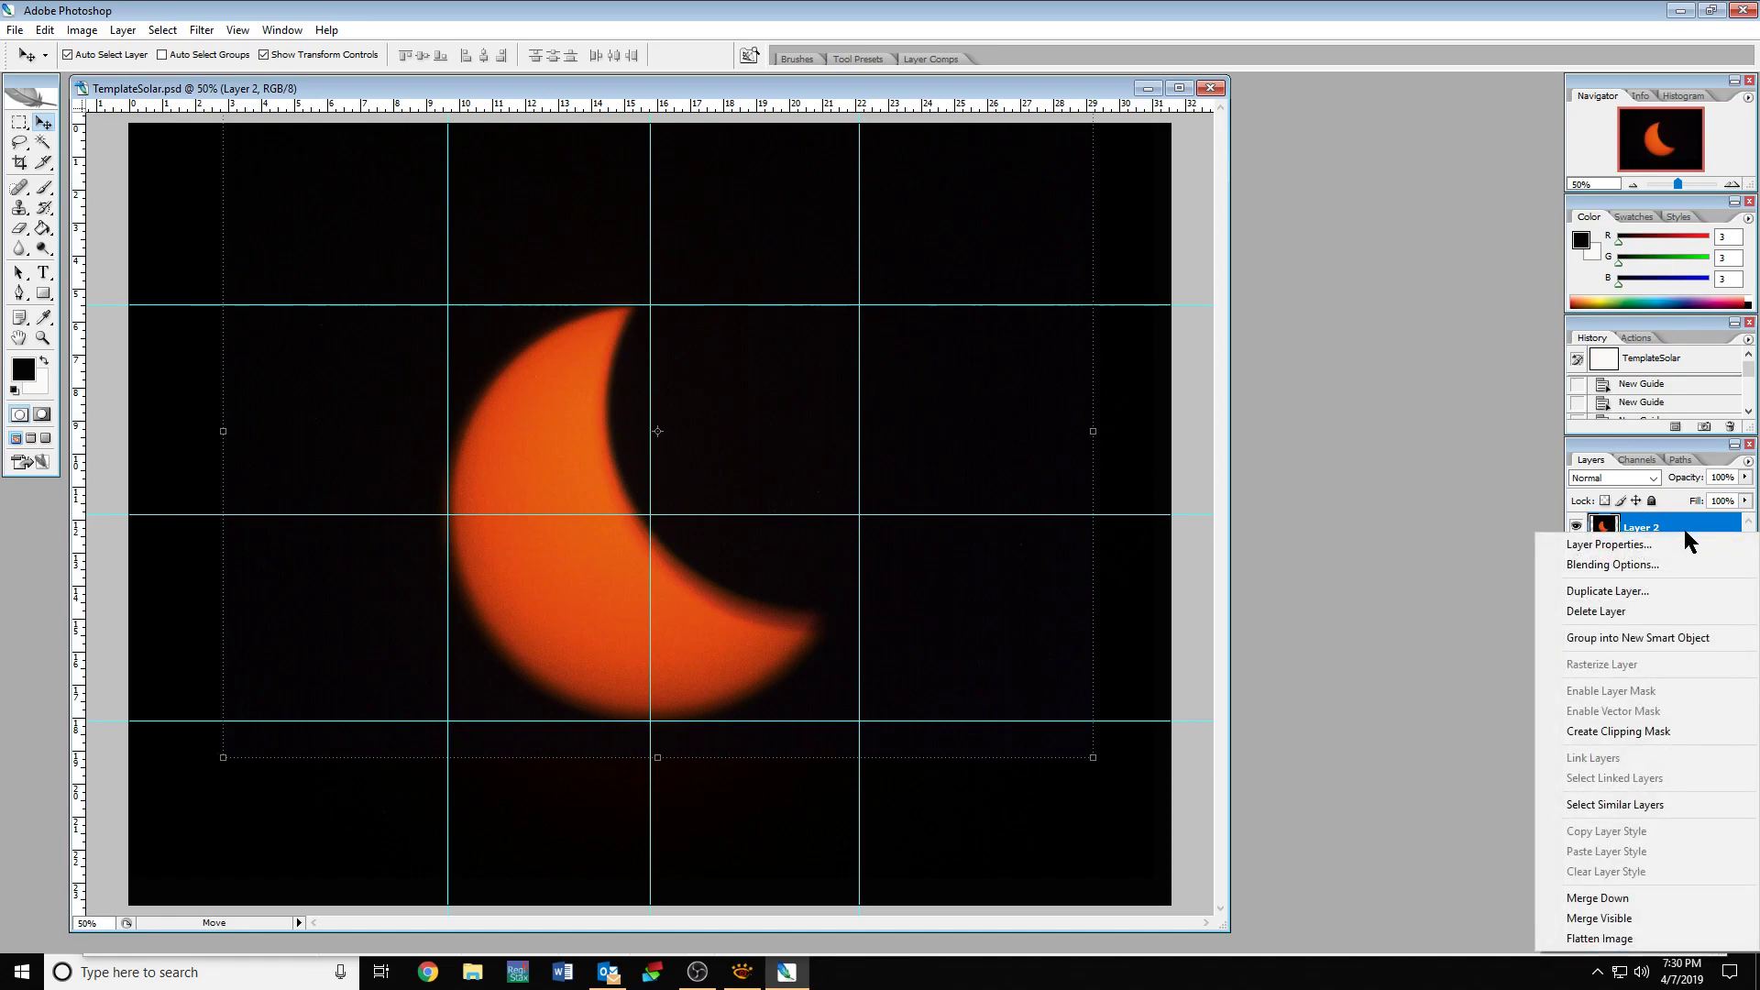
left_click(1596, 612)
left_click(804, 365)
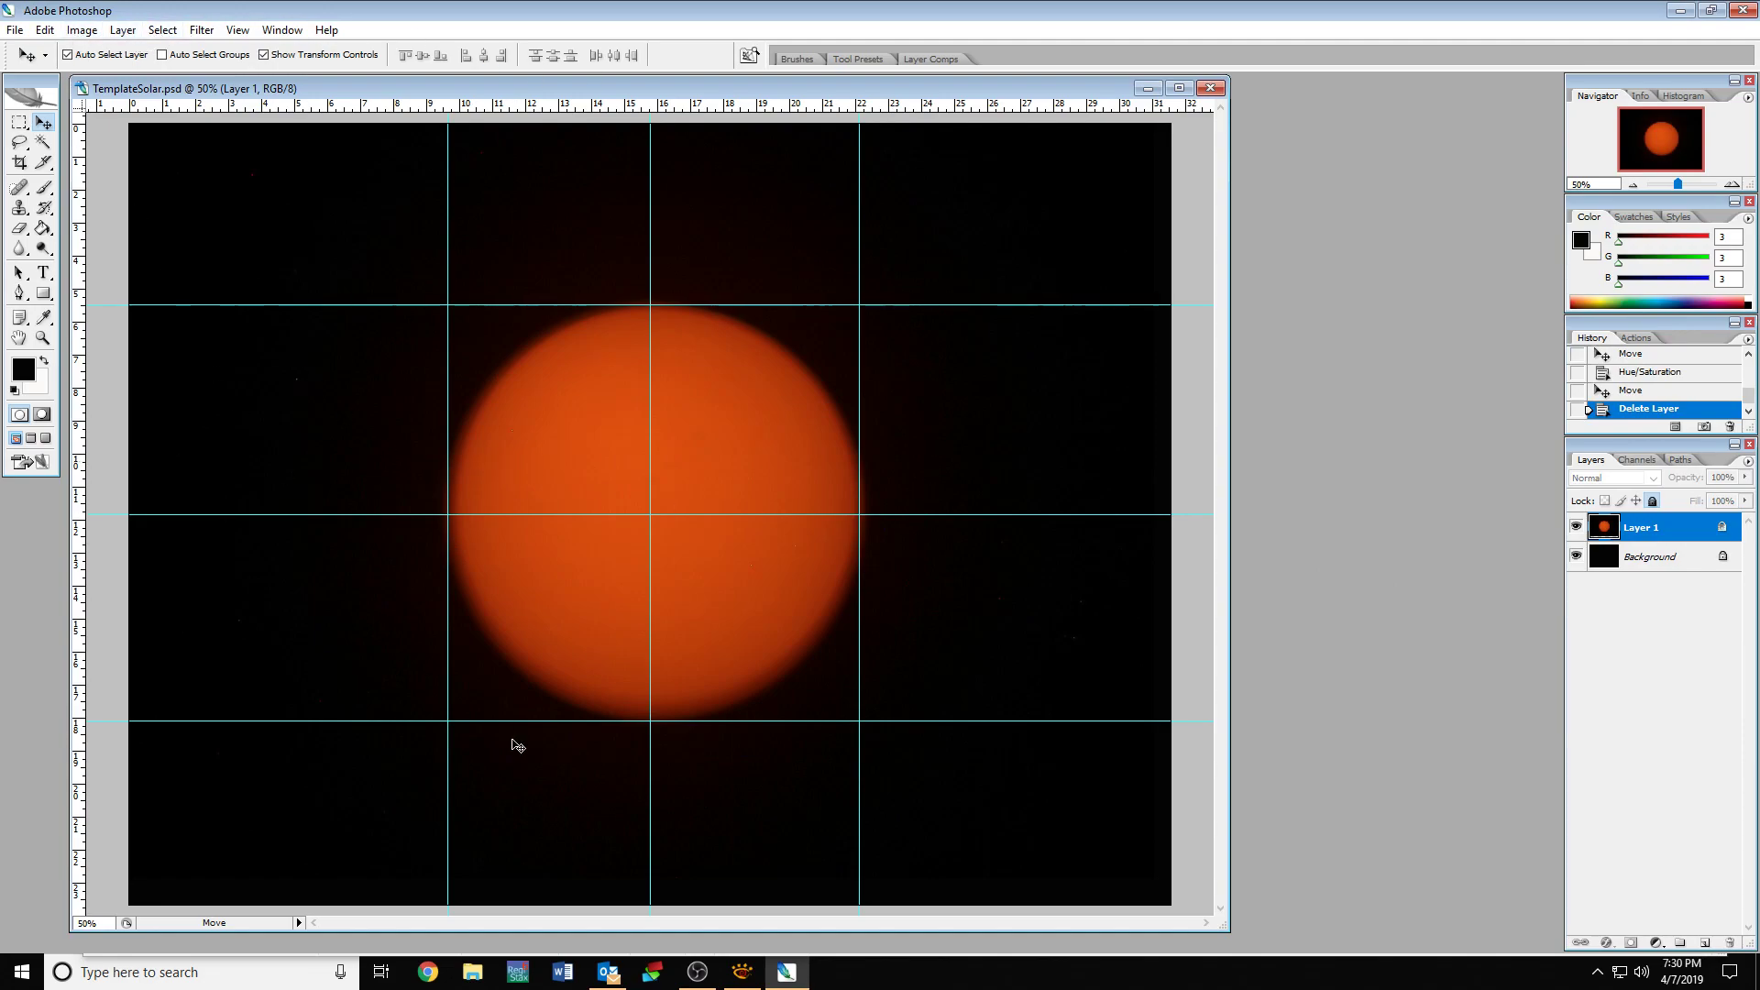
Switch to XnView and open the thin crescent photo Solar Eclipse2017I-0084.JPG from the 4300-Solar Eclipse-20170821 folder in Photoshop.
left_click(743, 976)
left_click_drag(1714, 228, 1717, 341)
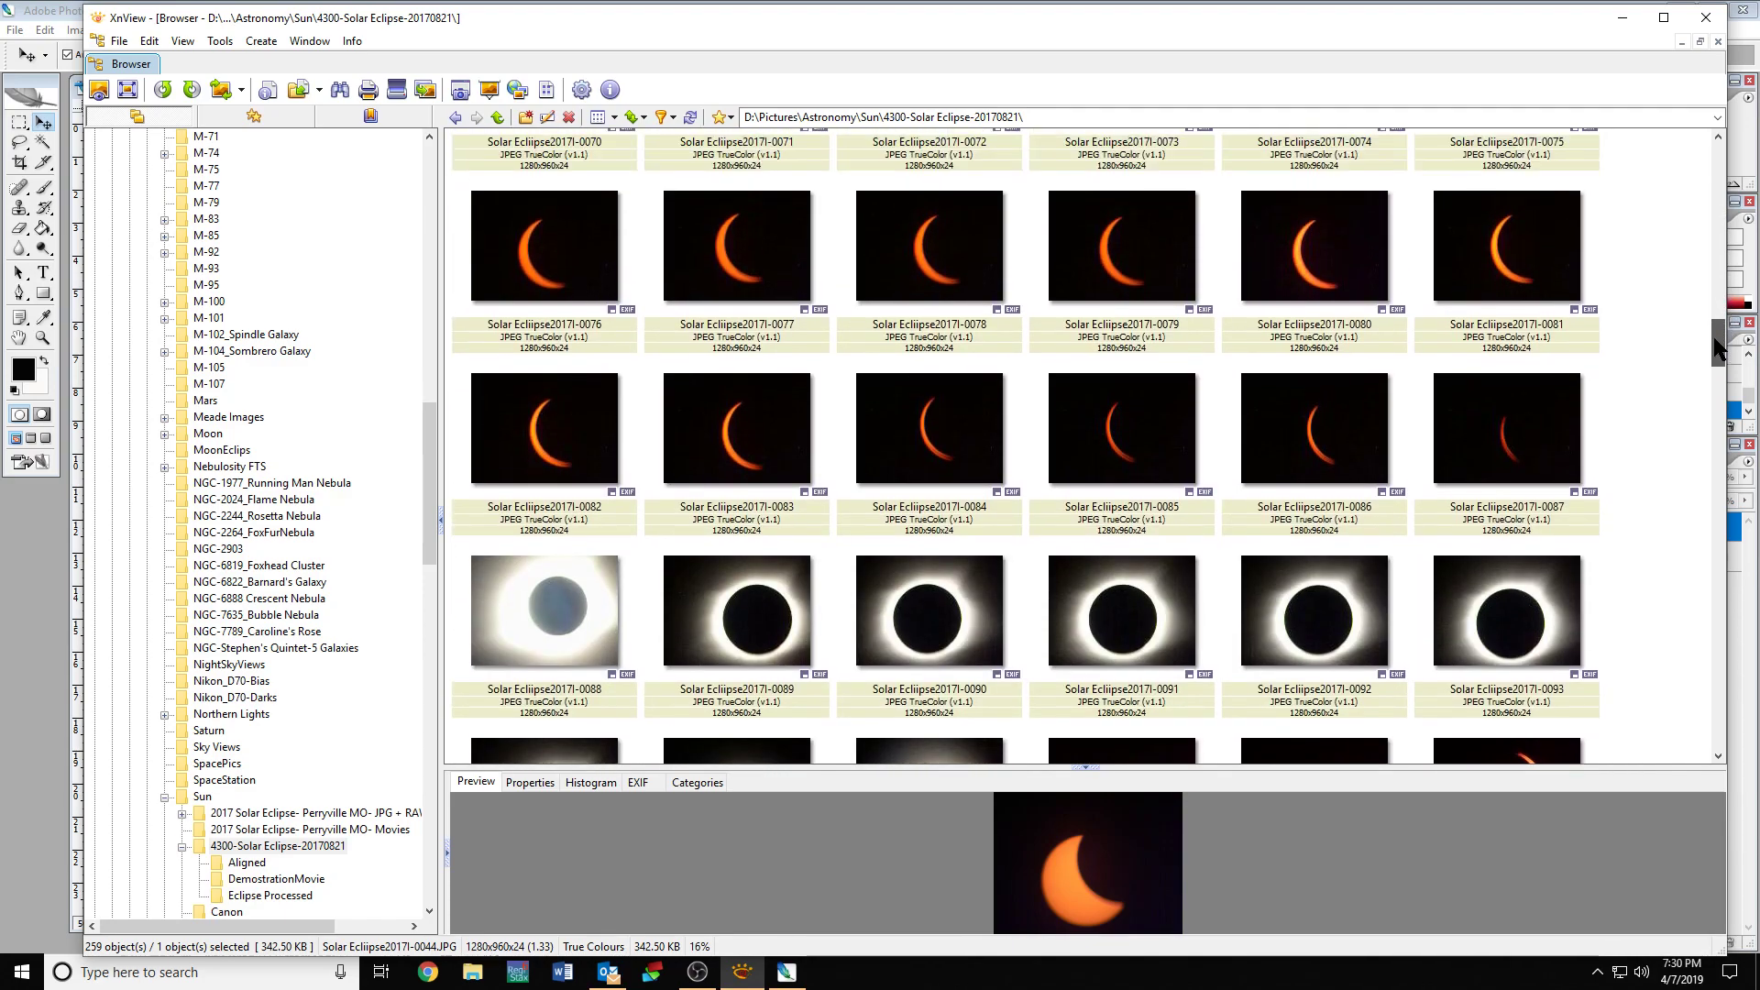
left_click(929, 422)
right_click(926, 426)
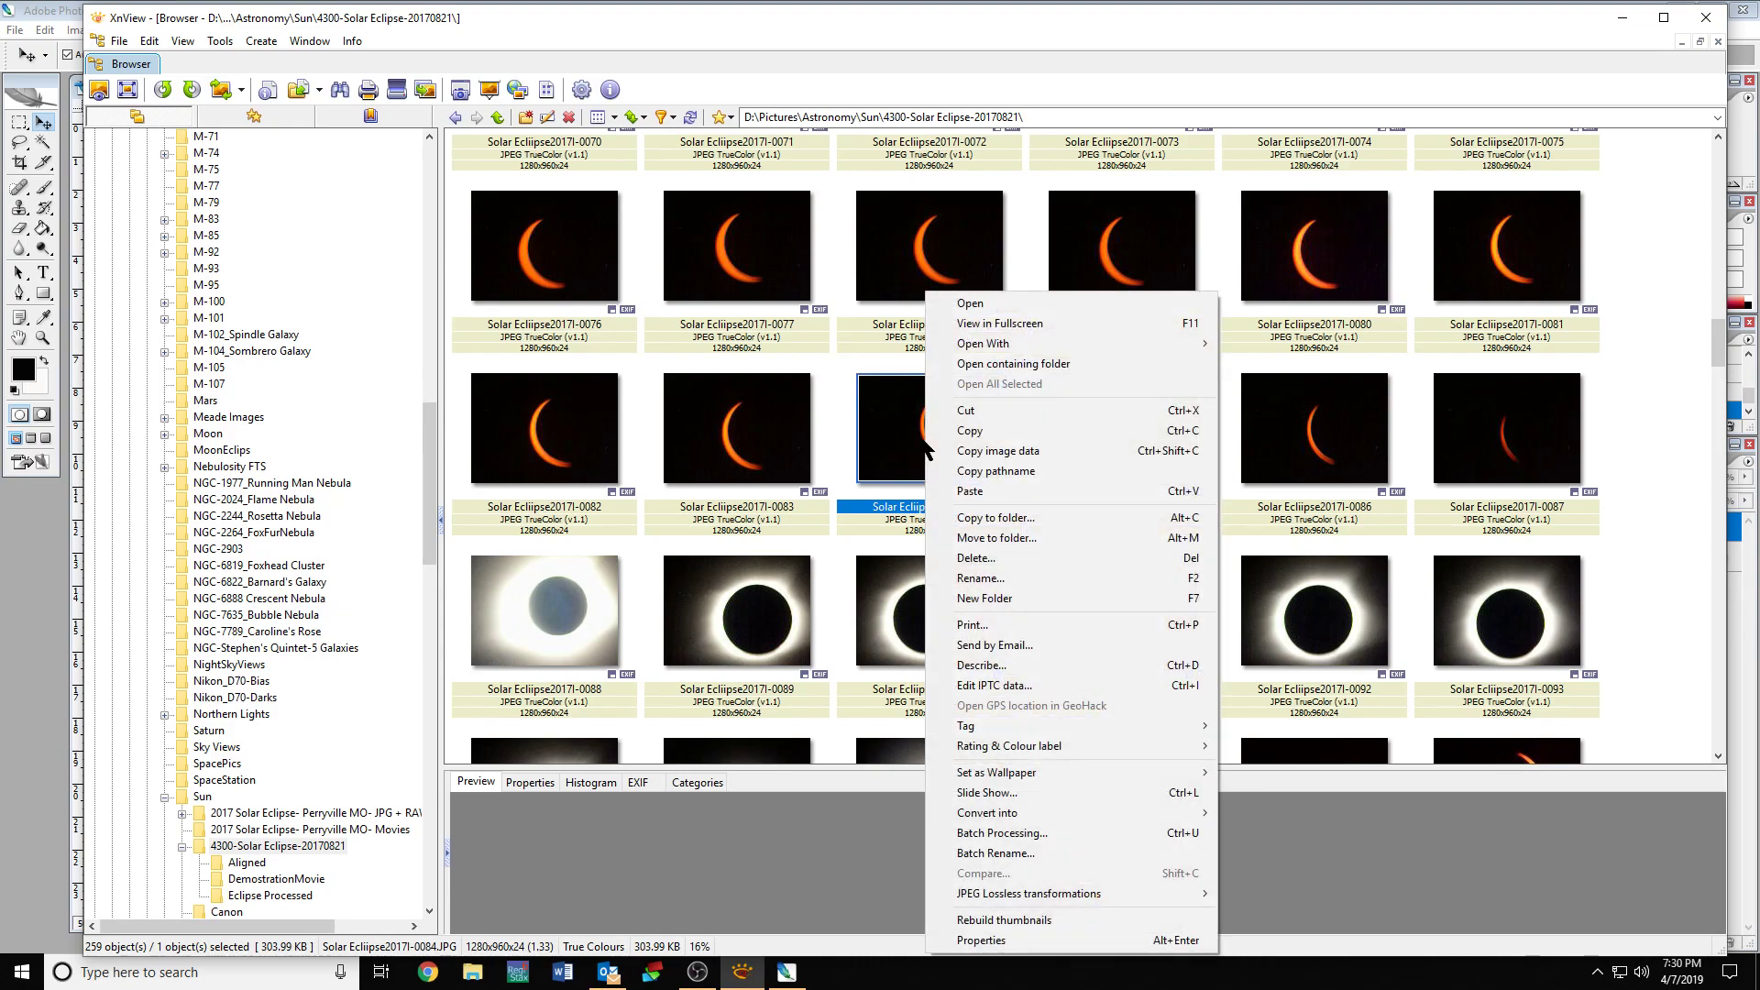
mouse_move(1014, 344)
left_click(1292, 347)
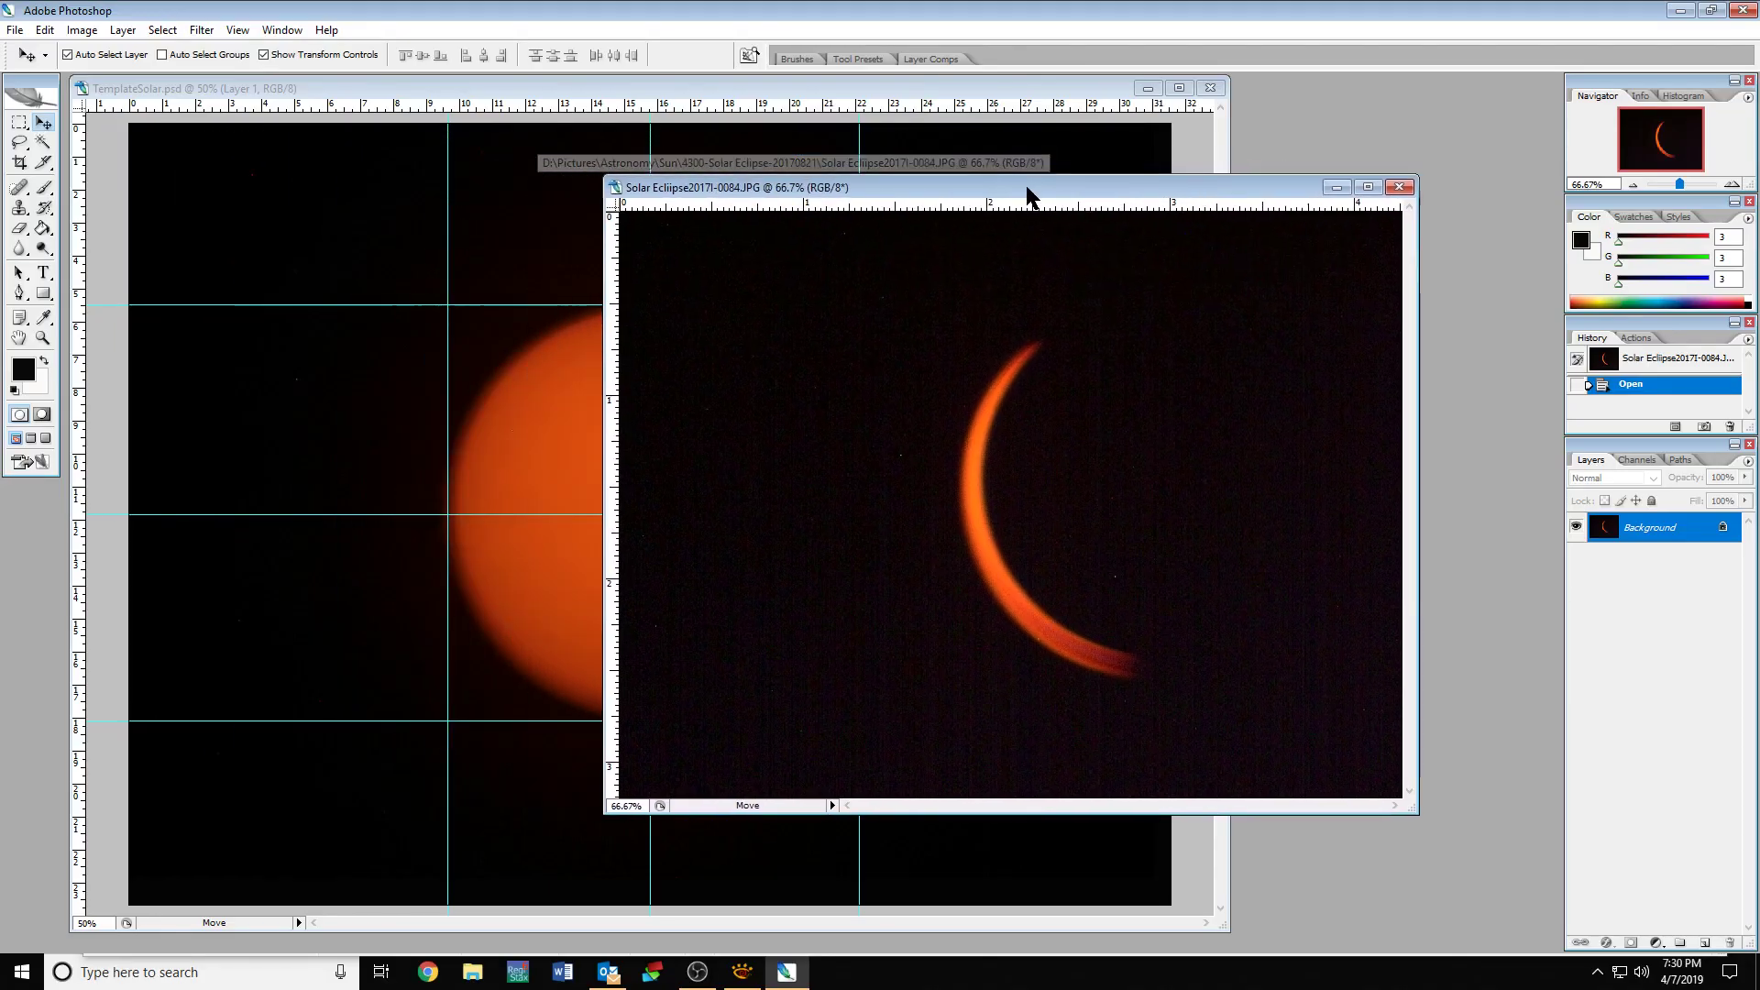
Copy the crescent photo into TemplateSolar.psd, close its source image and move the new layer beside the template sun for colour comparison.
left_click_drag(1029, 193, 1136, 198)
left_click_drag(989, 352, 577, 342)
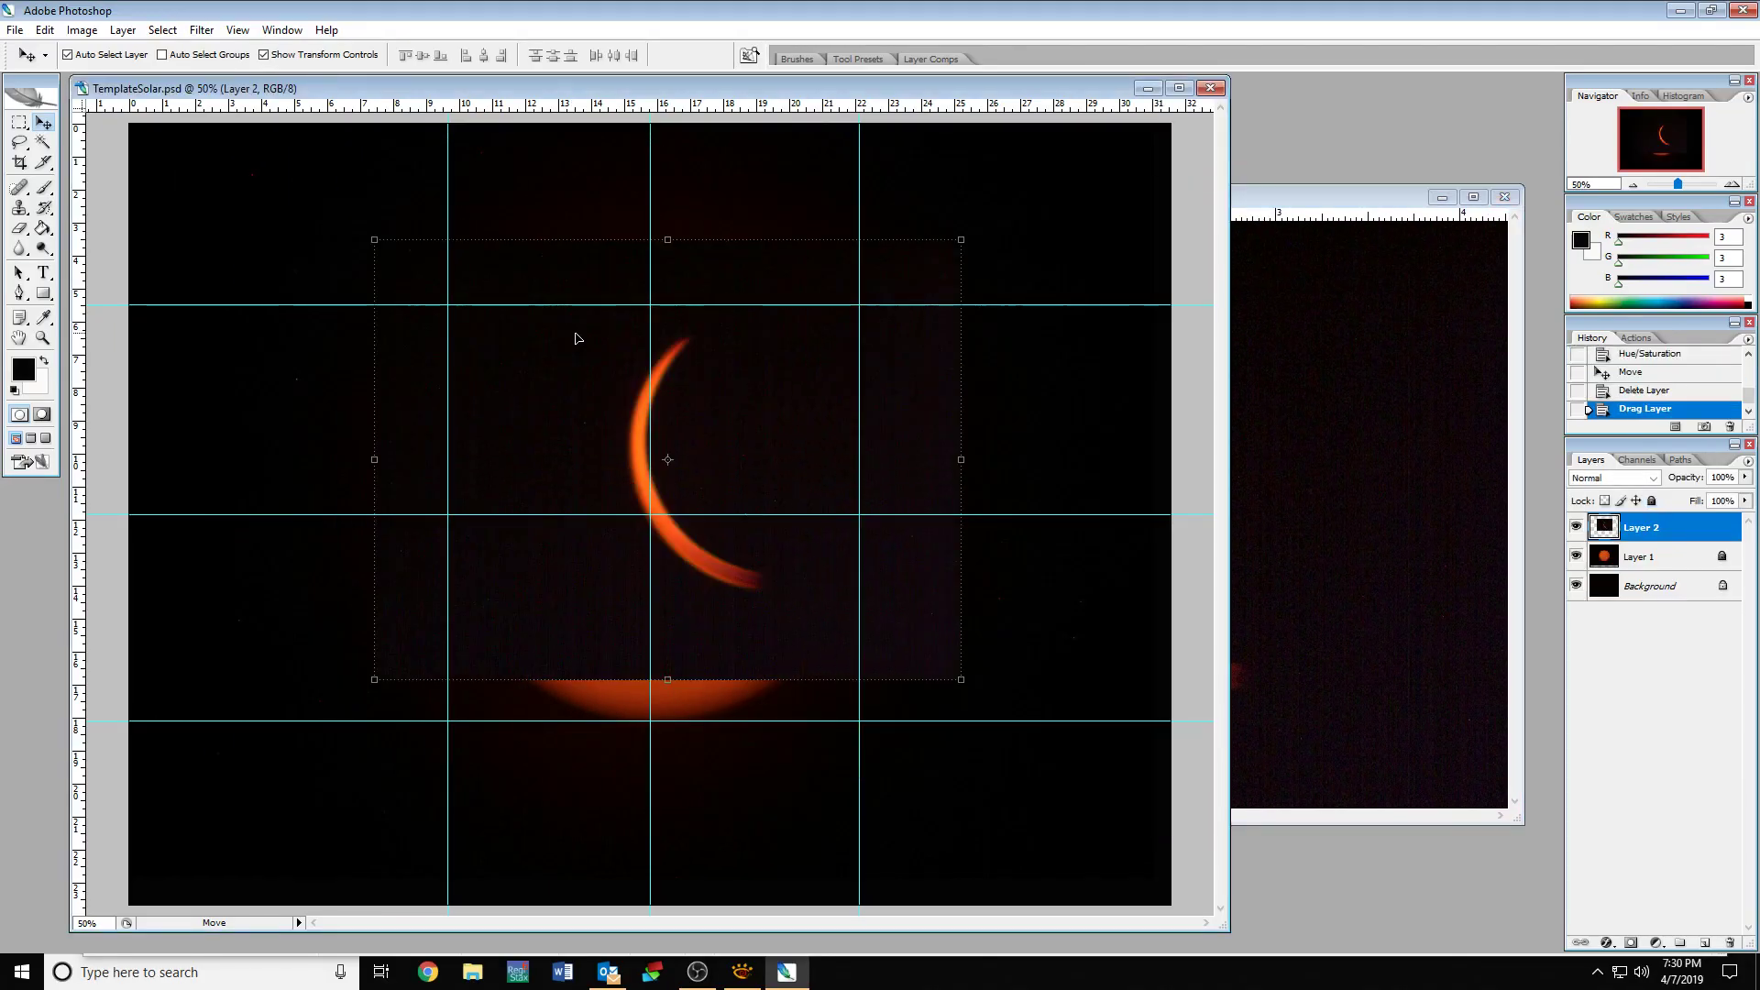
left_click(1504, 198)
left_click_drag(794, 397, 975, 468)
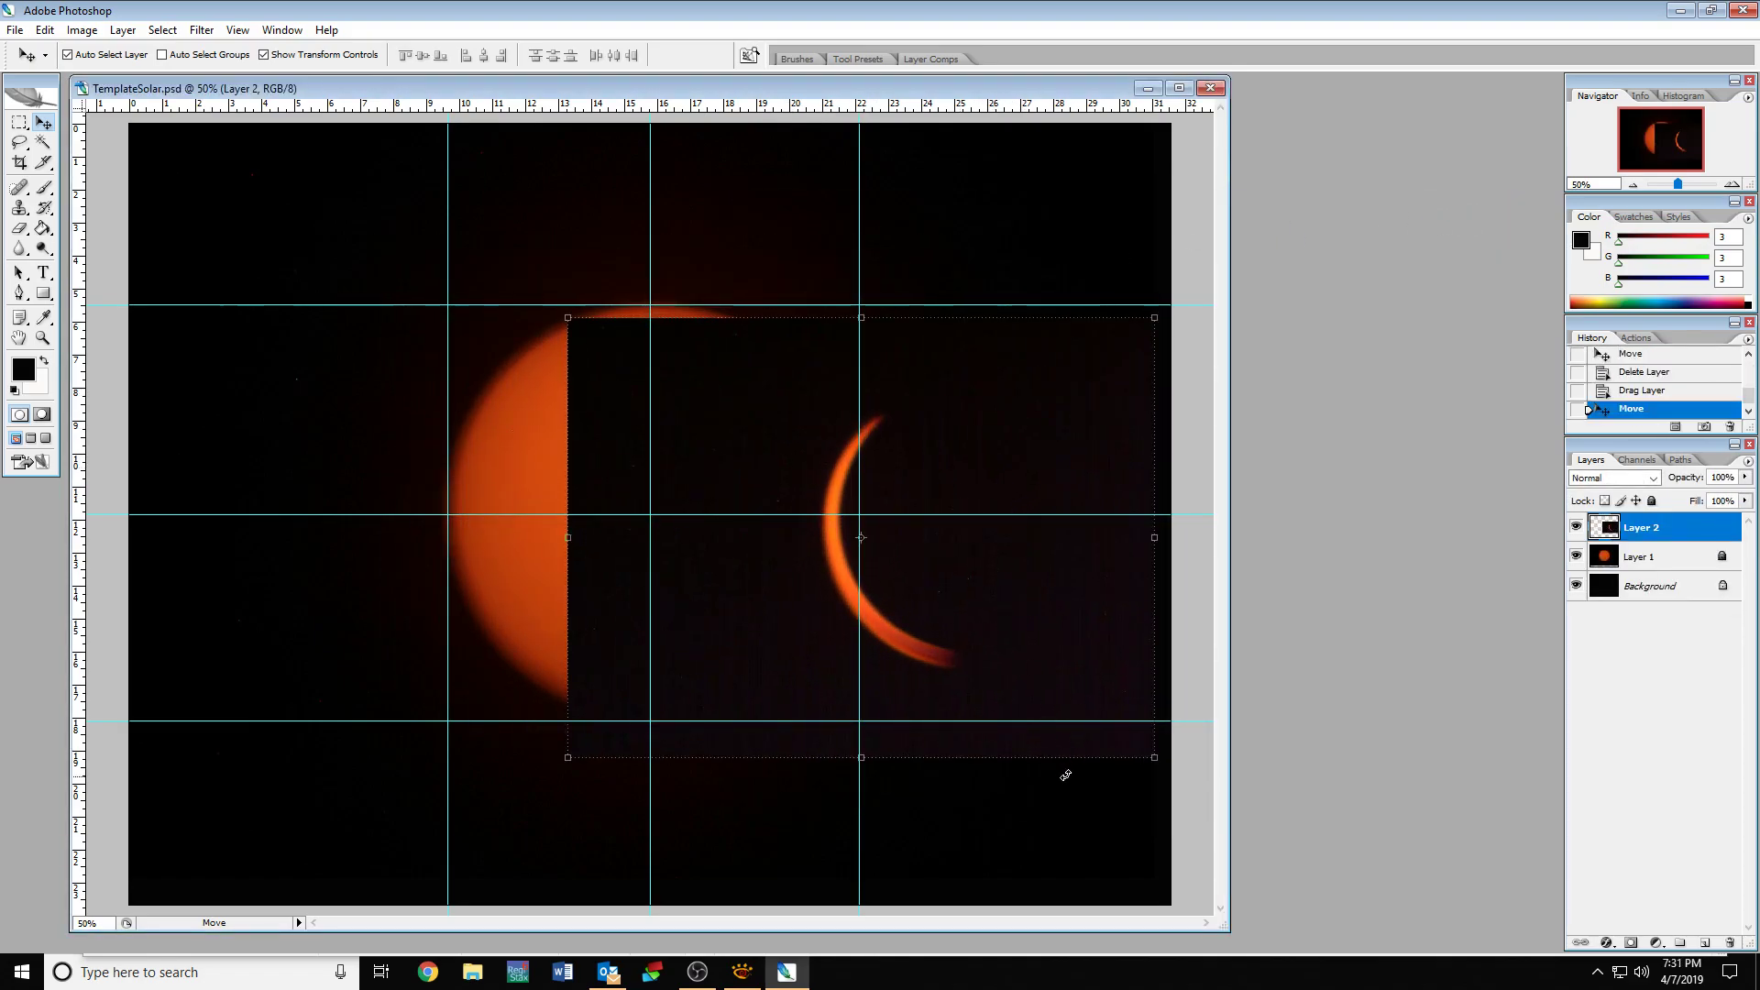
Apply a Curves adjustment to Layer 2 on the RGB channel with a point at input 14, output 31.
left_click(82, 30)
mouse_move(96, 75)
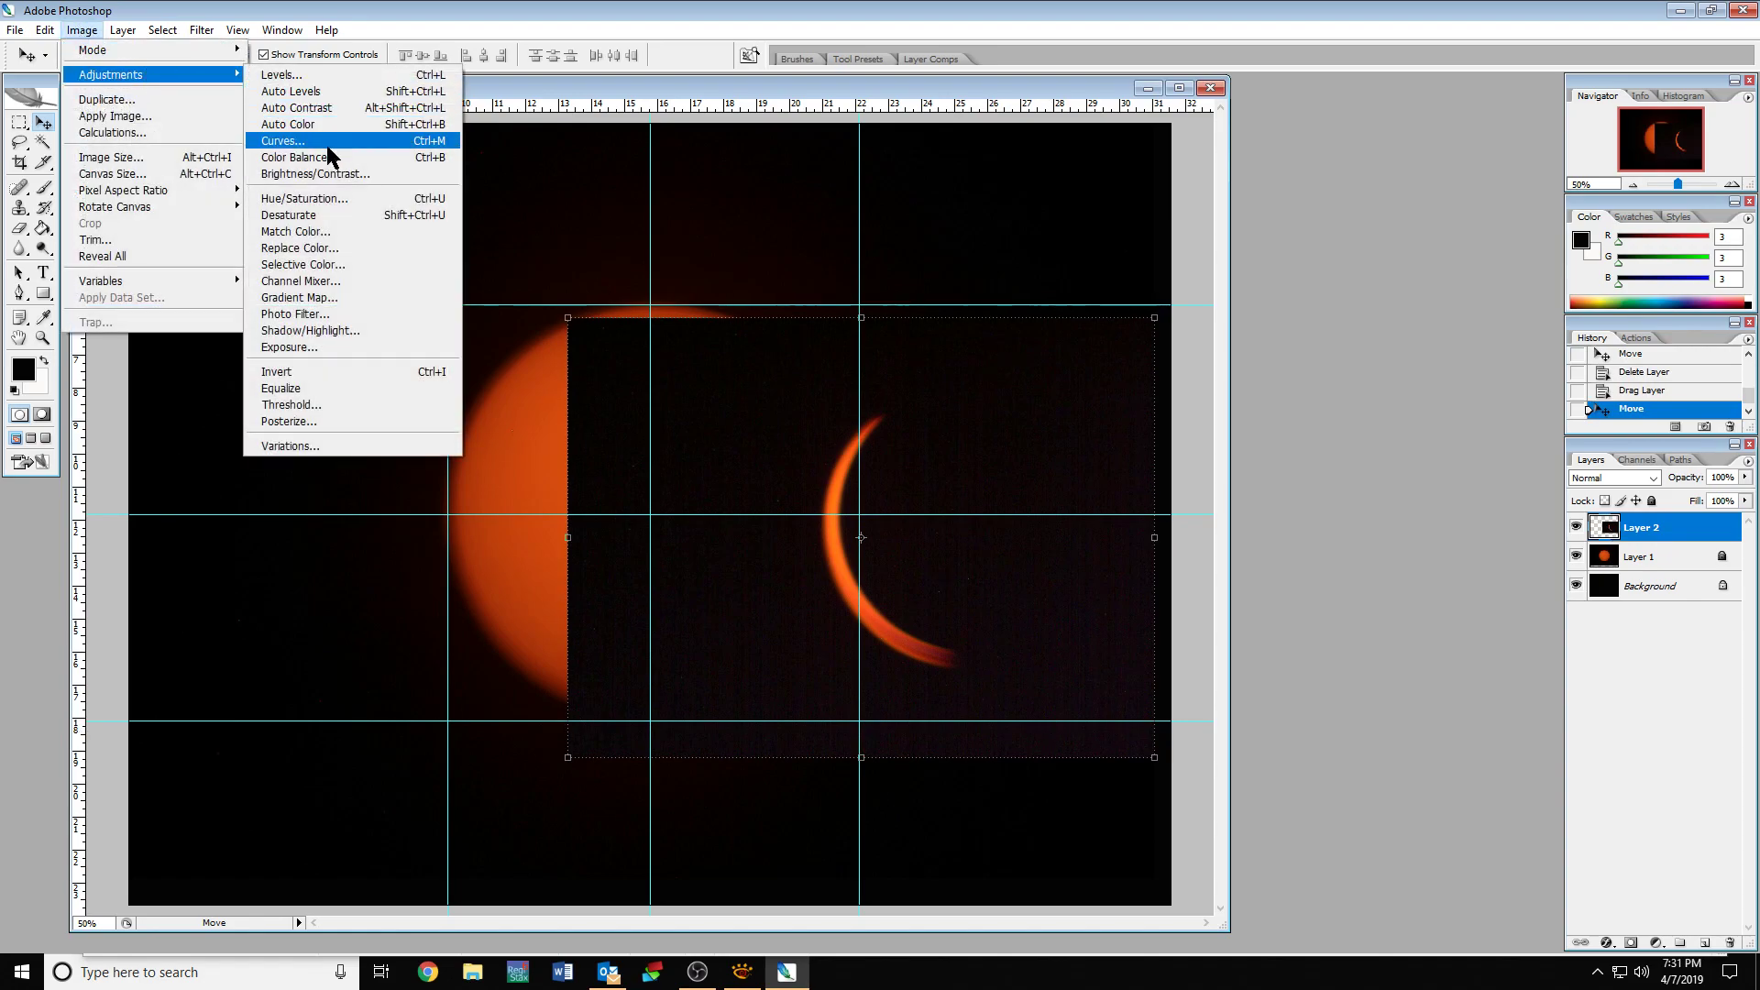
left_click(291, 141)
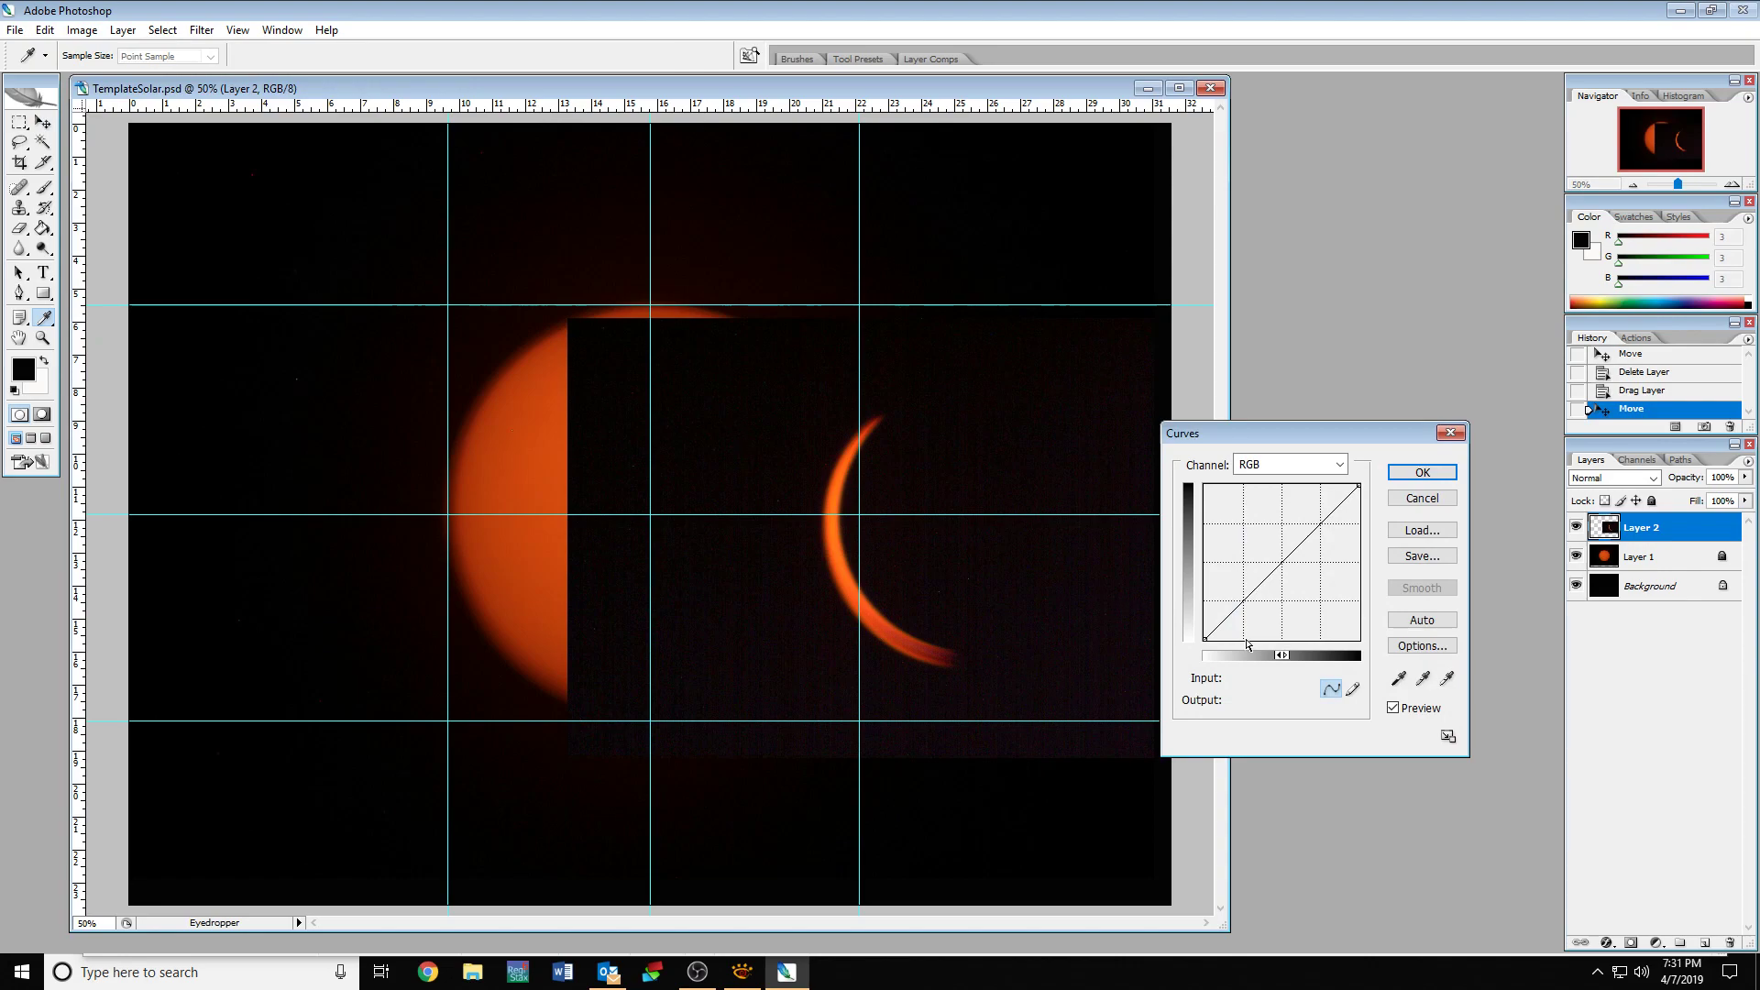
left_click_drag(1242, 601, 1226, 590)
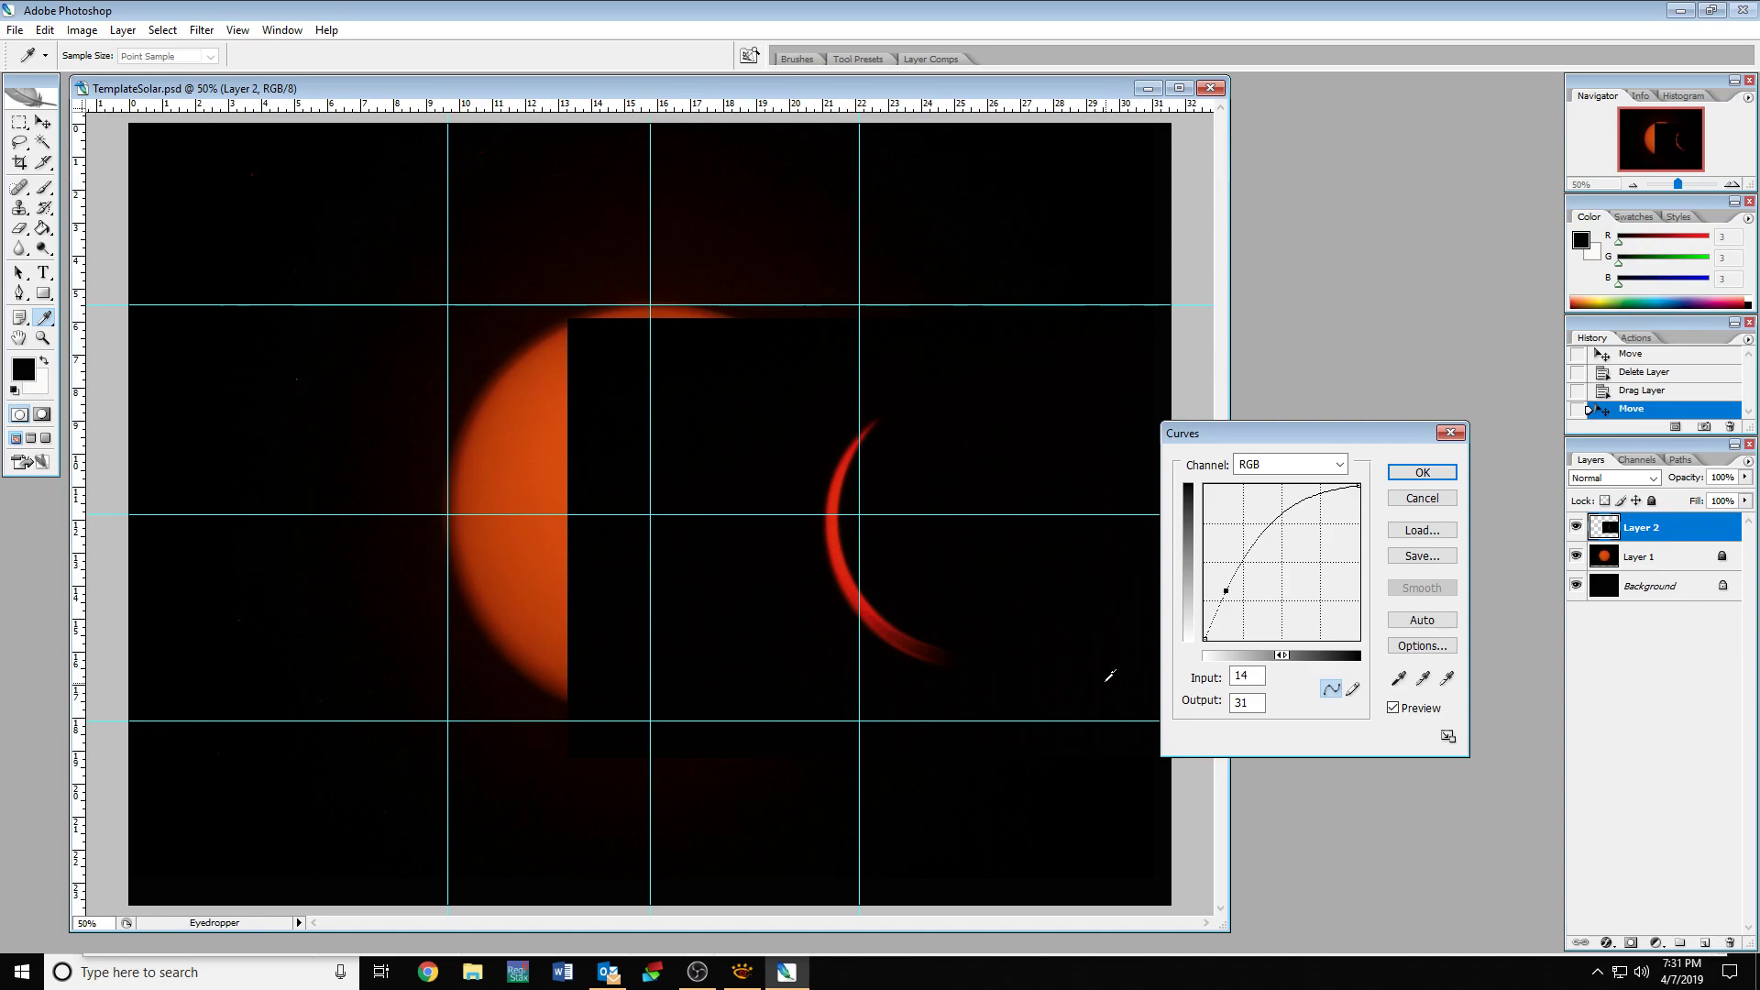
left_click(1422, 472)
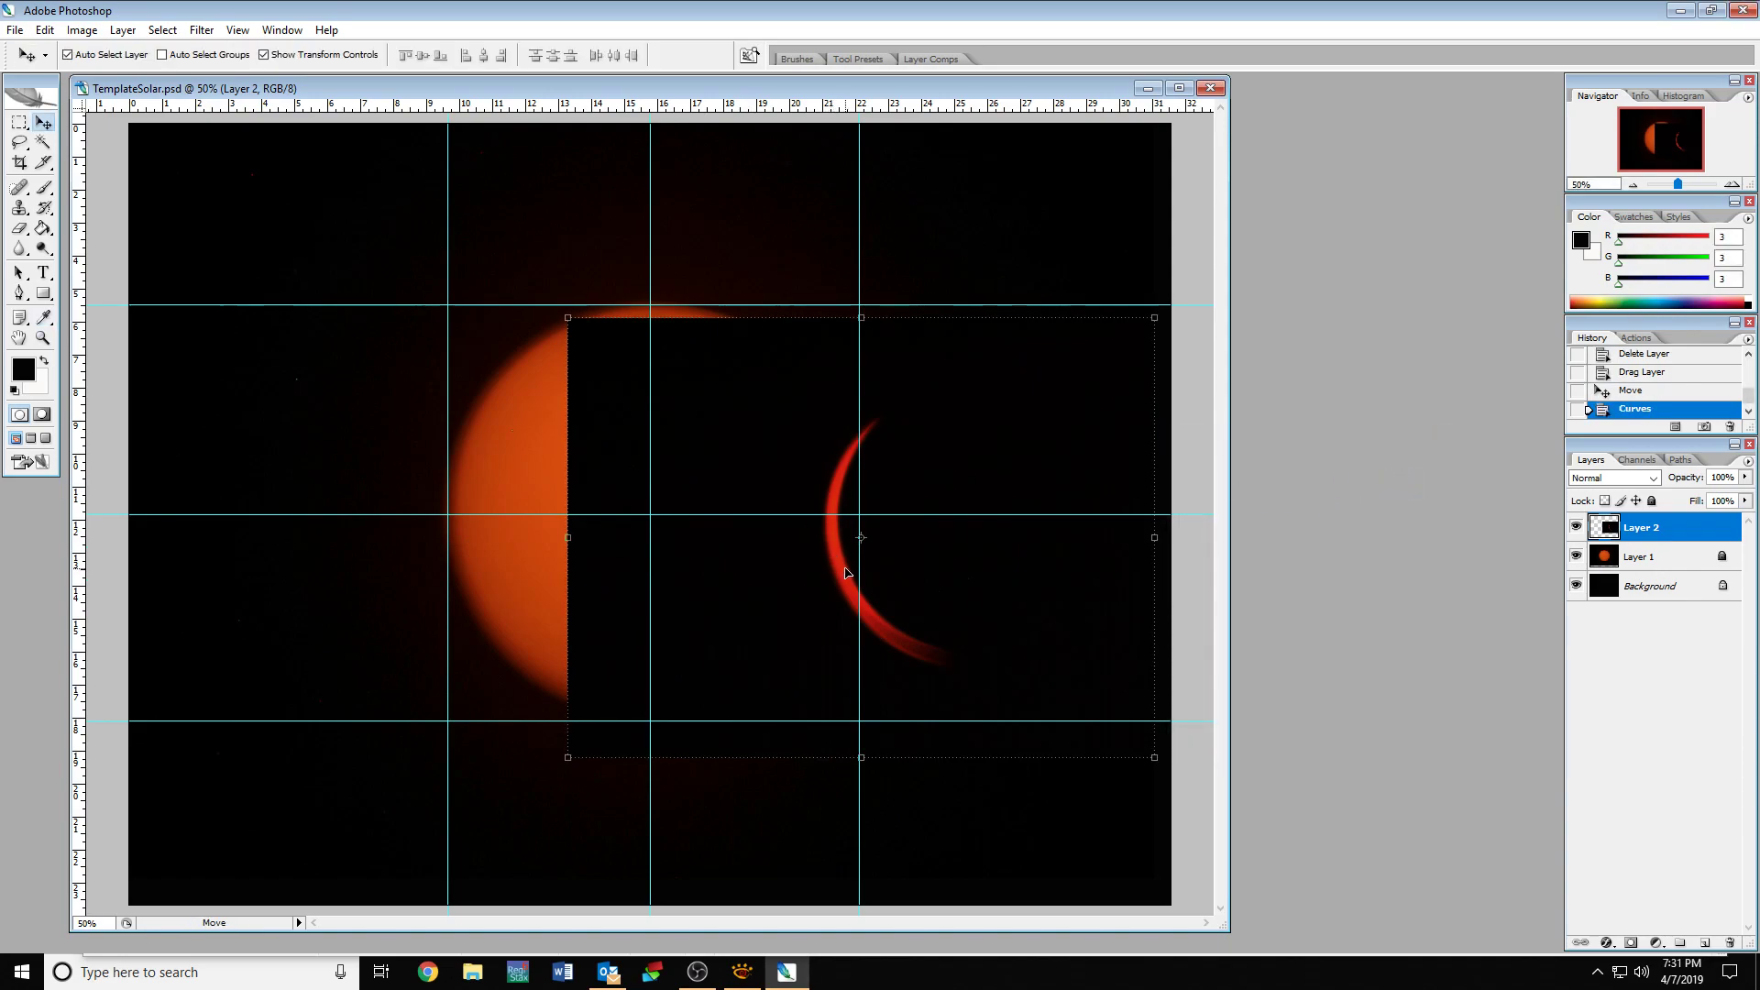
Shift the crescent's hue to +9 with Hue/Saturation to match the template sun's orange.
left_click(82, 29)
mouse_move(212, 79)
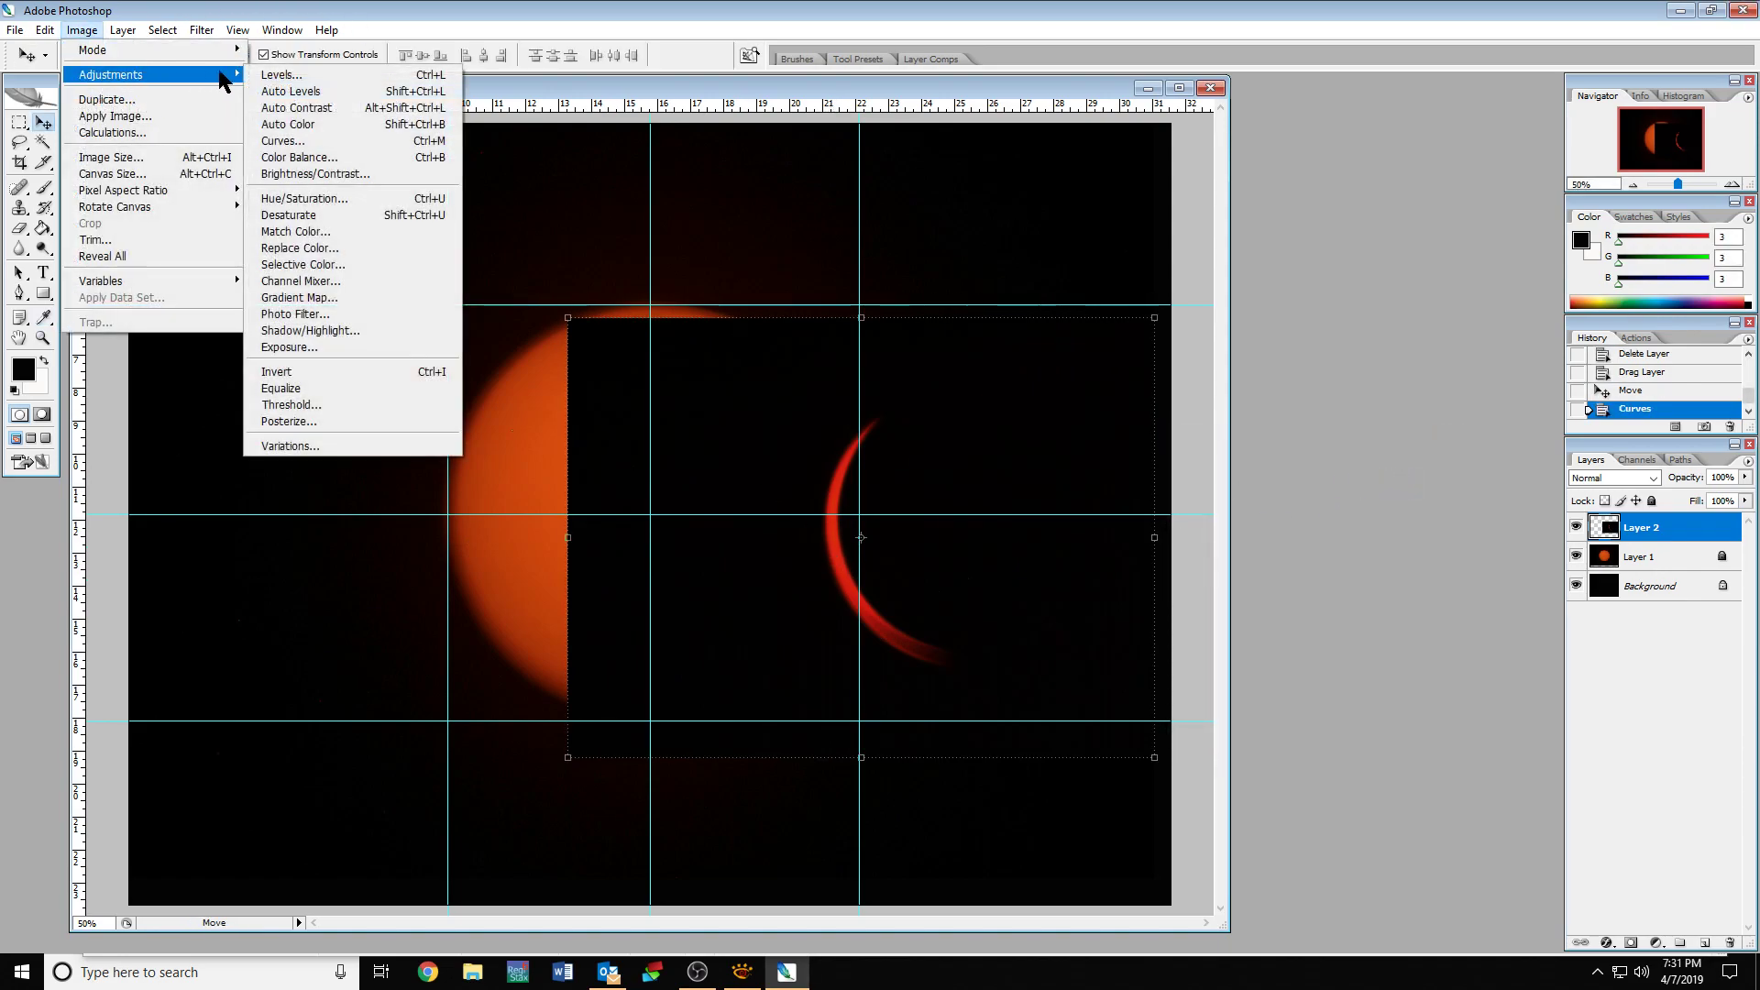
left_click(311, 199)
mouse_move(1229, 547)
left_mouse_down()
mouse_move(1215, 548)
mouse_move(1238, 550)
left_mouse_up()
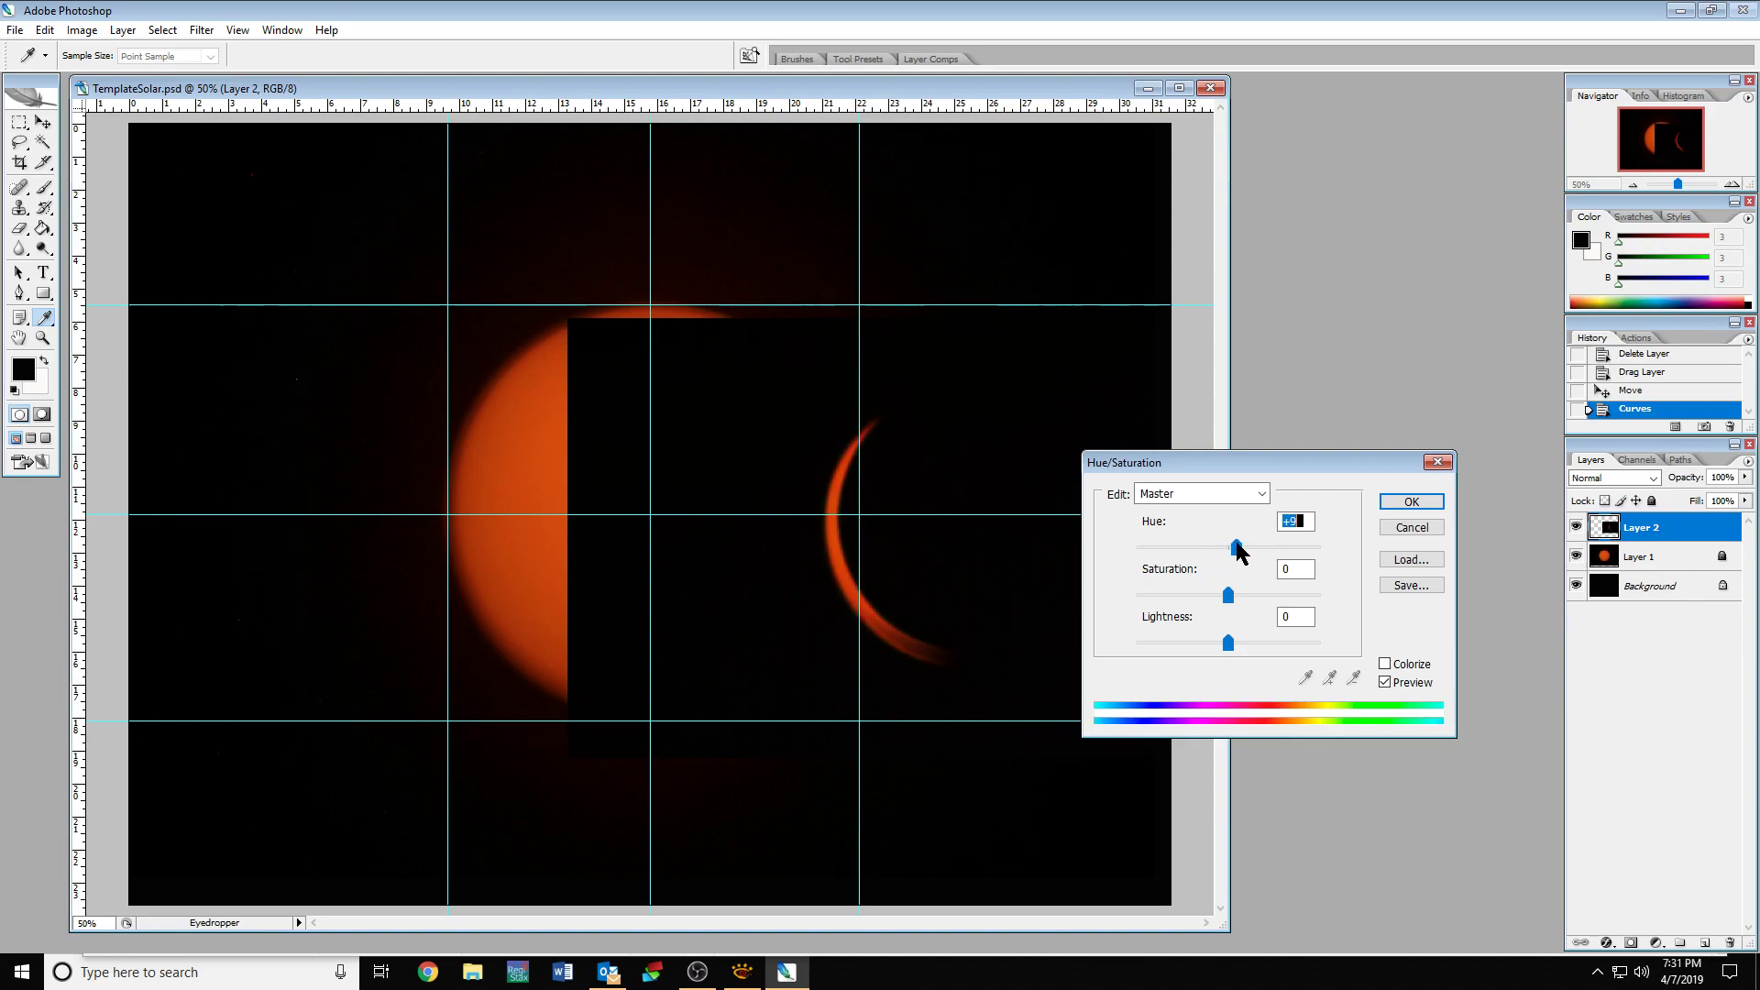
left_click(1412, 503)
Move the crescent over the template sun and enlarge it proportionally to about 162.7% so its outer edge meets the guides.
key("v")
left_click_drag(1002, 488, 734, 449)
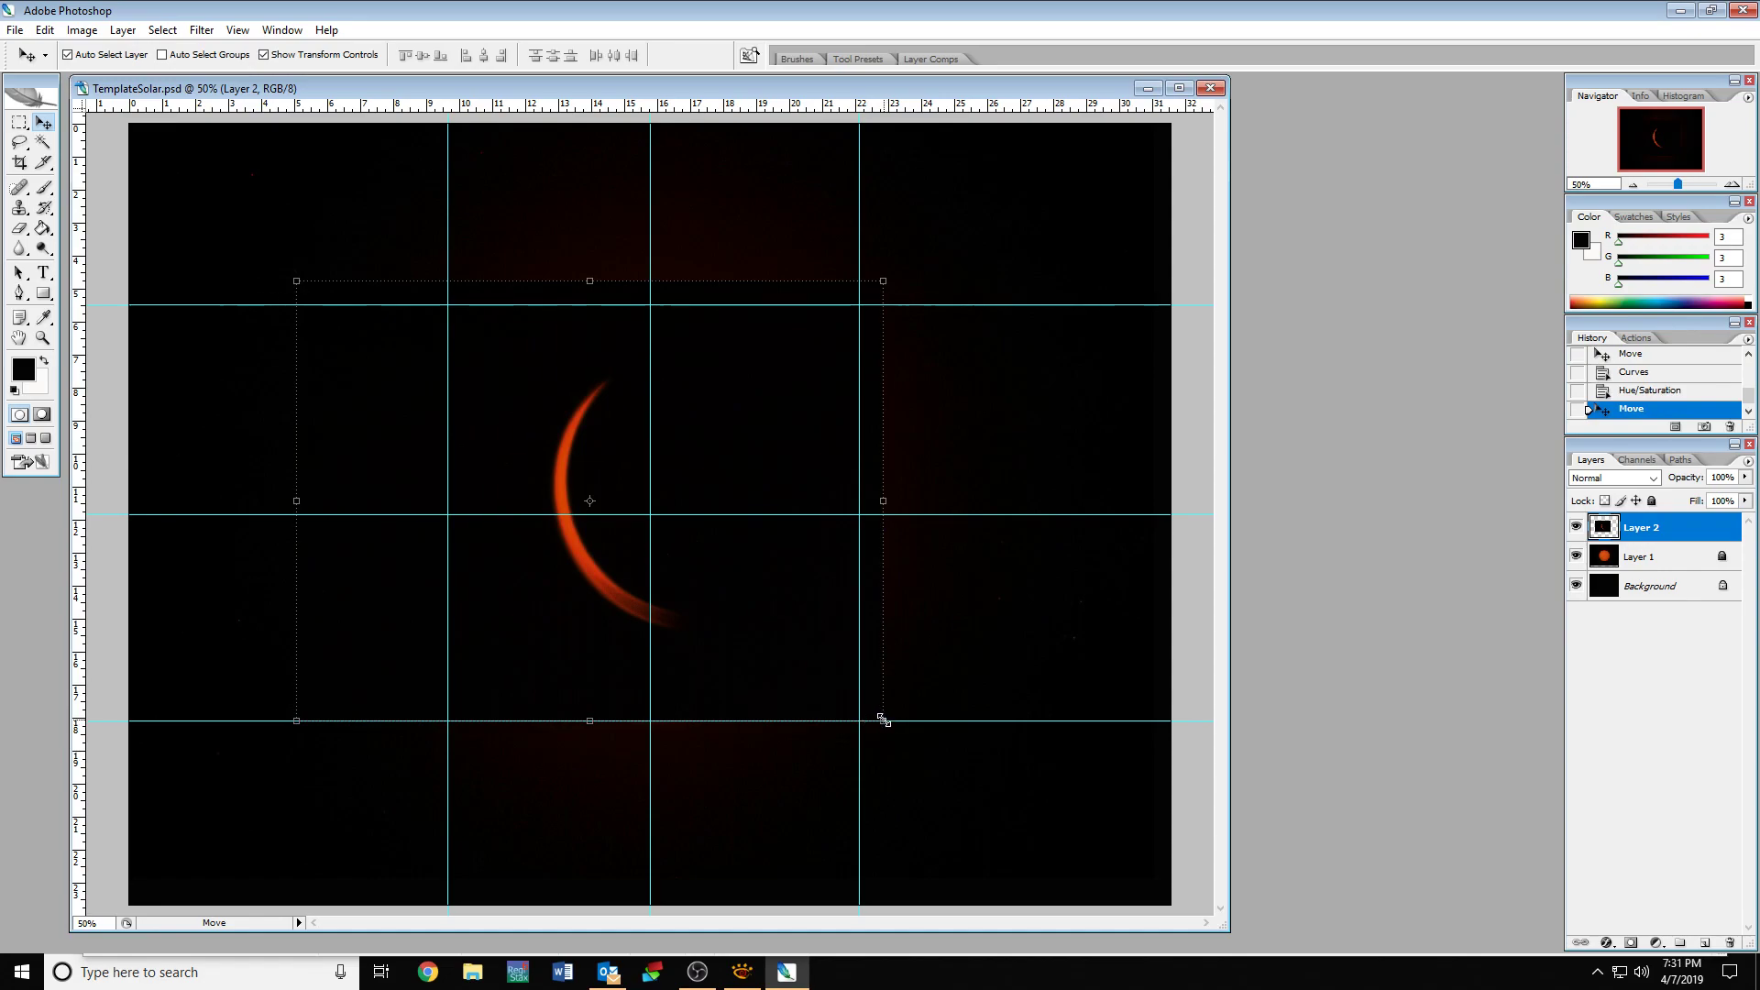
left_click(883, 721)
left_click_drag(883, 721, 1123, 900)
left_click_drag(296, 281, 222, 225)
left_click_drag(726, 568, 571, 506)
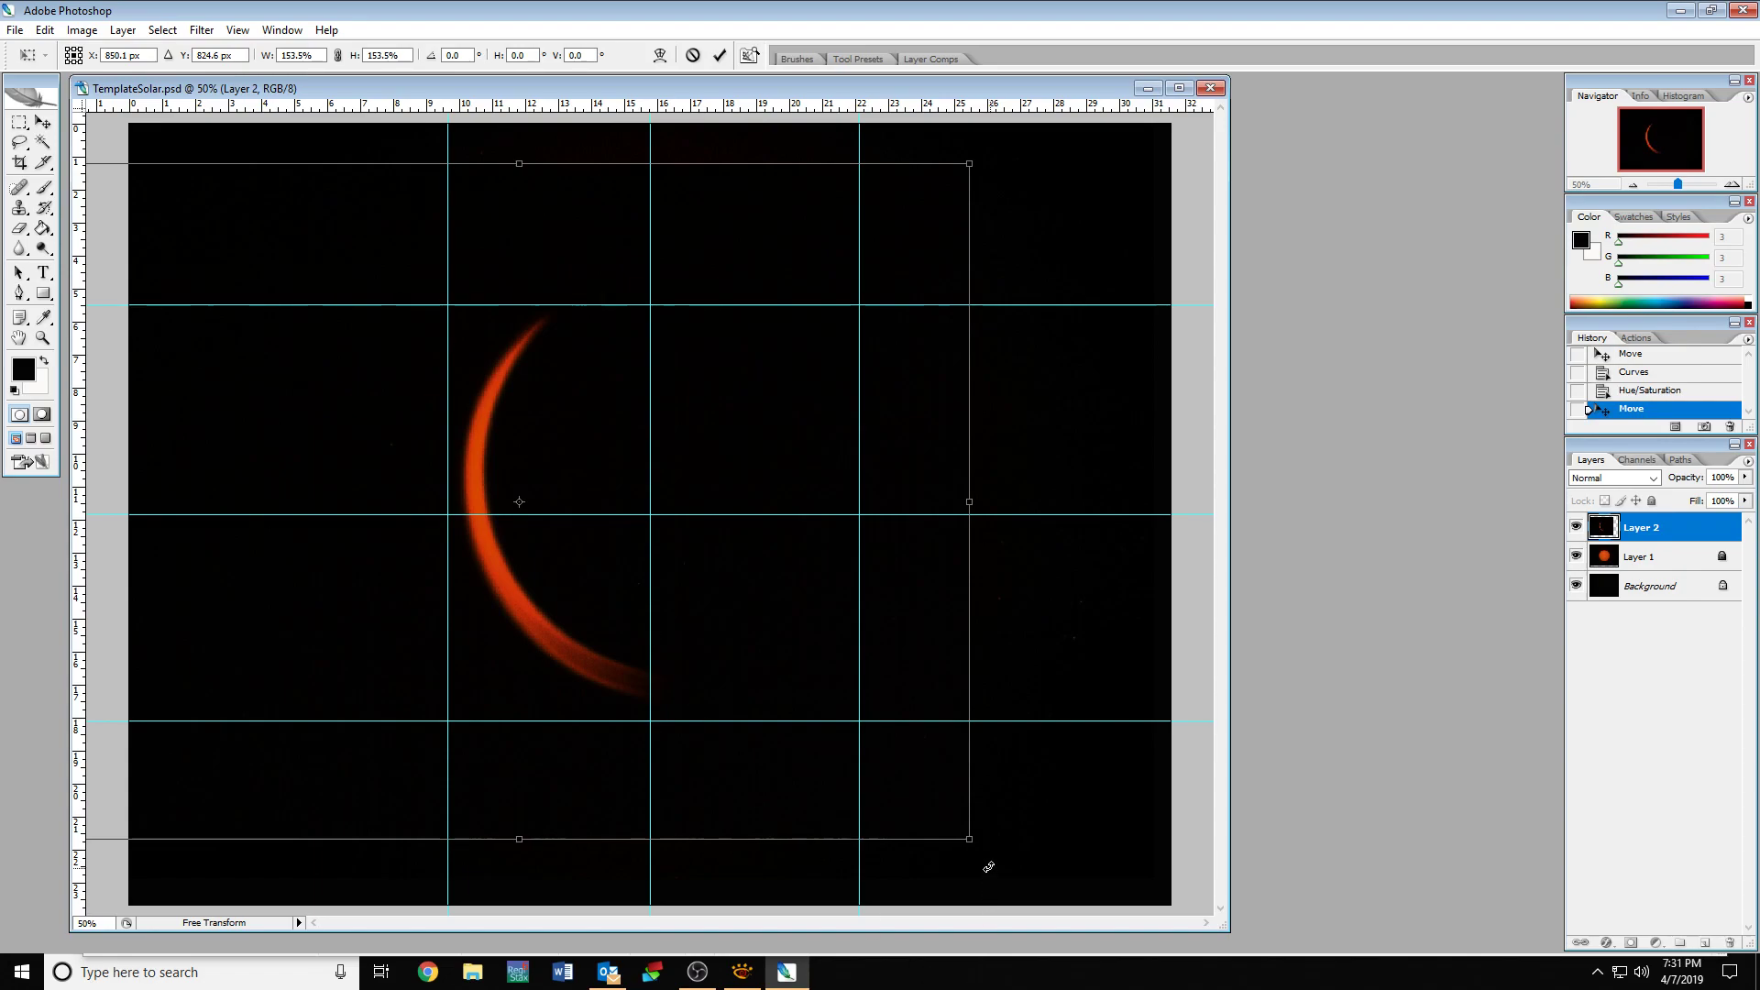
left_click_drag(967, 838, 1024, 878)
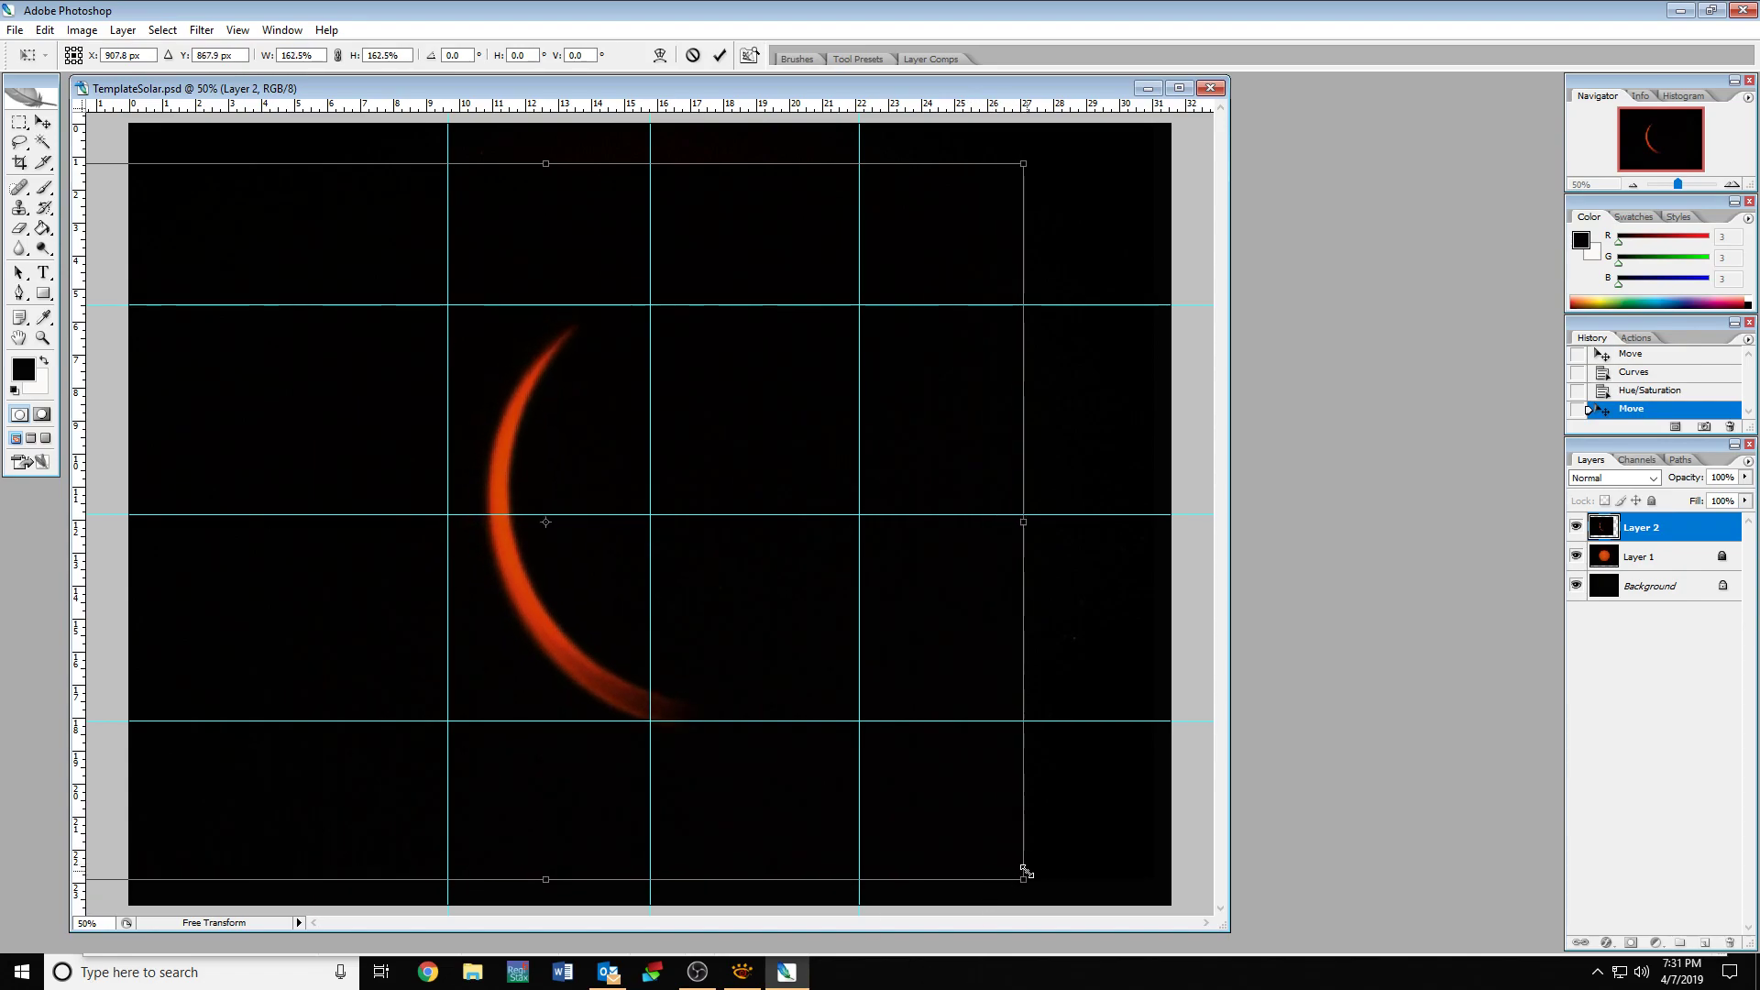
left_click_drag(568, 477, 530, 464)
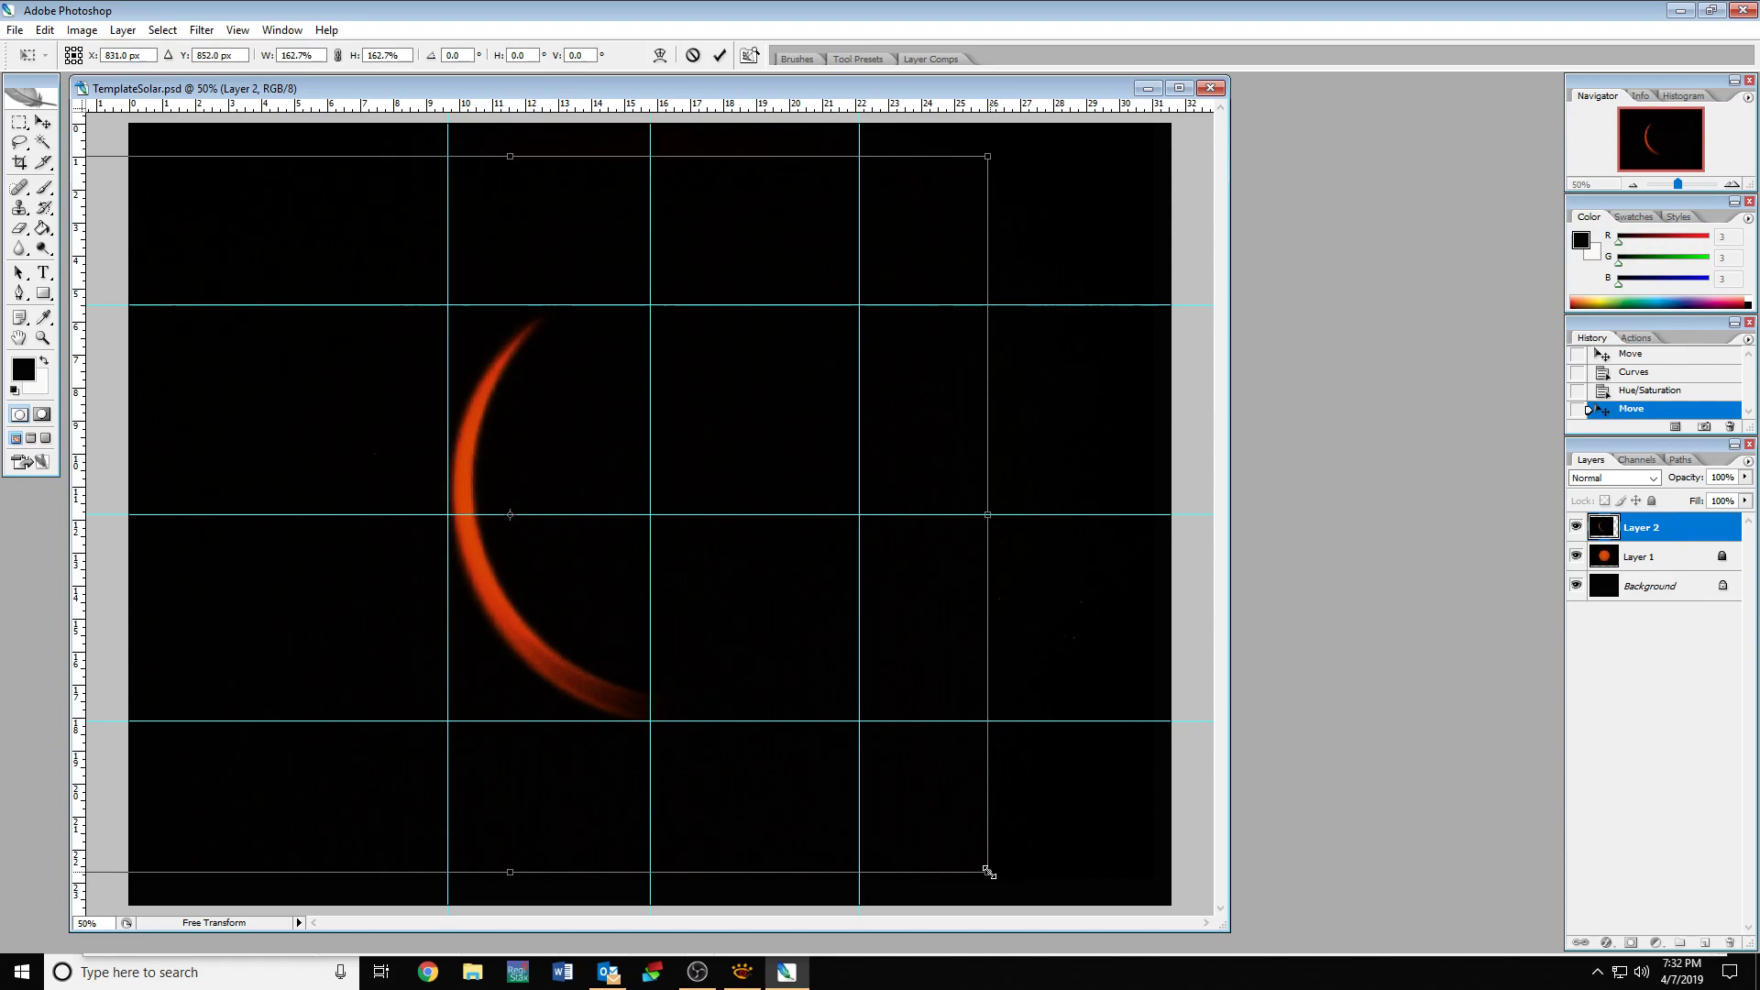
Lower Layer 2's opacity to 36%, fit the crescent over the sun at about 162.6% scale and apply the transformation.
left_click(1745, 477)
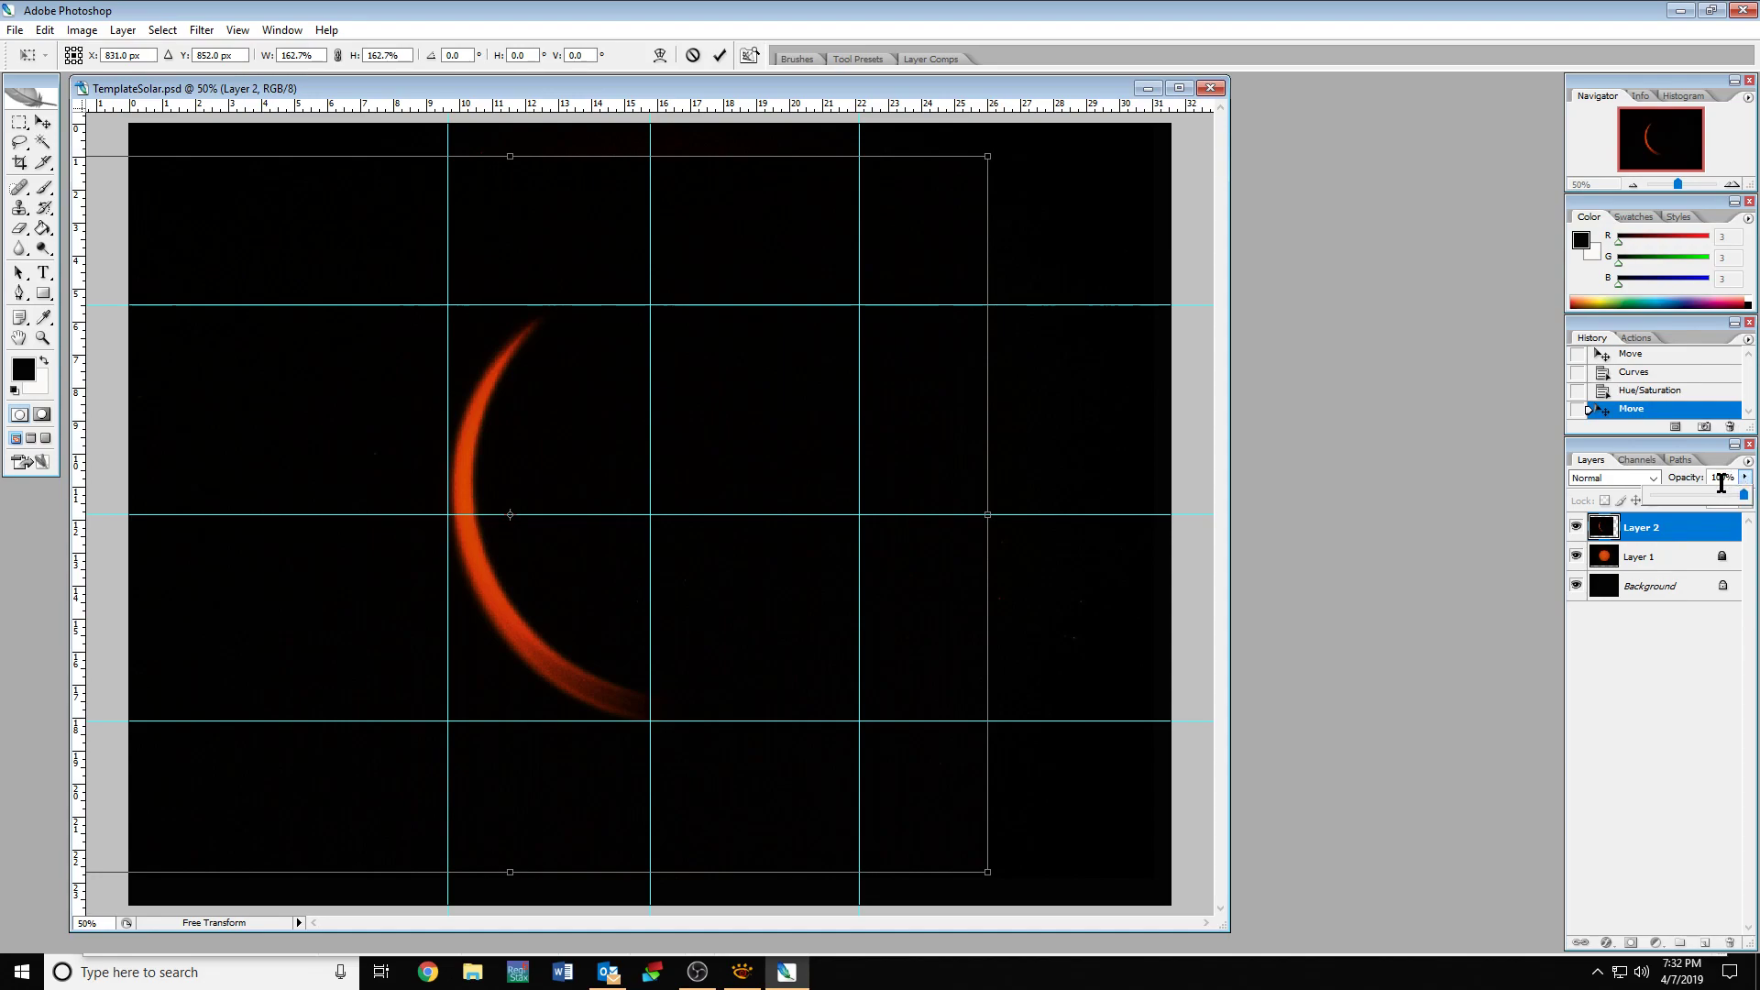
left_click_drag(1744, 493, 1684, 495)
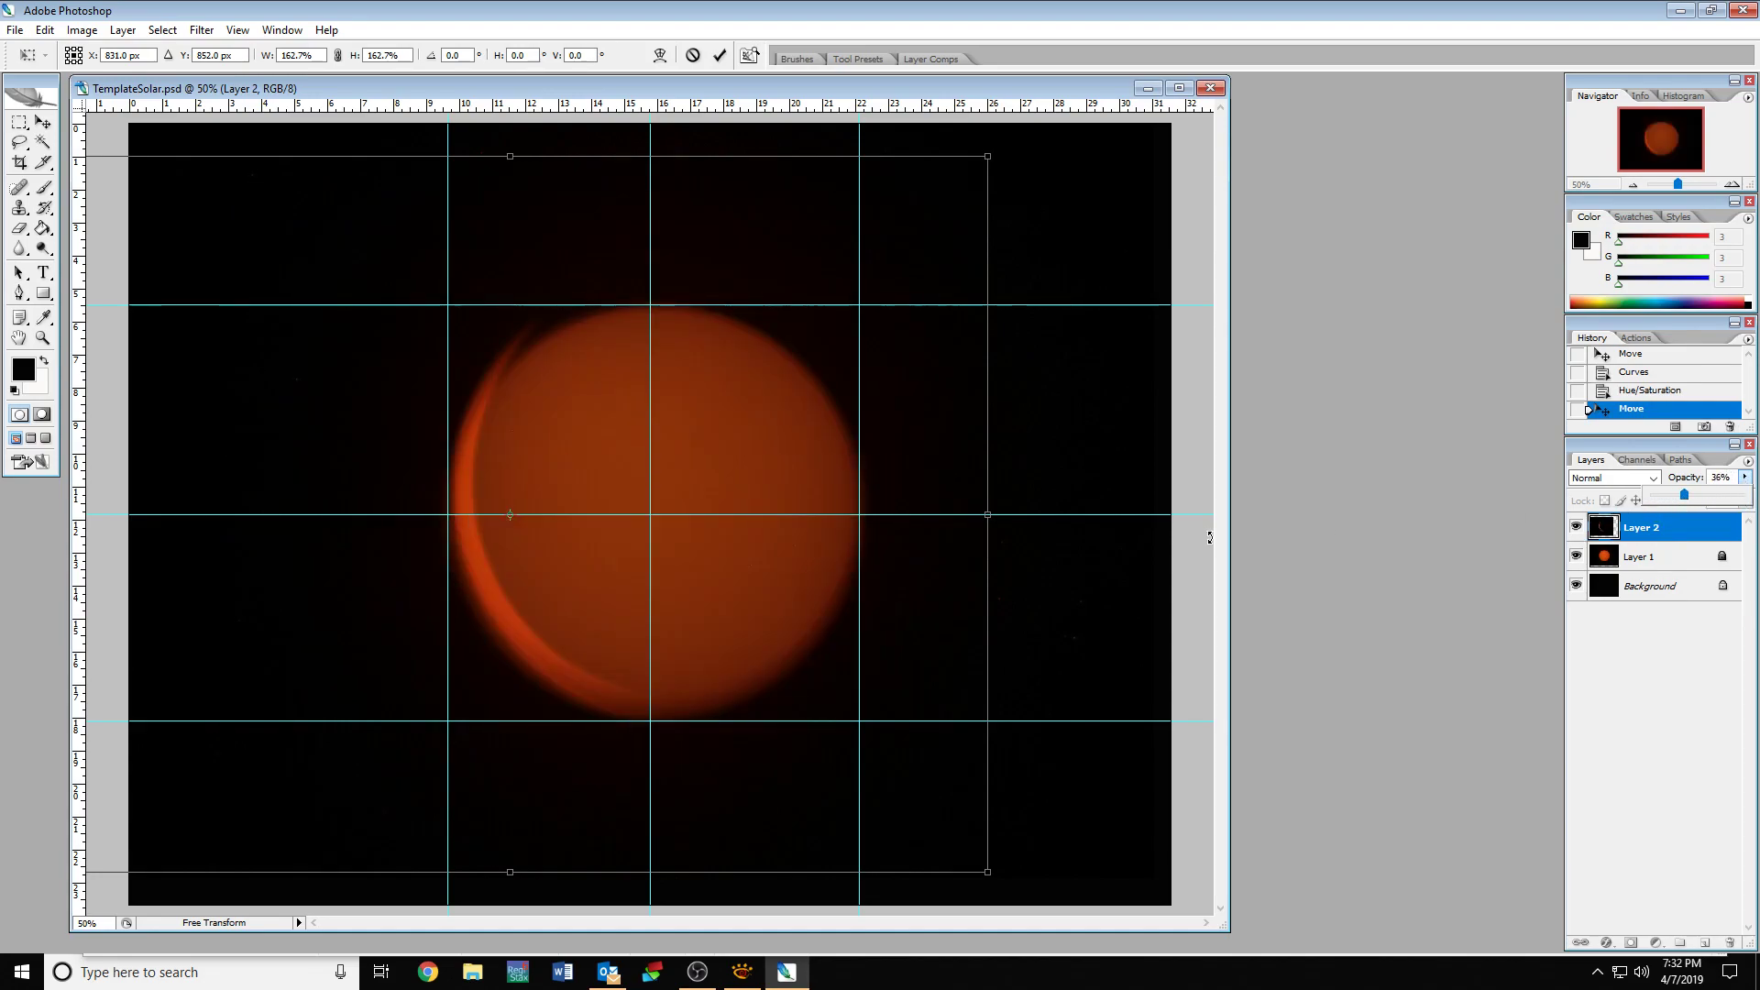
mouse_move(614, 576)
left_mouse_down()
mouse_move(627, 585)
mouse_move(611, 591)
left_mouse_up()
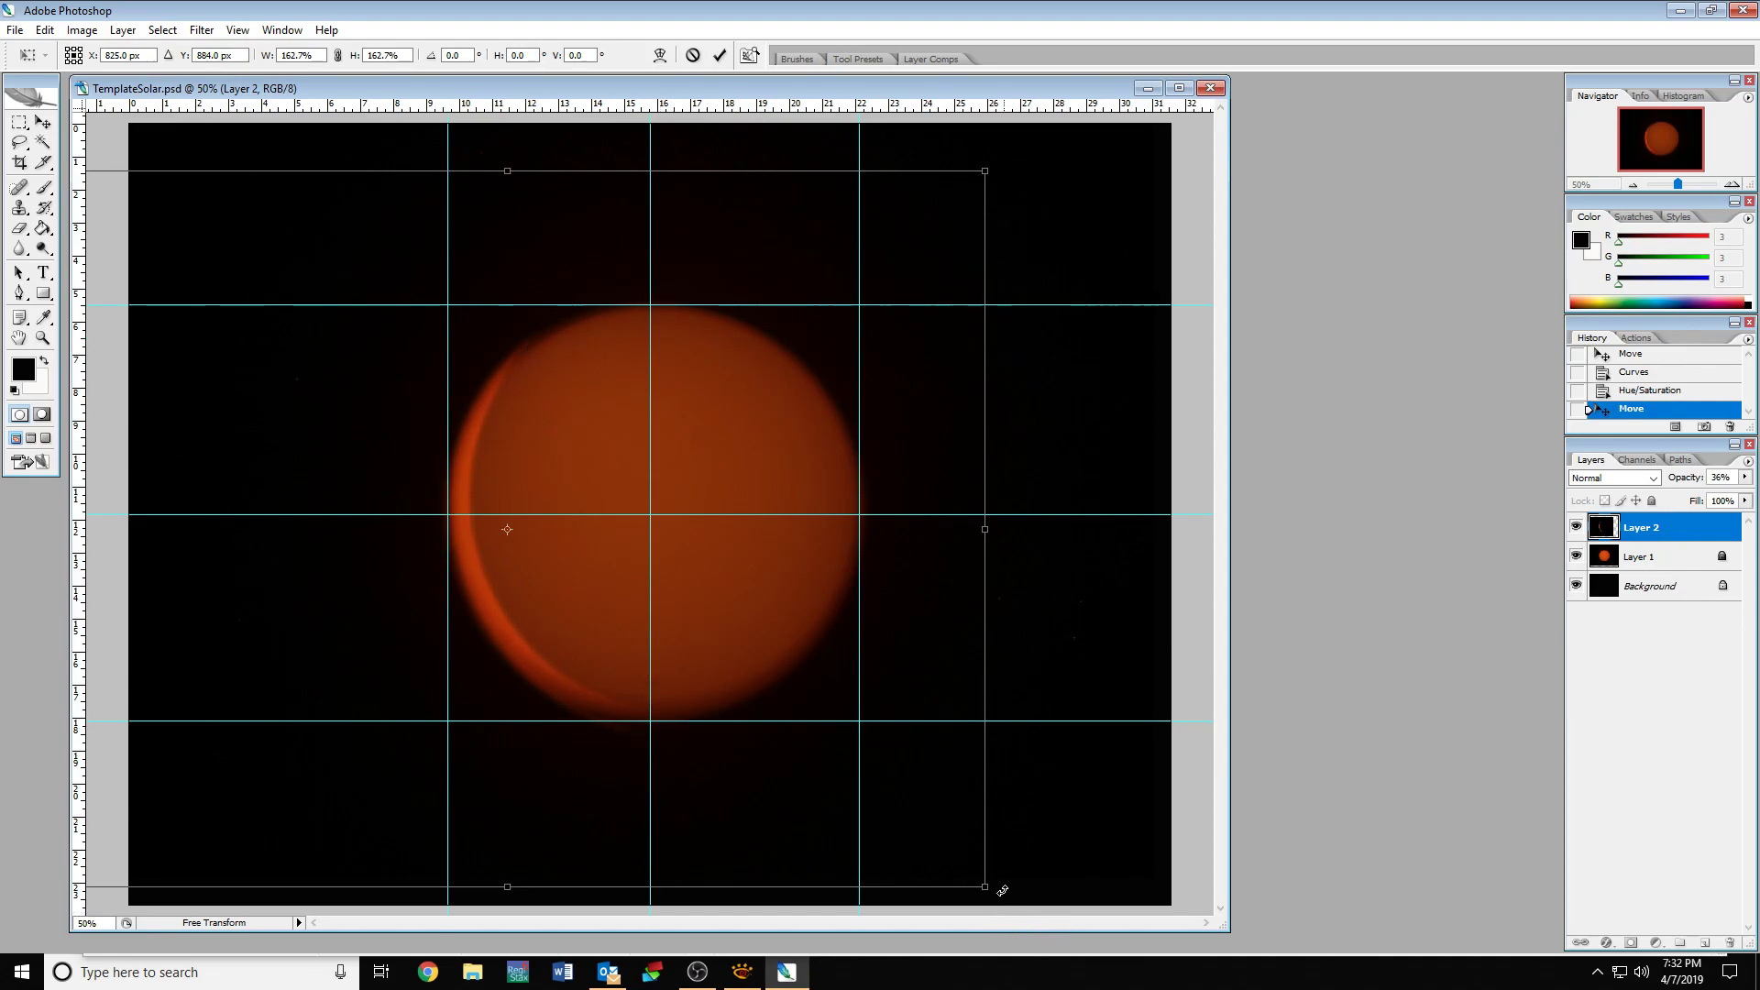
left_click_drag(981, 886, 977, 893)
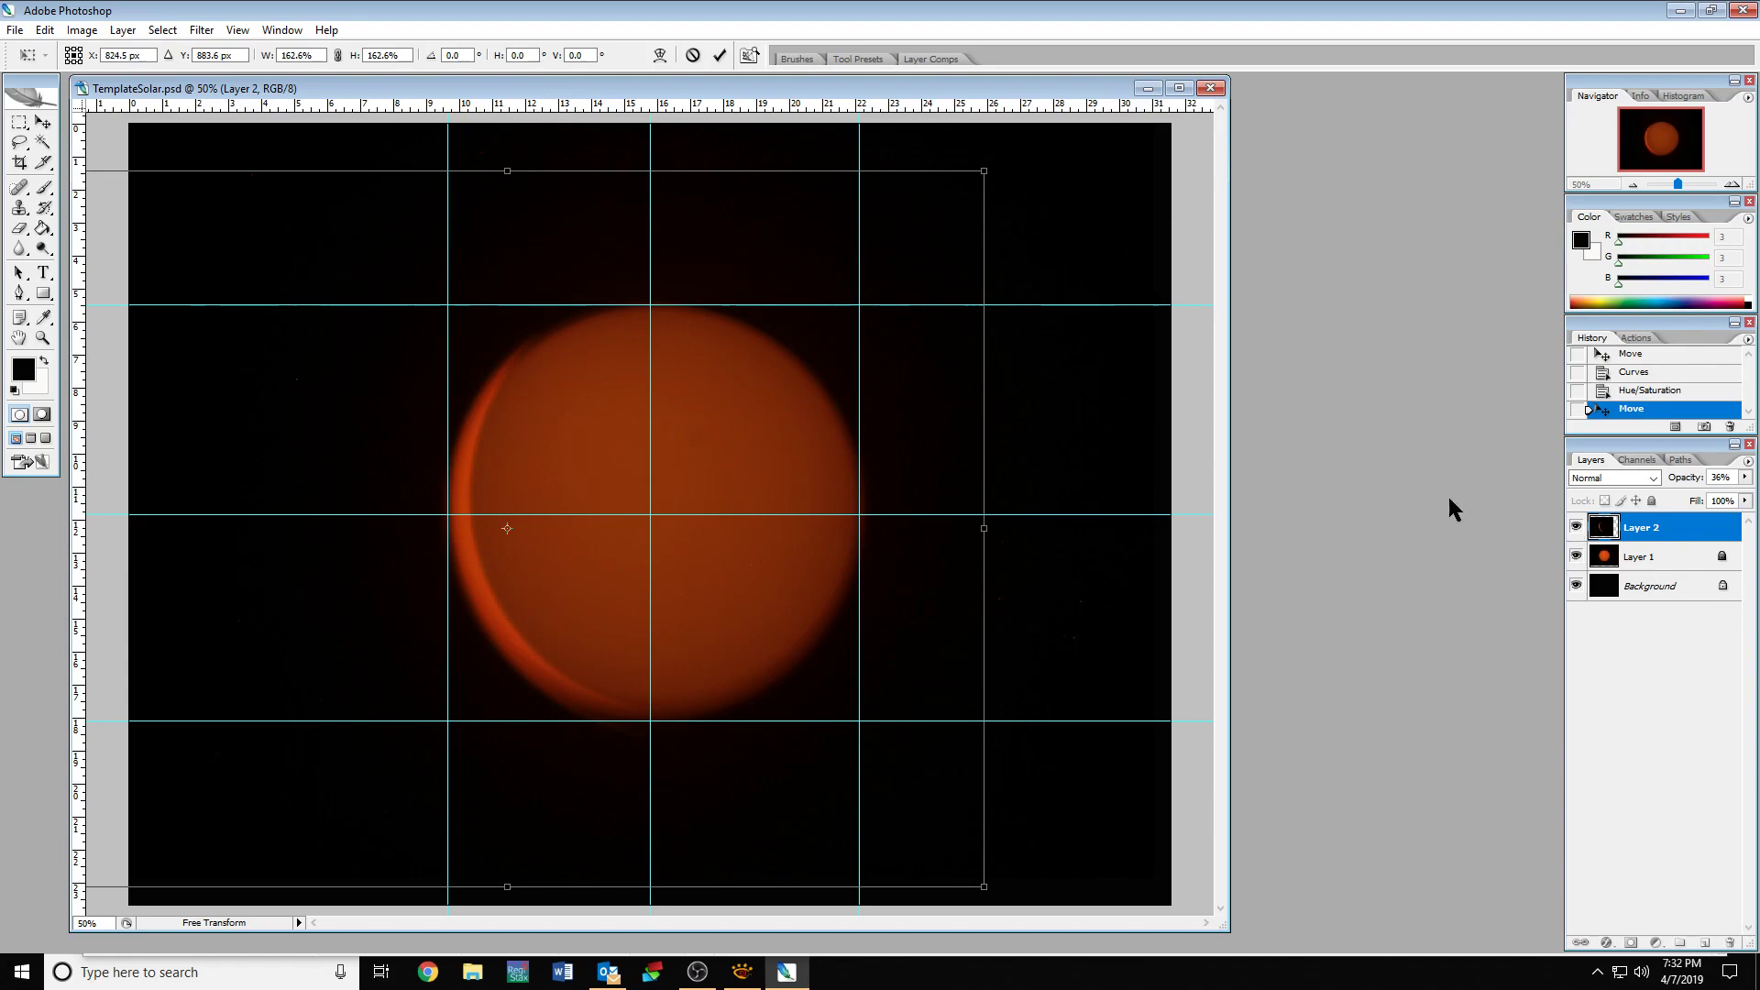
left_click(42, 122)
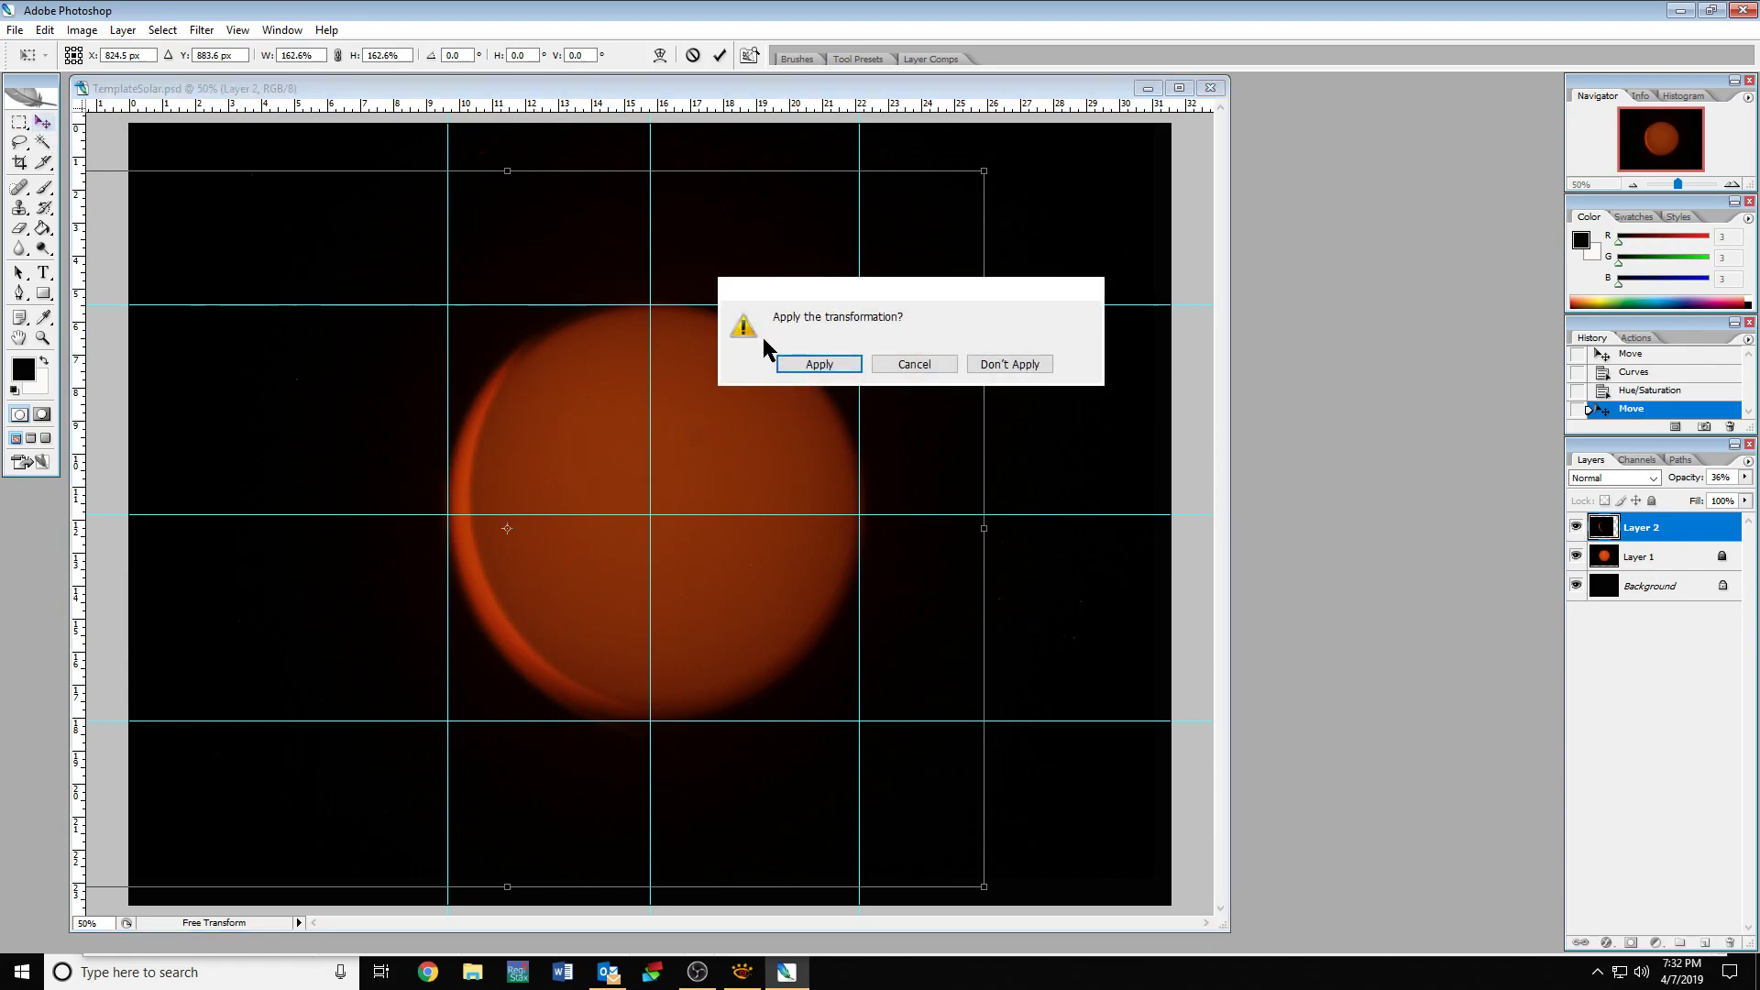
left_click(818, 364)
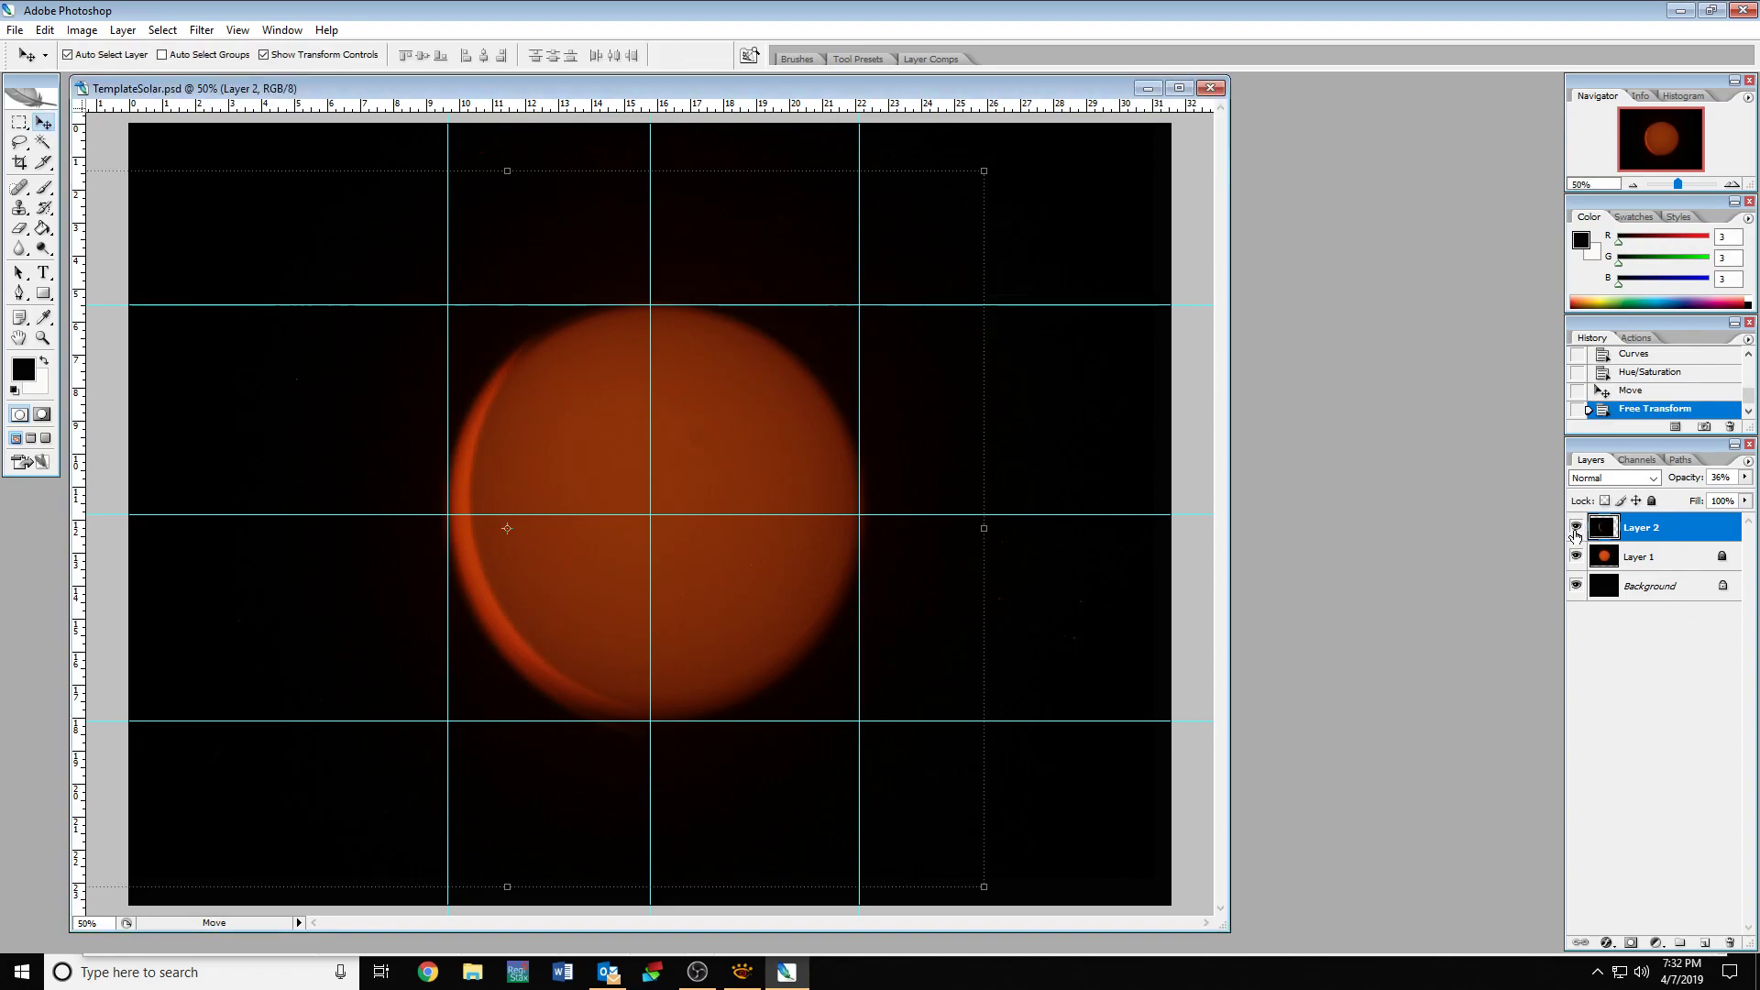
Toggle Layer 2's visibility to compare the crescent's edge with the template sun beneath it.
left_click(1576, 529)
left_click(1576, 529)
key("3")
key("6")
left_click(1577, 529)
left_click(1577, 529)
left_click(1577, 529)
left_click(1577, 528)
Scale Layer 2 down to about 98%, realign the crescent with the sun's edge and apply the transformation.
left_click_drag(982, 888, 976, 877)
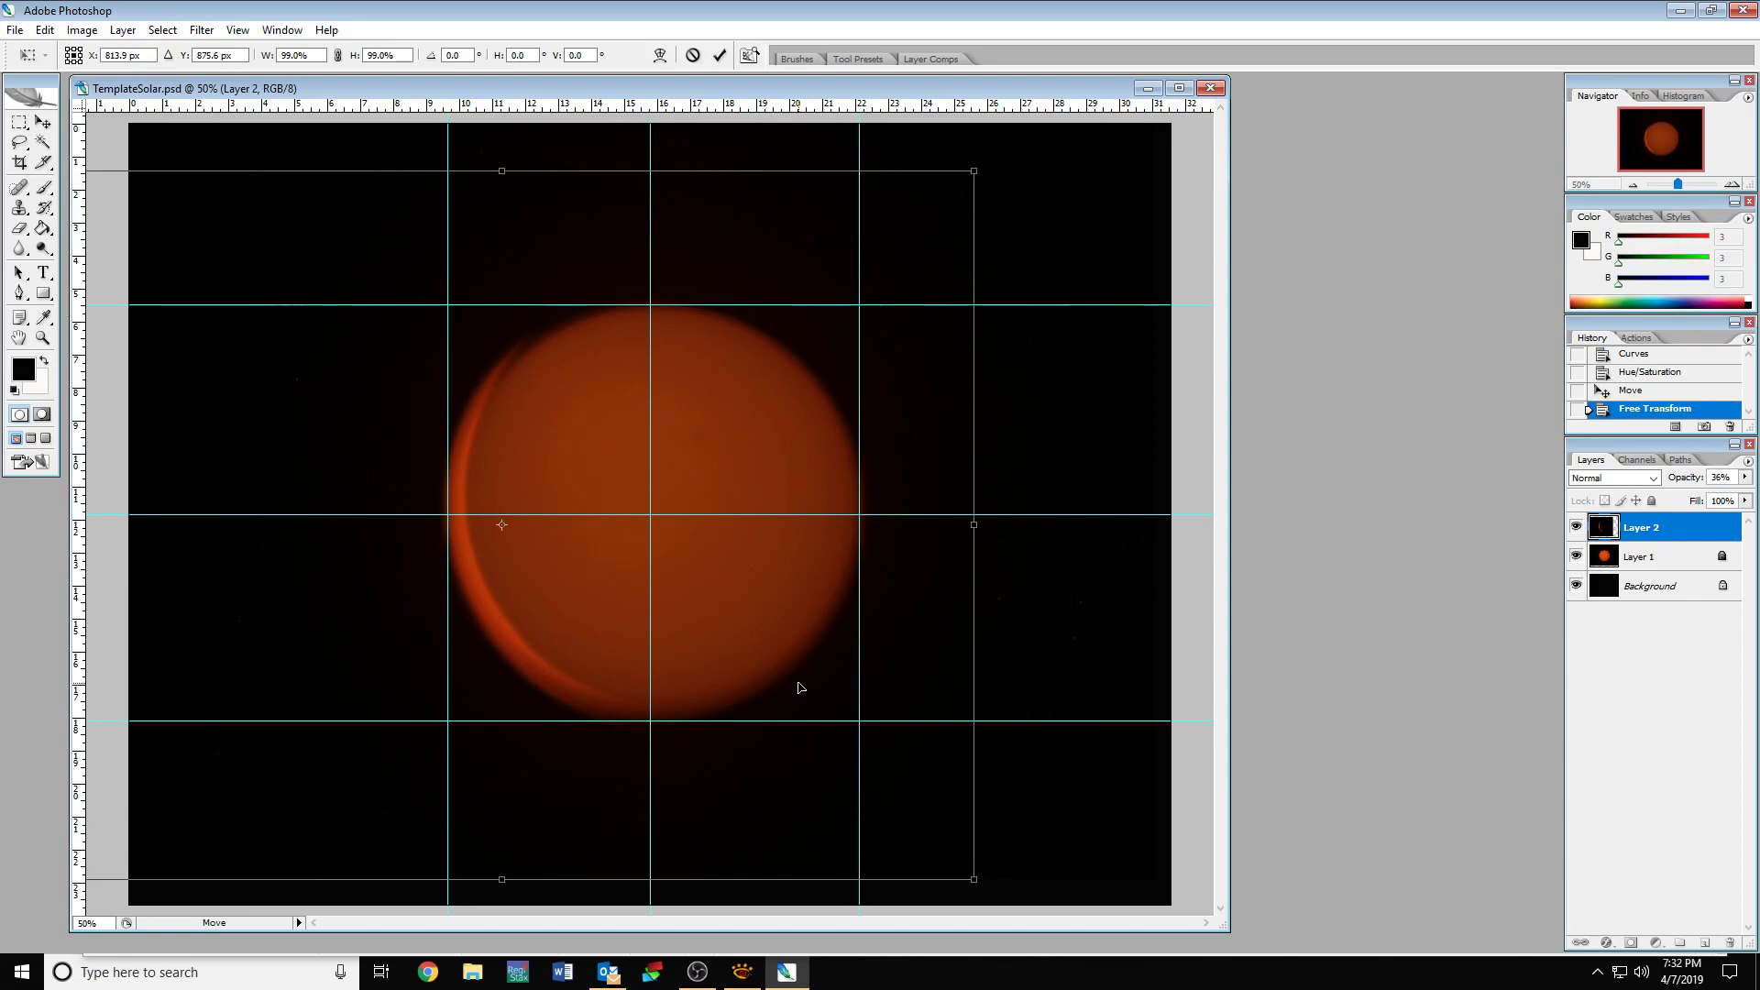
left_click_drag(799, 685, 801, 690)
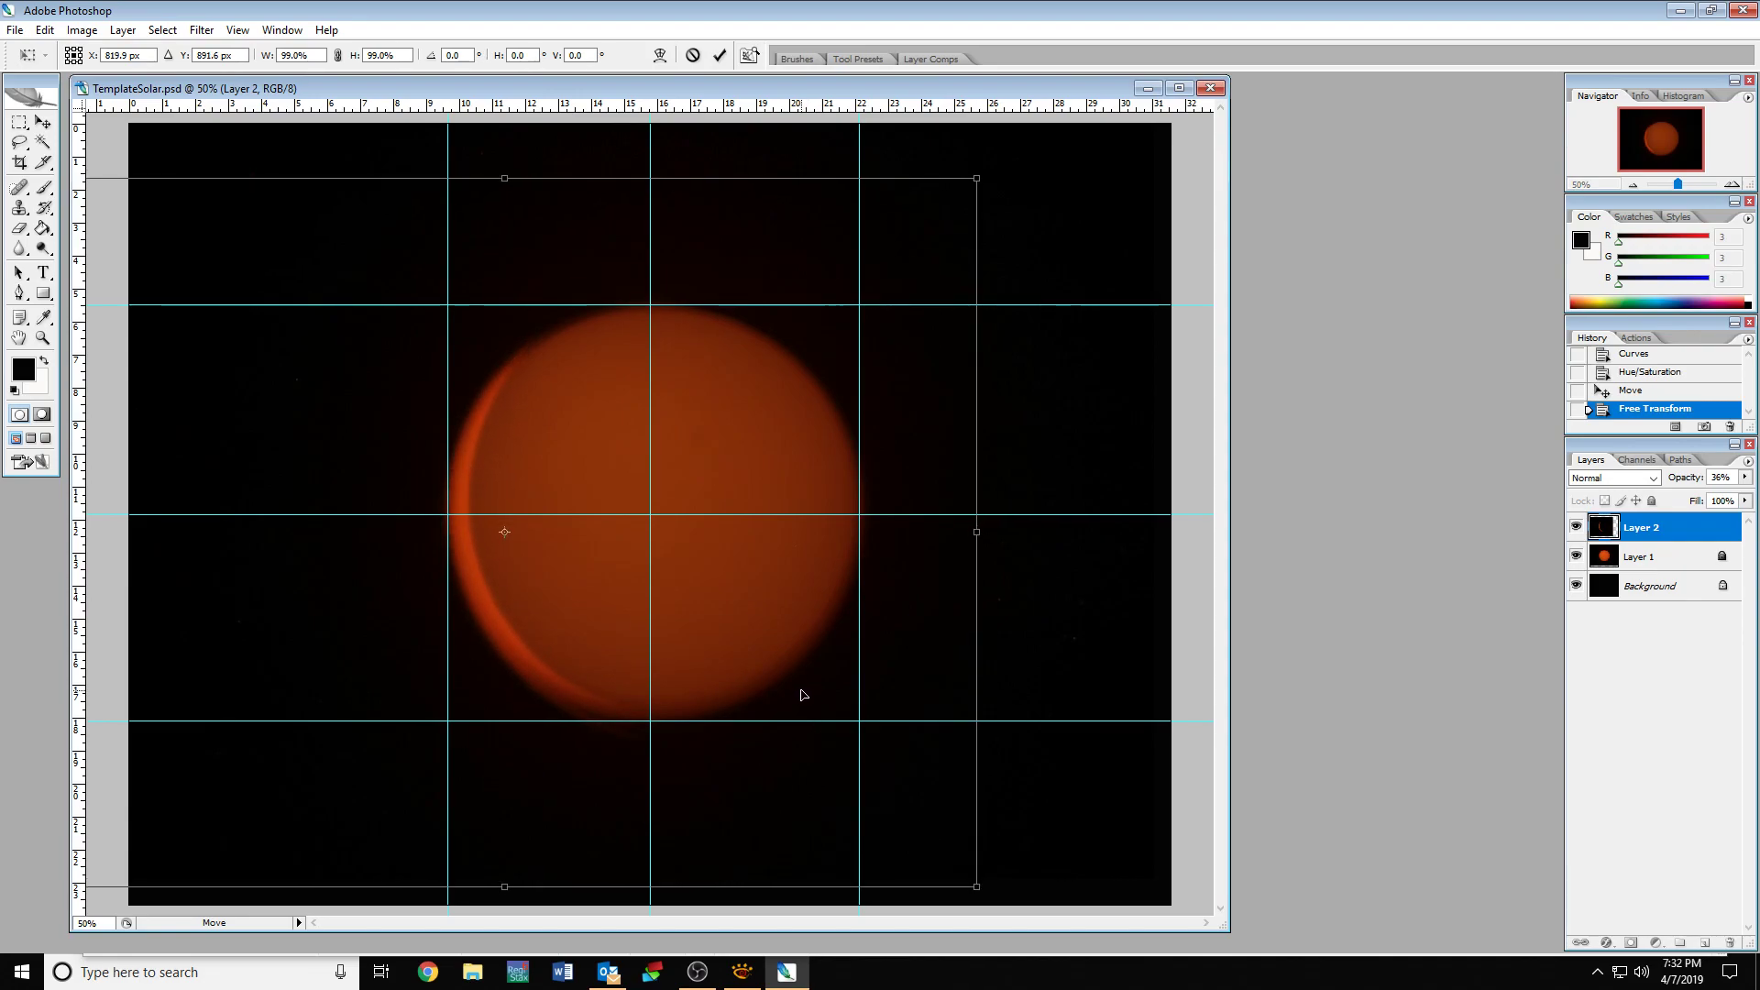
left_click_drag(974, 888, 967, 879)
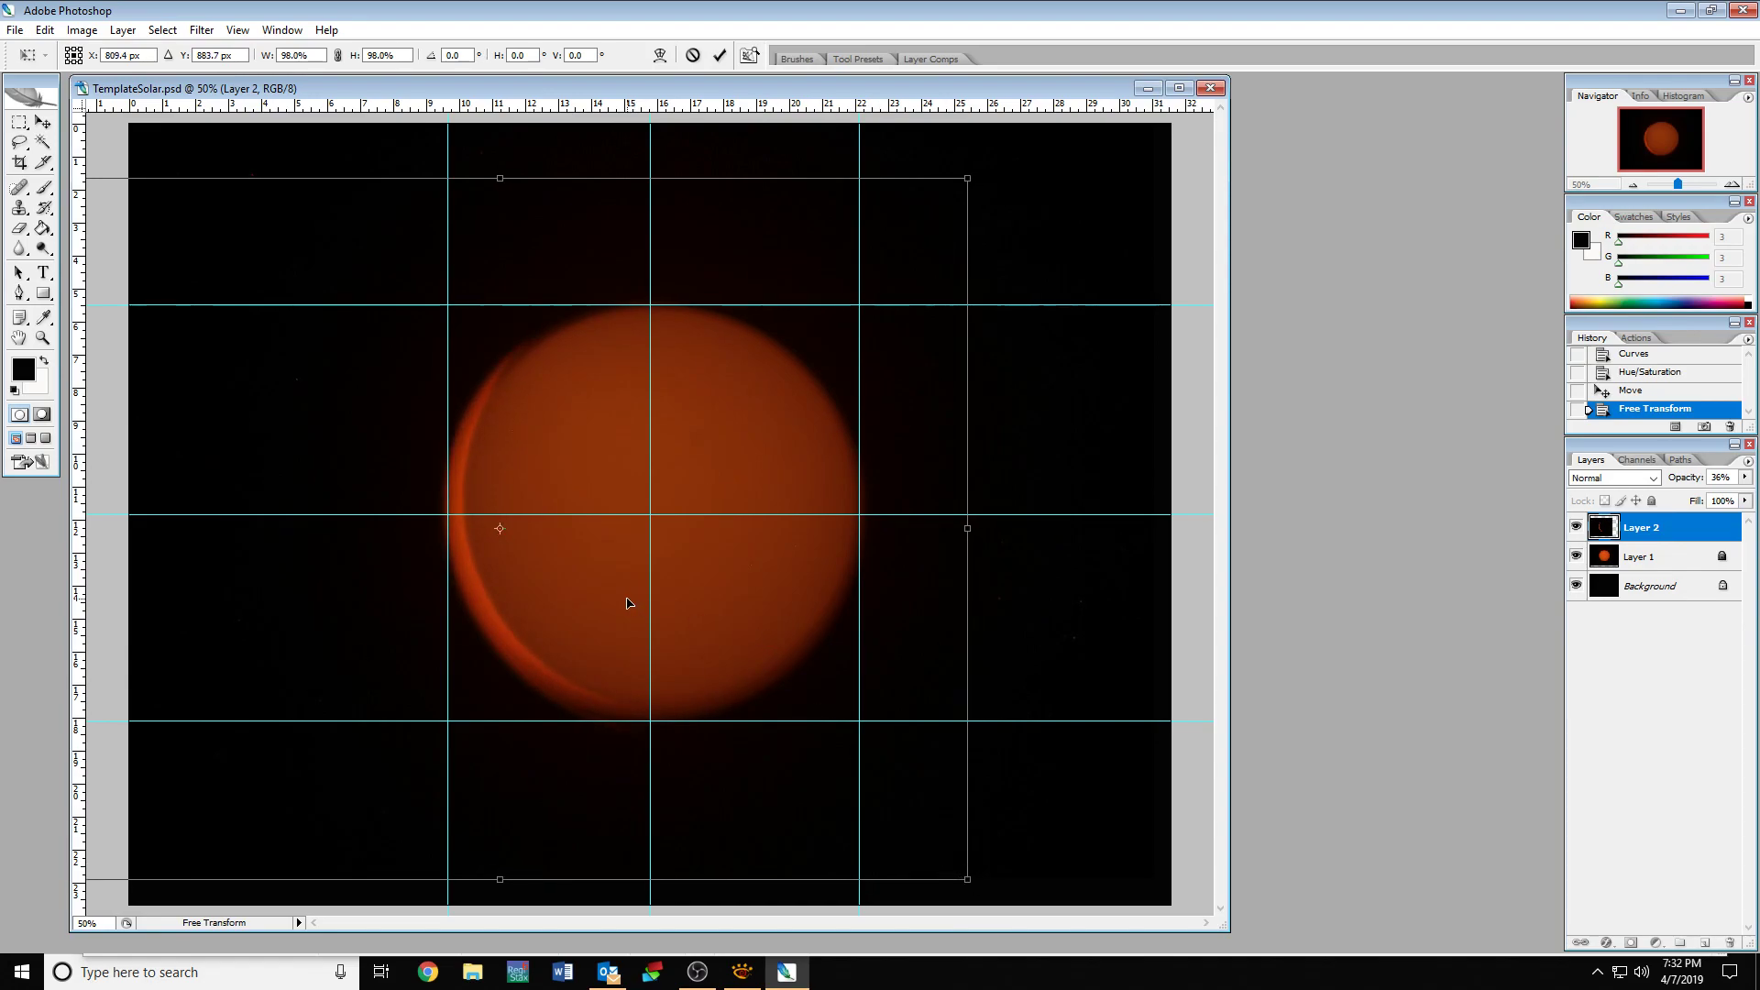
left_click_drag(630, 602, 630, 608)
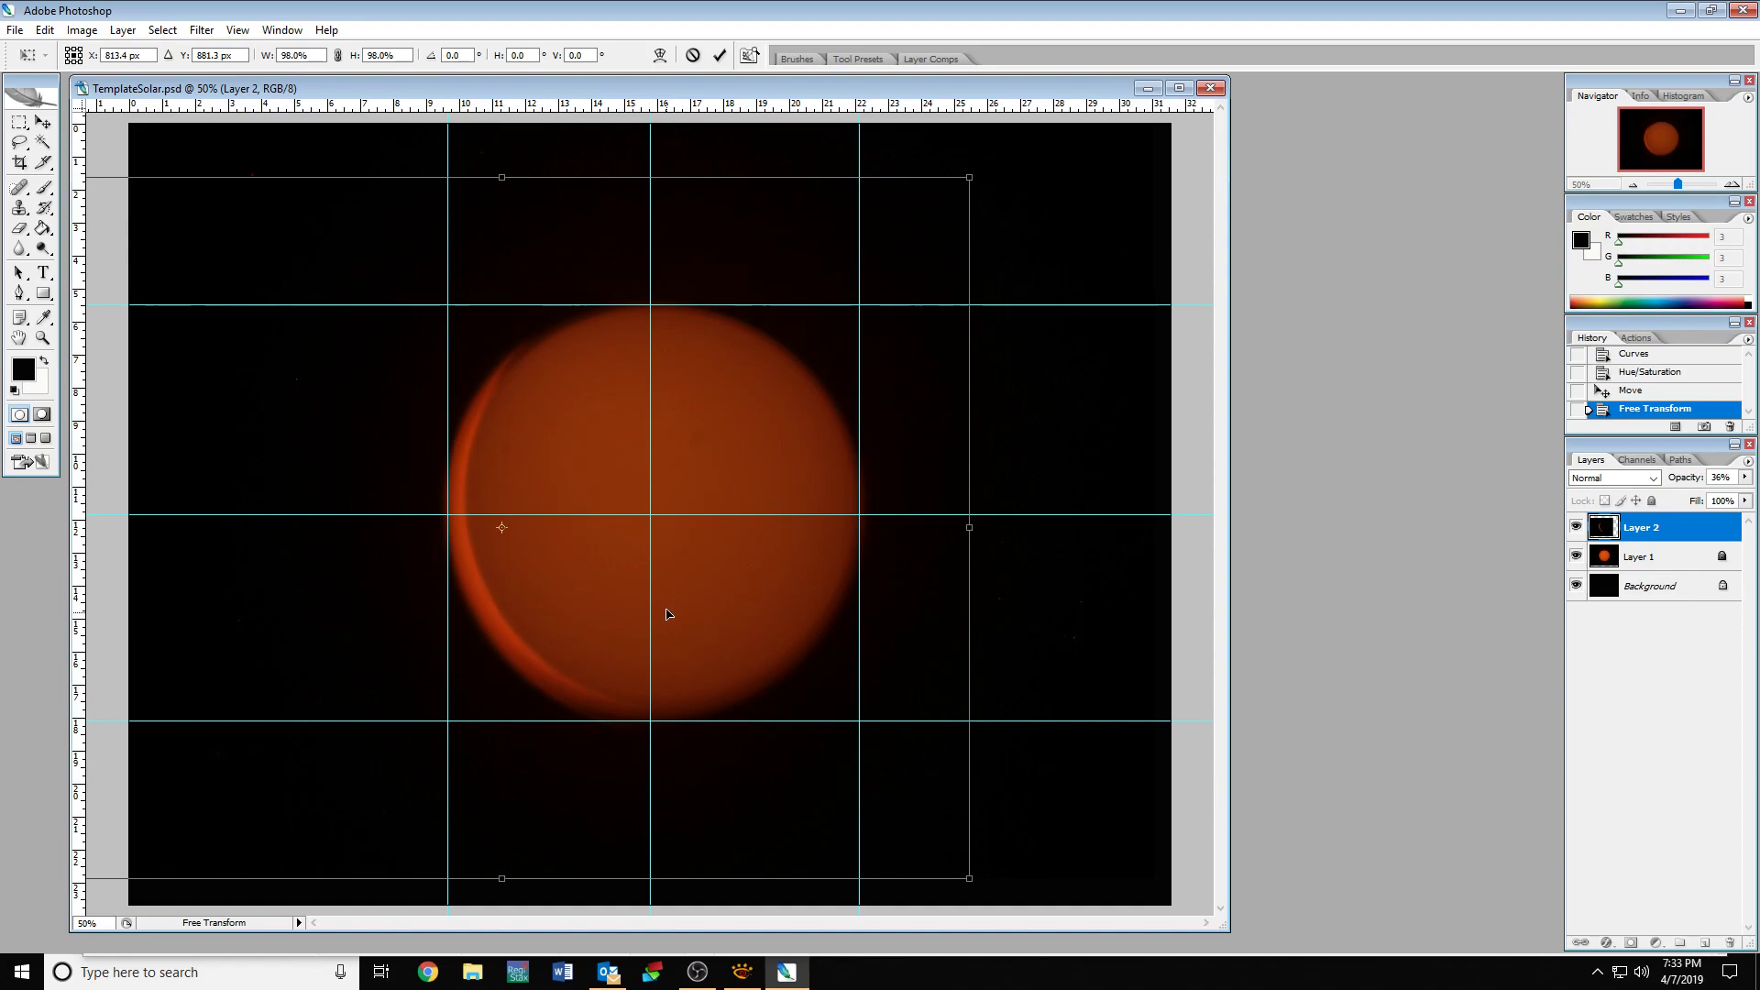
left_click(42, 122)
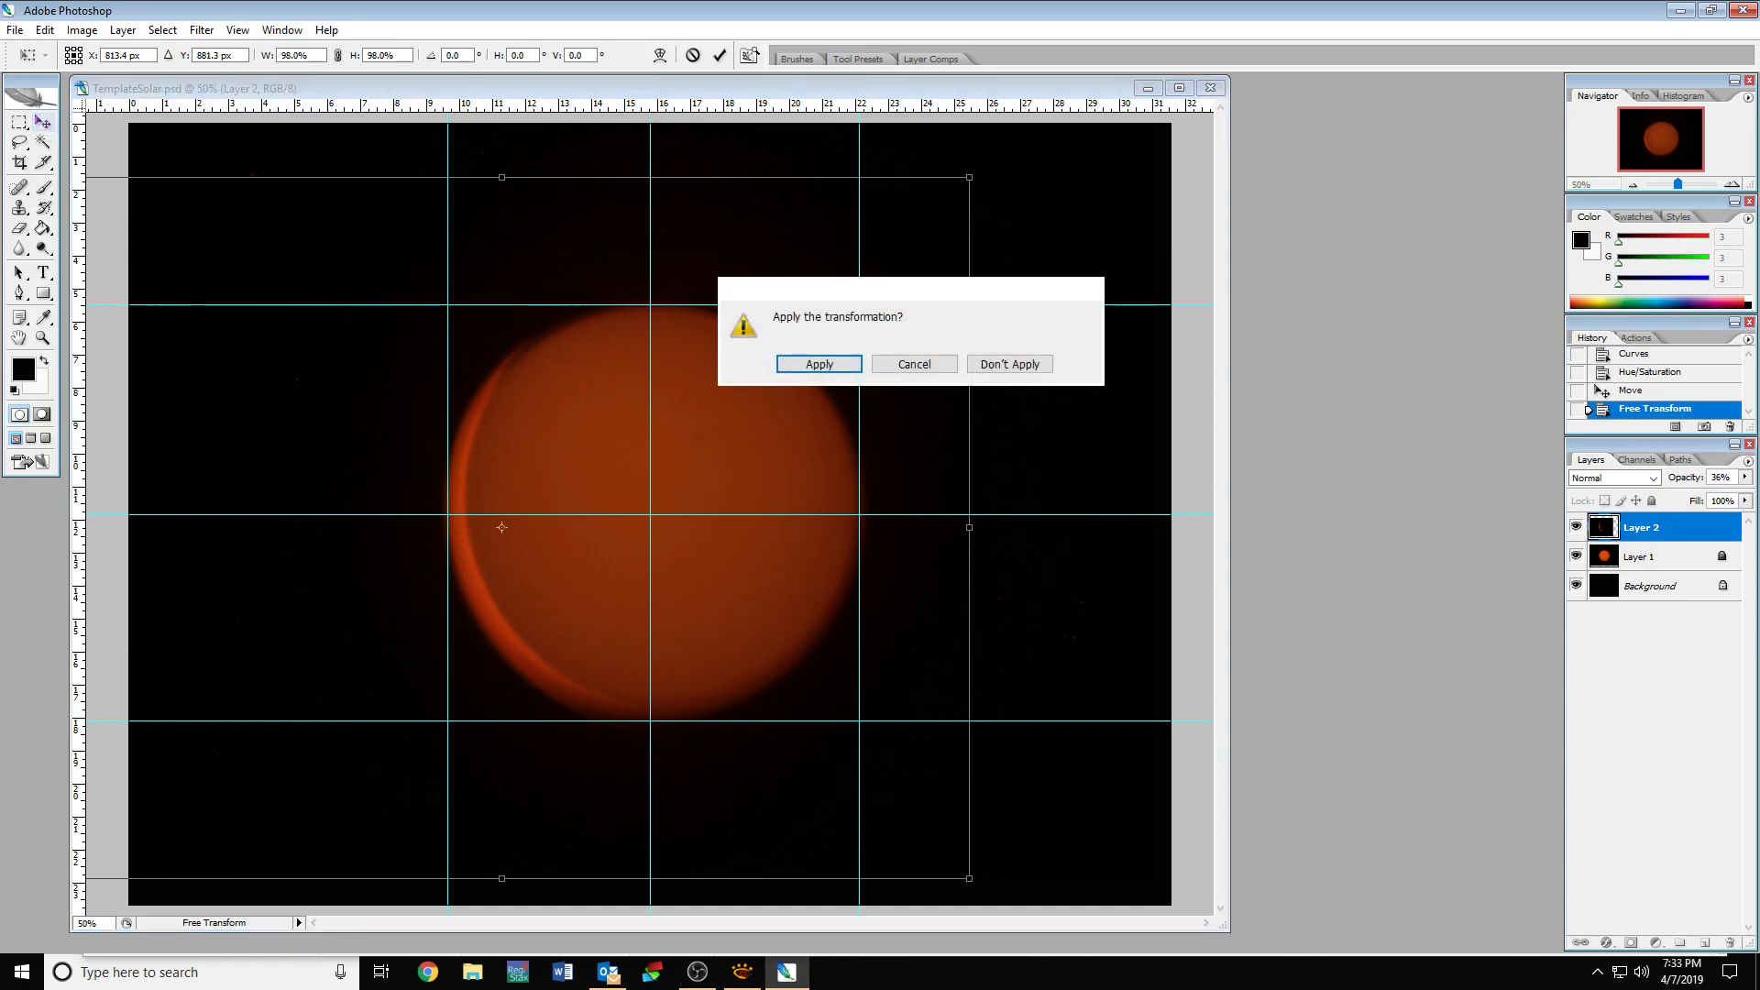
left_click(823, 364)
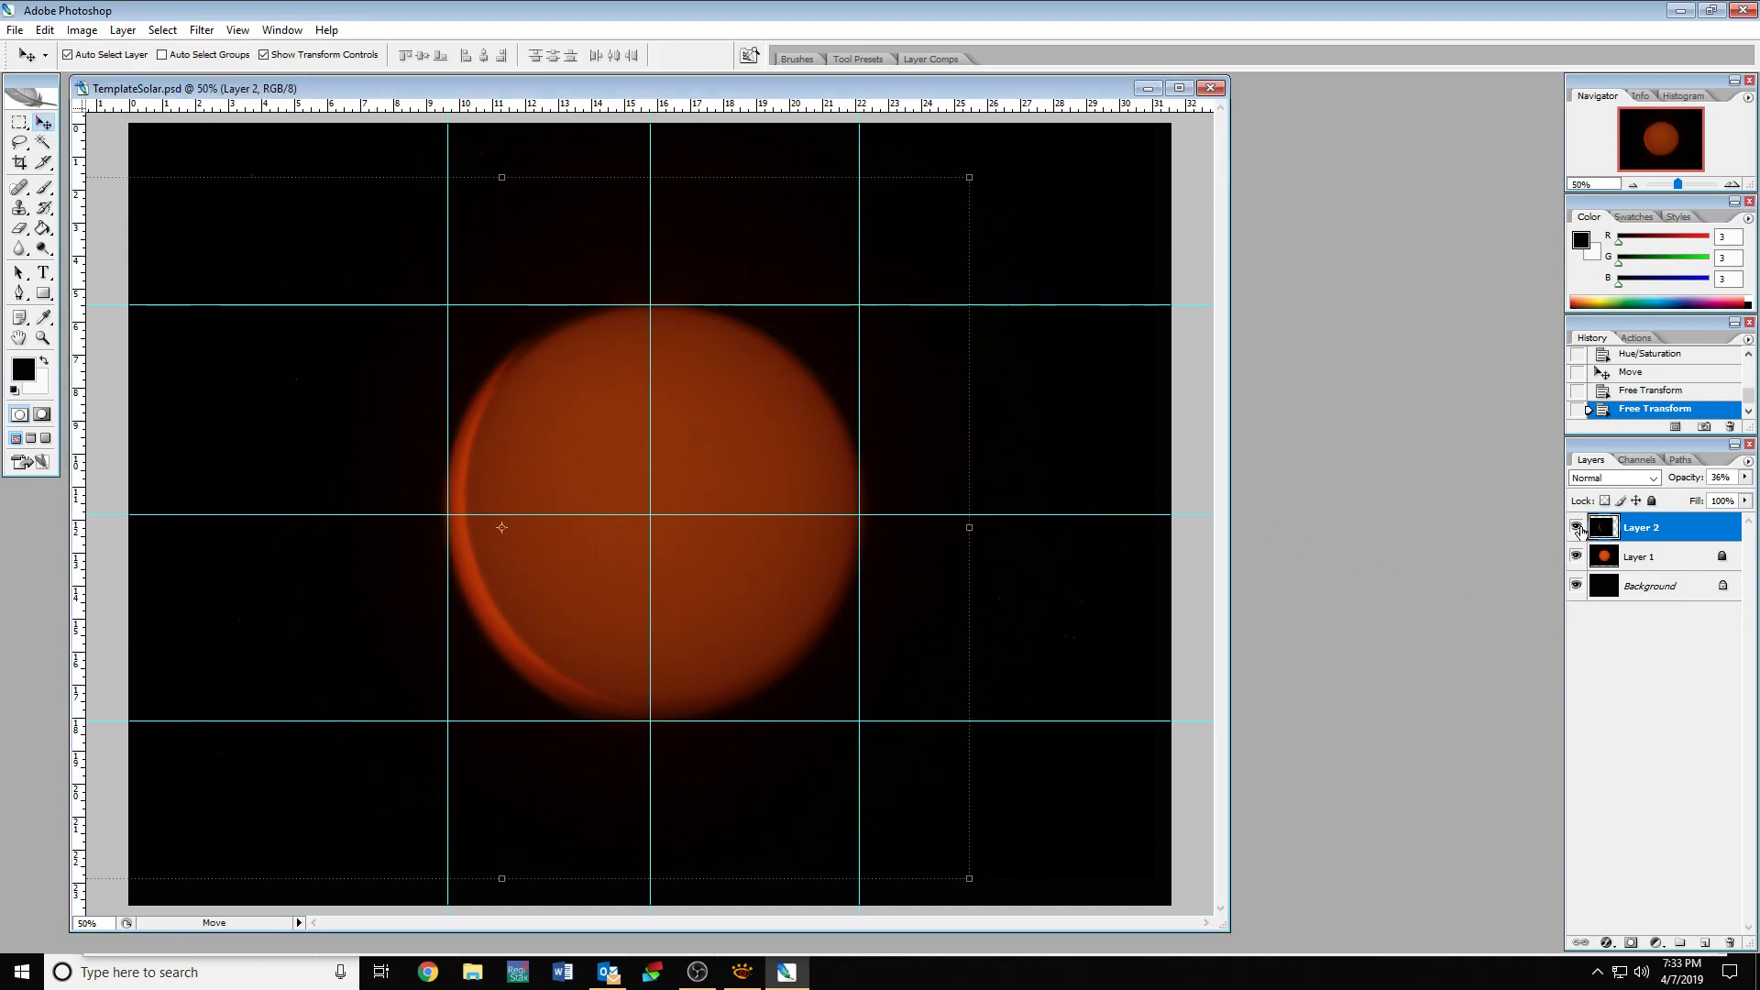
Compare Layer 2 with the sun, shift it right to an X position of 819.5 px and apply the transformation.
left_click(1577, 528)
left_click(1577, 528)
key("3")
key("6")
left_click(1577, 528)
left_click(1577, 529)
key("ctrl+t")
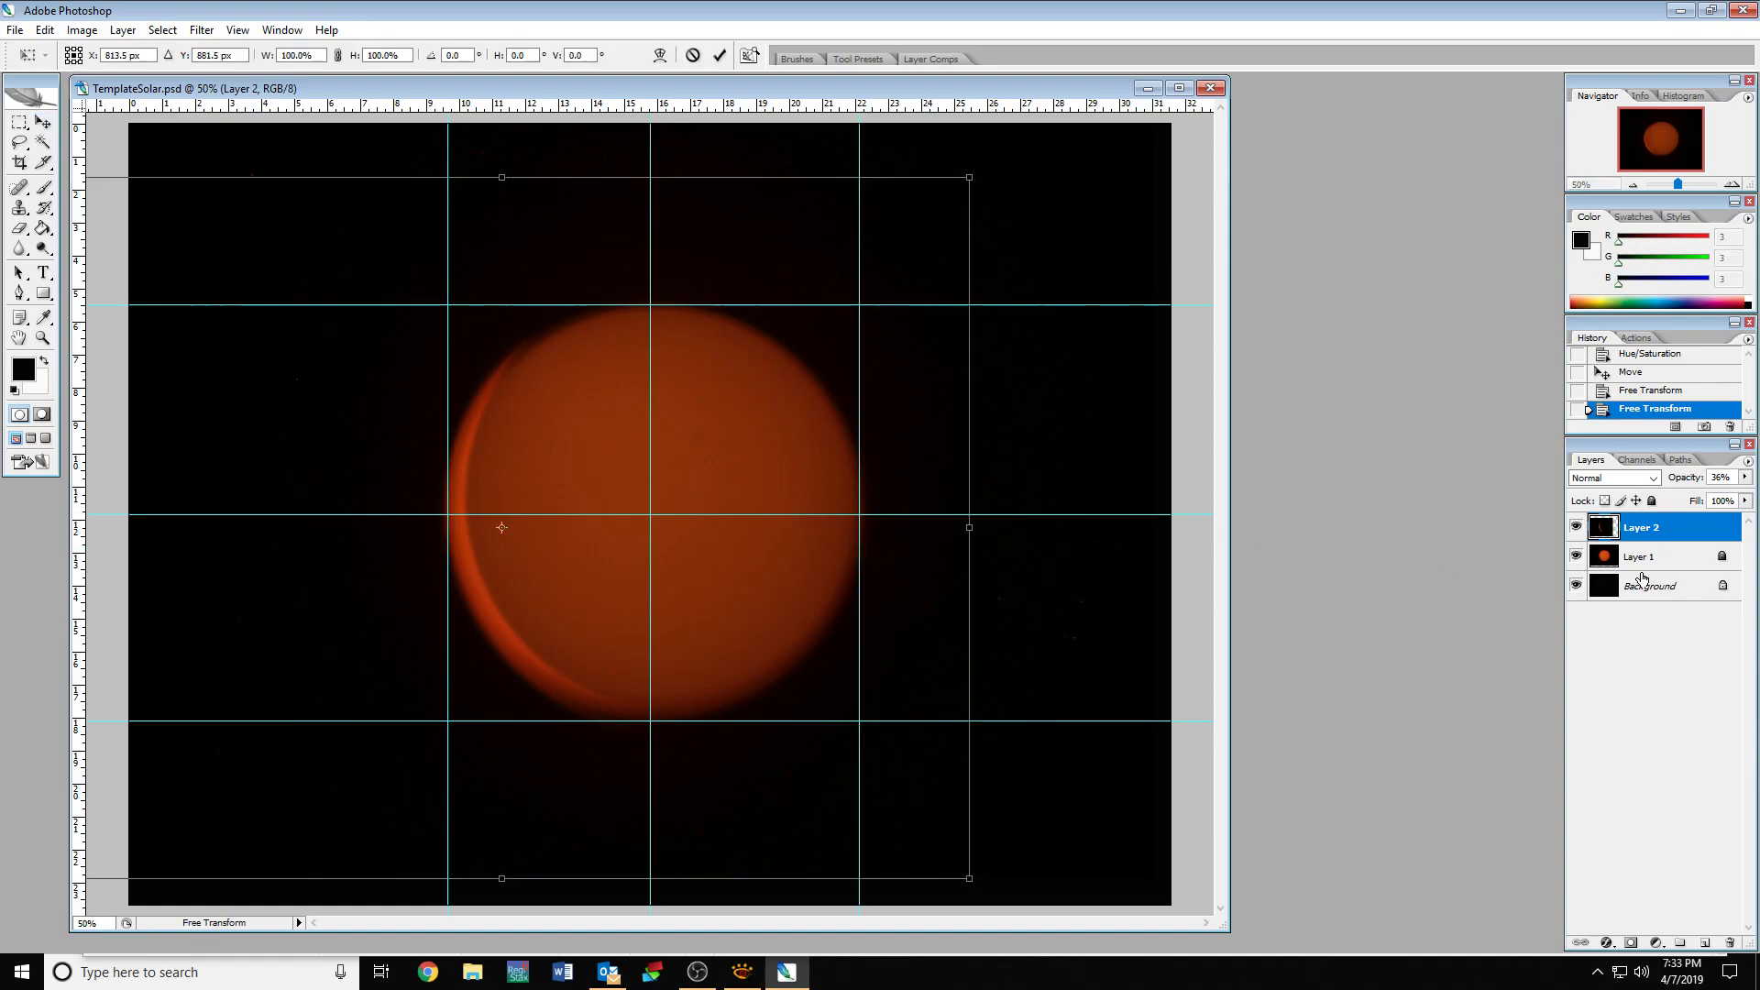
key("Right")
key("Right")
key("Right")
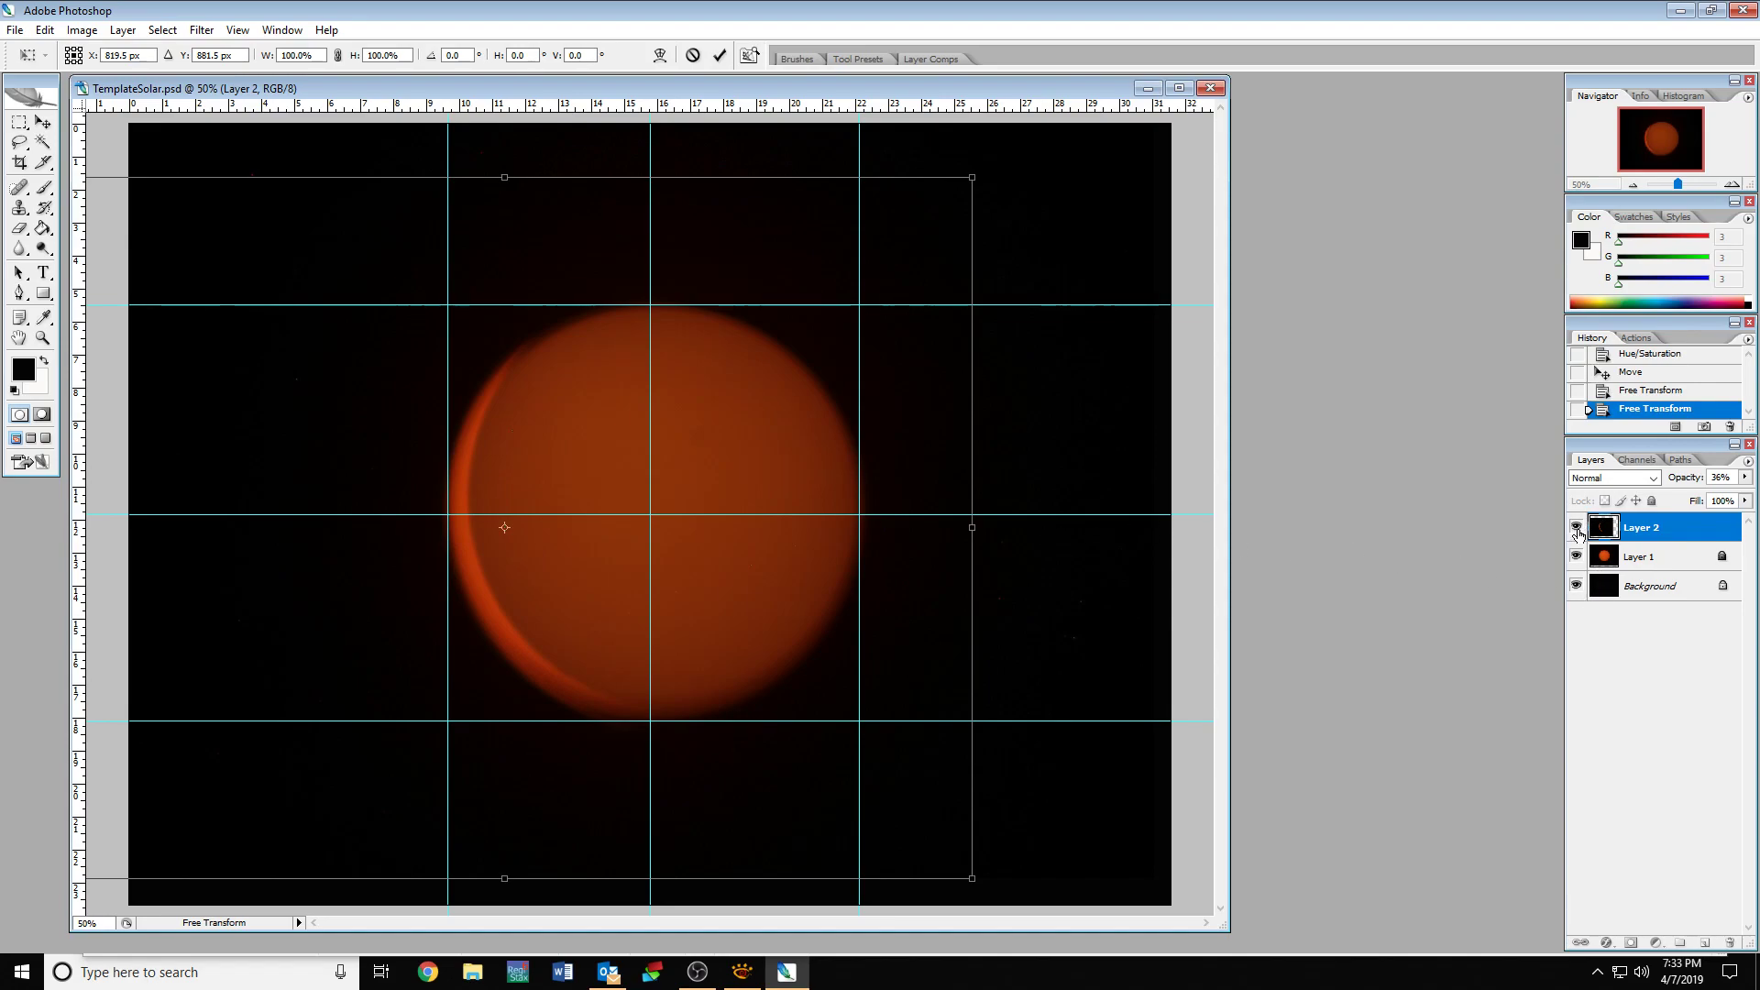
left_click(42, 122)
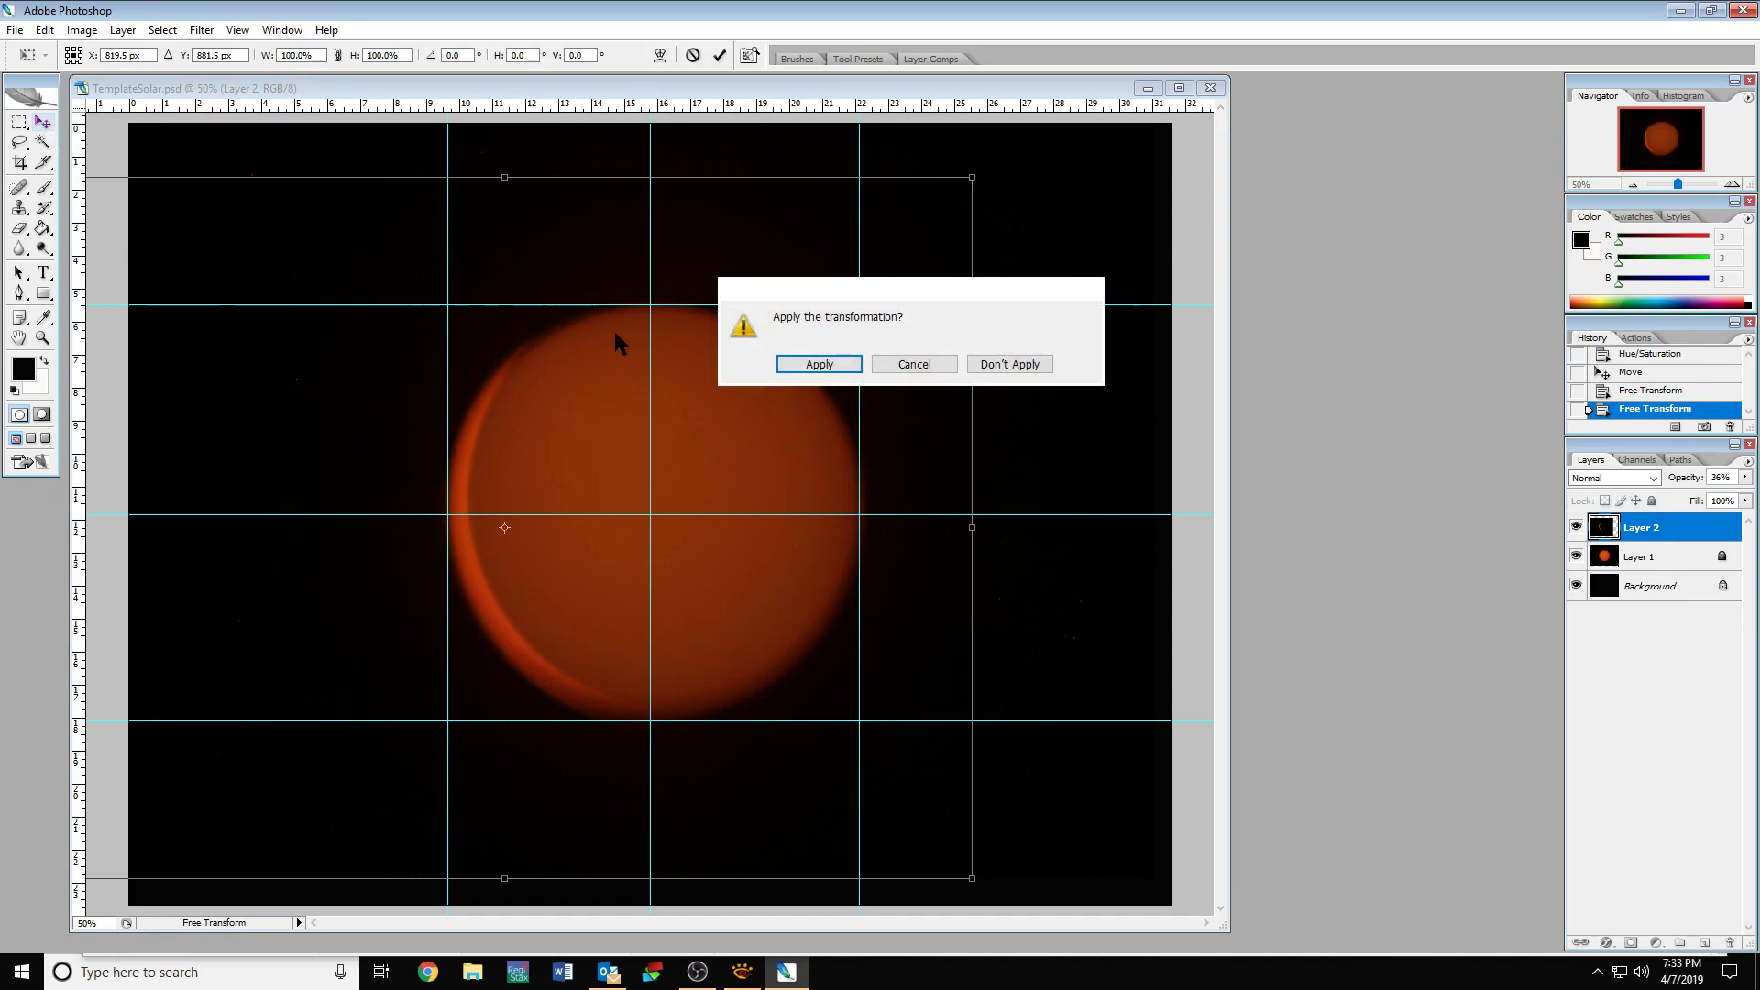
left_click(805, 364)
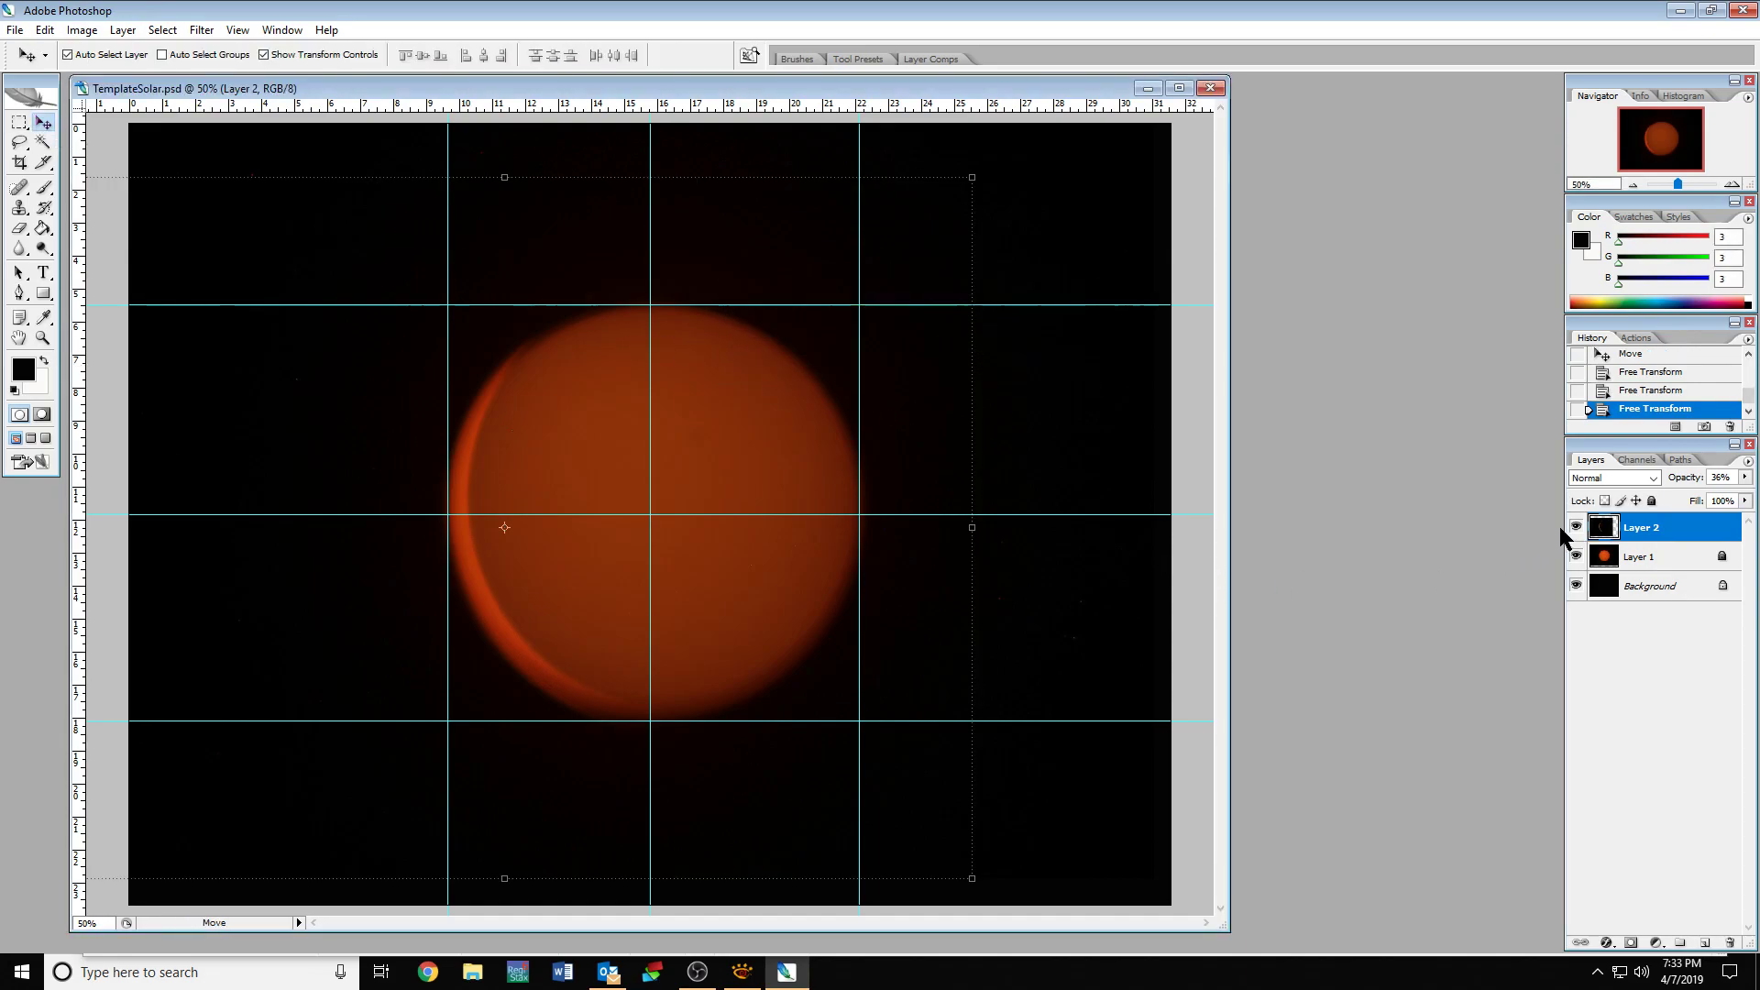
Check the crescent's fit by toggling Layer 2's visibility and nudge the layer slightly down.
left_click(1577, 529)
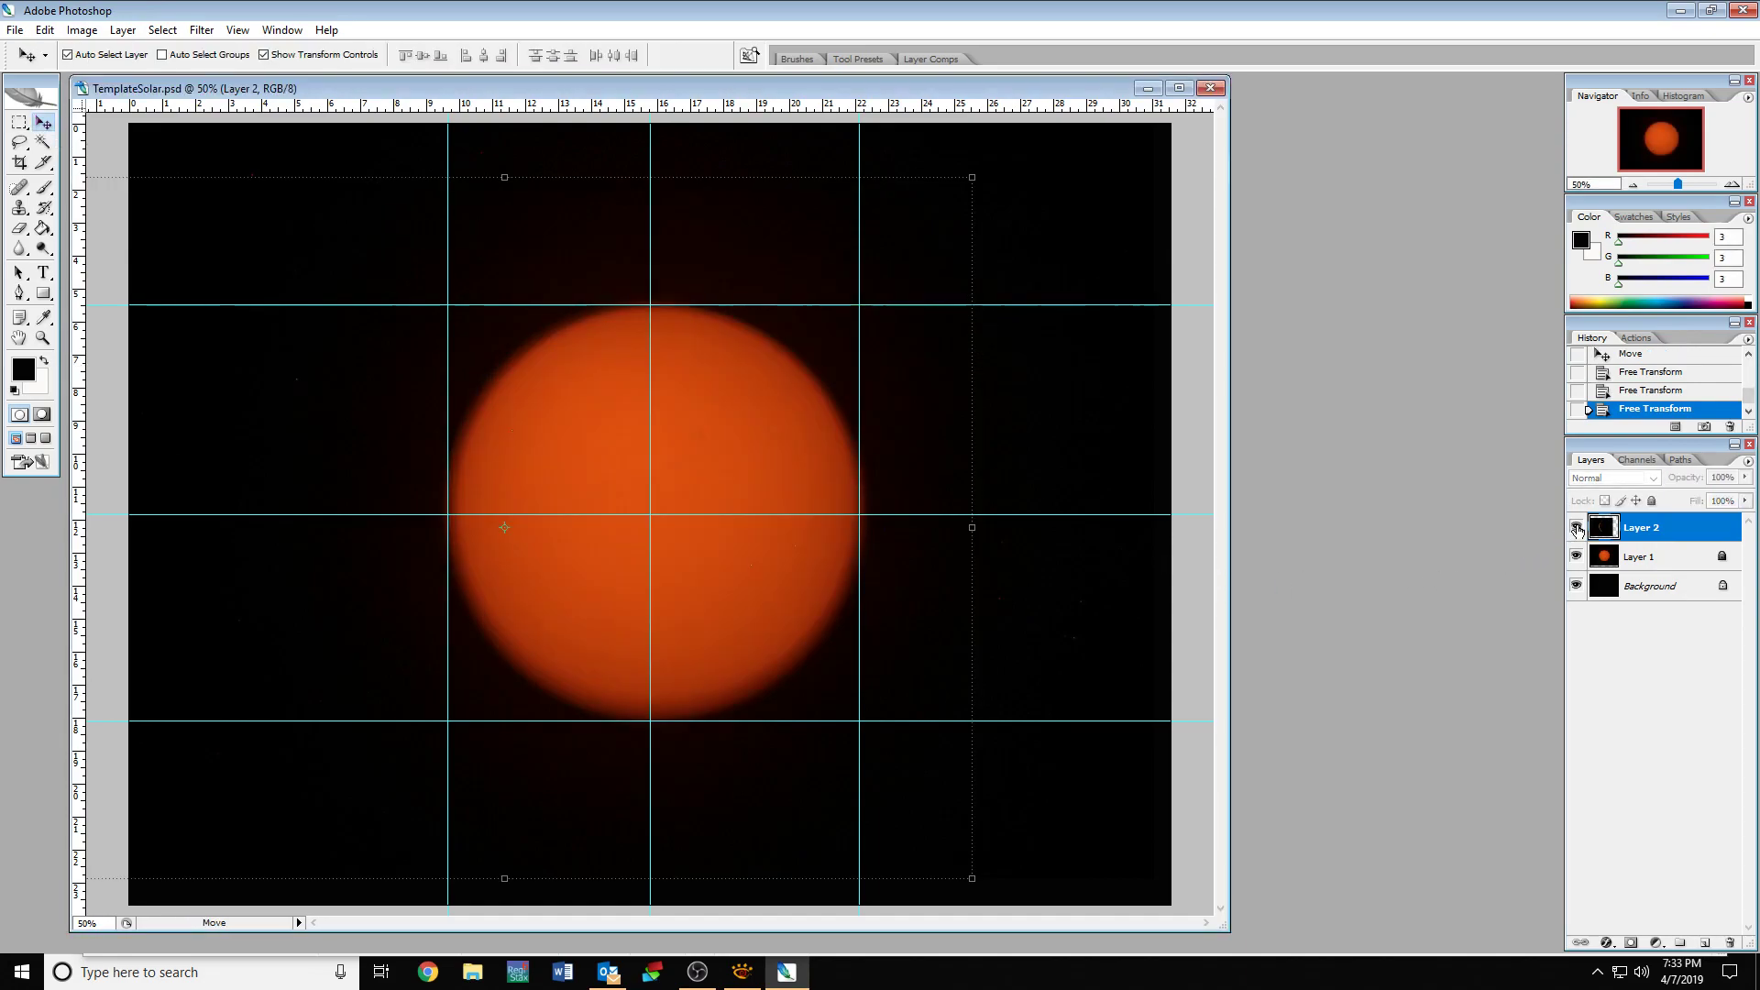
left_click(1577, 529)
left_click(1576, 529)
left_click(1576, 529)
left_click(1577, 529)
left_click(1577, 529)
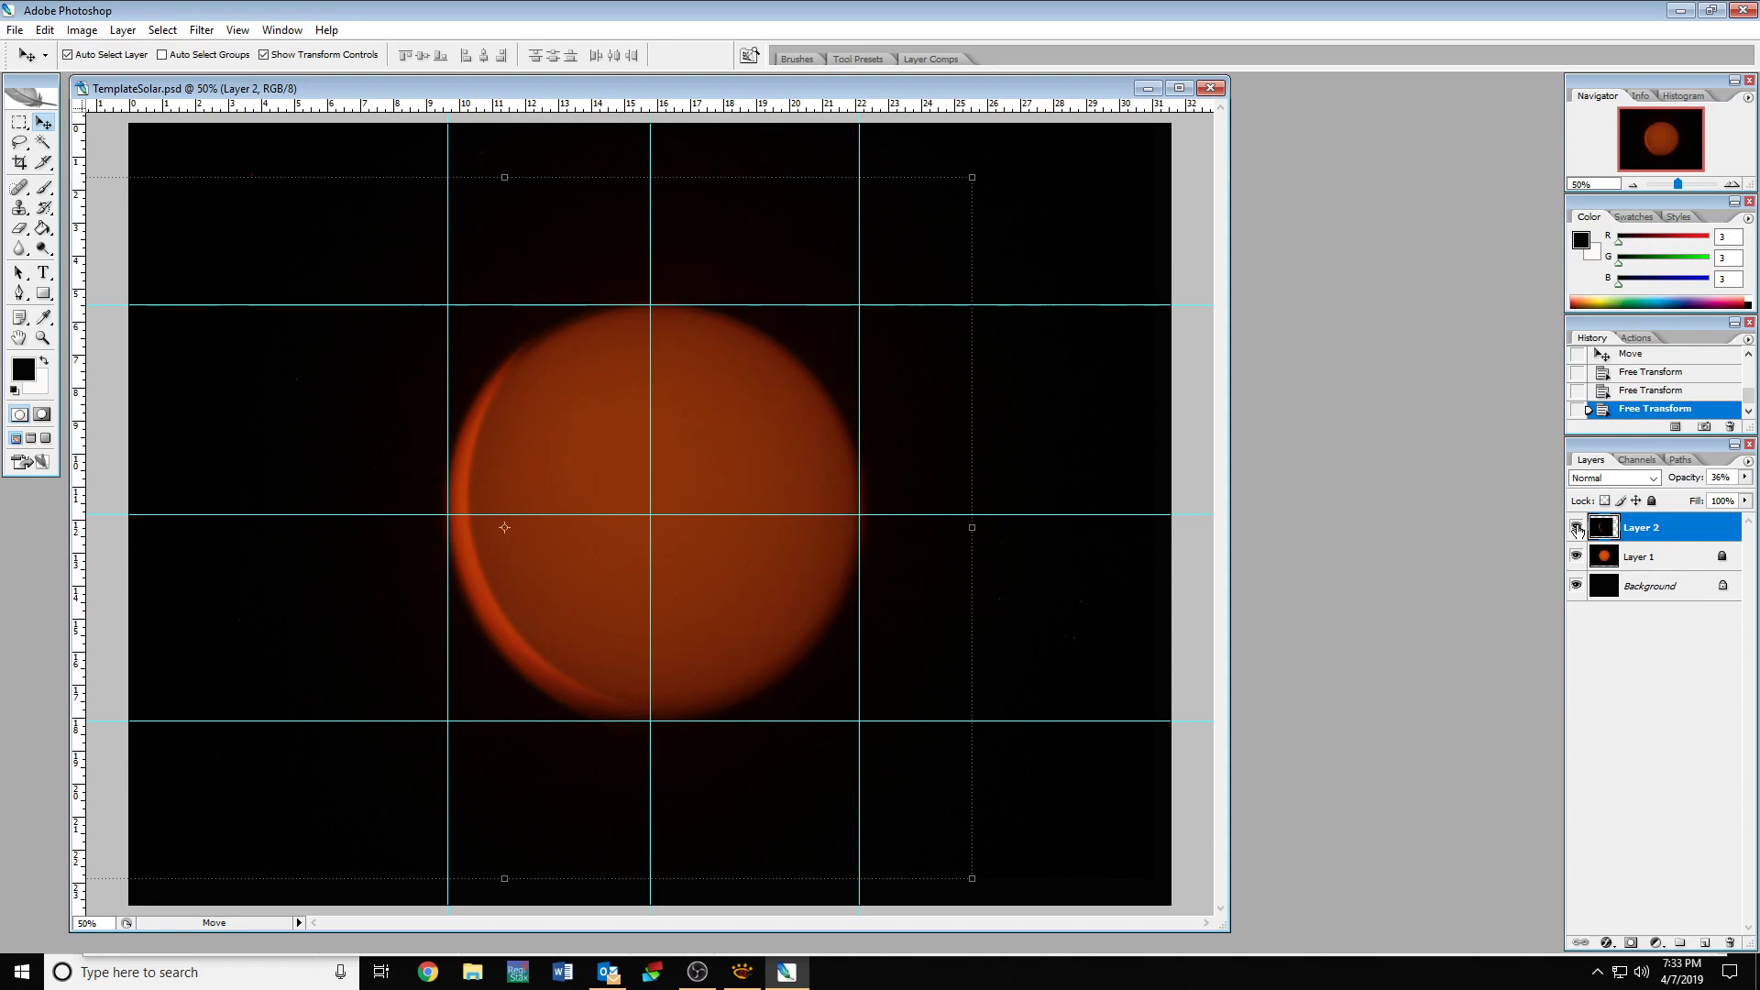
key("Down")
Compare Layer 2 with the sun beneath it, scale the layer down to 99.3% and apply the transformation.
left_click(1577, 529)
left_click(1576, 529)
left_click(1577, 529)
left_click(1577, 528)
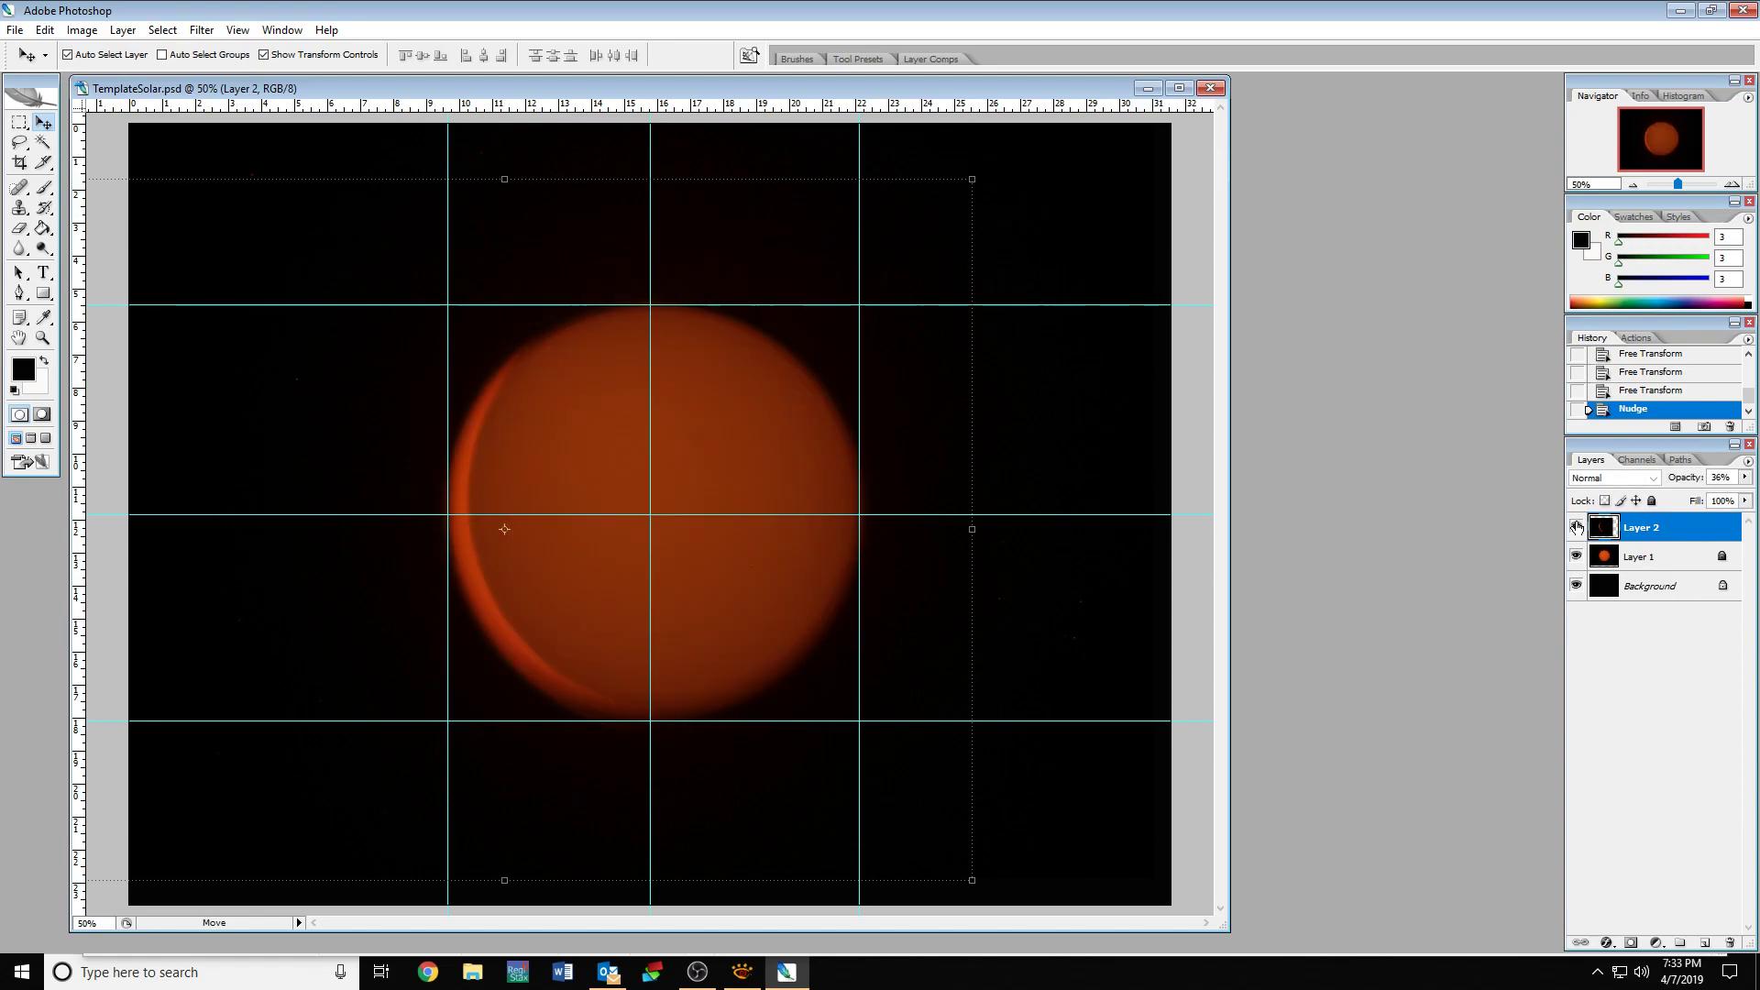
left_click(1576, 529)
left_click(1576, 529)
left_click(973, 883)
left_click_drag(974, 882, 967, 877)
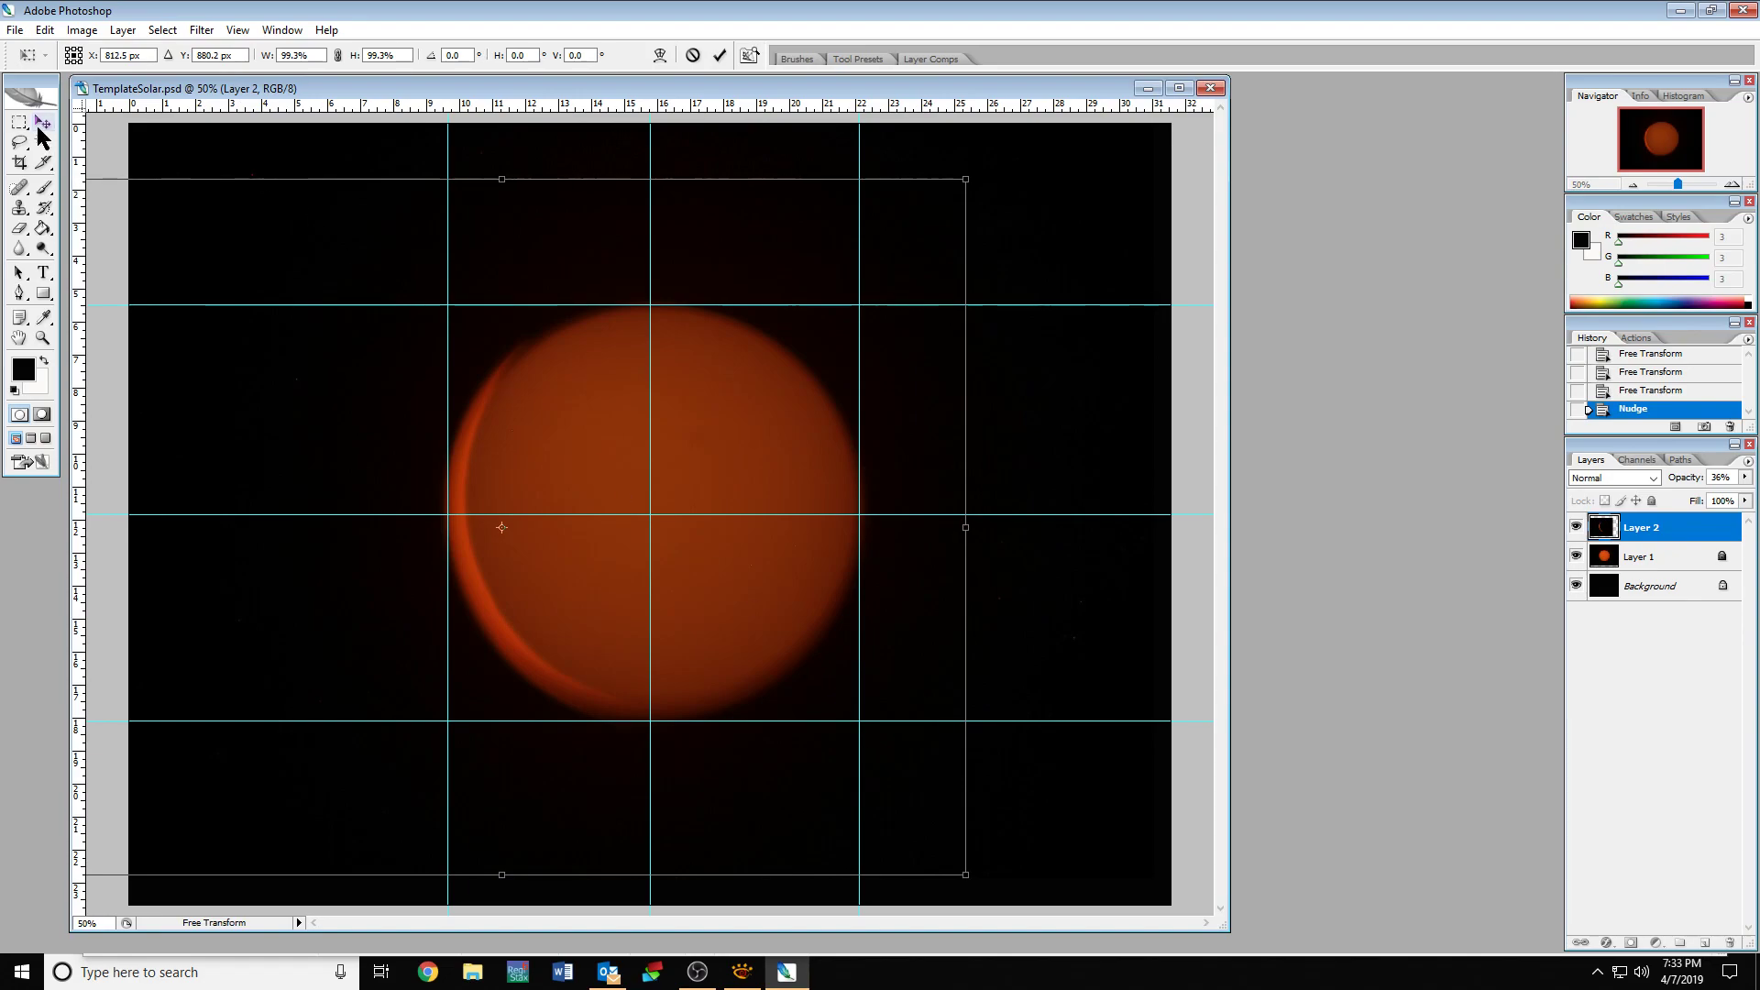
left_click(42, 123)
left_click(812, 364)
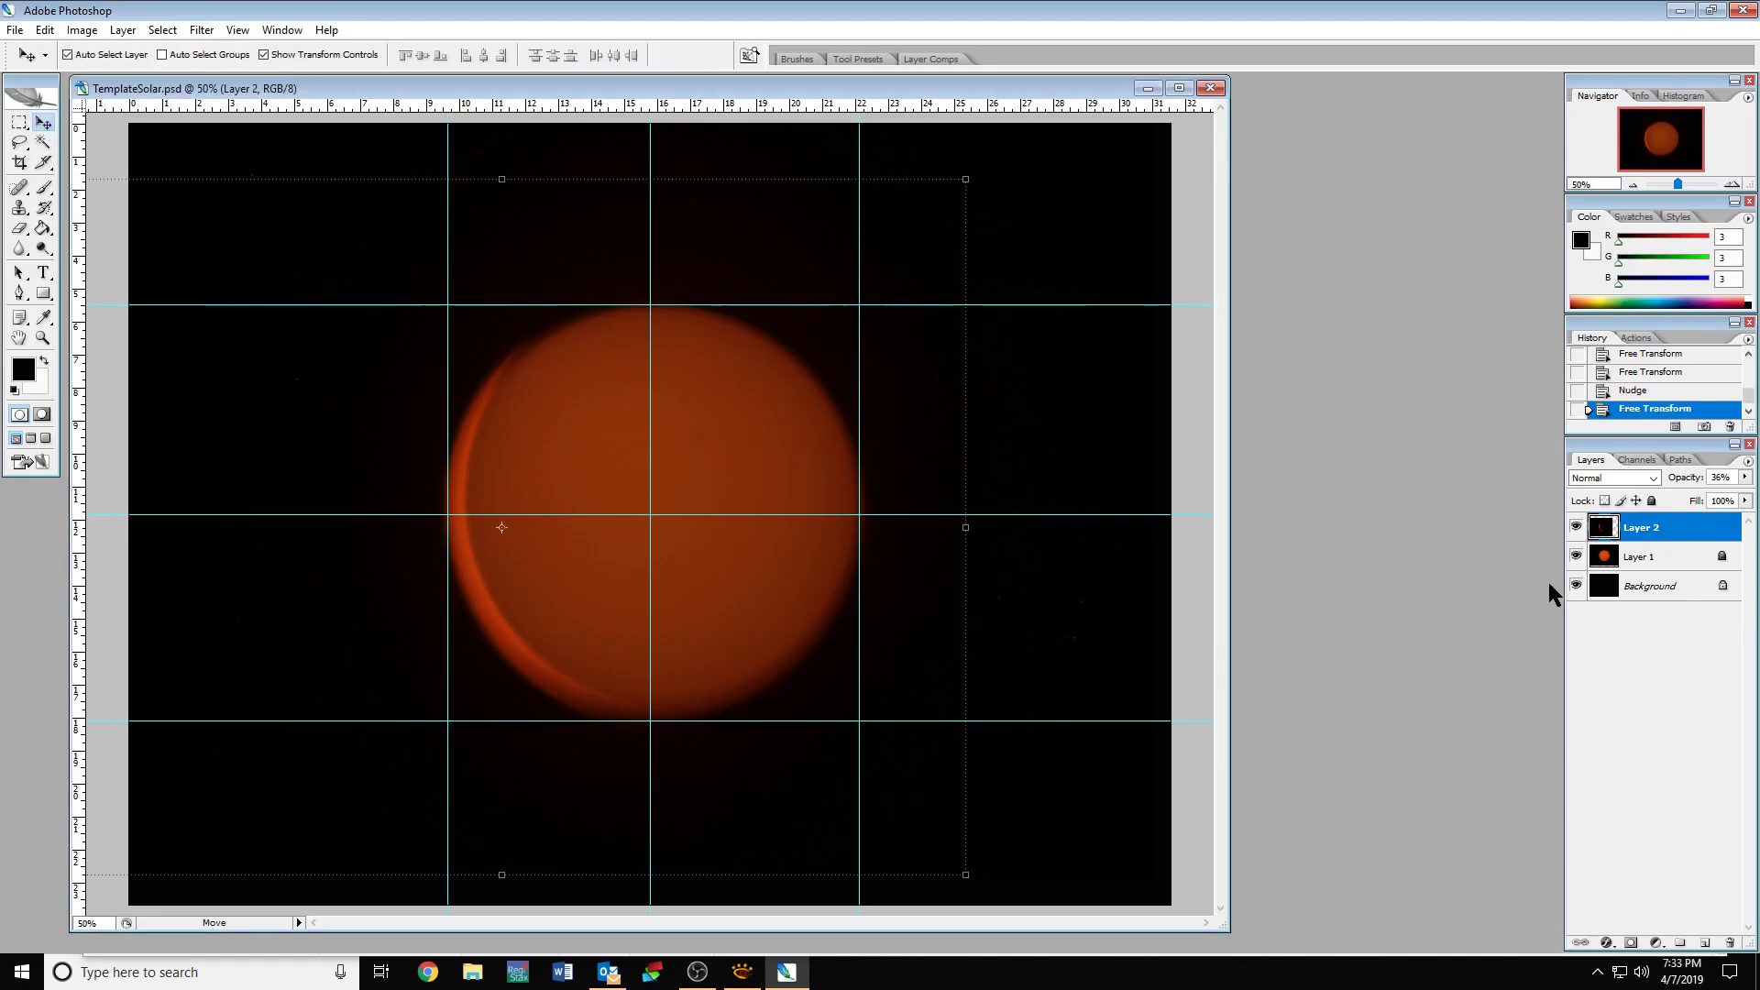
Toggle Layer 2's visibility to check the crescent's edge against the sun and nudge the layer slightly right.
left_click(1576, 529)
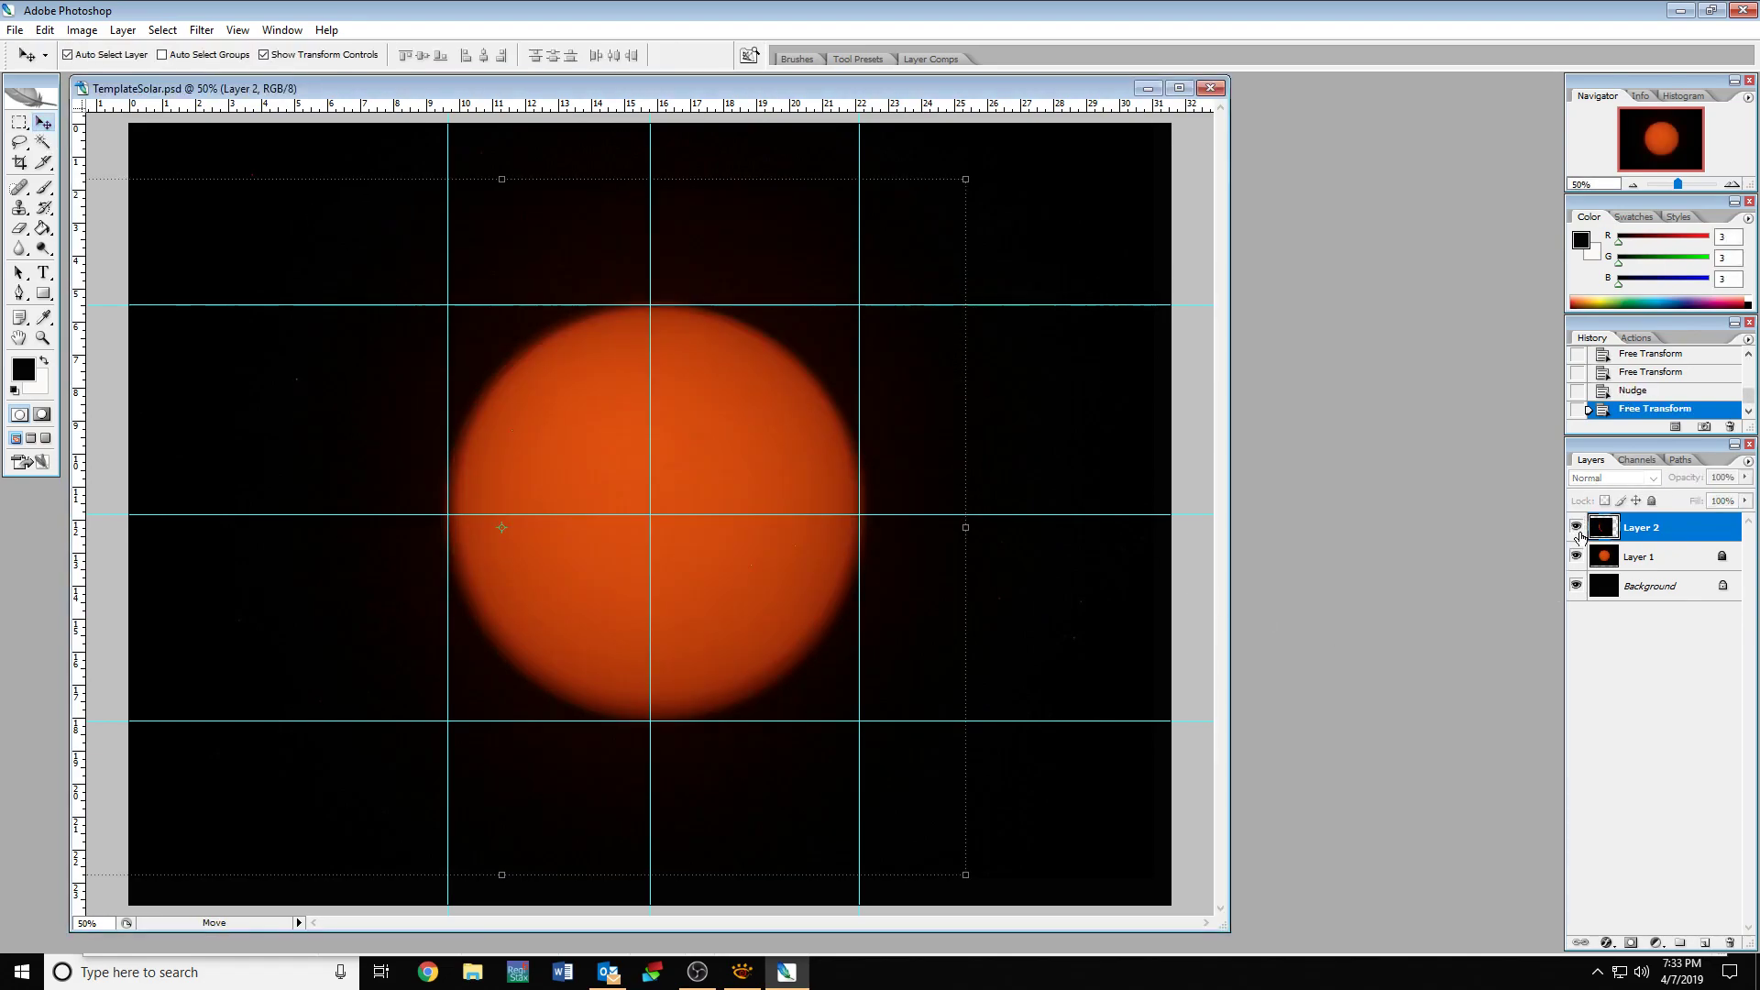
left_click(1577, 529)
left_click(1577, 528)
left_click(1577, 529)
key("Right")
key("Right")
key("Right")
key("Right")
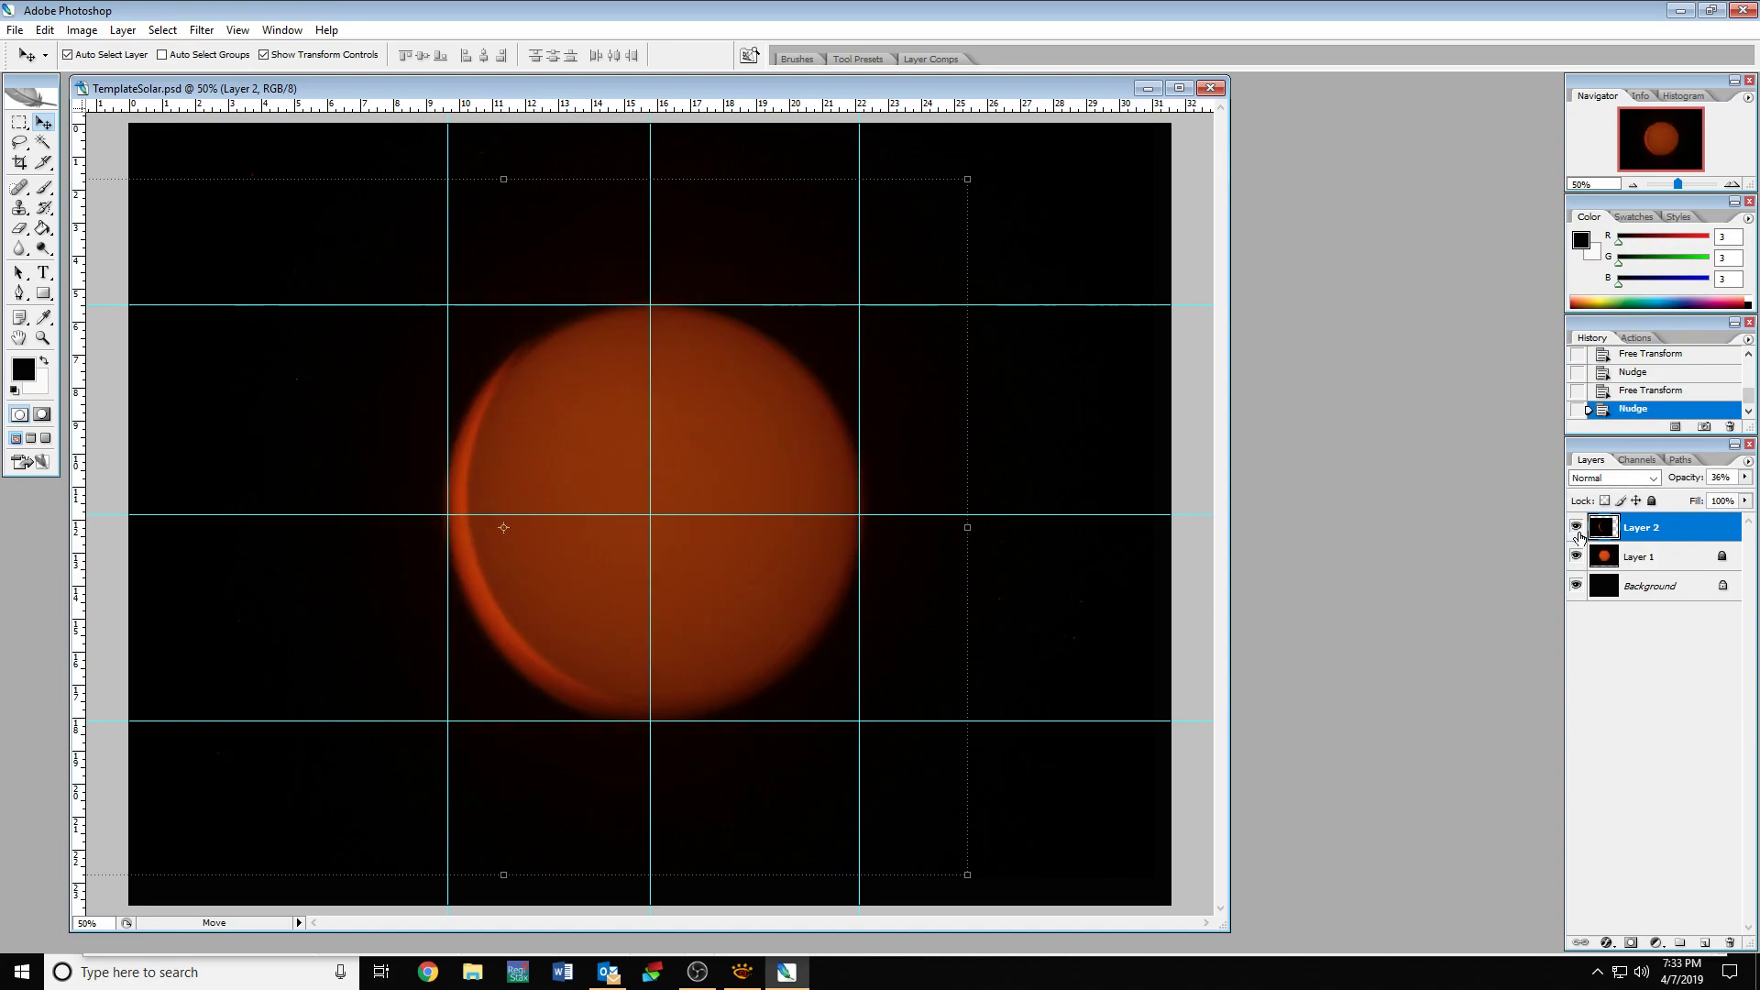
Recheck the crescent against the sun's left edge and nudge Layer 2 further right in small increments to align them.
left_click(1577, 529)
left_click(1577, 529)
left_click(1577, 529)
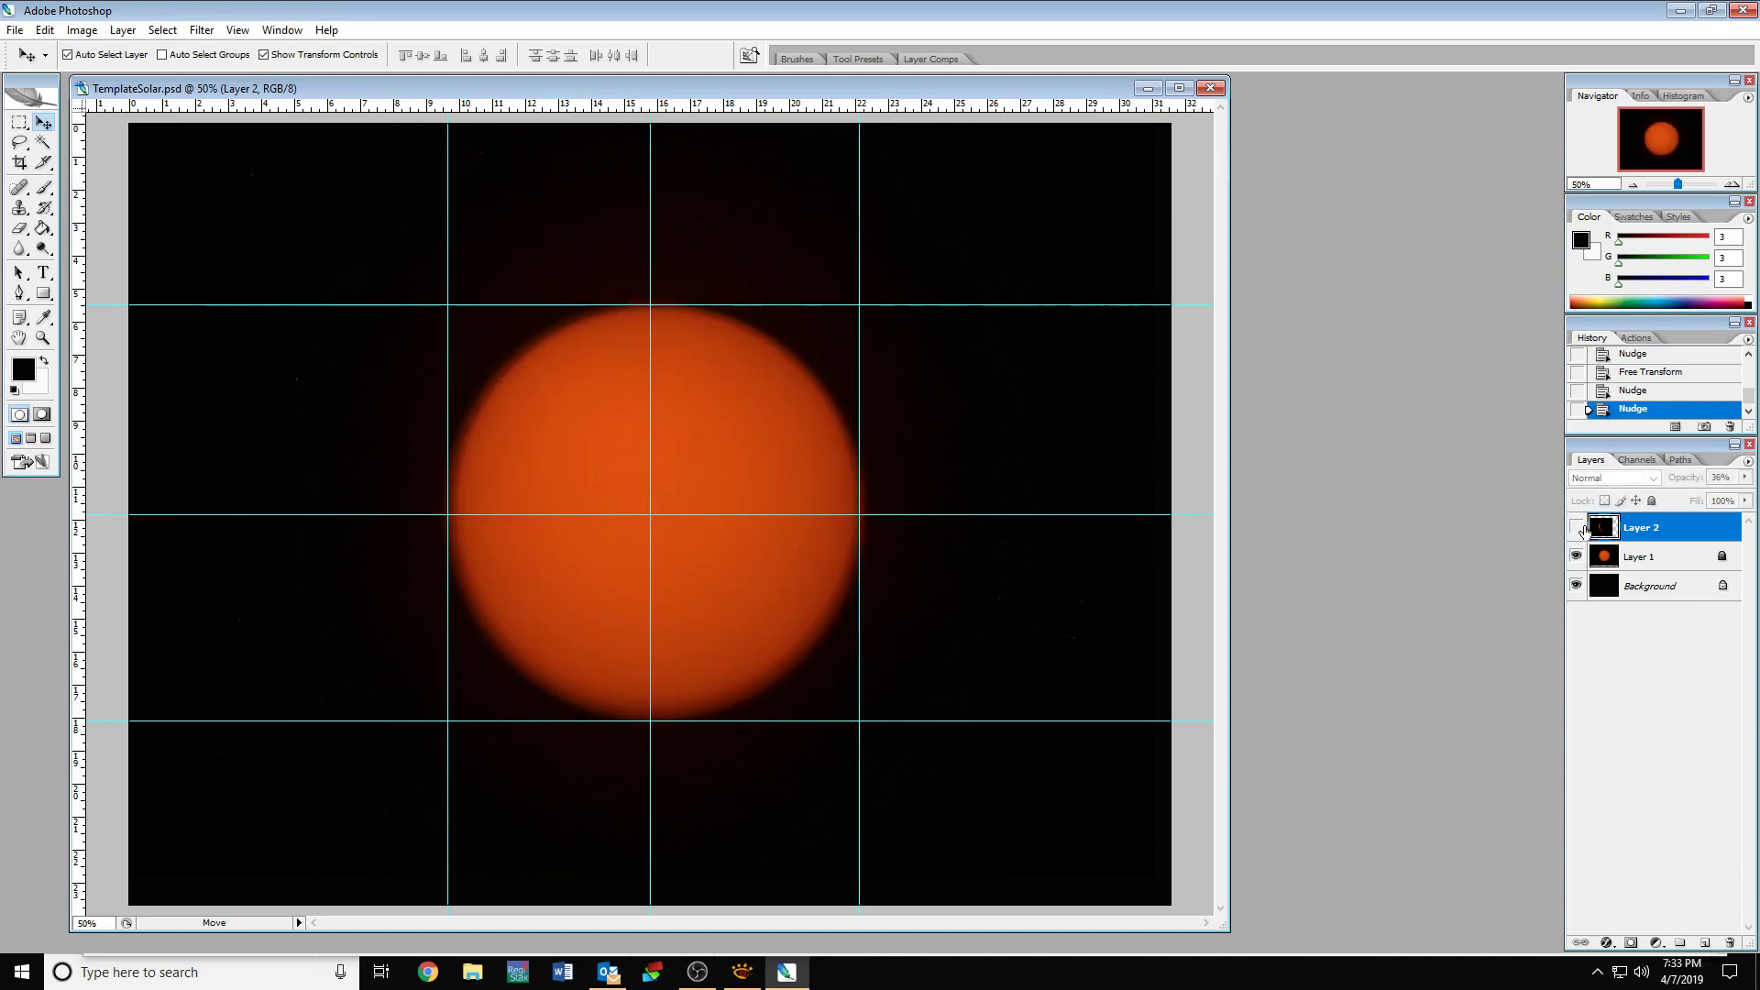
left_click(1576, 532)
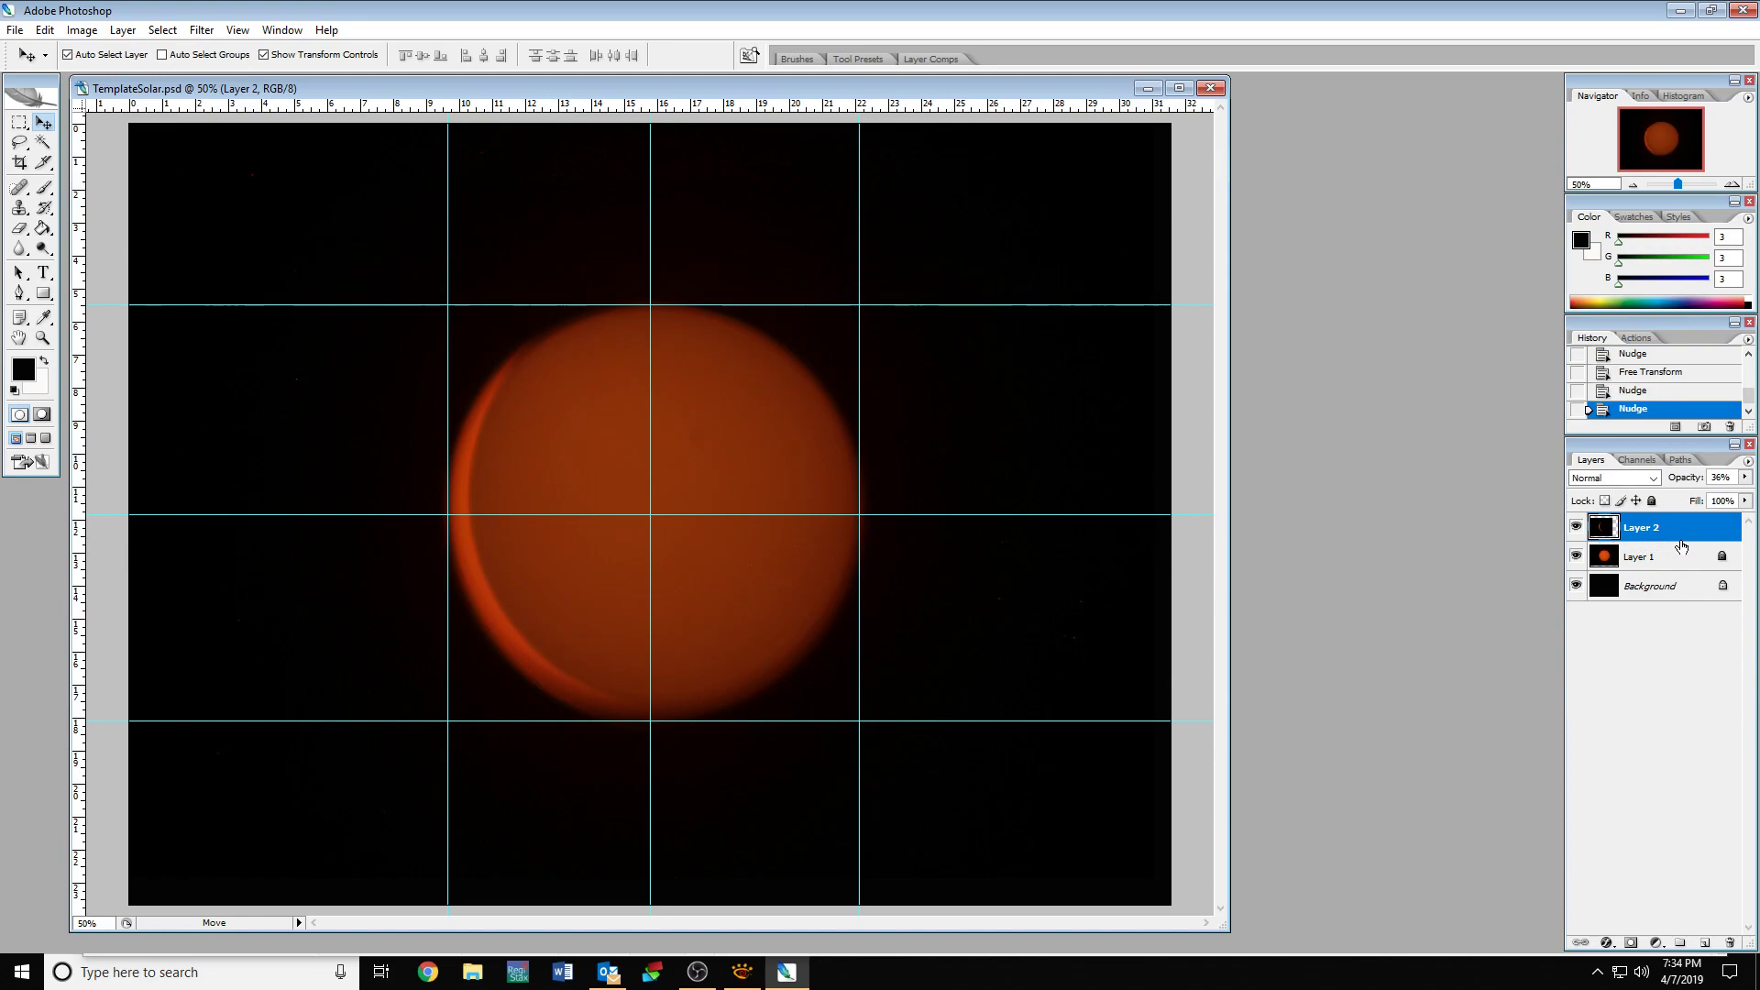
left_click(1078, 561)
key("Right")
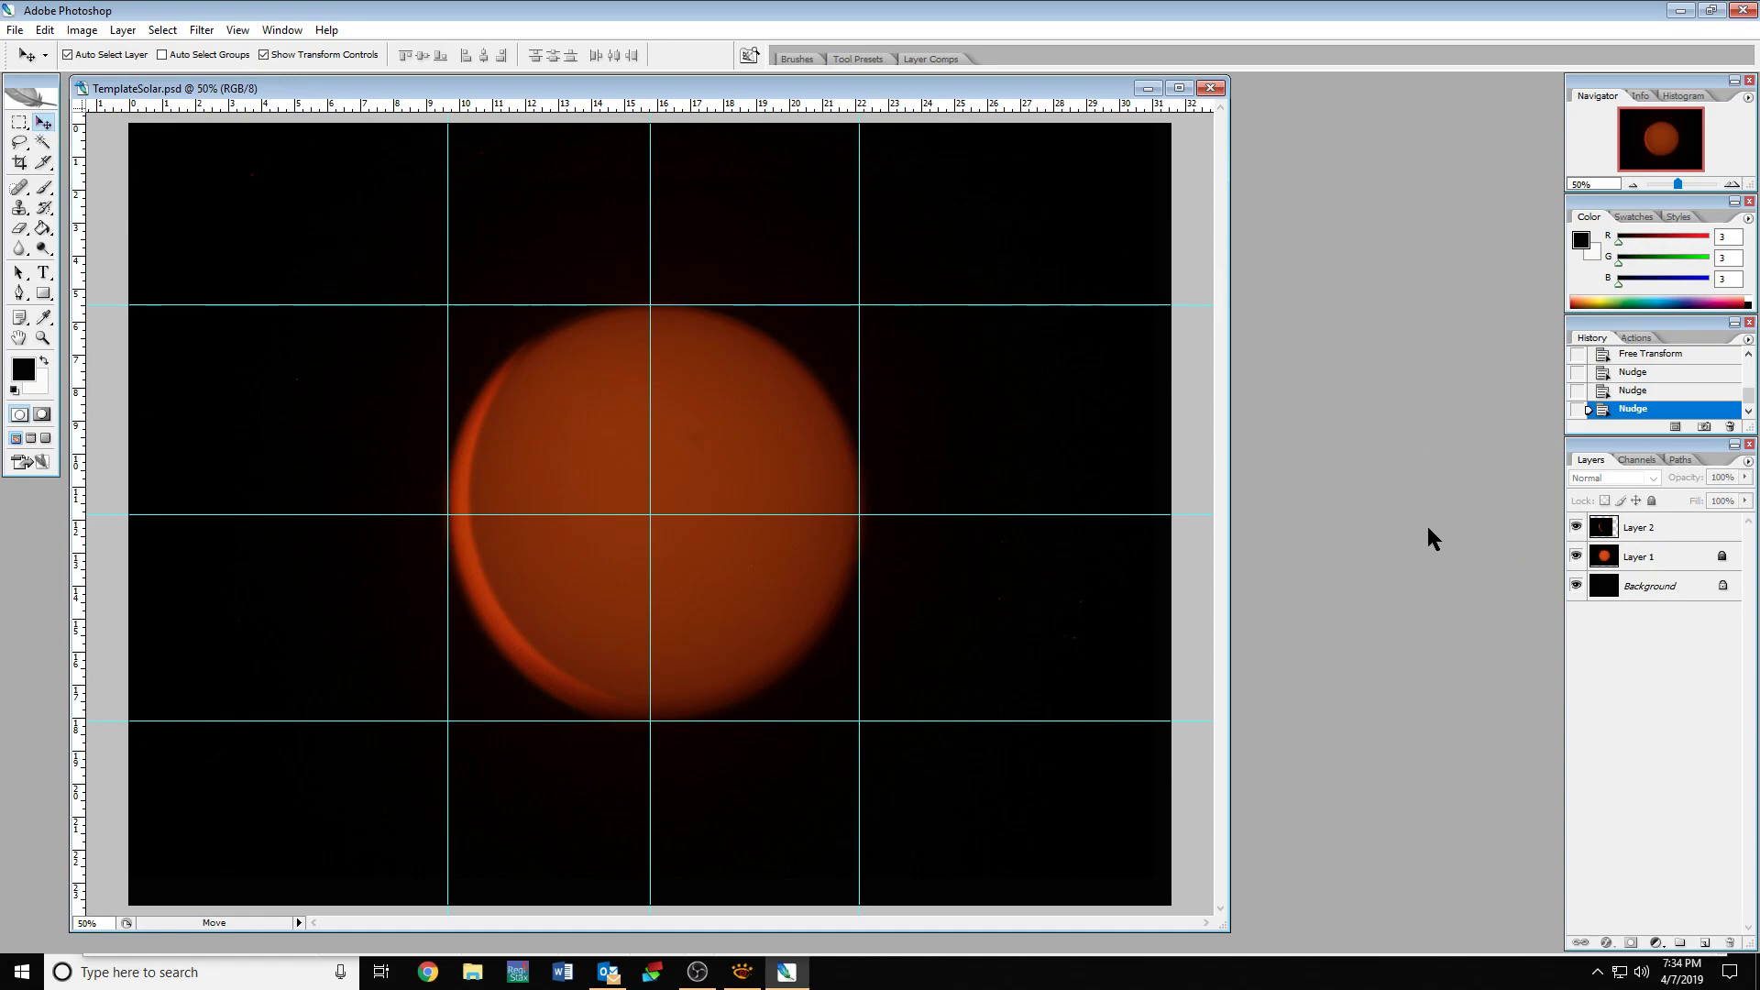
left_click(1576, 528)
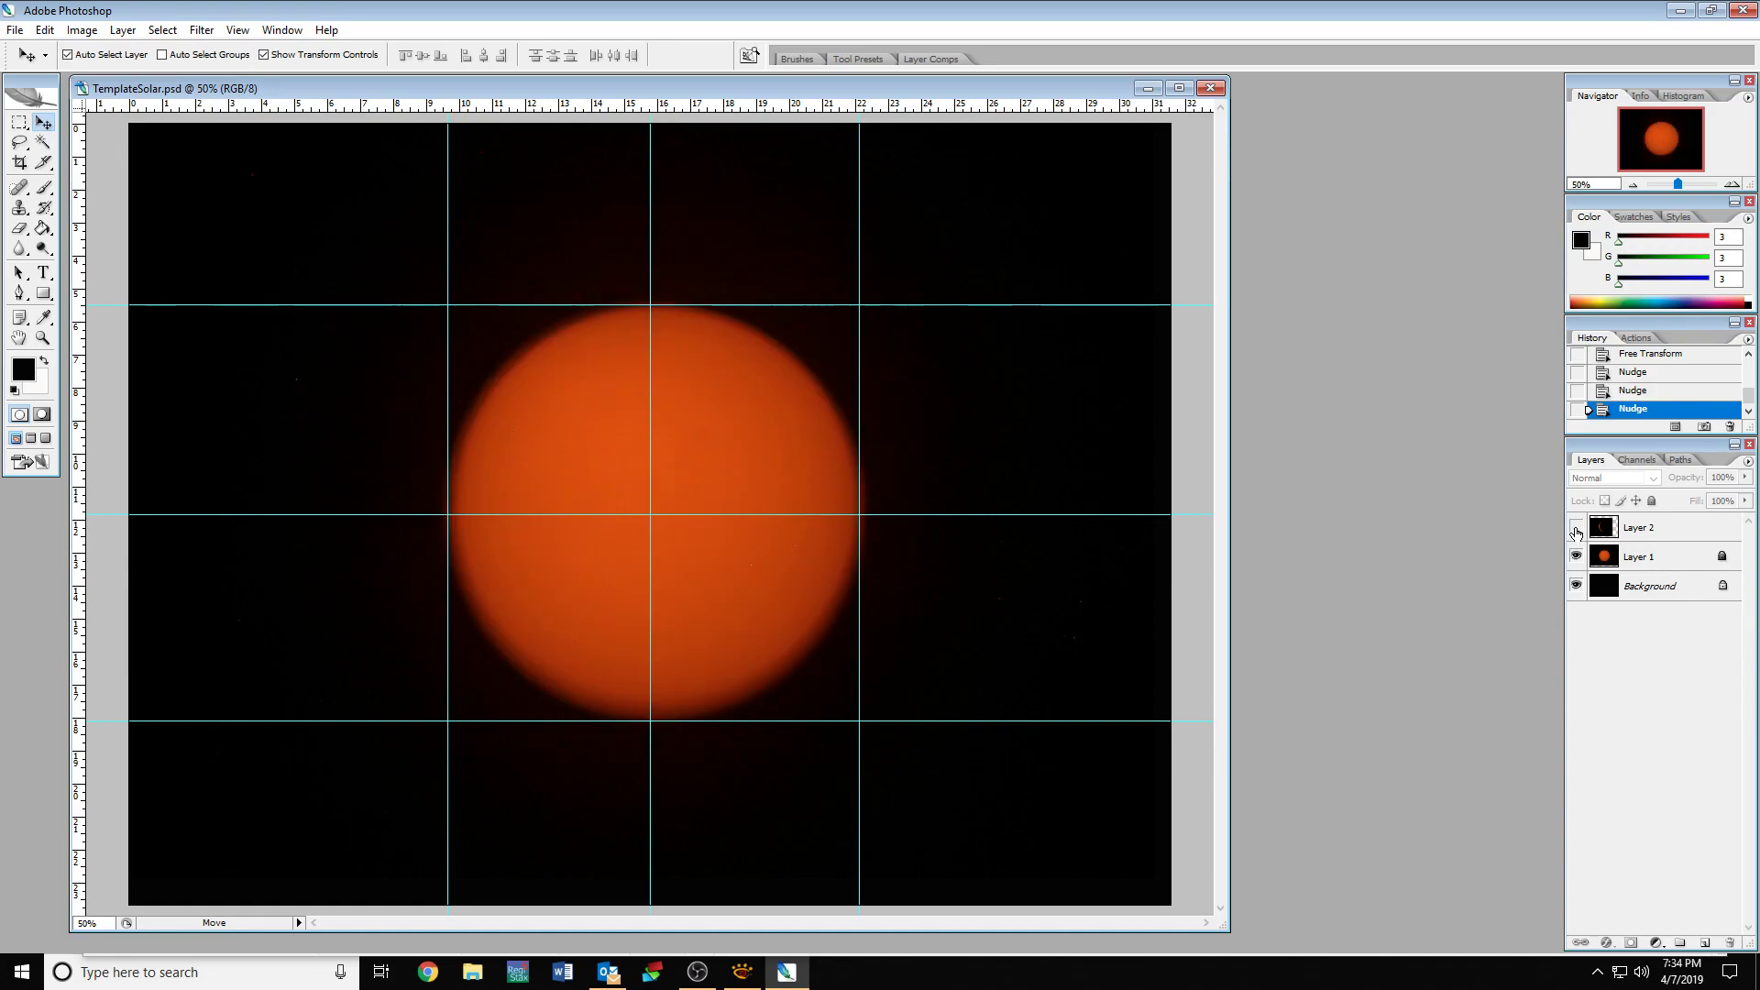
left_click(1575, 528)
left_click(1575, 528)
left_click(1576, 528)
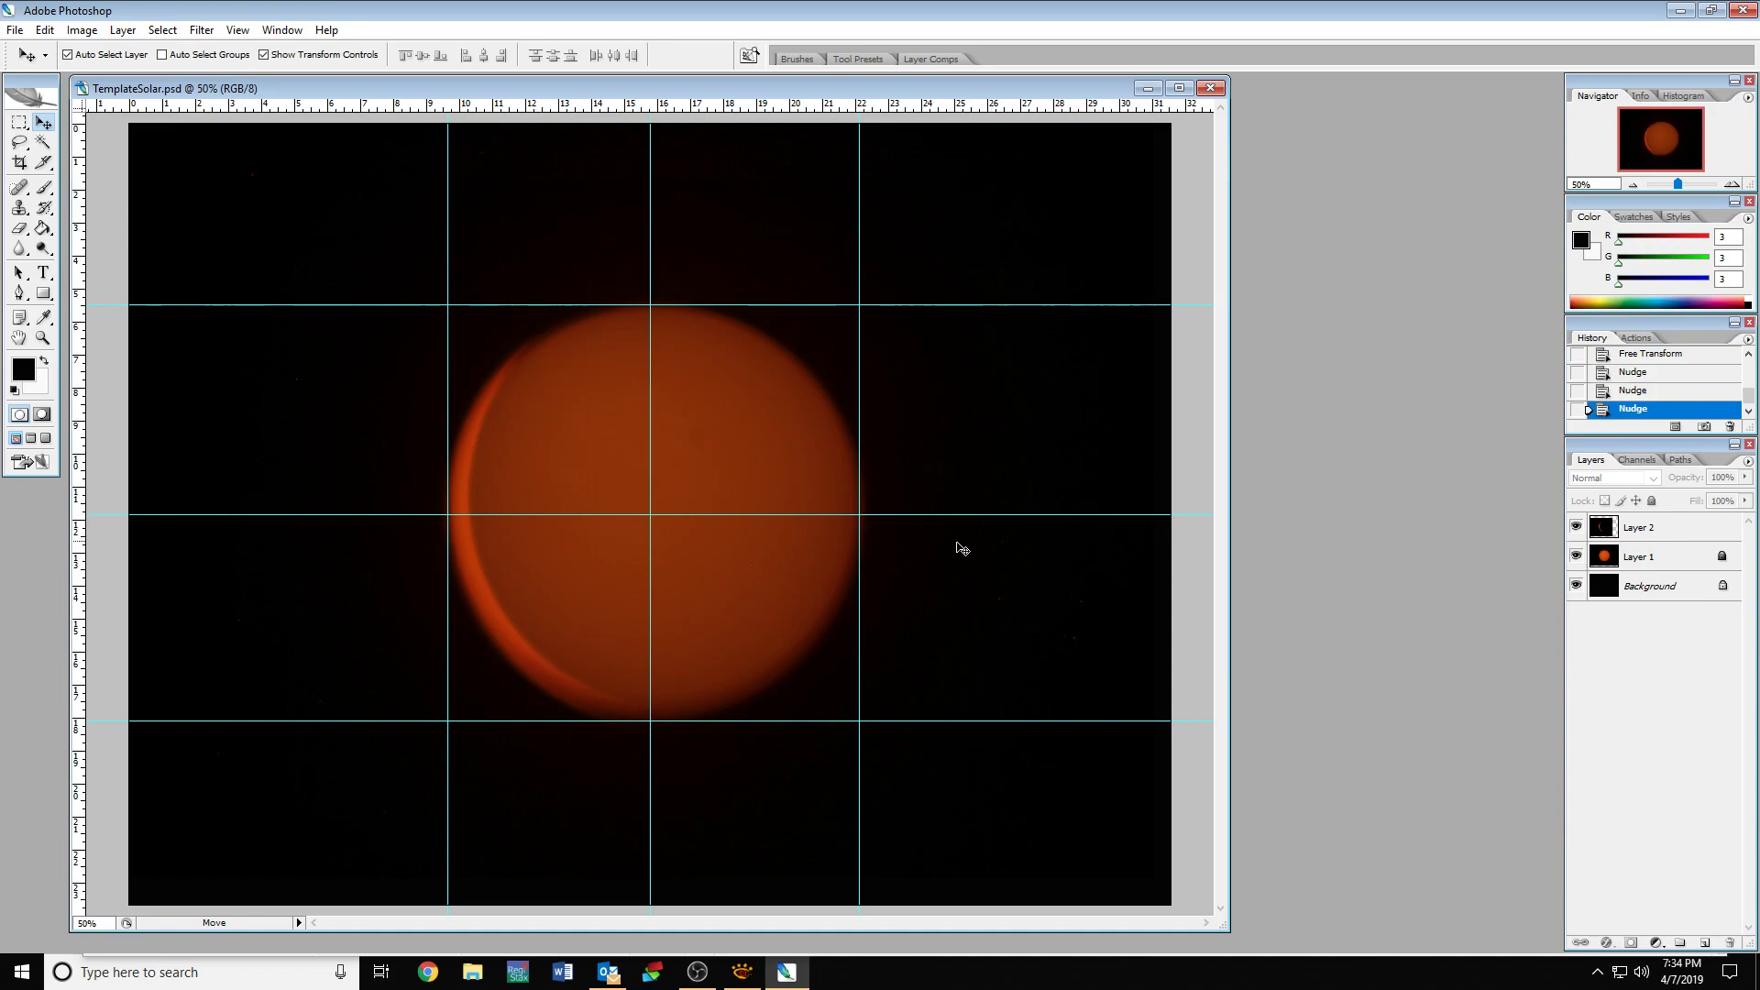
left_click(1687, 530)
key("Right")
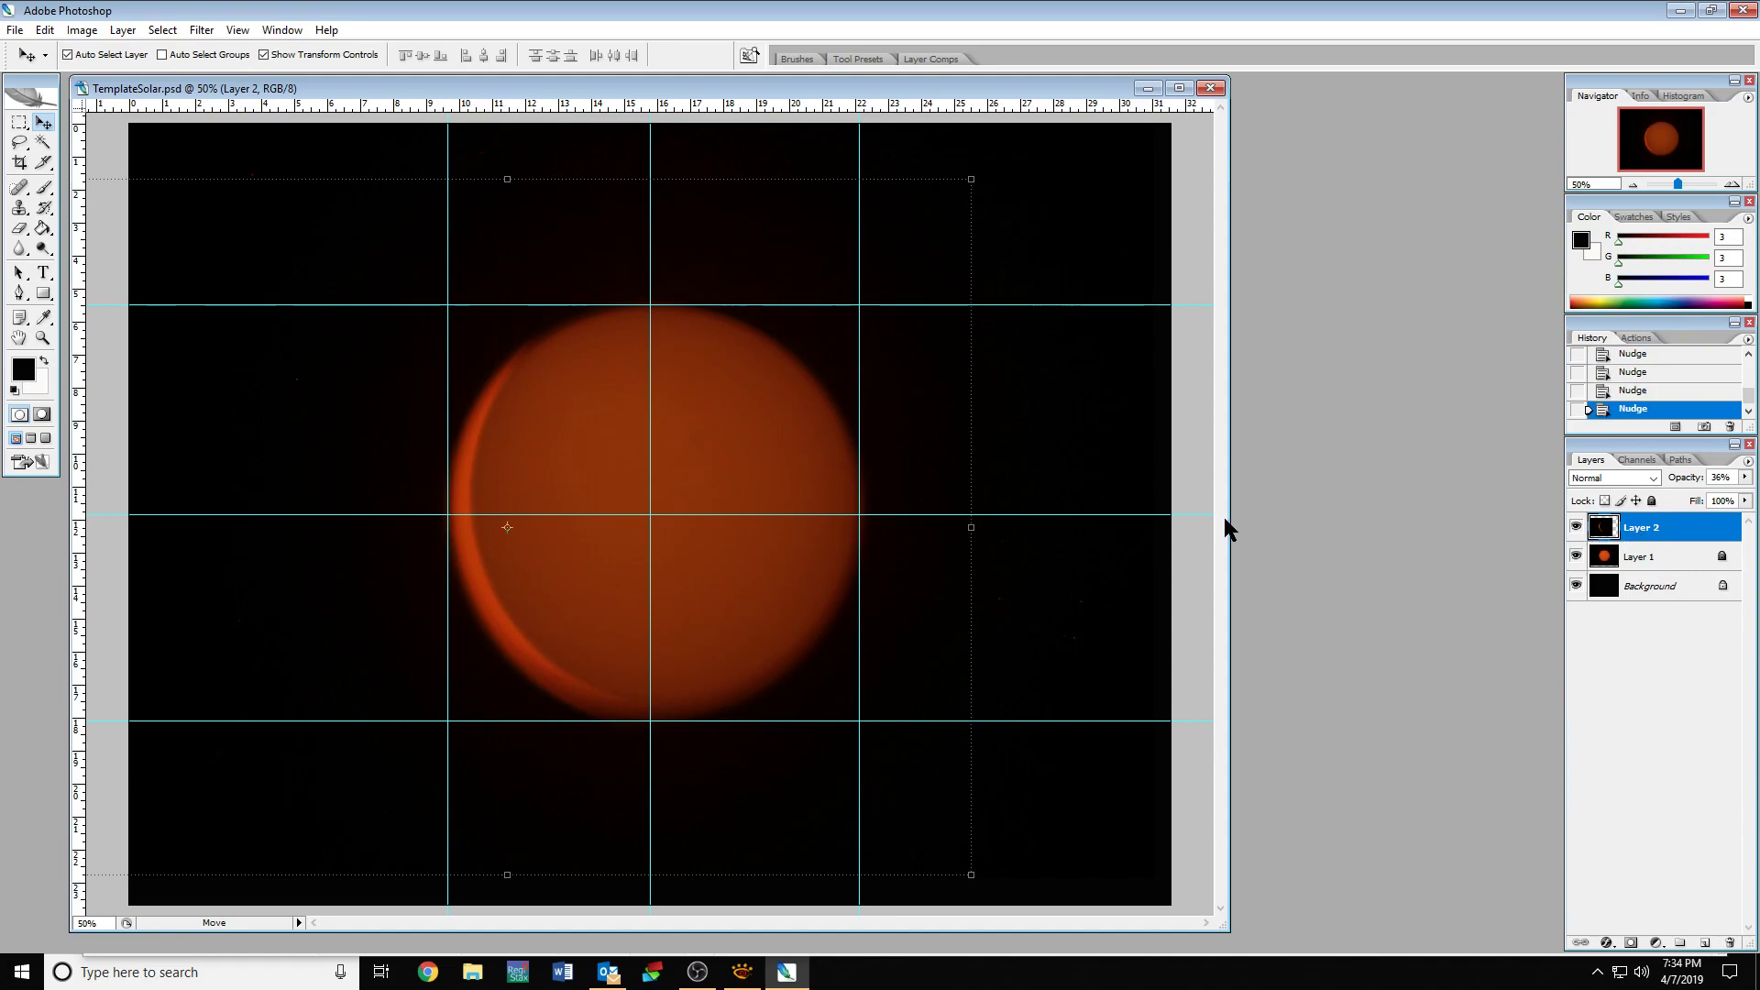
Flick Layer 2 on and off repeatedly to examine how closely the crescent matches the template sun.
left_click(1575, 529)
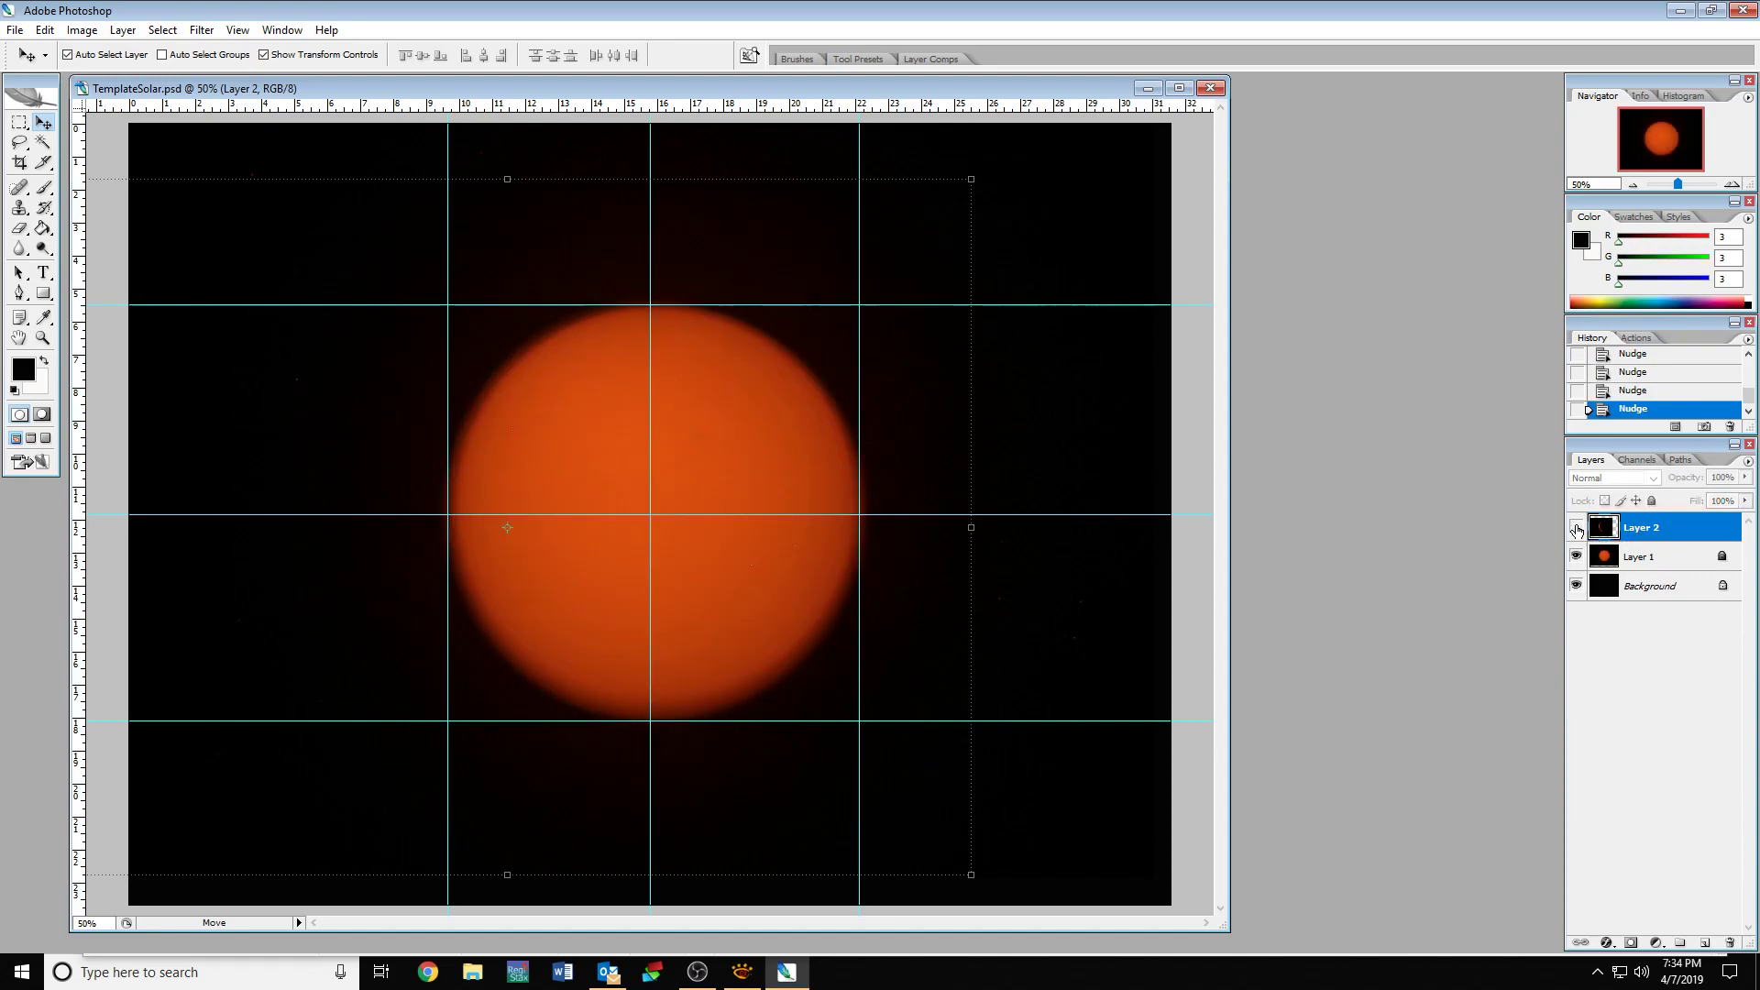
left_click(1576, 530)
left_click(1576, 530)
left_click(1576, 530)
left_click(1576, 530)
left_click(1575, 530)
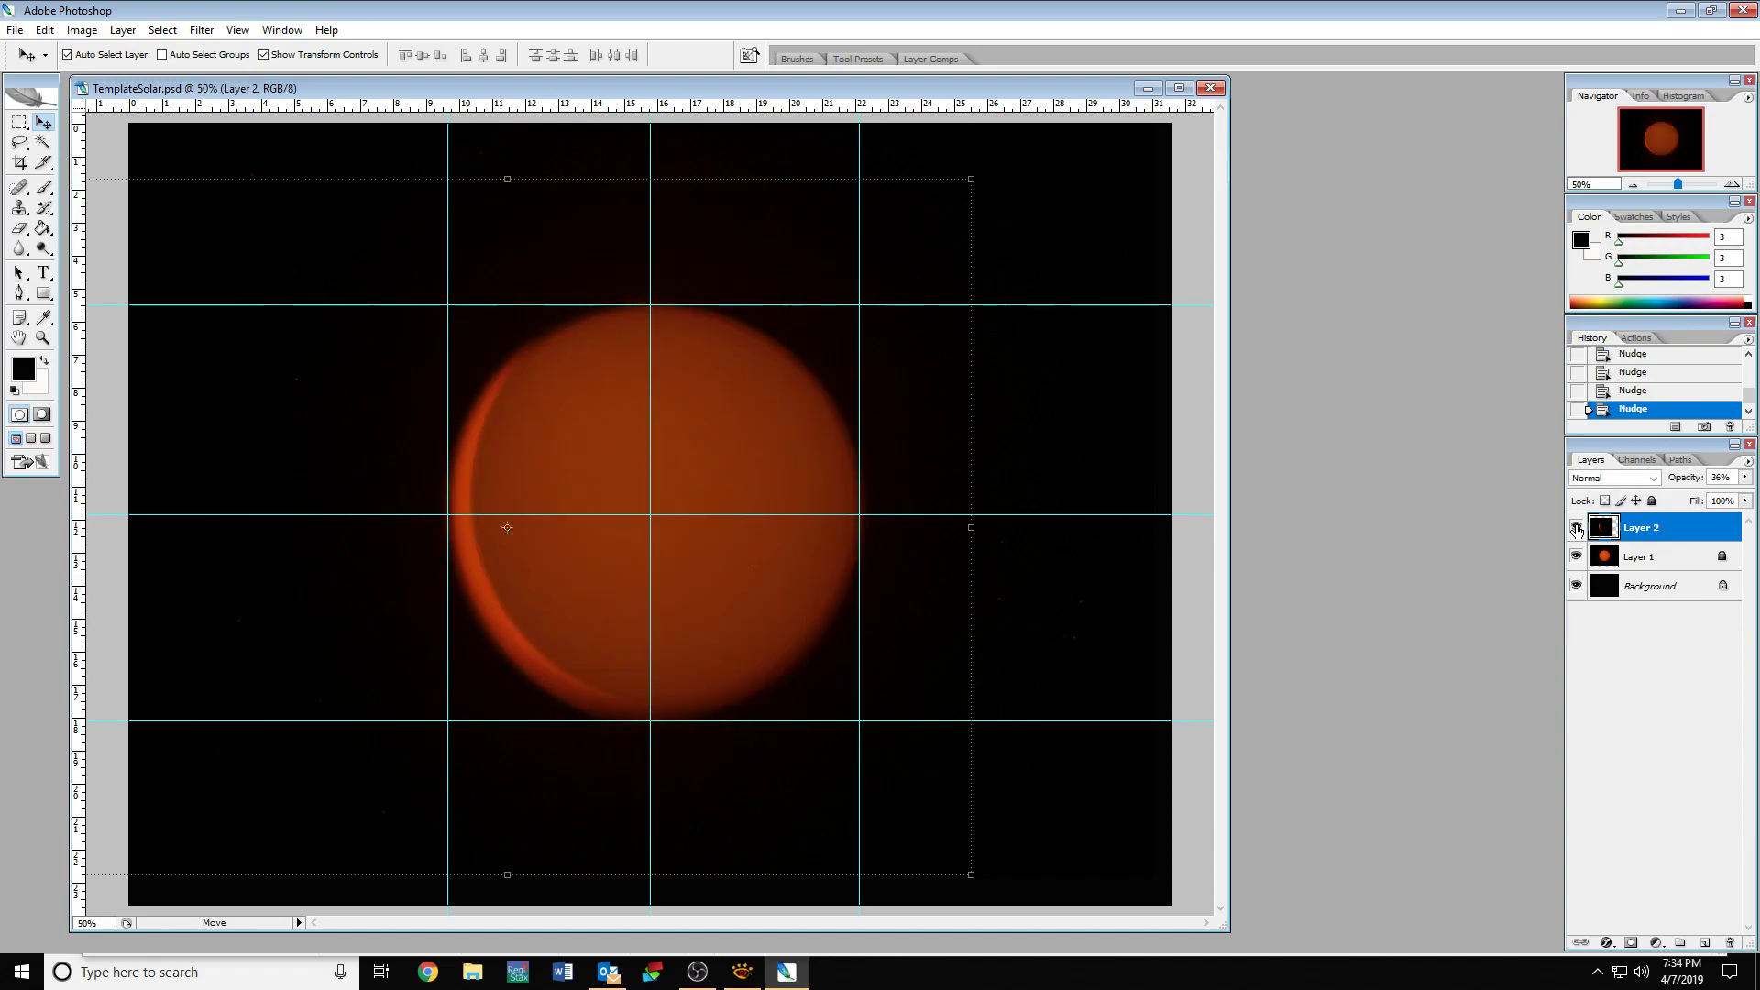
left_click(1576, 530)
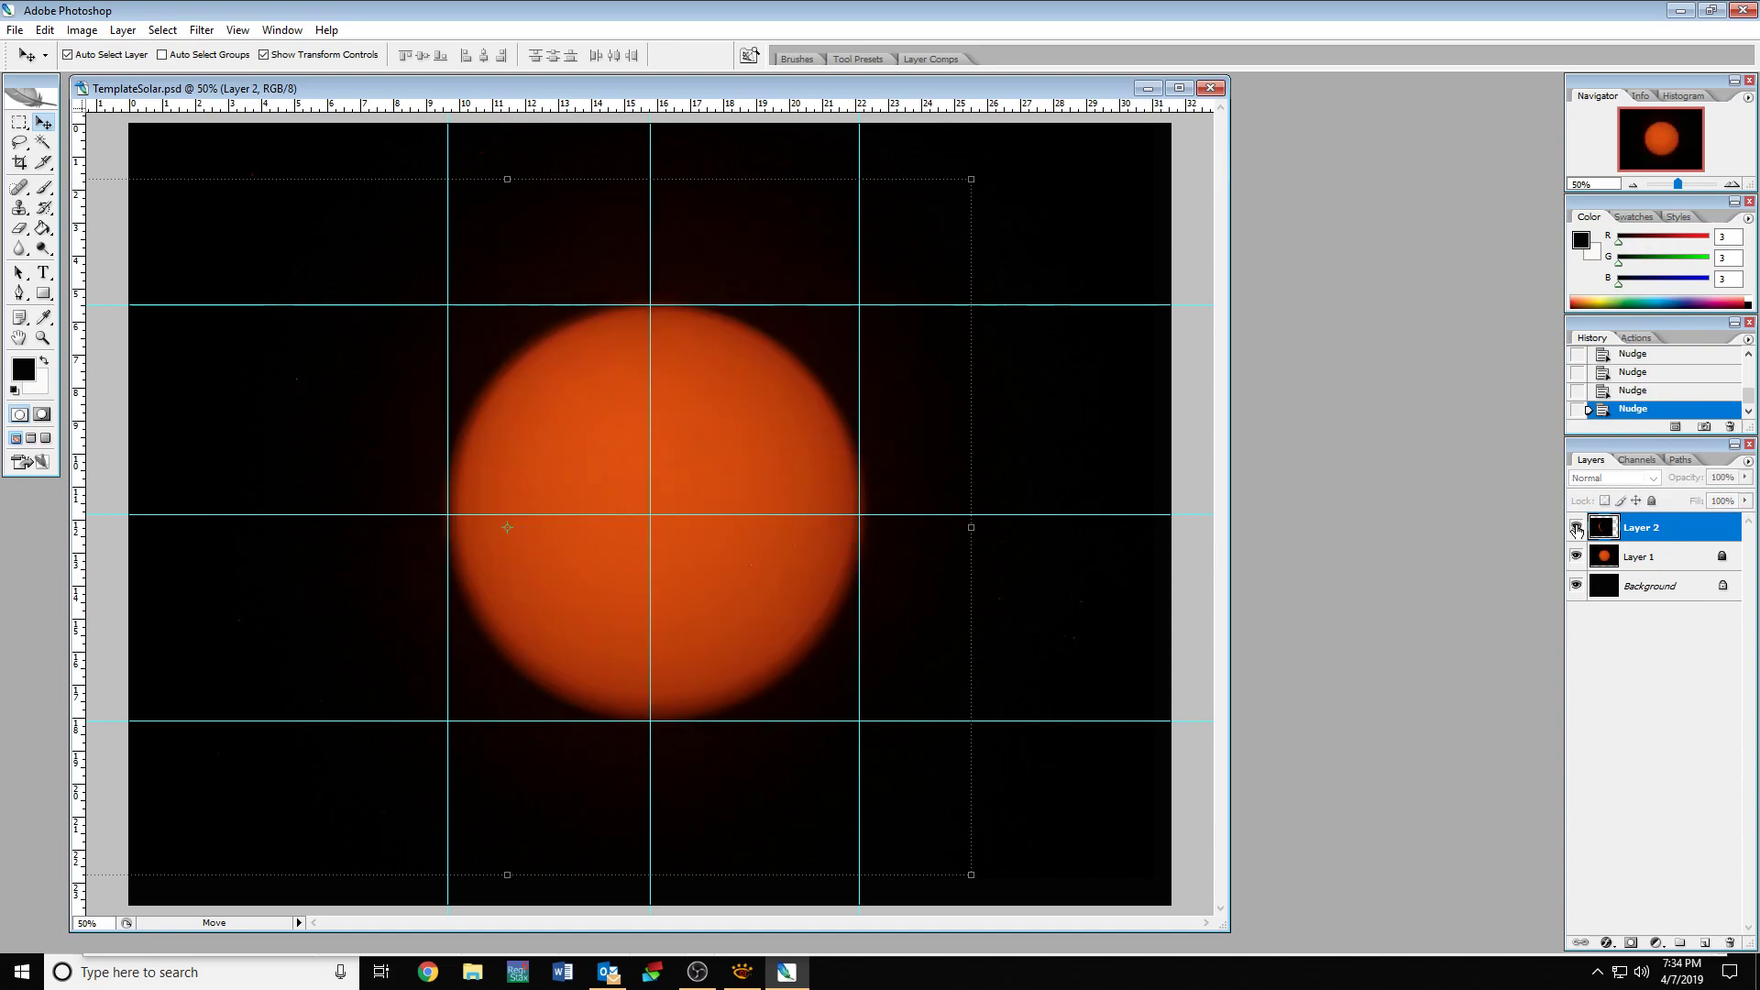
left_click(1575, 530)
left_click(1576, 530)
left_click(1575, 530)
Hide Layer 1 and set Layer 2's opacity to 100%.
left_click(1576, 559)
left_click(1575, 559)
left_click(1744, 477)
left_click_drag(1751, 508, 1749, 508)
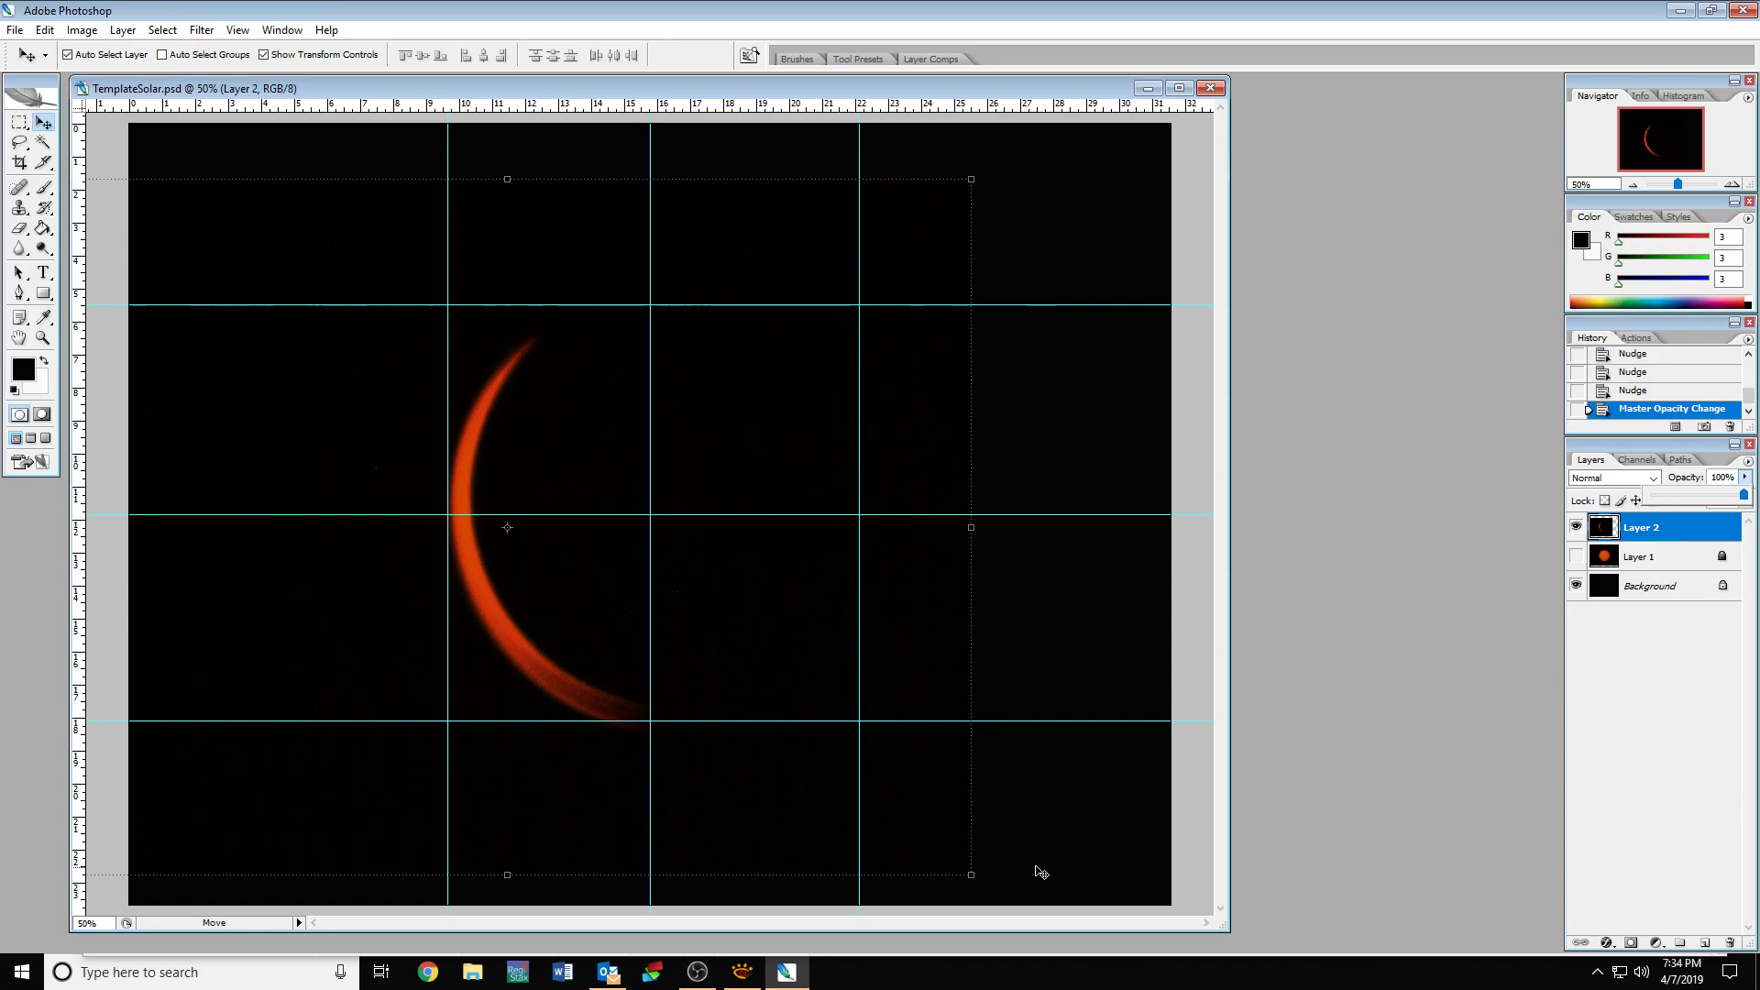
Start saving the aligned image as a JPEG copy and check the source photo's number in XnView.
left_click(17, 30)
left_click(15, 30)
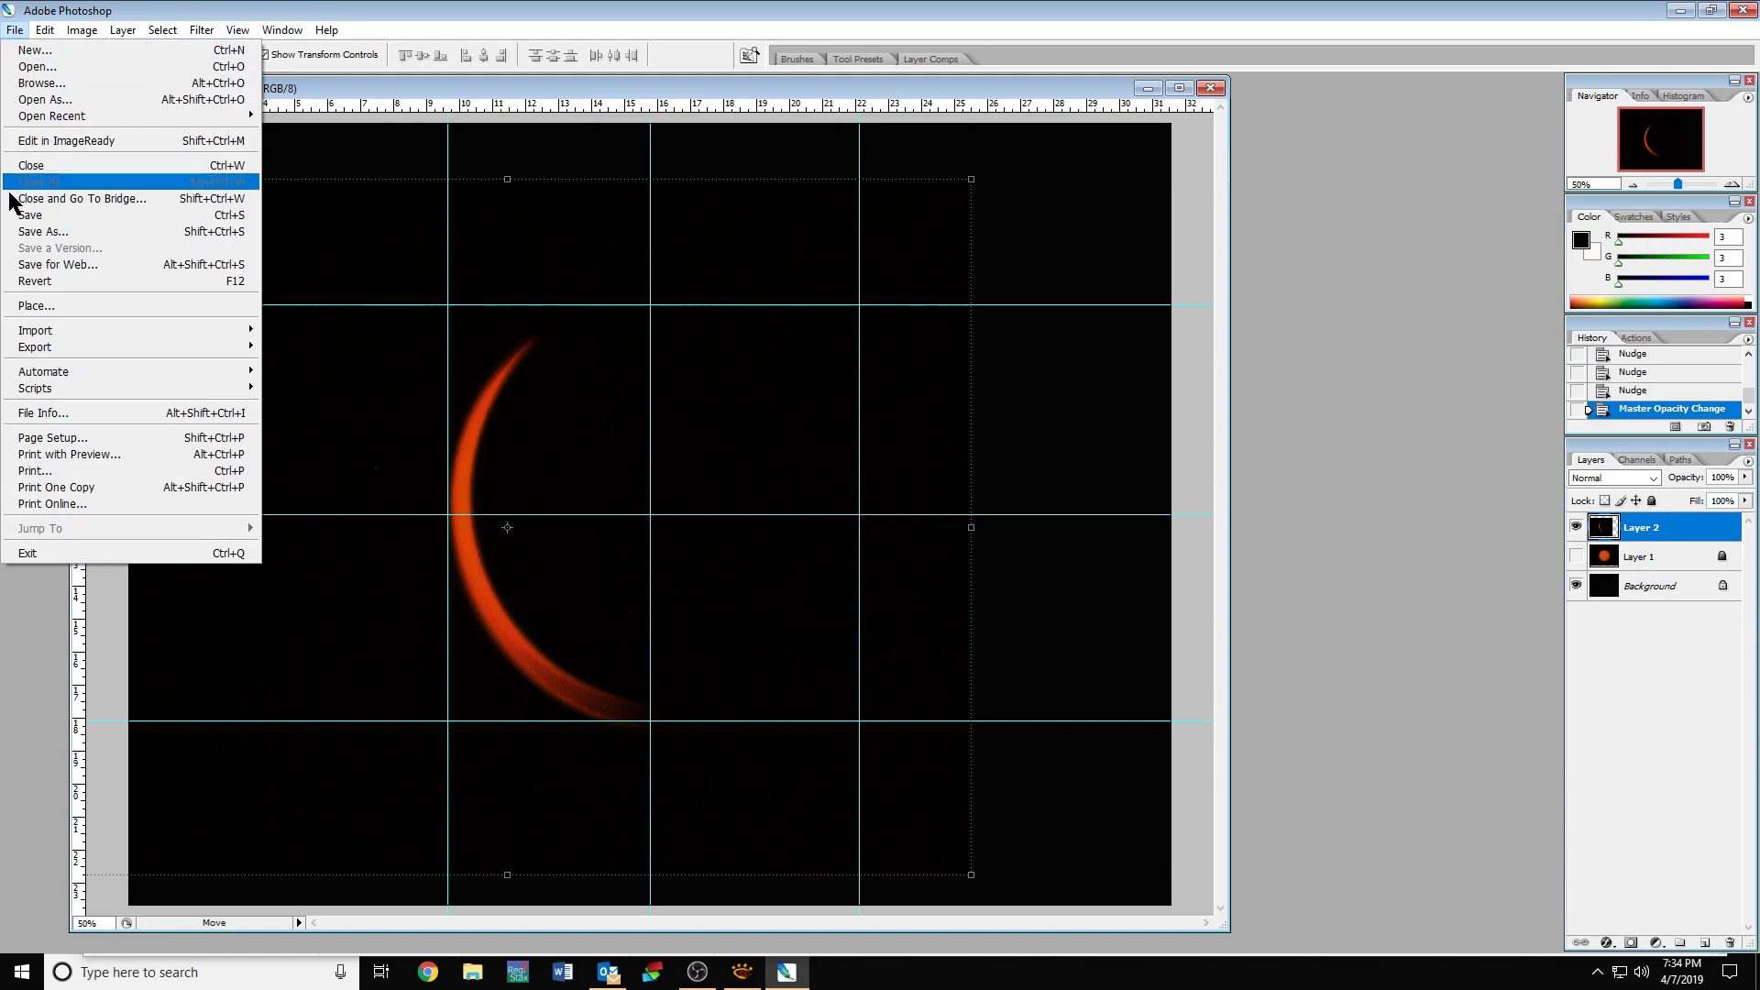
left_click(37, 233)
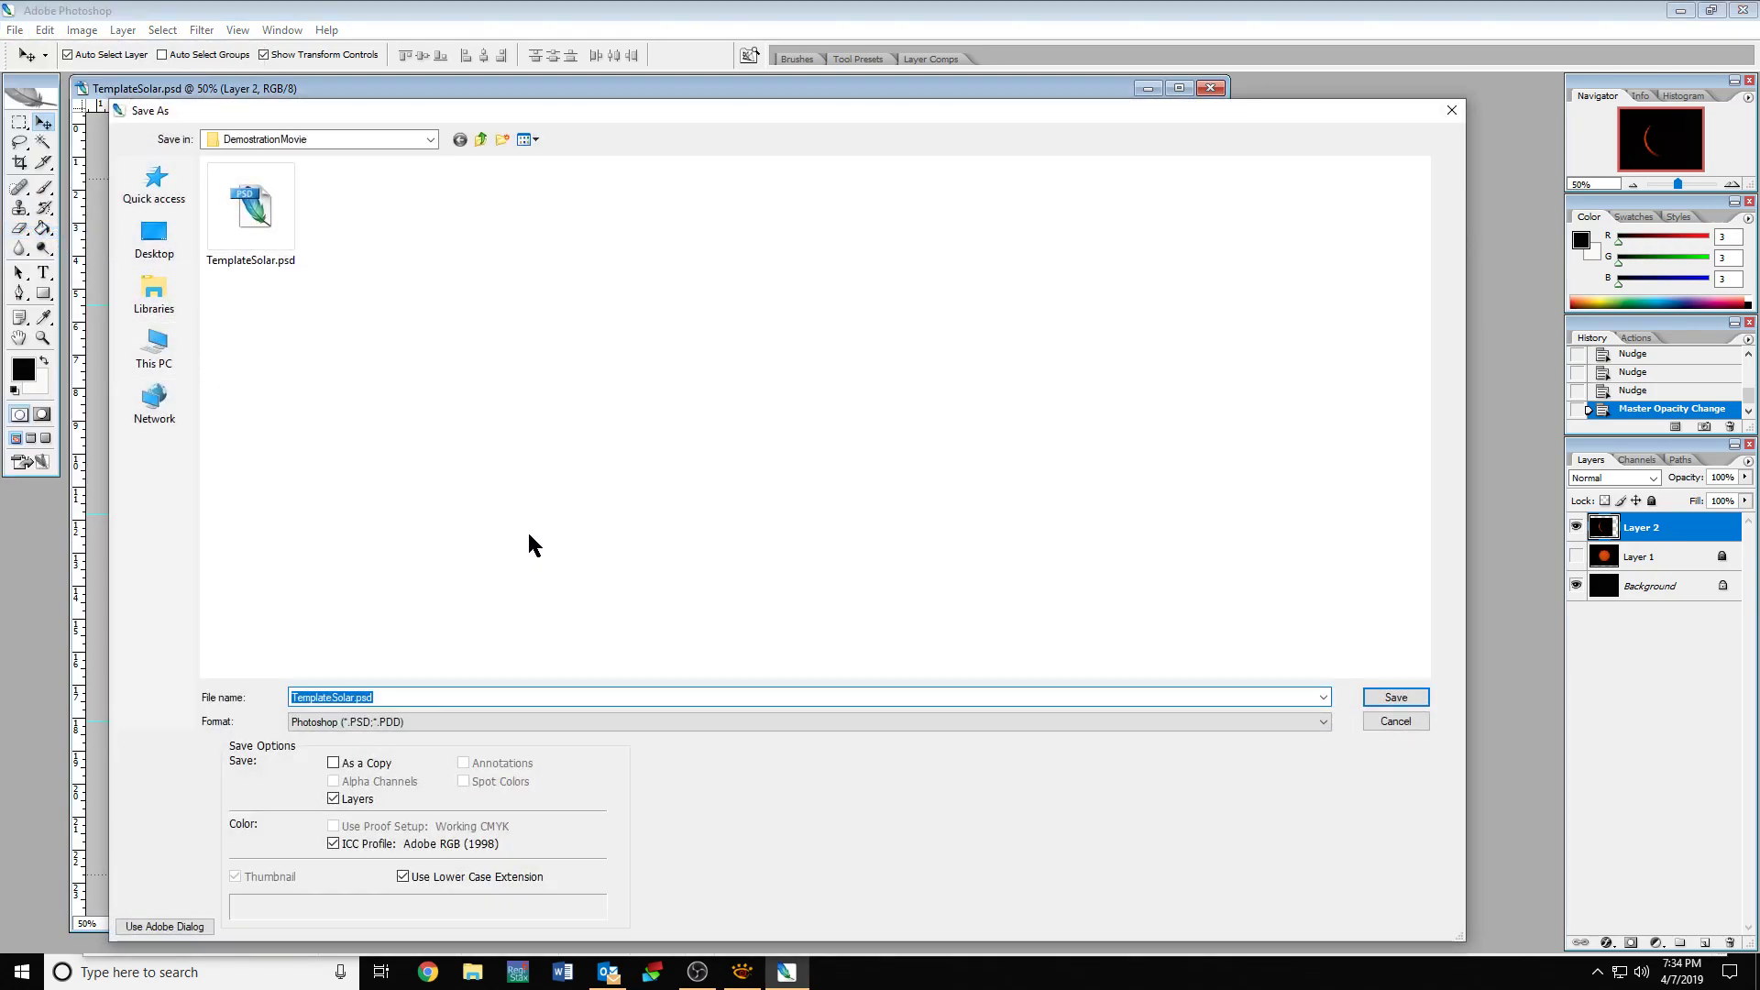
left_click(1322, 722)
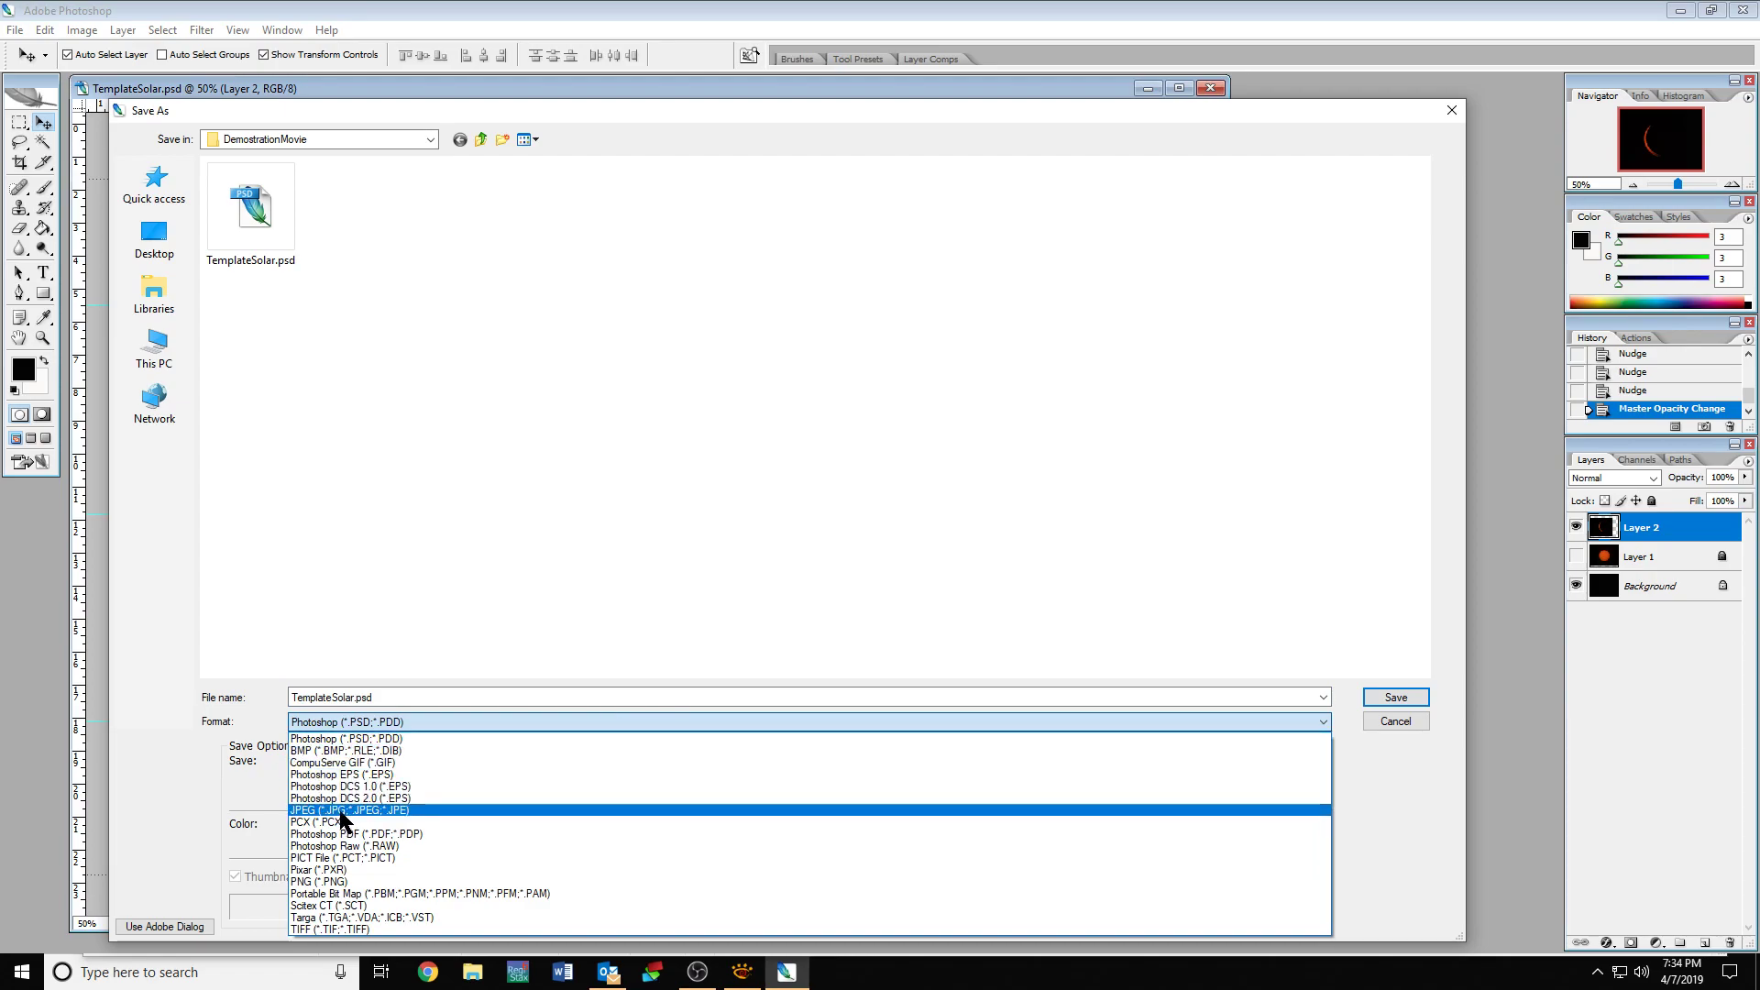
left_click(347, 811)
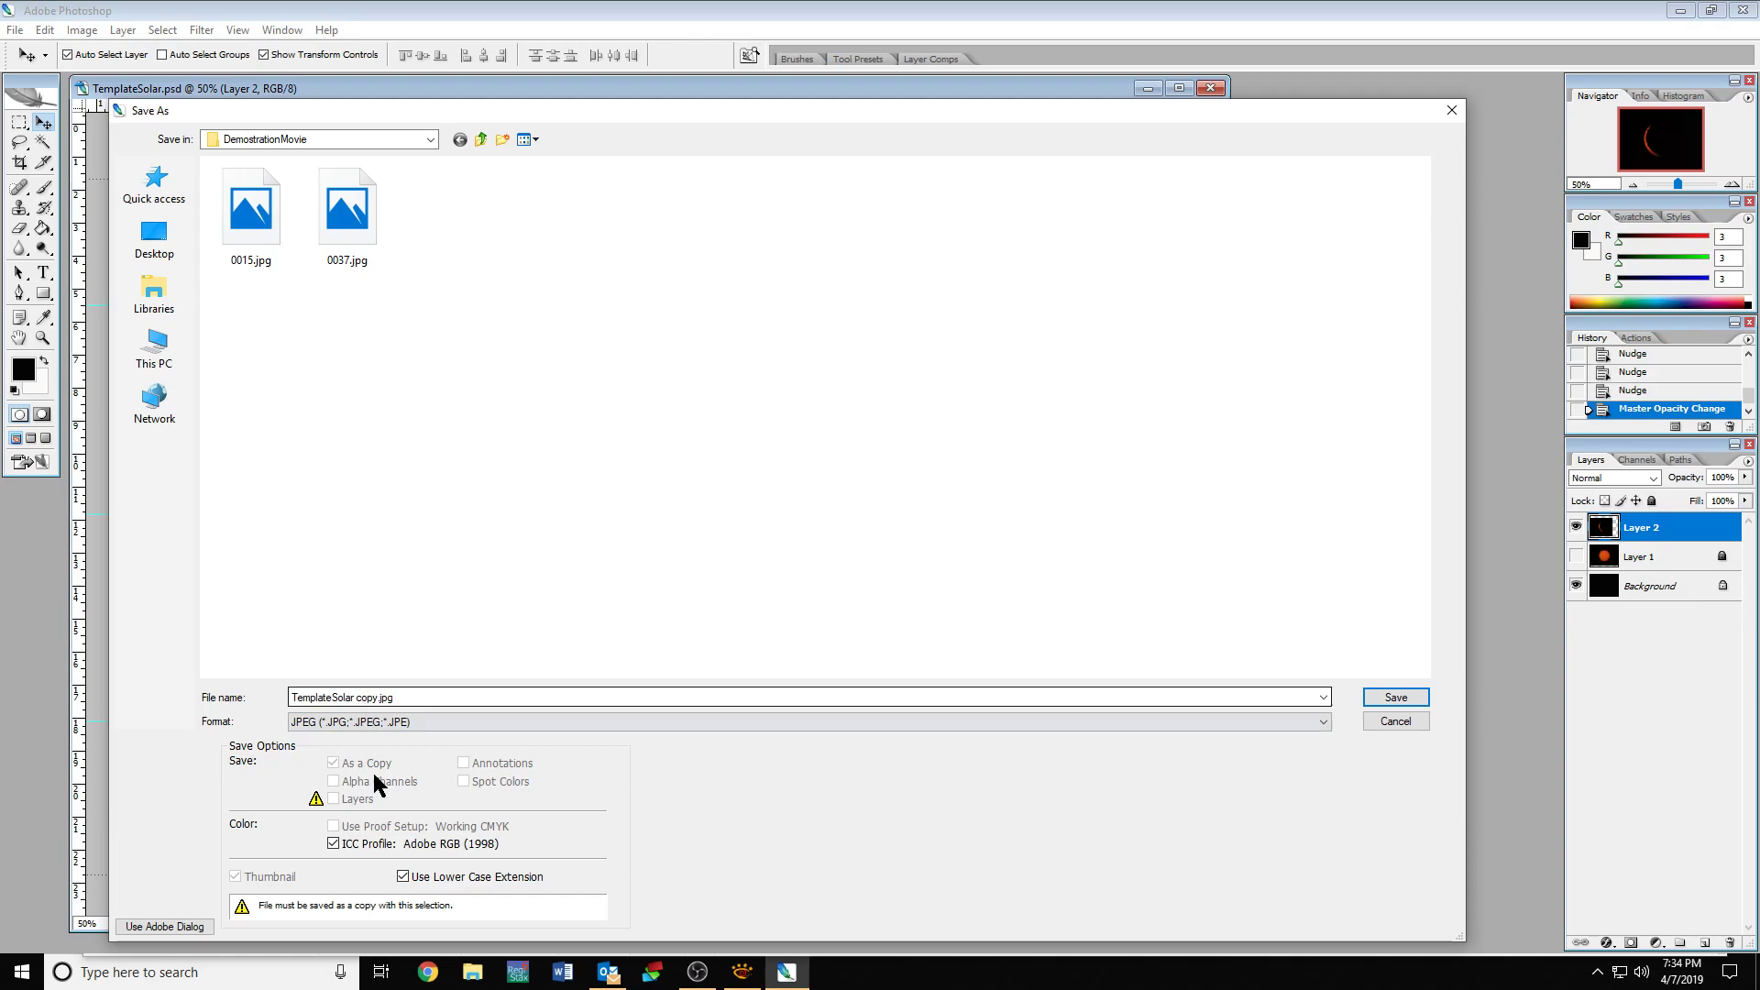
left_click(747, 977)
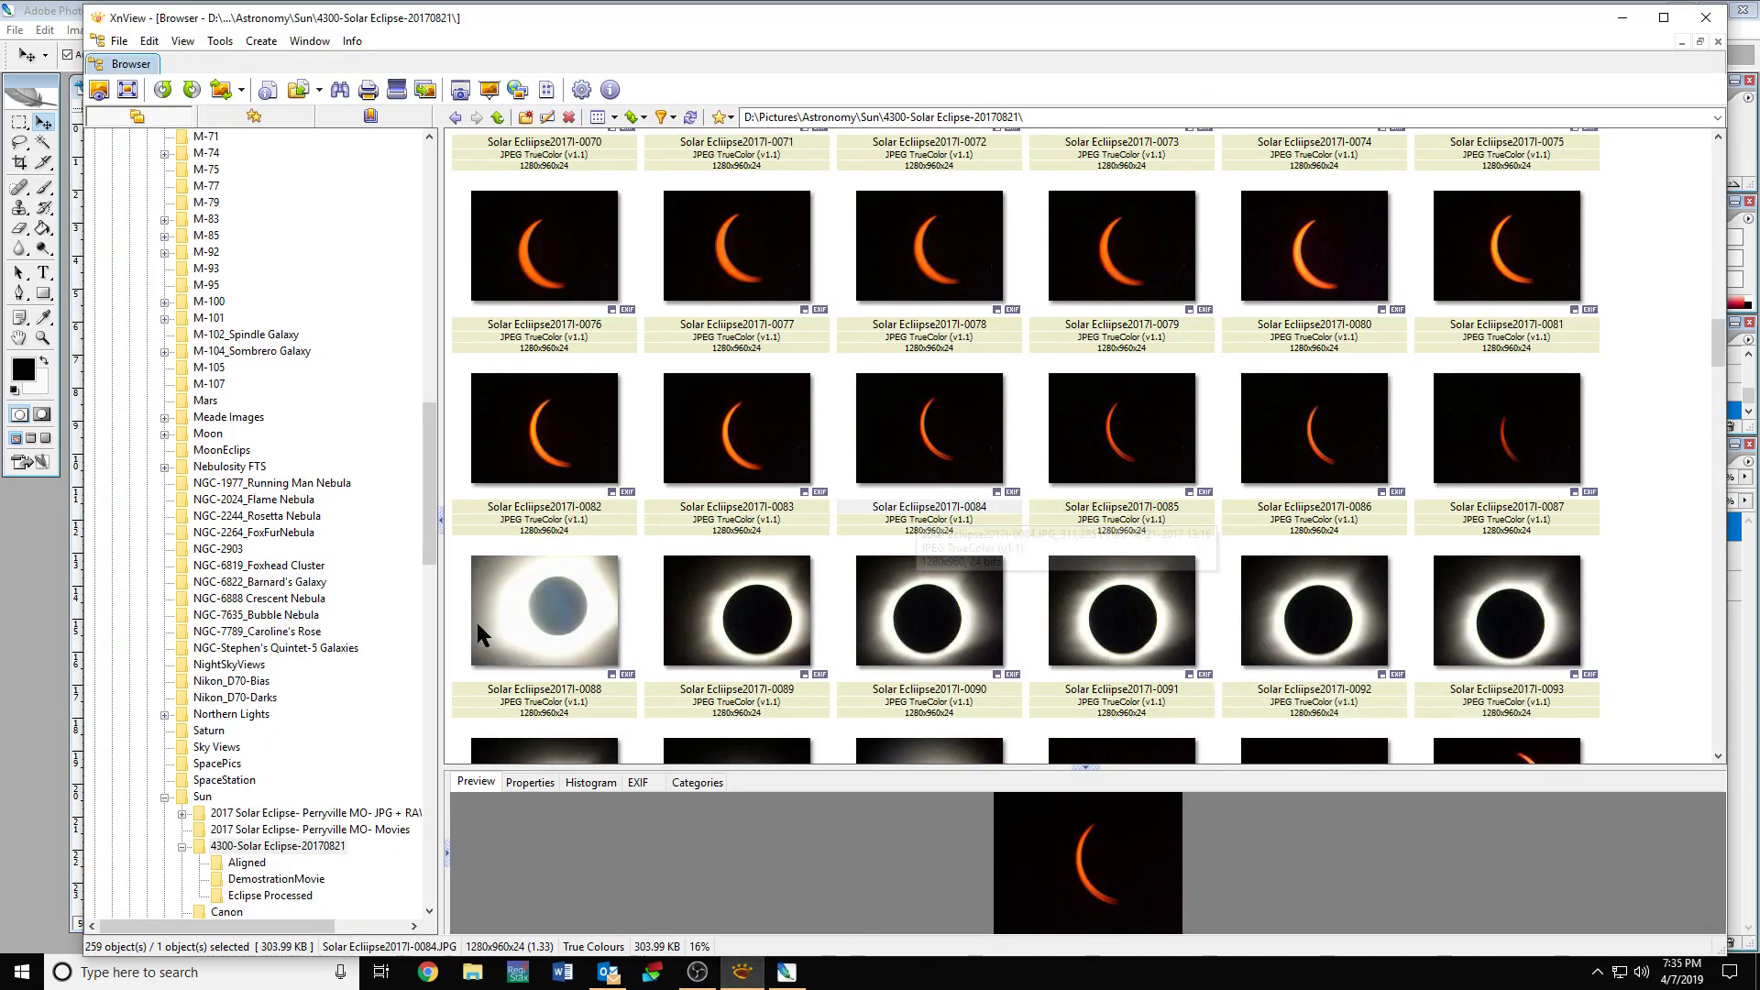
left_click(19, 550)
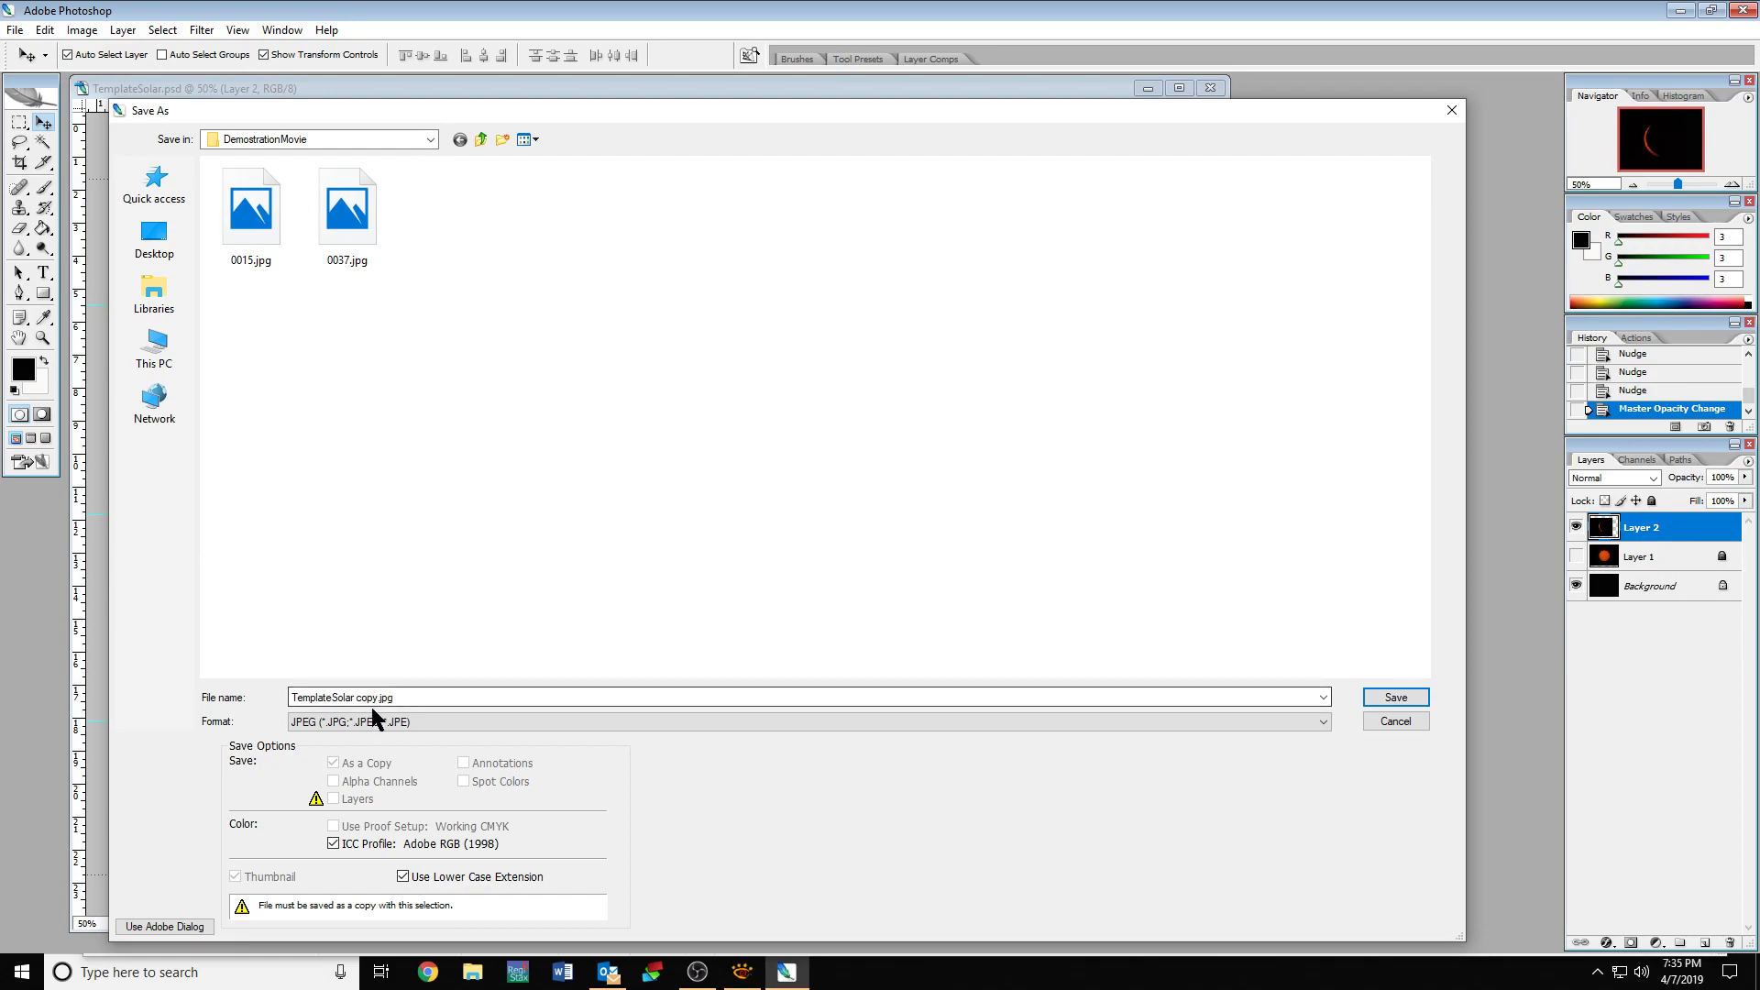
Name the JPEG copy 00847.jpg and save it in the DemostrationMovie folder with High quality.
left_click(345, 260)
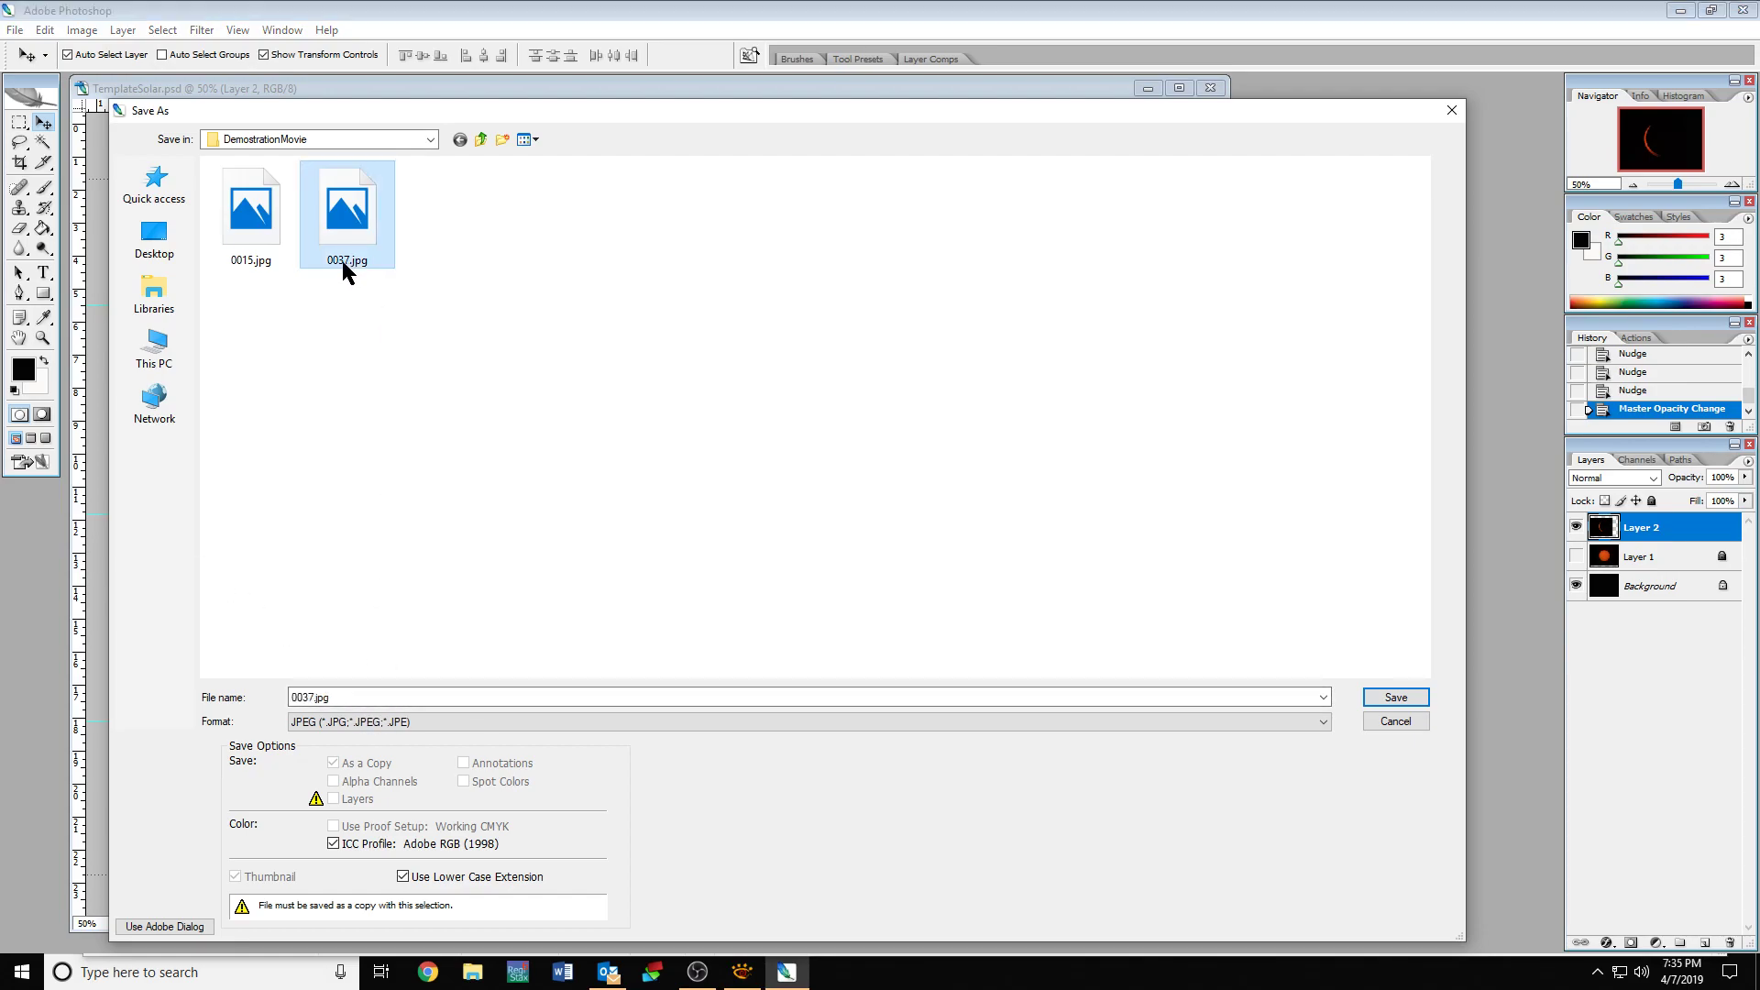
double_click(300, 697)
left_click_drag(315, 697, 305, 698)
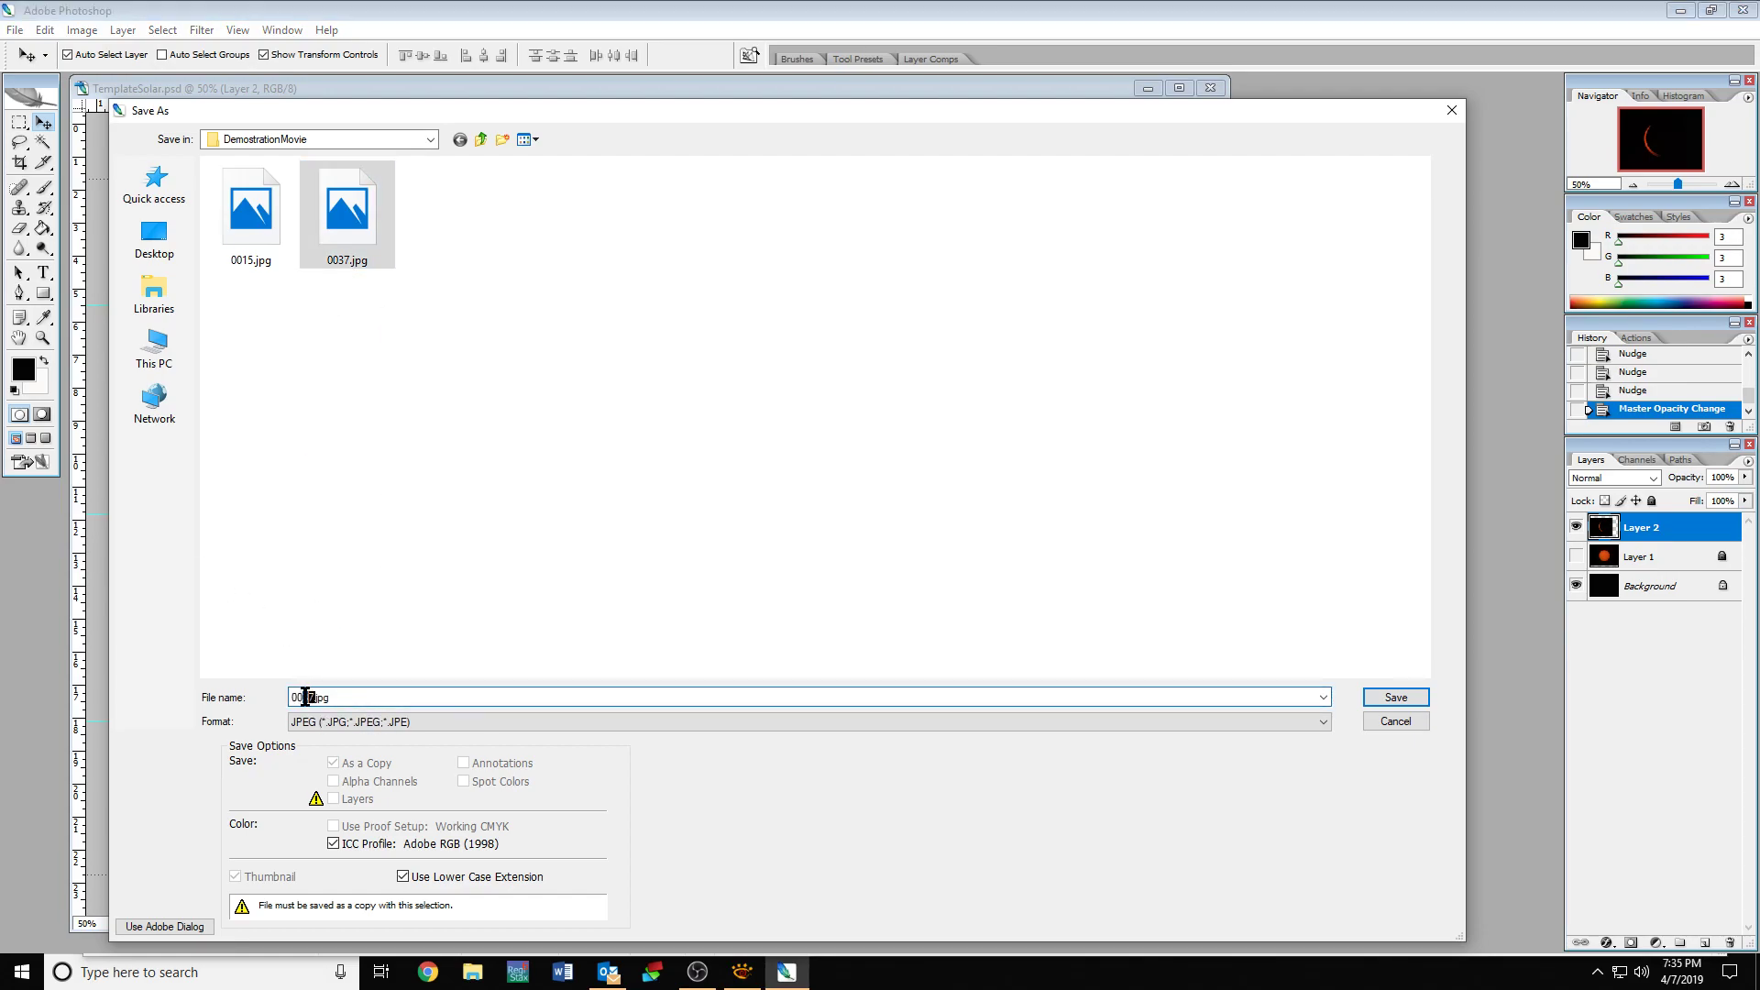
type("84")
key("shift+Right")
left_click(1393, 698)
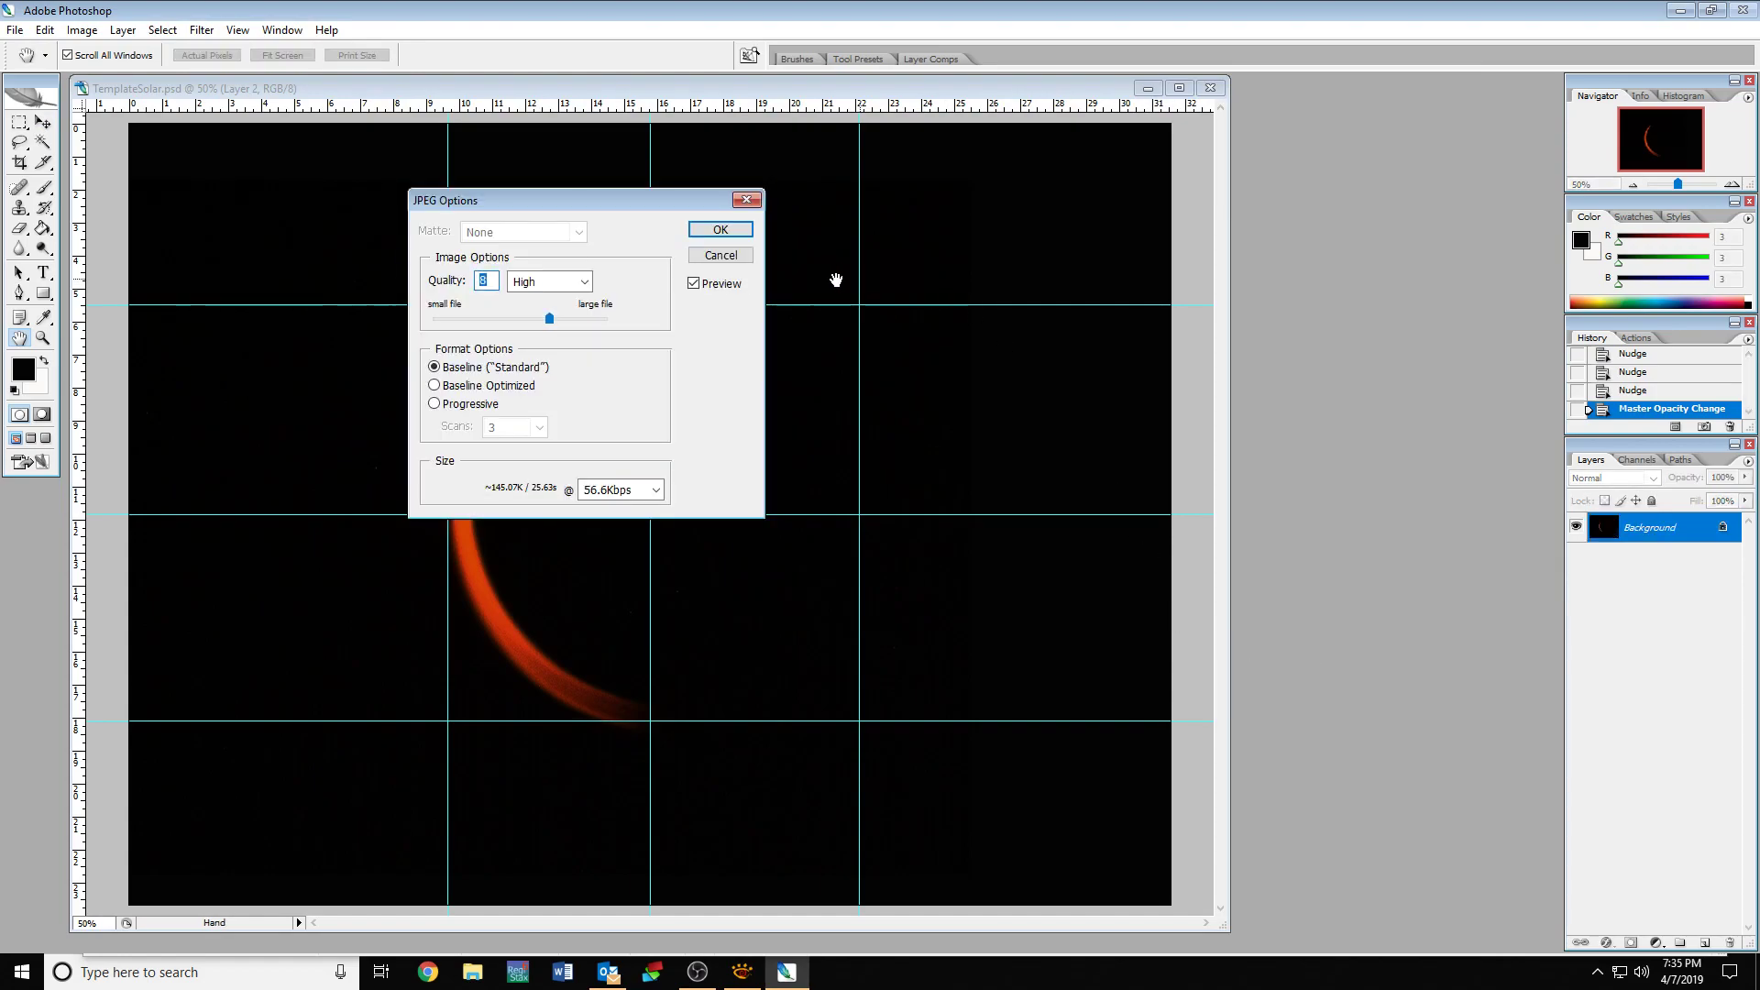
left_click(732, 229)
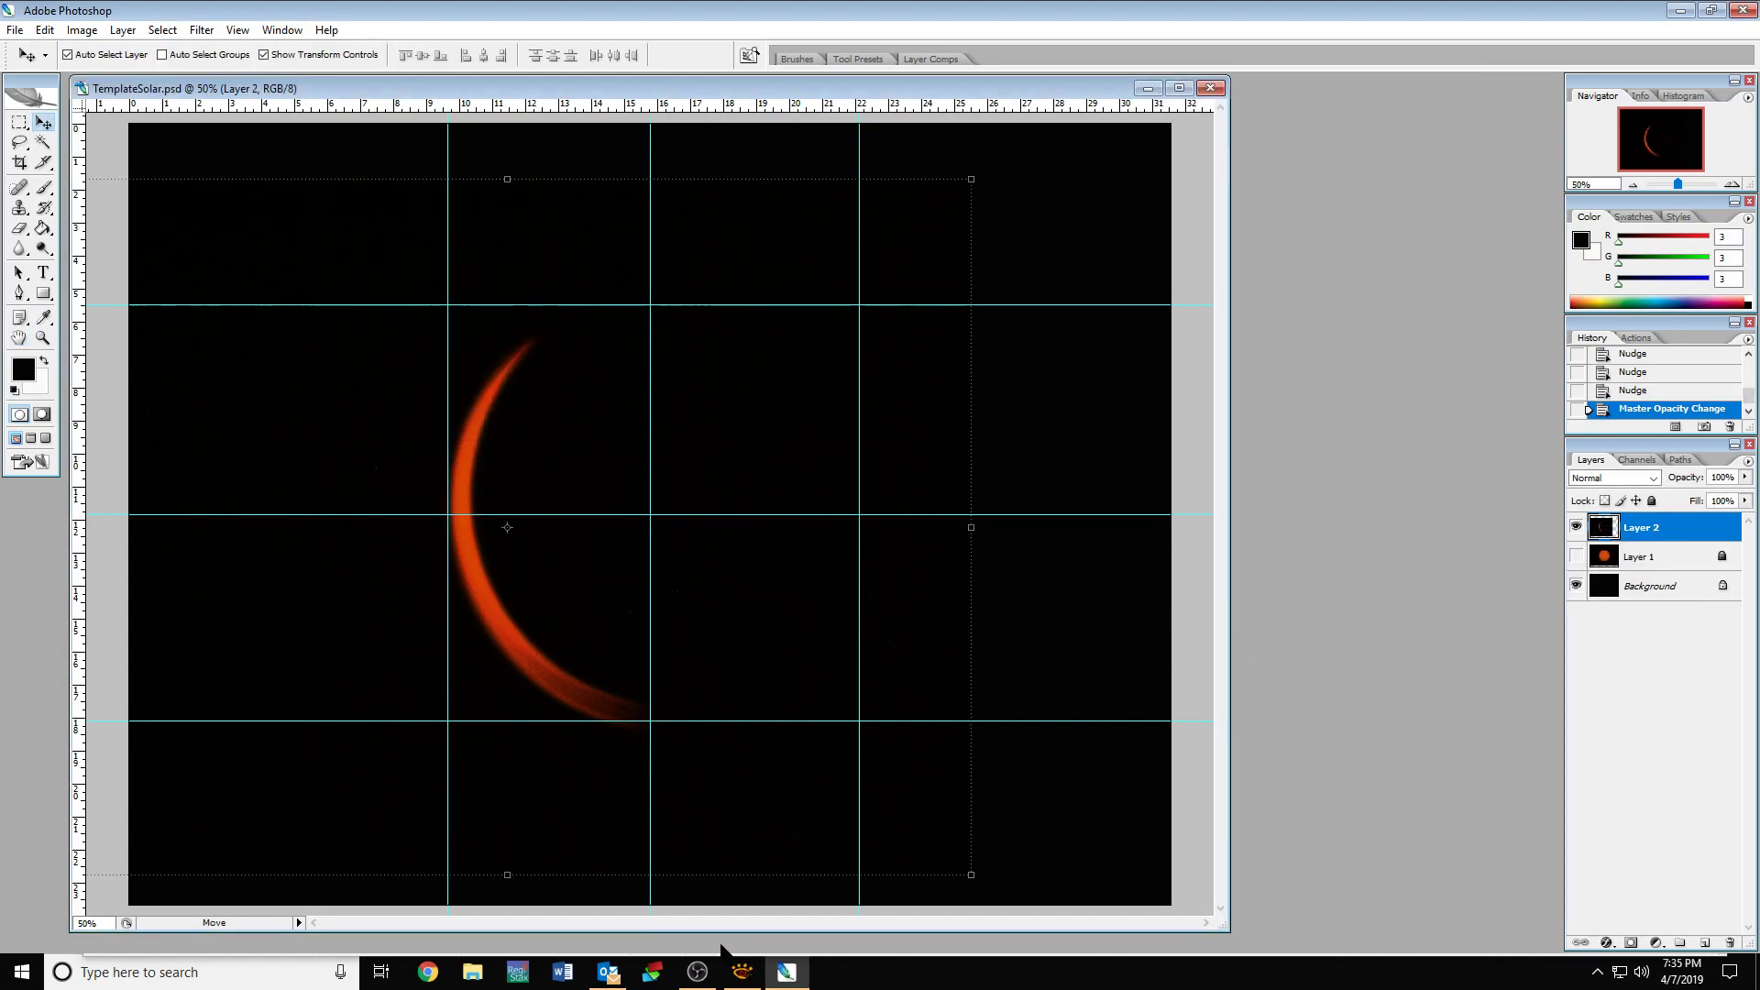
Look over the source photos in XnView, return to Photoshop and open 00847.jpg.
left_click(742, 973)
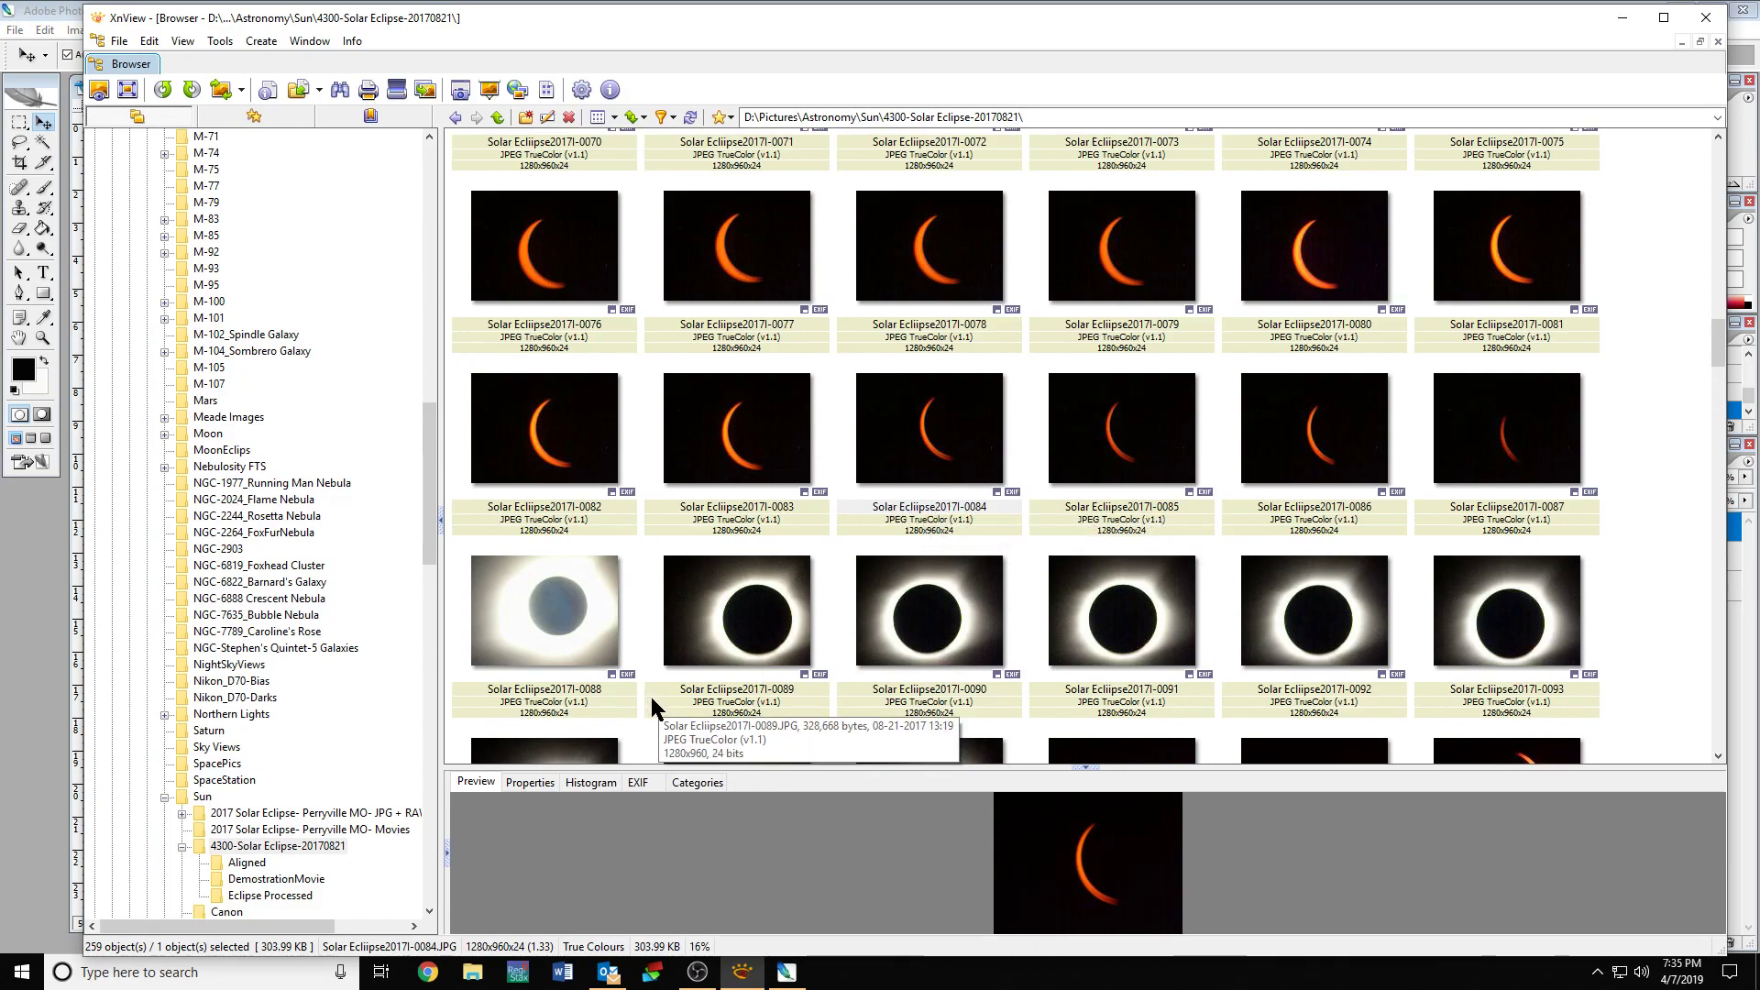
left_click(1619, 18)
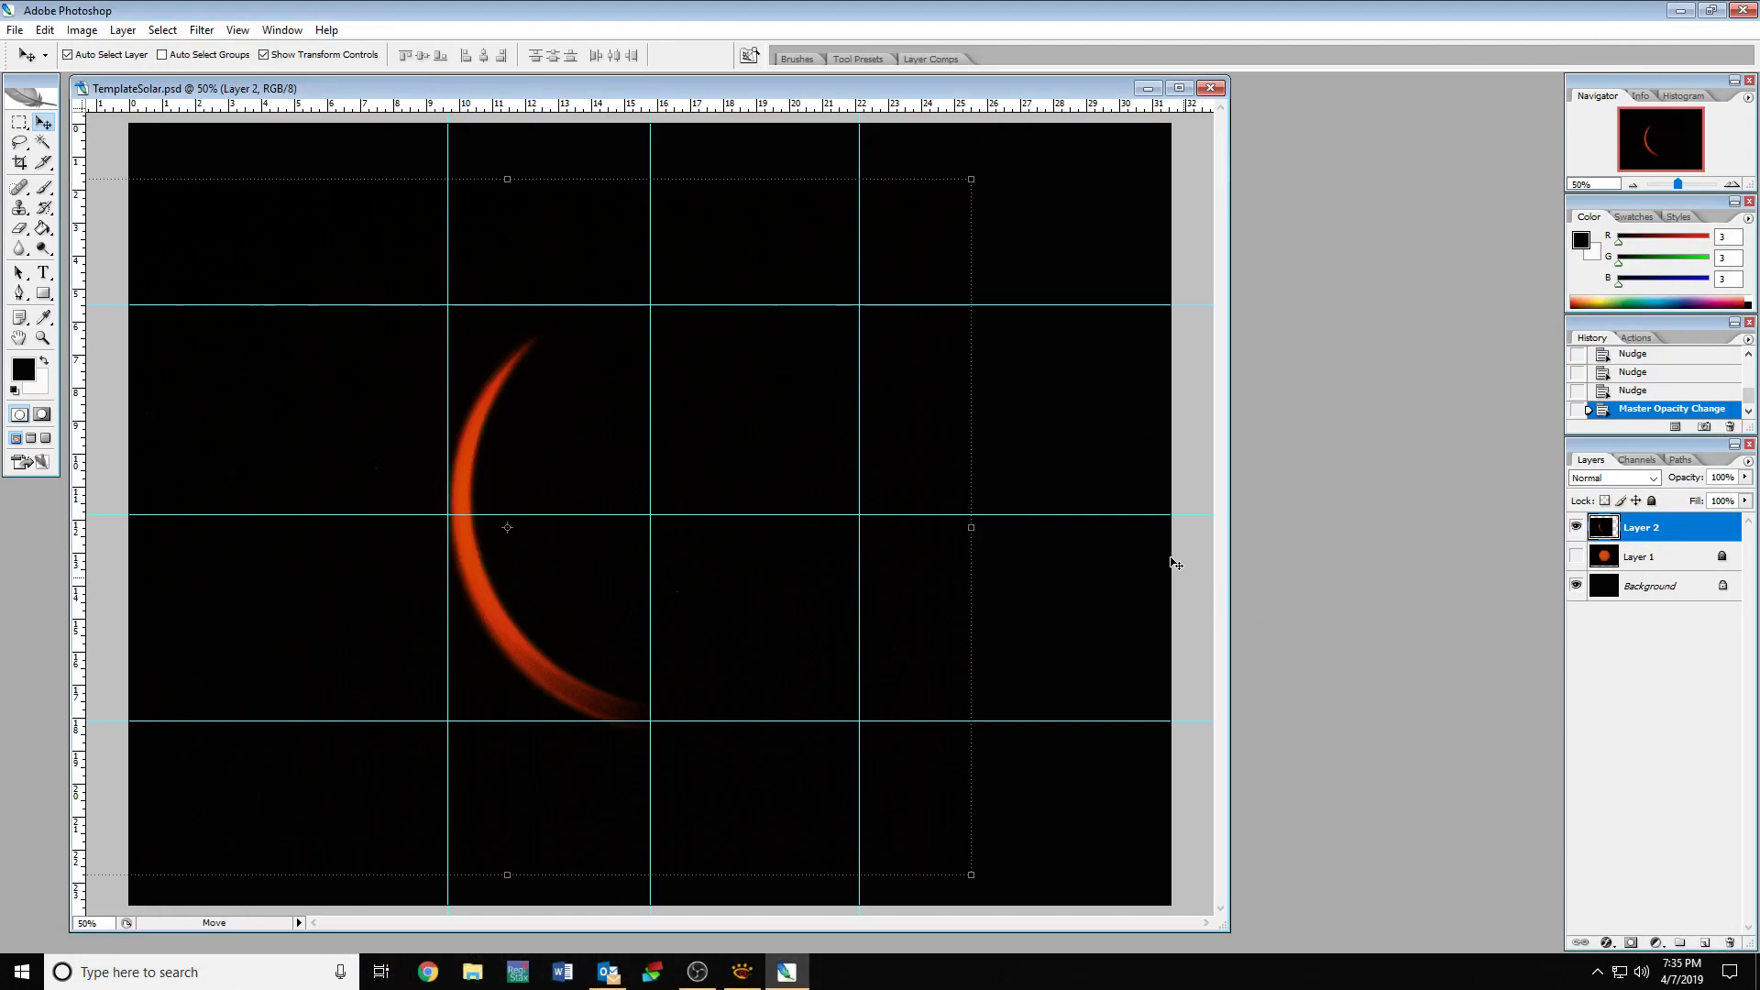
left_click(14, 30)
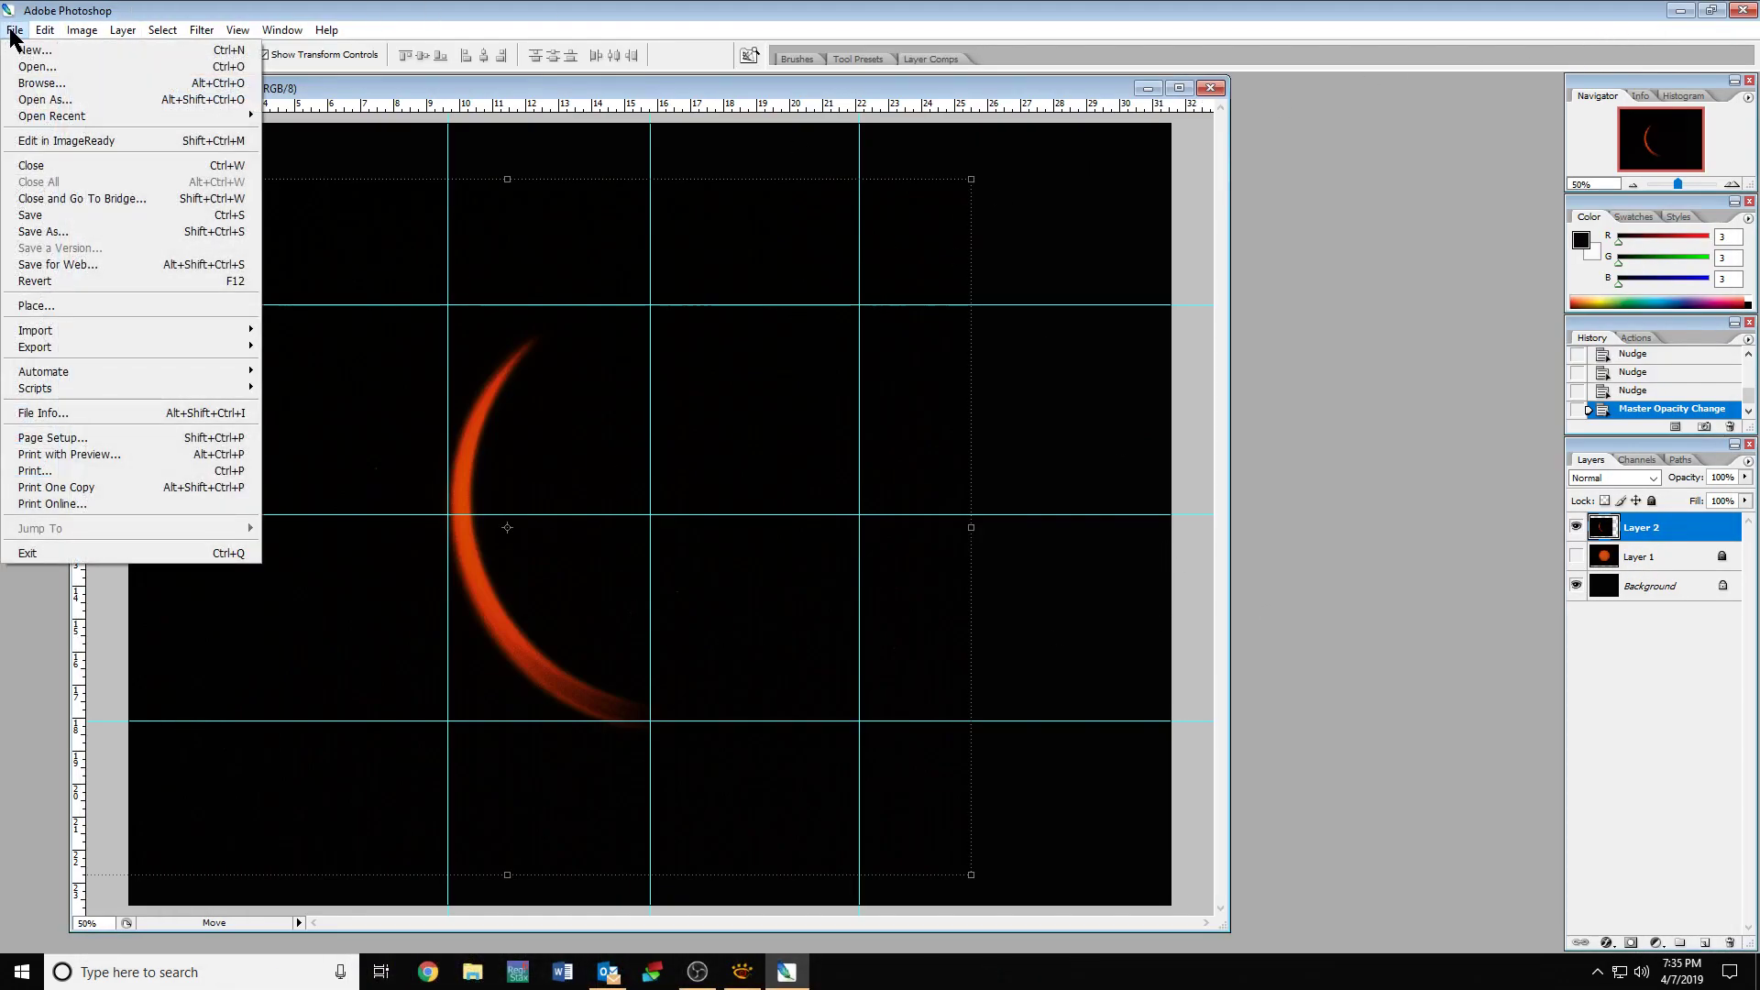
left_click(36, 67)
left_click(469, 231)
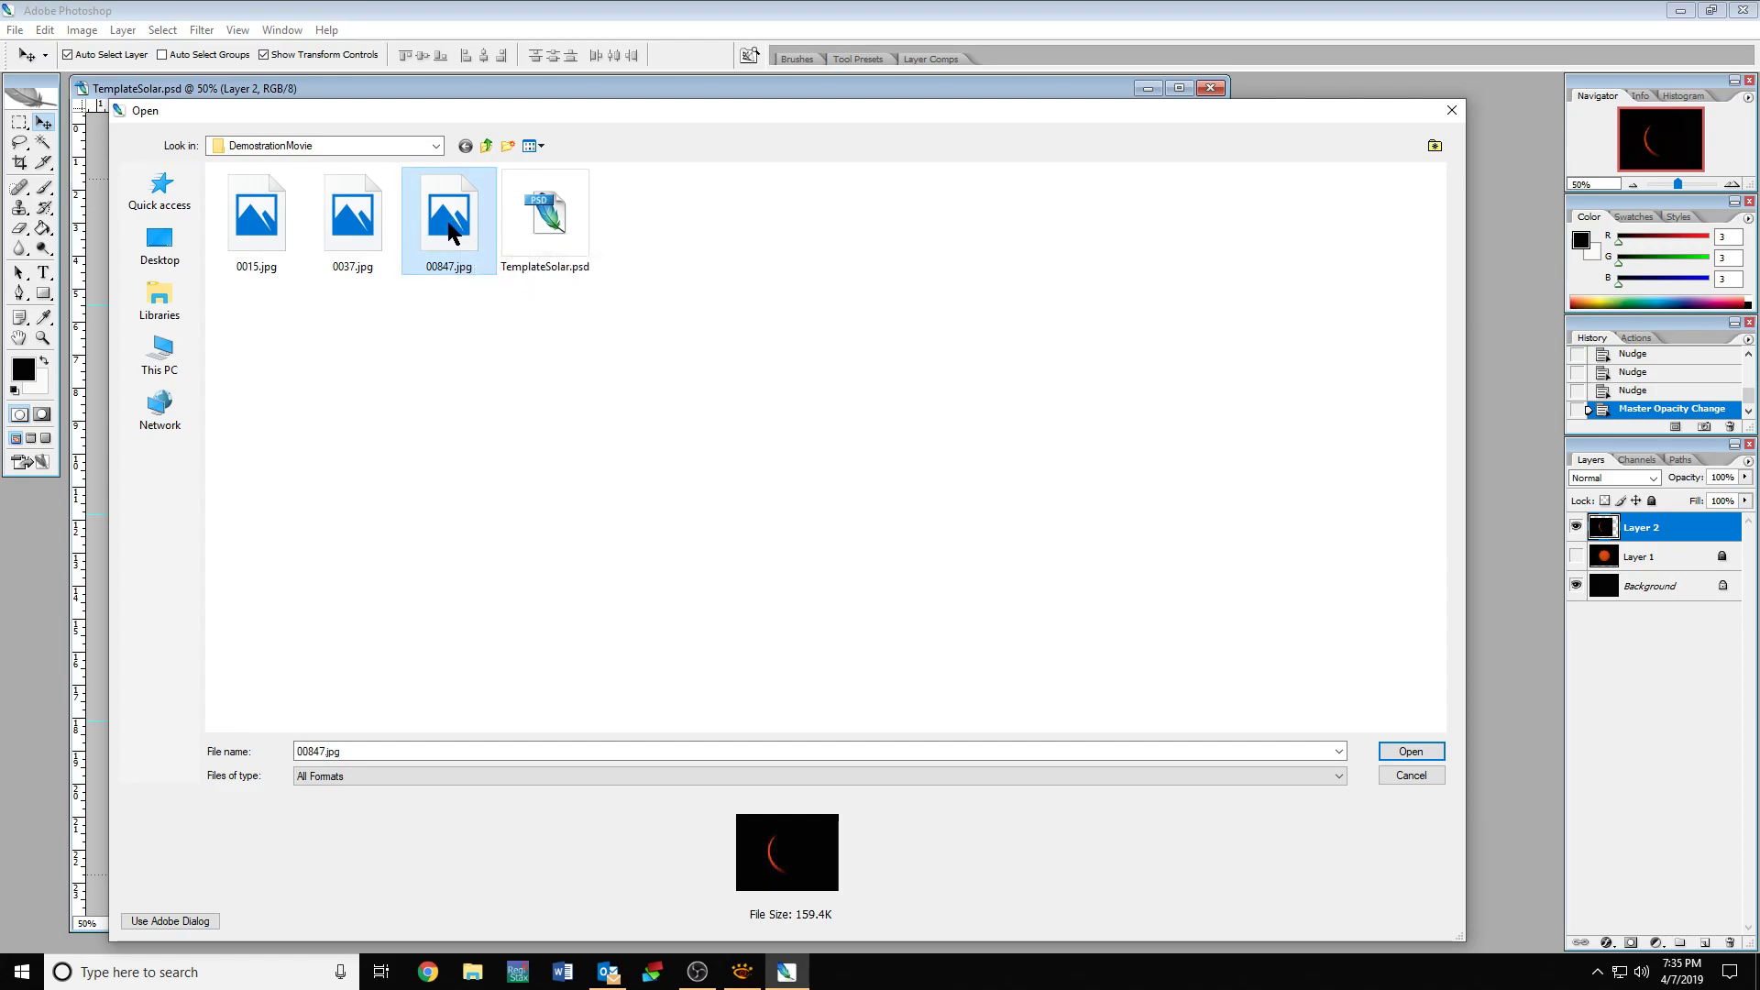
left_click(1410, 752)
Clear the guides from 00847.jpg and close it, saving the changes.
left_click(238, 31)
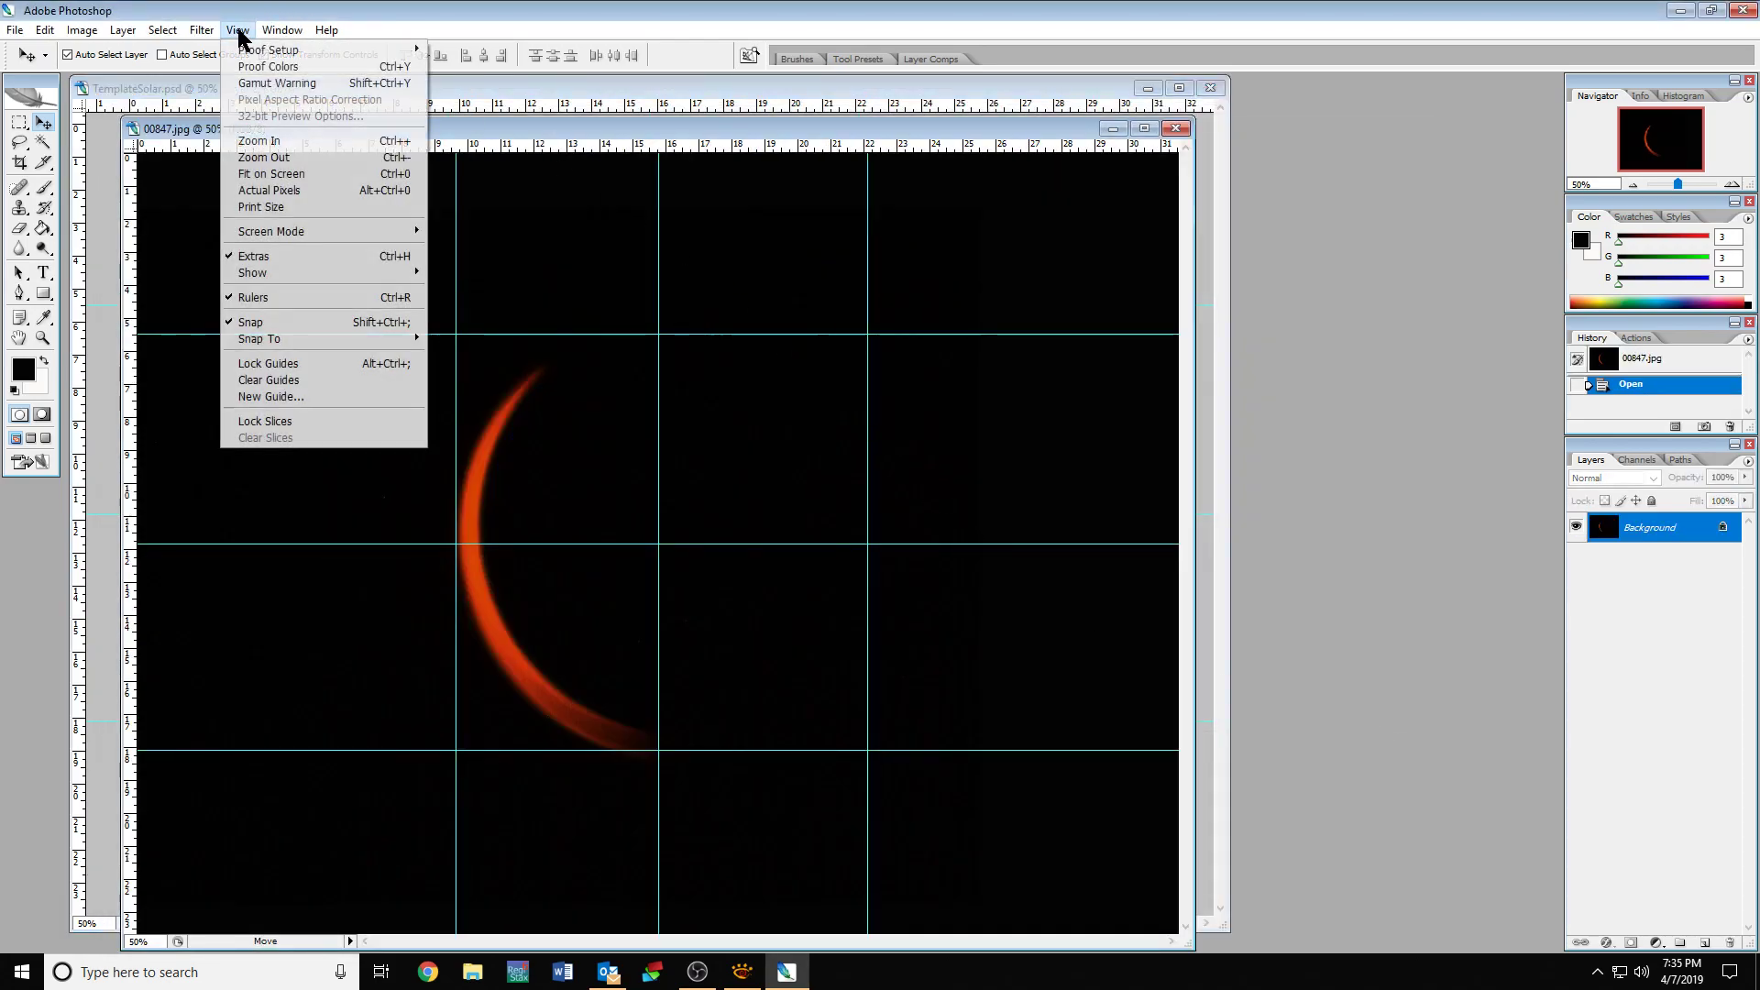
left_click(269, 379)
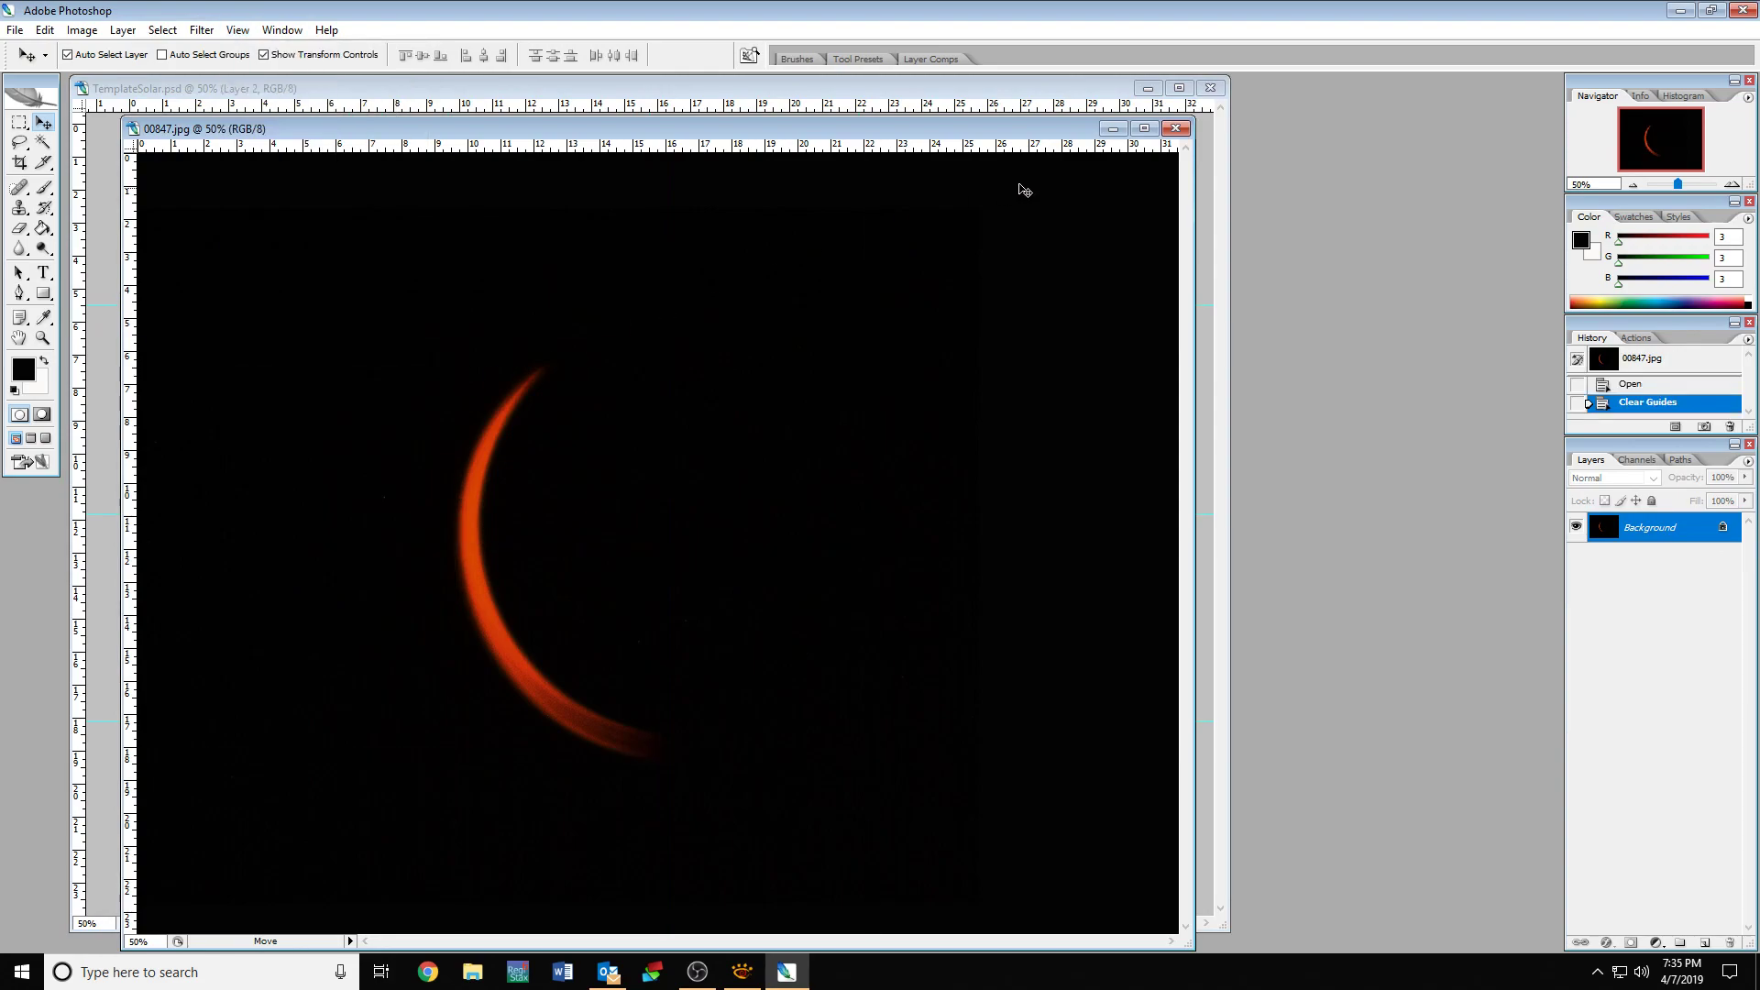
left_click(1176, 128)
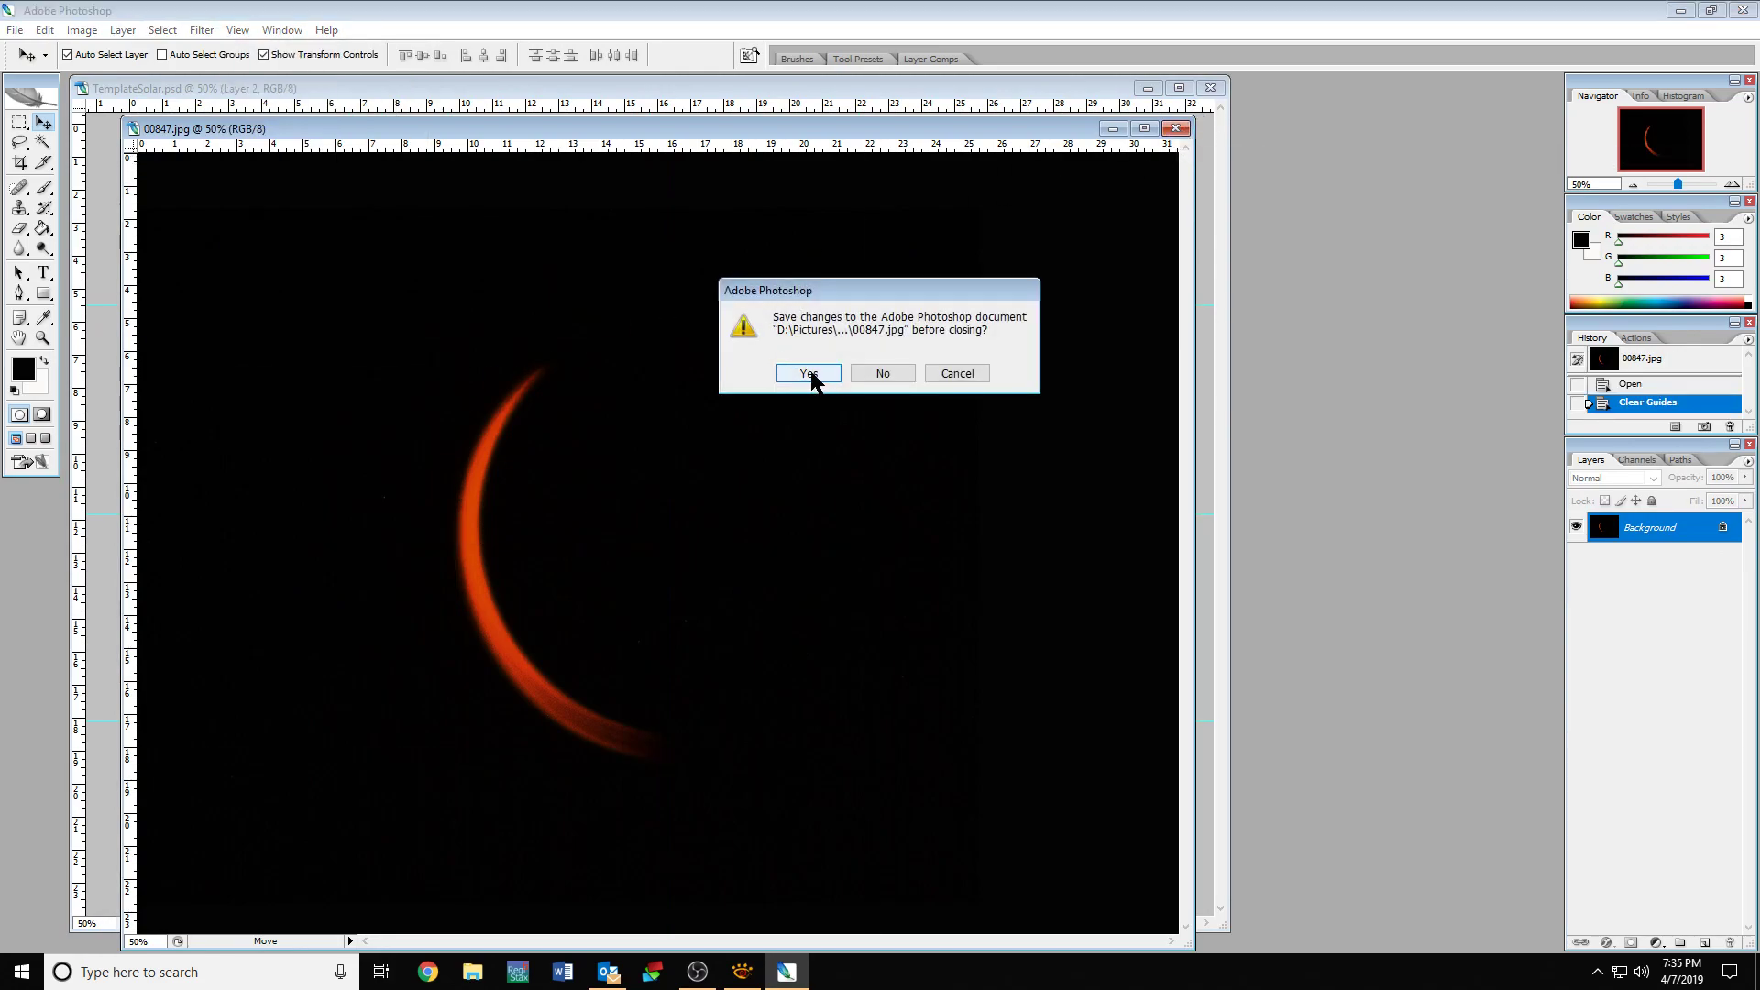
left_click(808, 374)
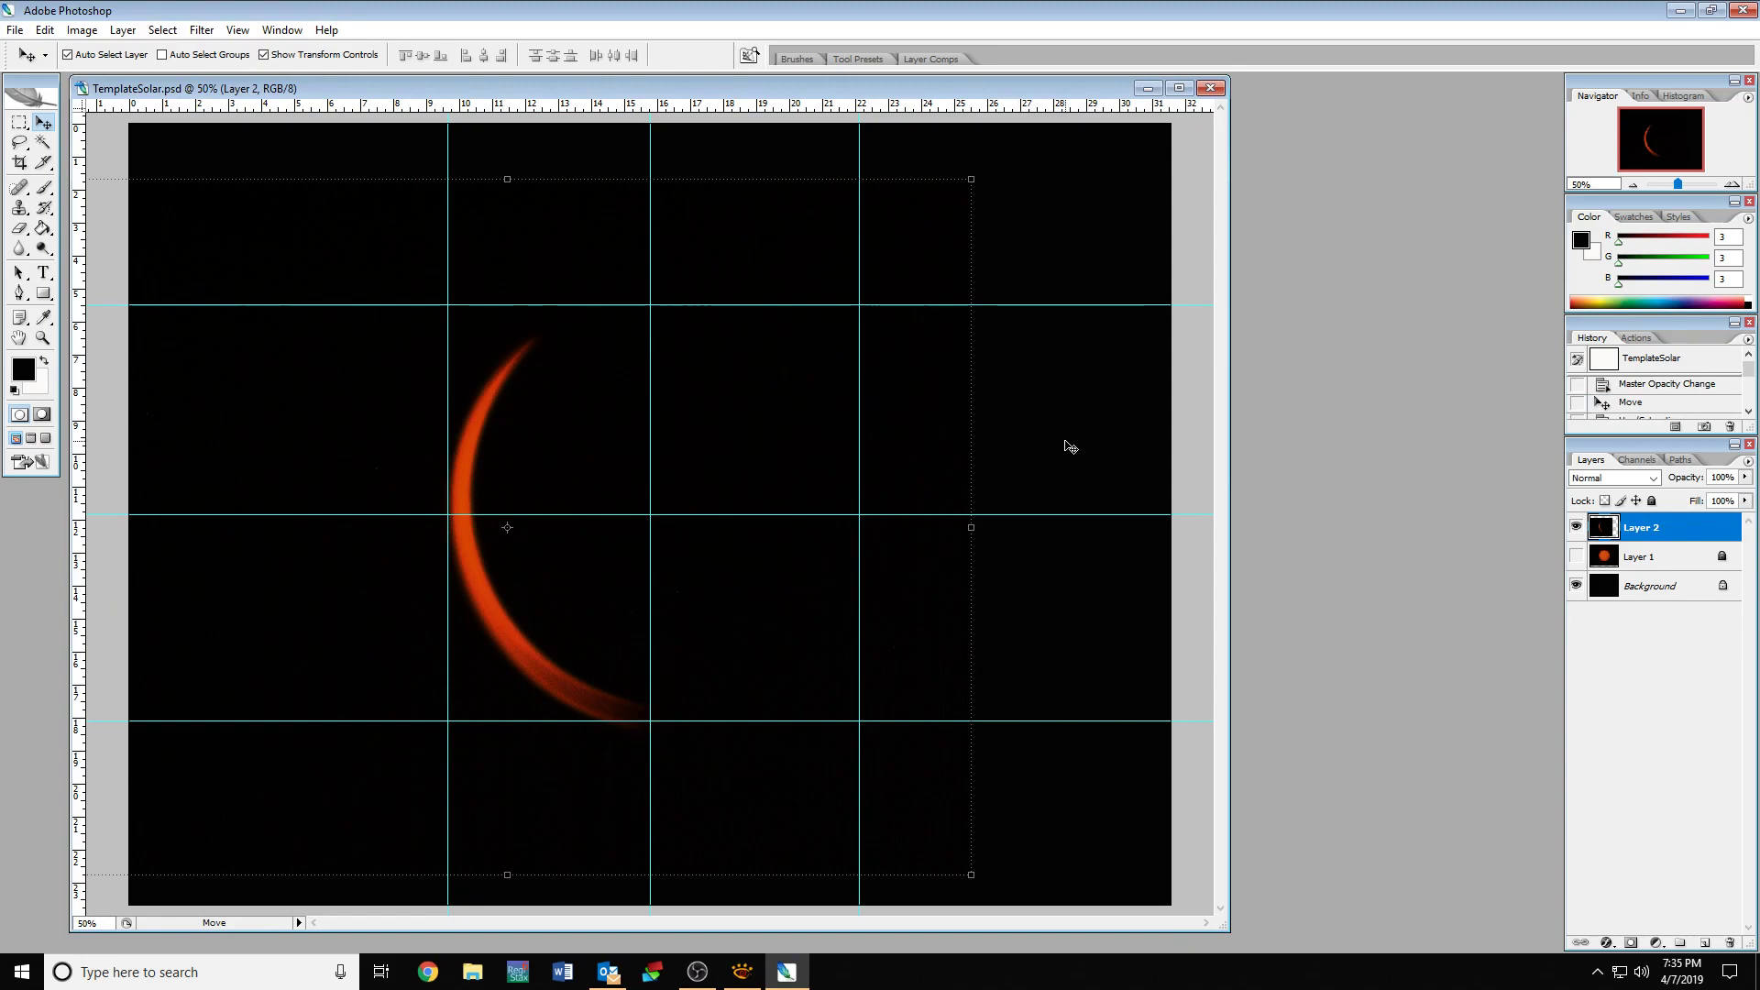
Delete Layer 2 from the template and show Layer 1 again.
right_click(1703, 532)
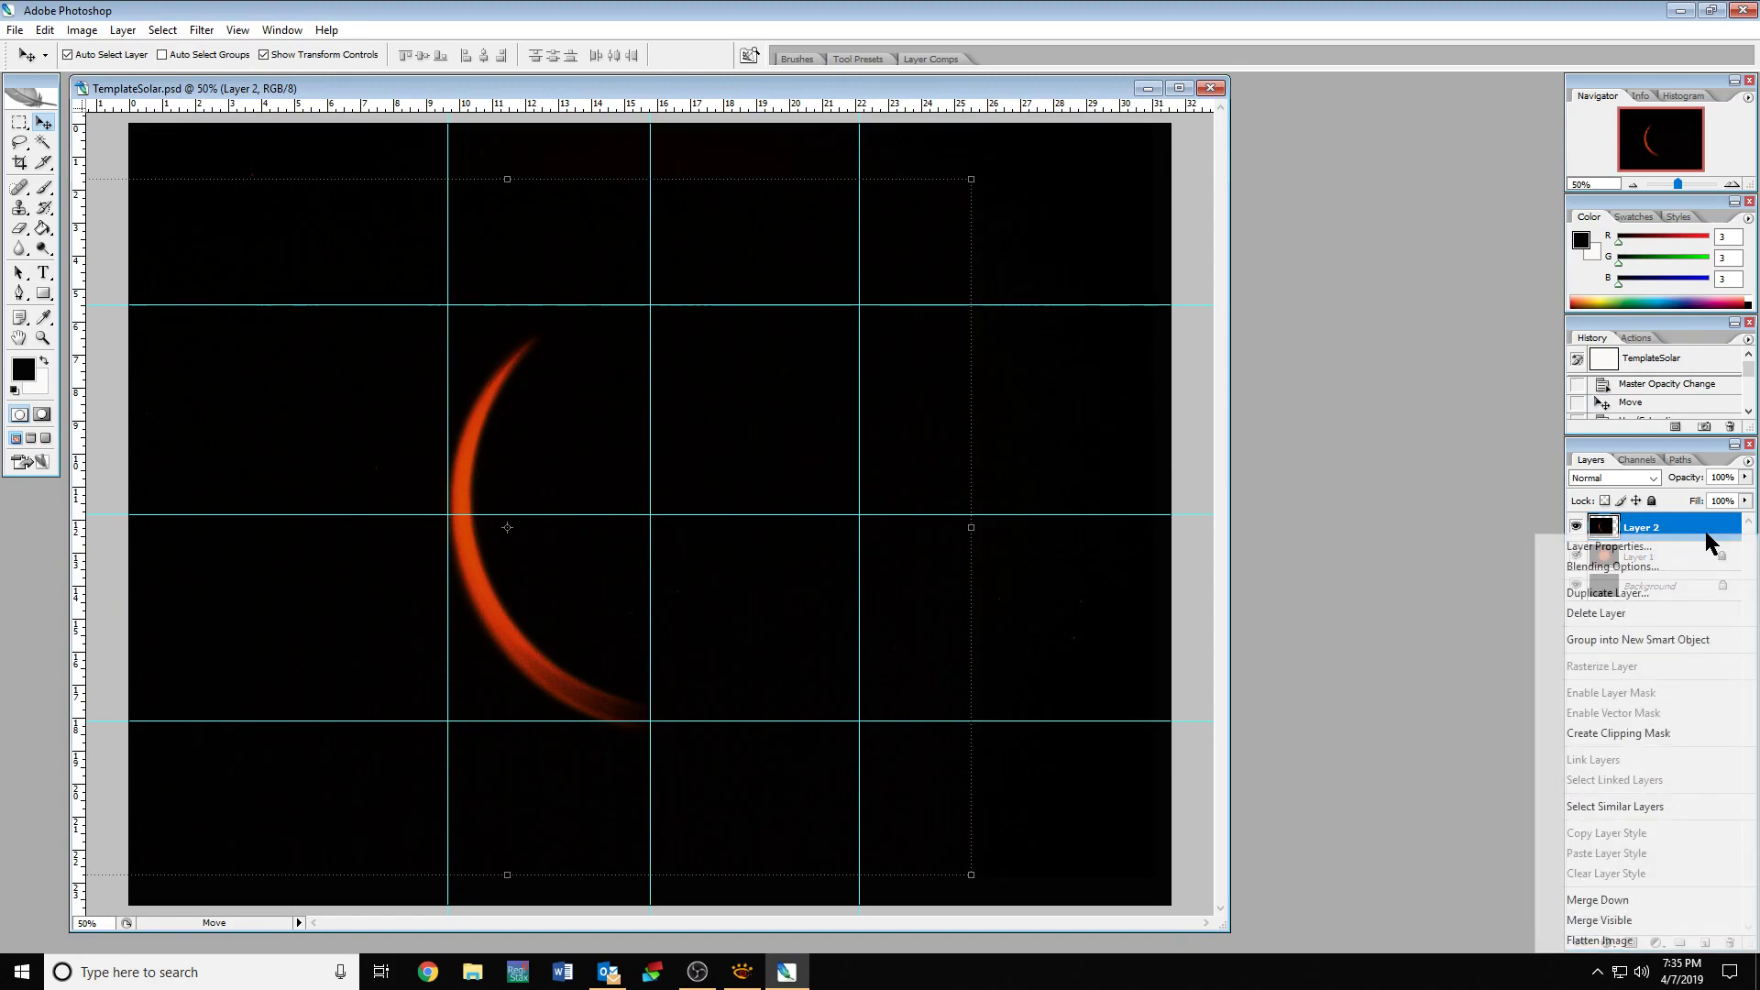
left_click(1610, 620)
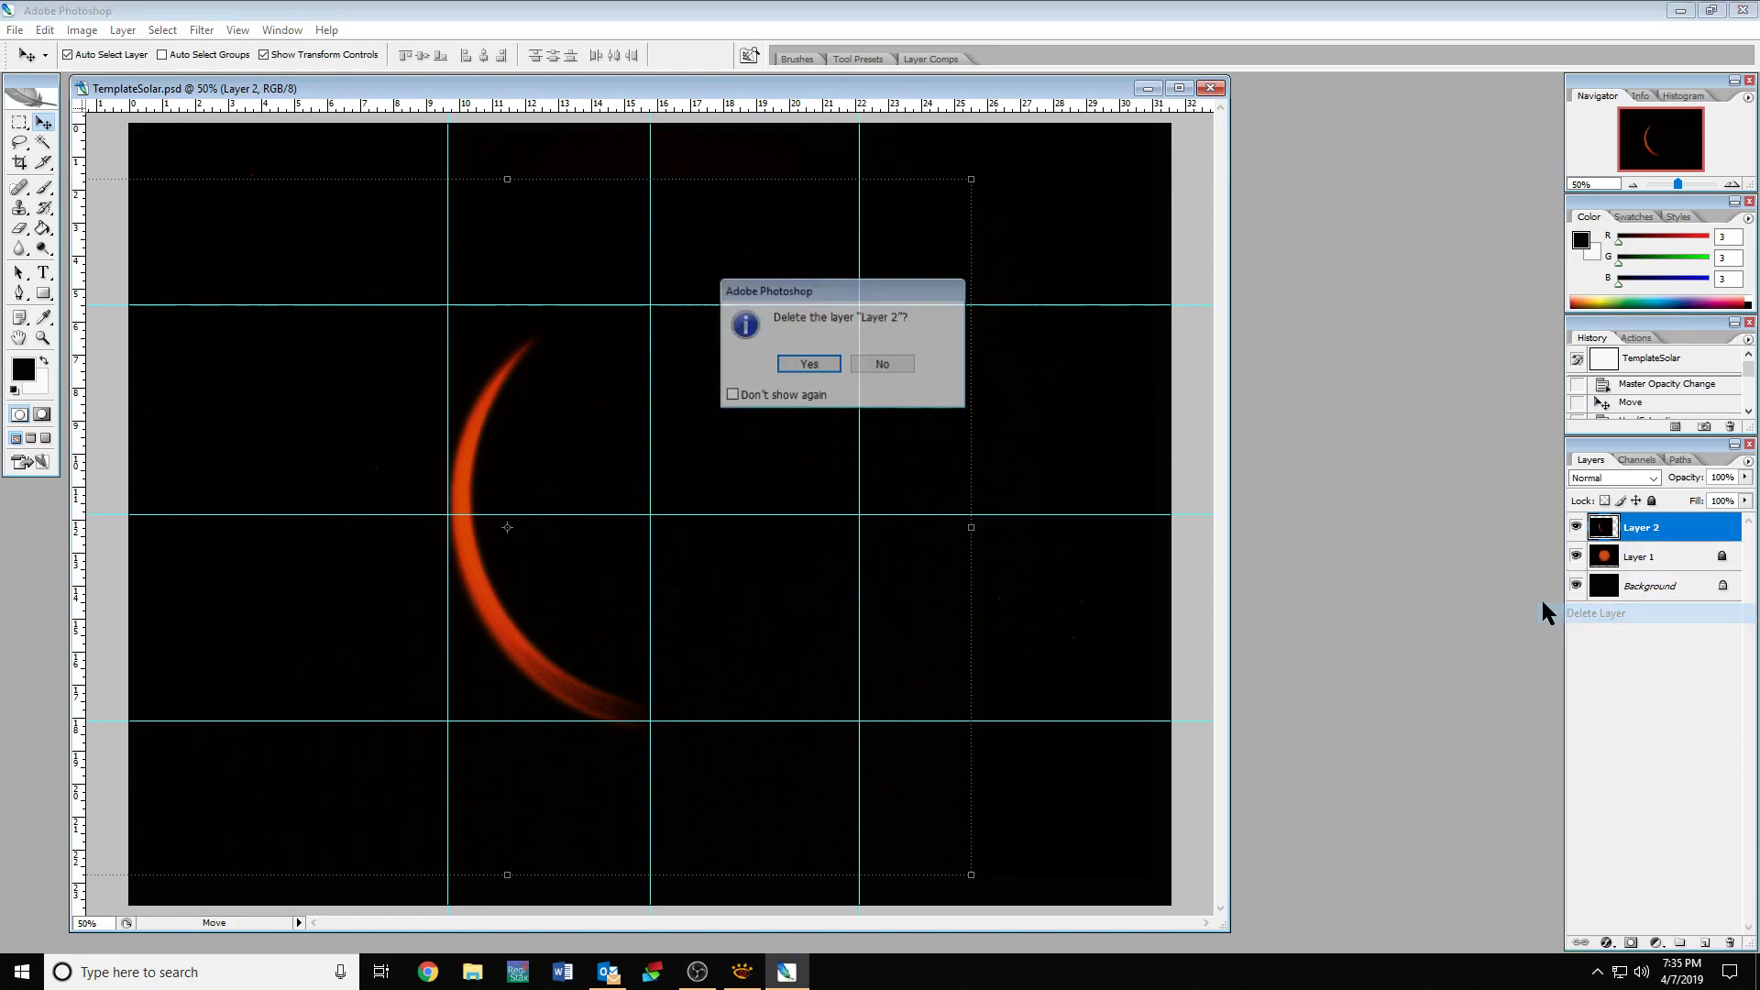
left_click(807, 367)
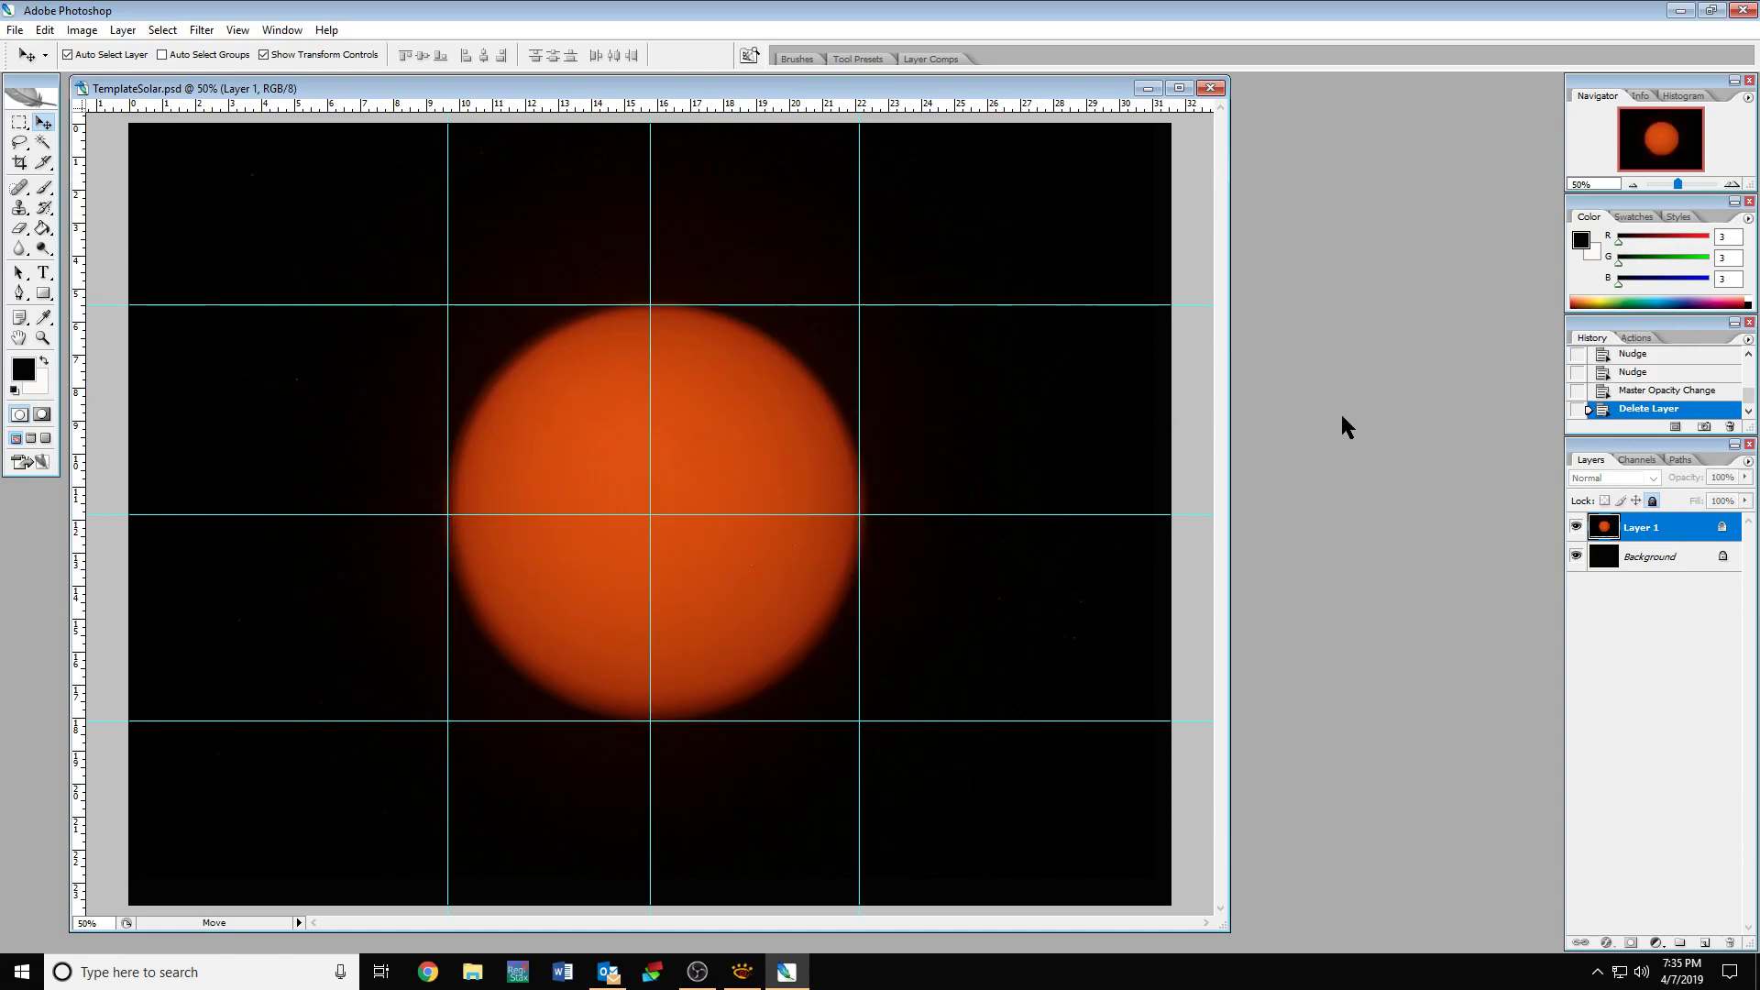